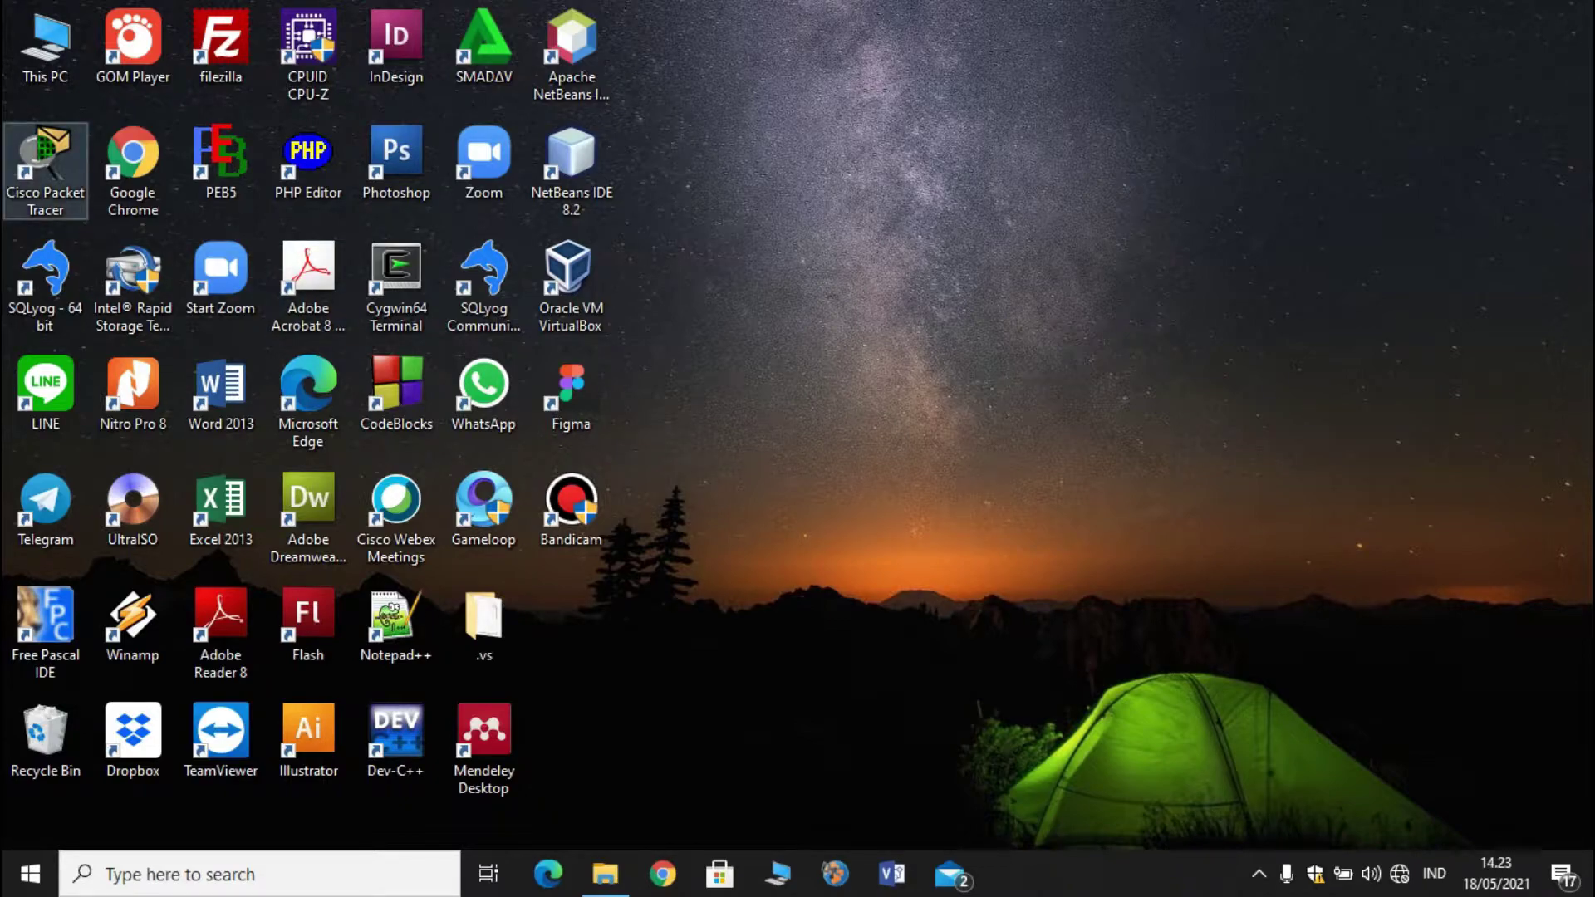
# - Open Cisco Packet Tracer and place a Router-PT near the workspace's upper middle with two 2960-24TT switches below it on either side
pyautogui.doubleClick(46, 171)
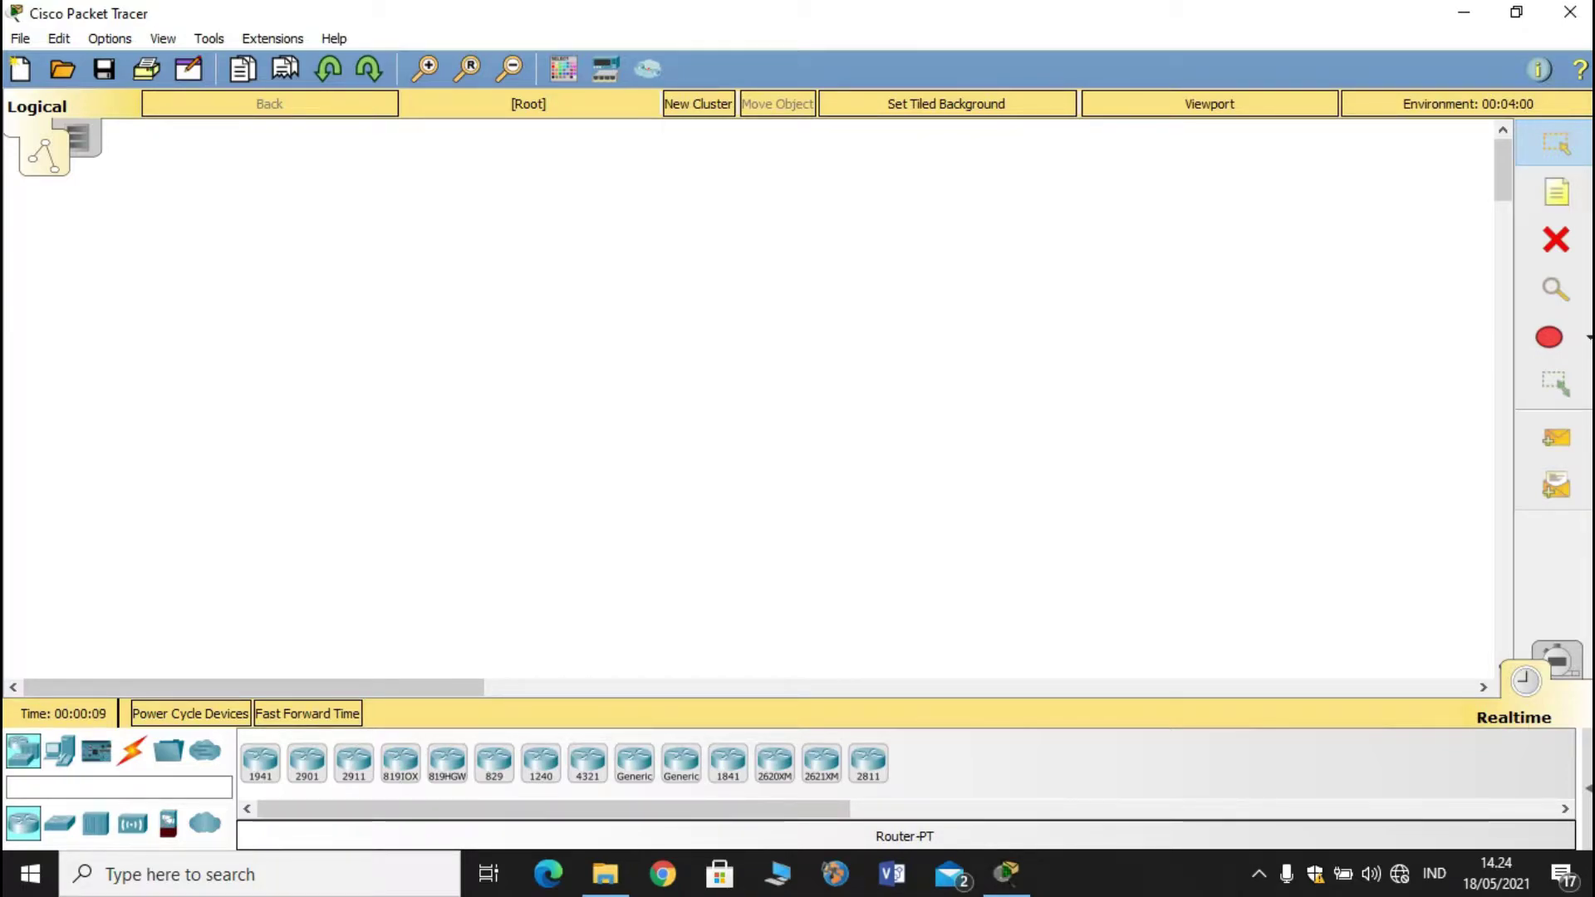
pyautogui.click(786, 243)
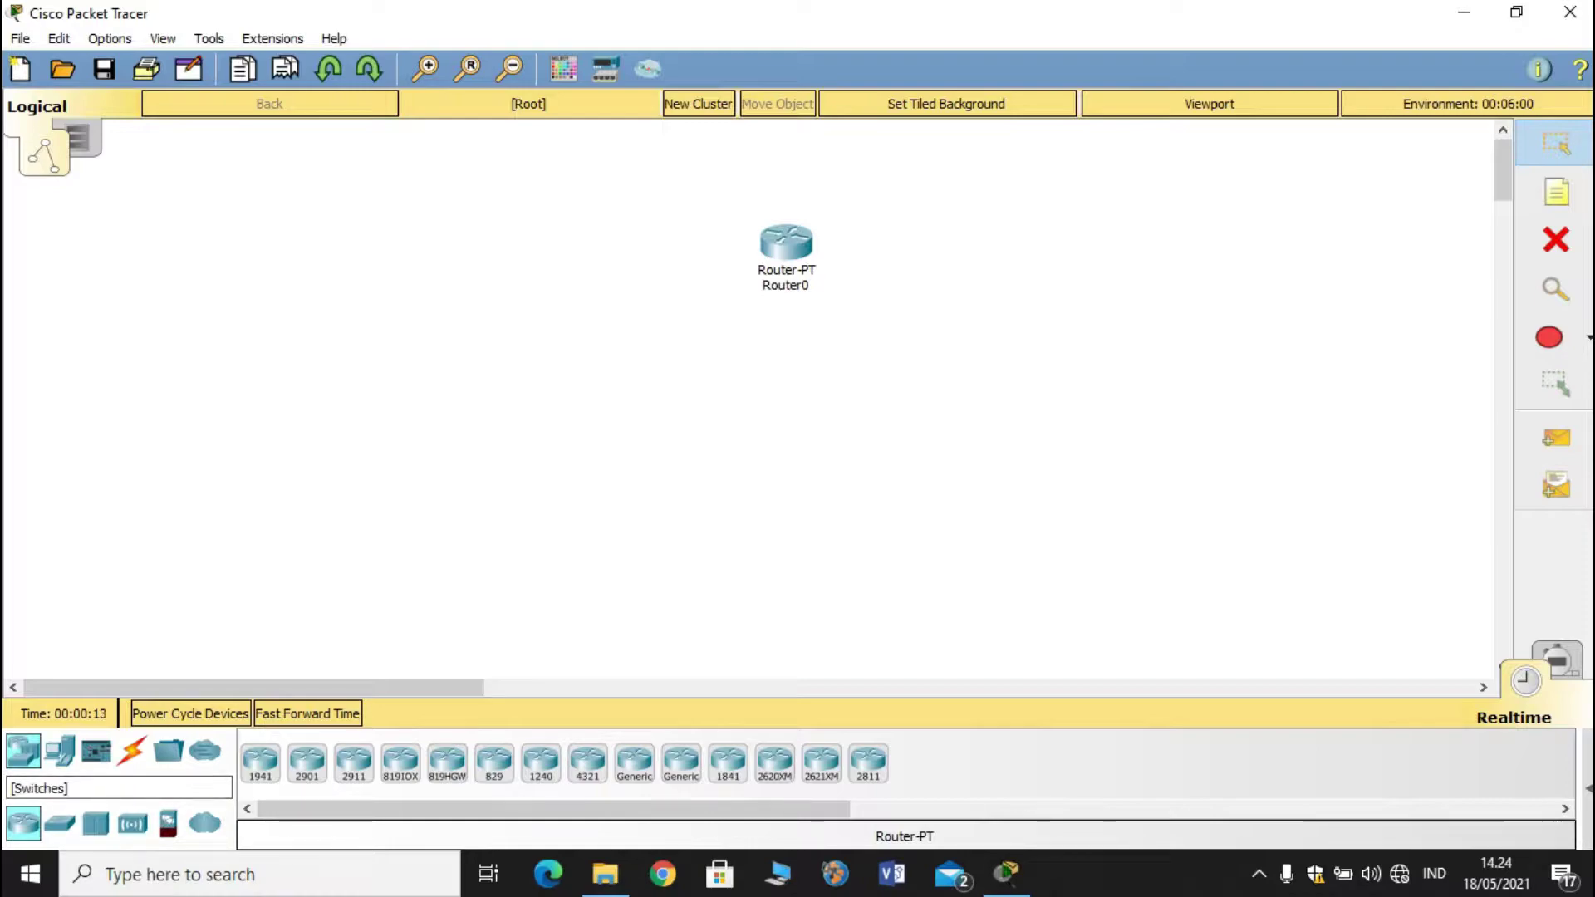
pyautogui.click(59, 823)
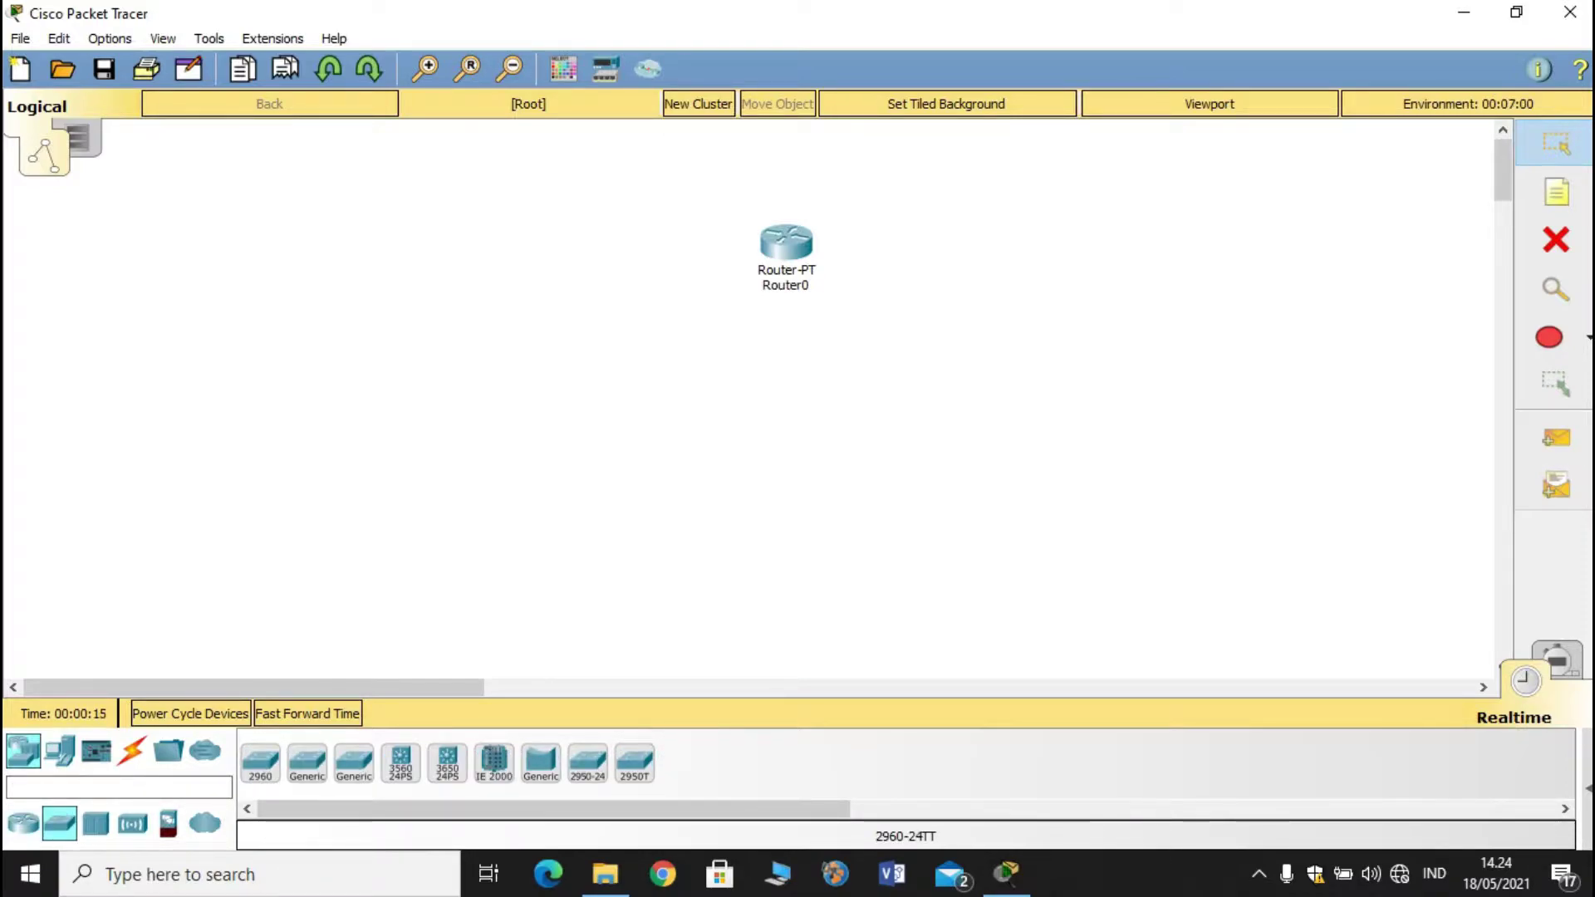
pyautogui.moveTo(260, 760); pyautogui.dragTo(596, 369)
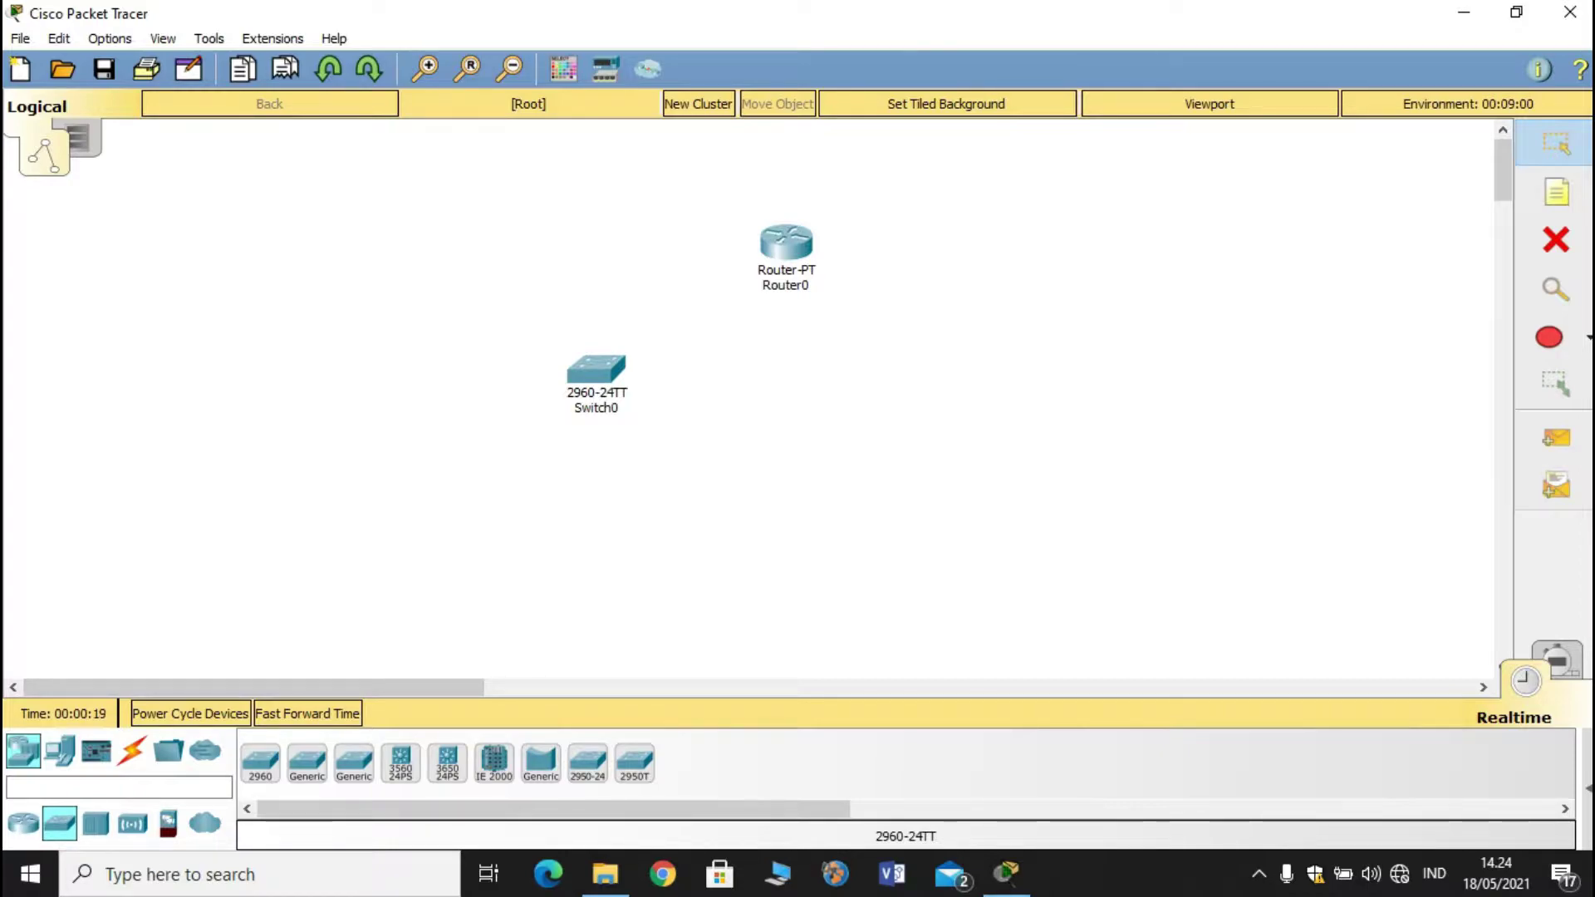
pyautogui.moveTo(260, 762); pyautogui.dragTo(964, 370)
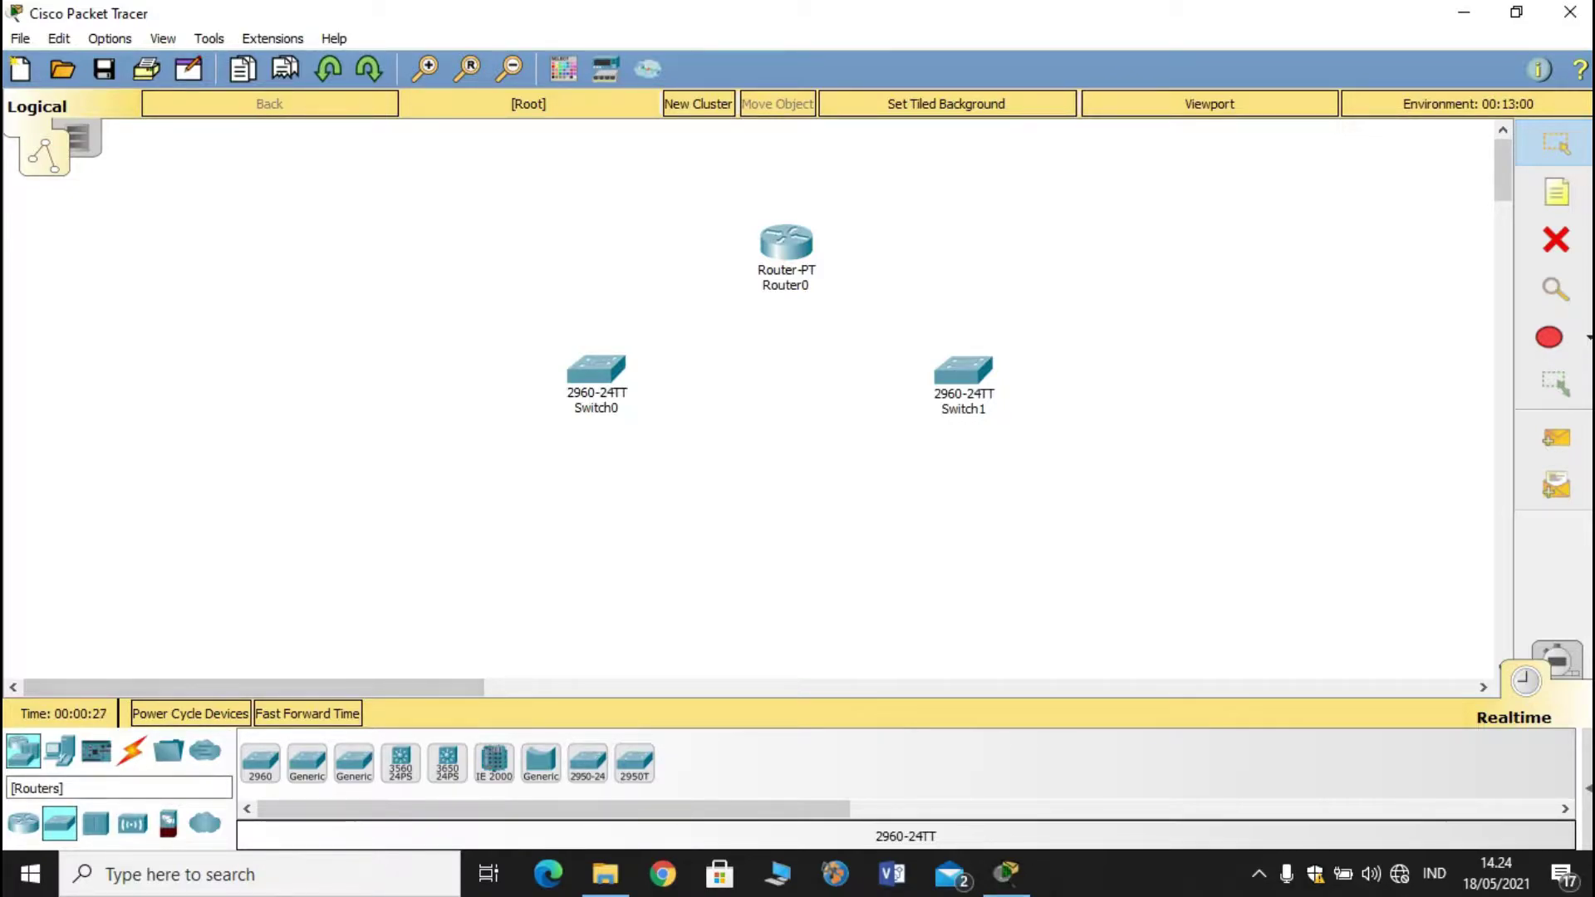
# - Place five PC-PT end devices around Switch0: three in a row below it and one on each side
pyautogui.click(60, 751)
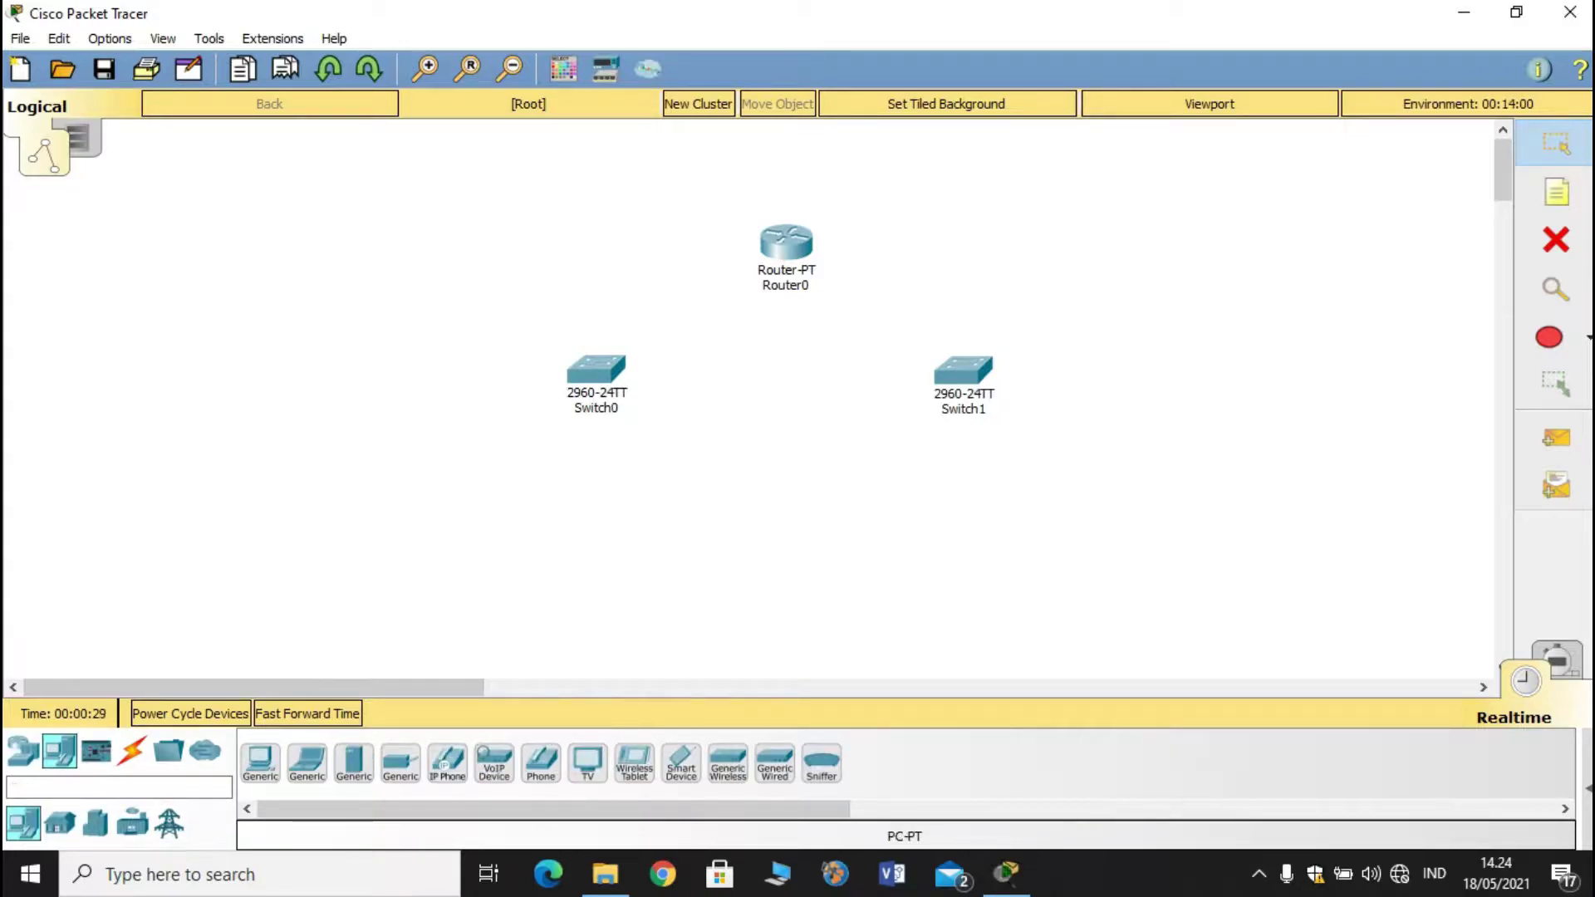
pyautogui.moveTo(260, 763); pyautogui.dragTo(303, 542)
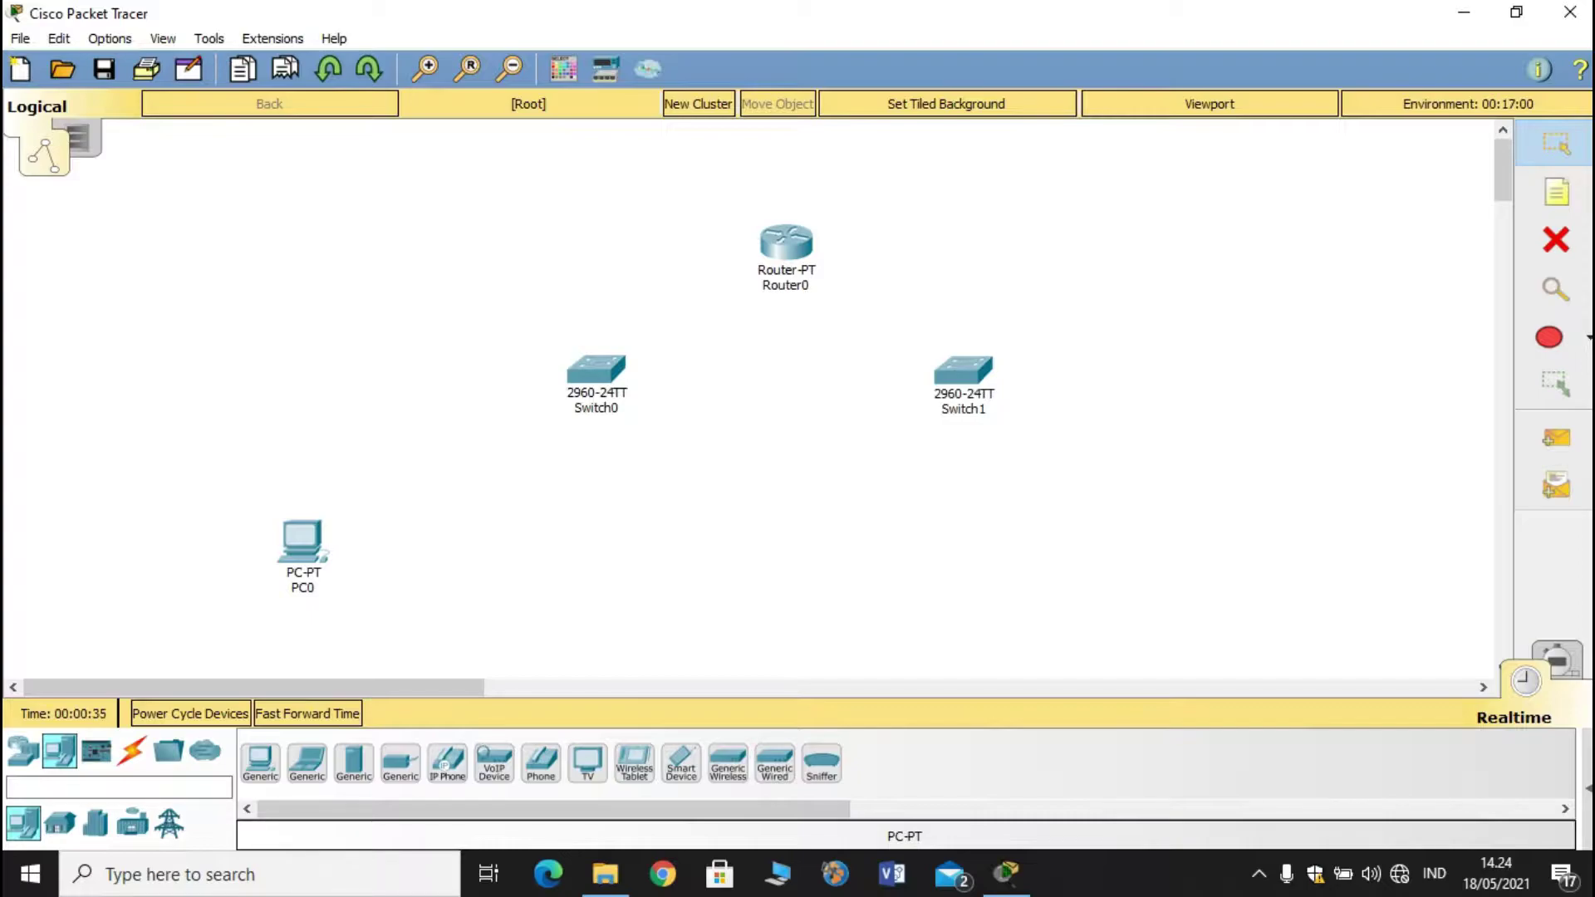
pyautogui.click(543, 536)
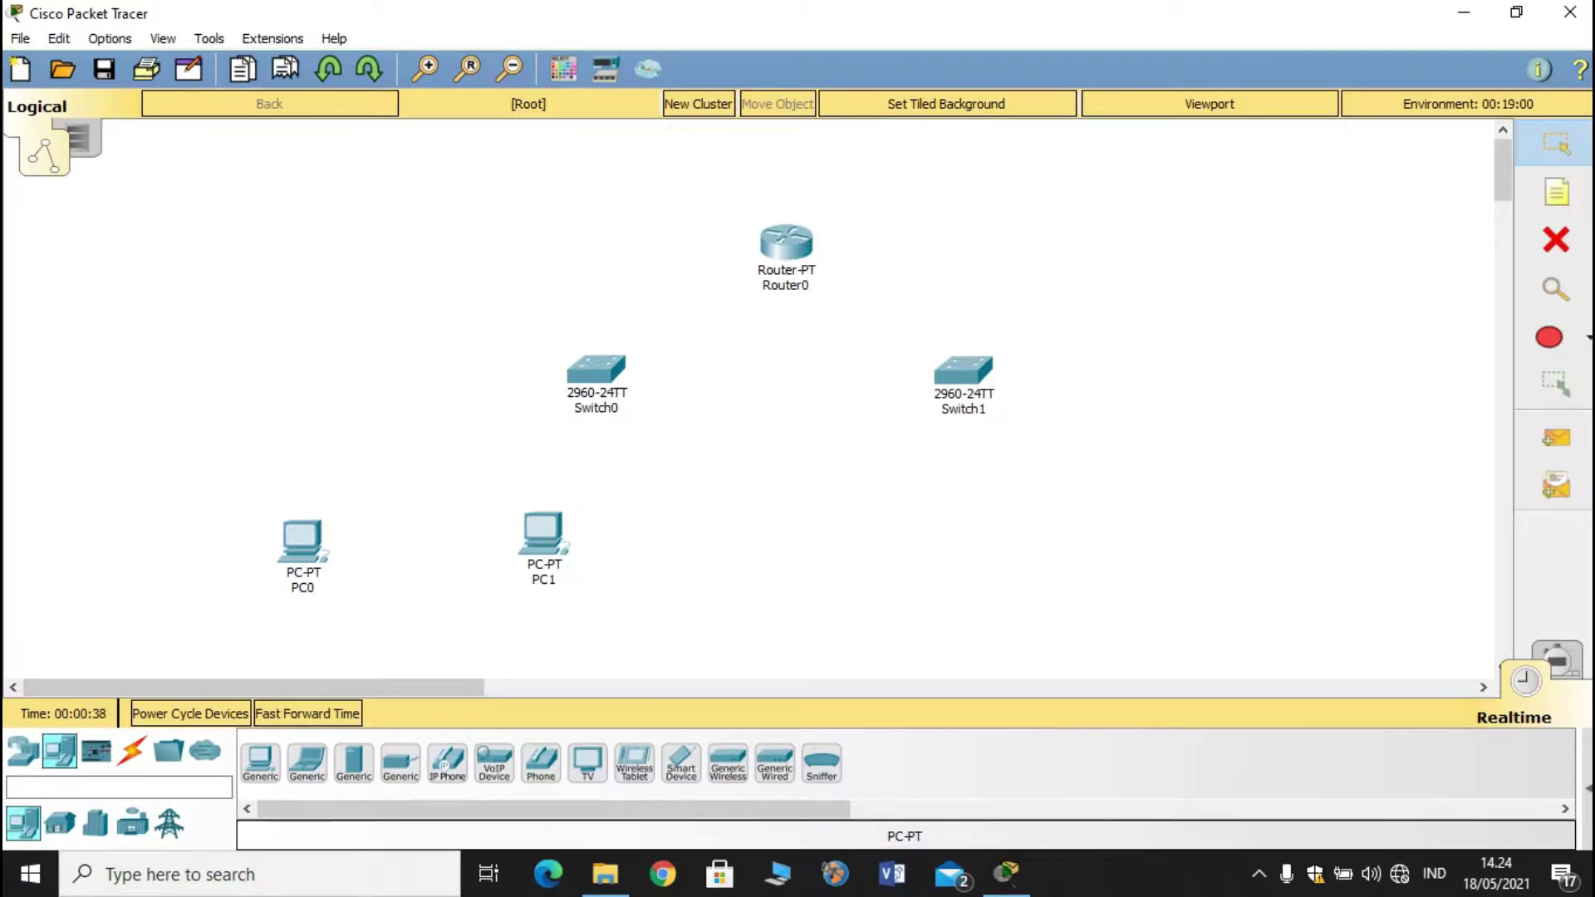
pyautogui.click(777, 540)
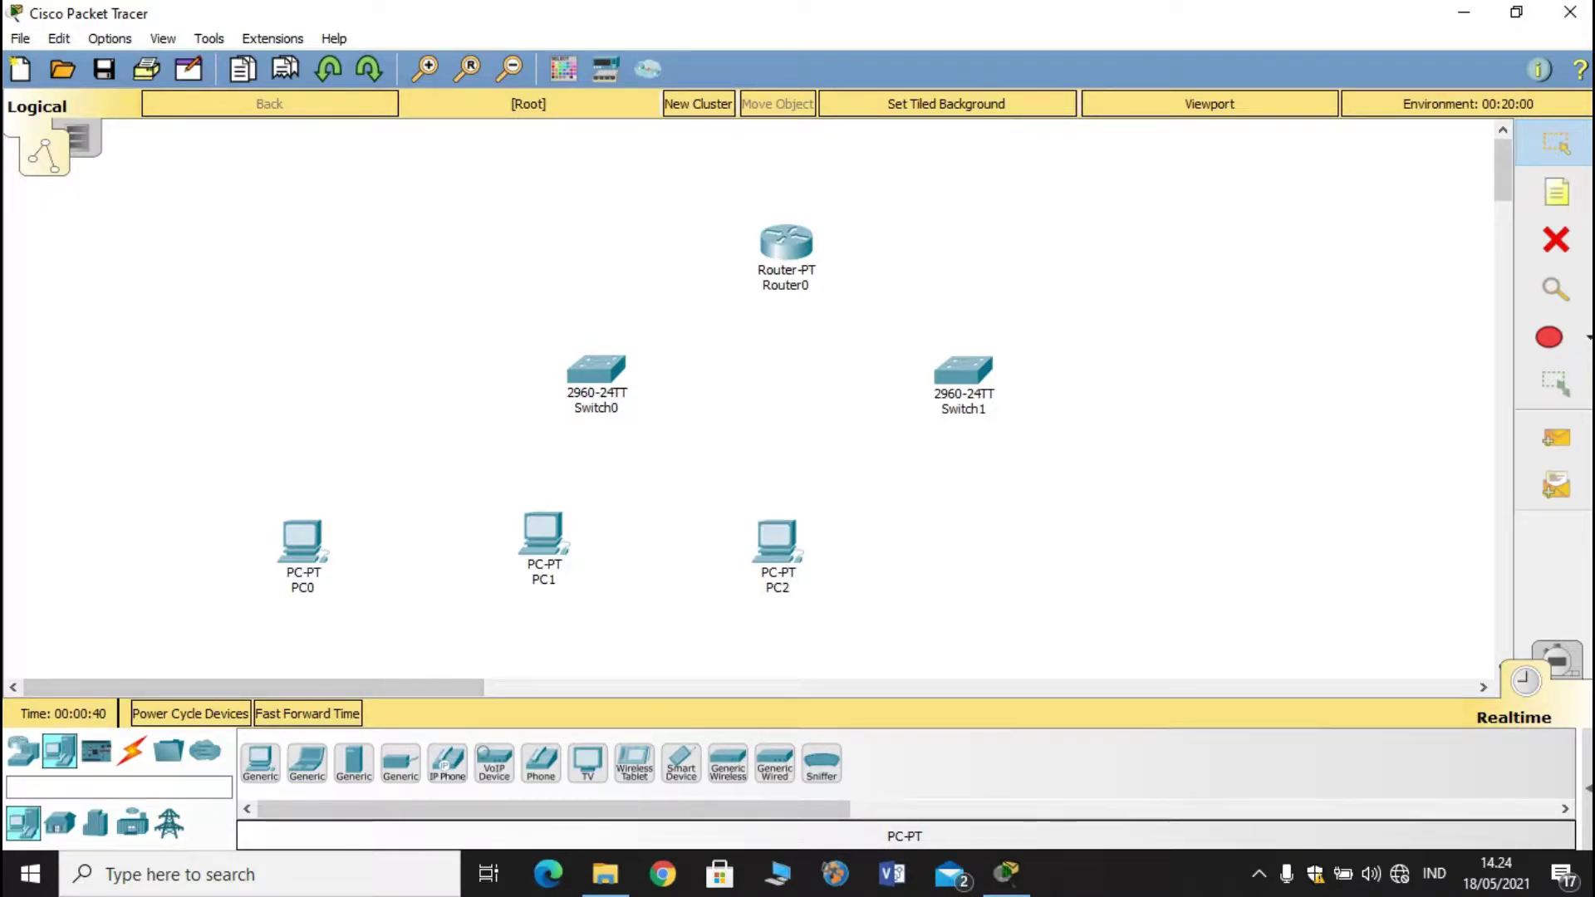
pyautogui.click(301, 361)
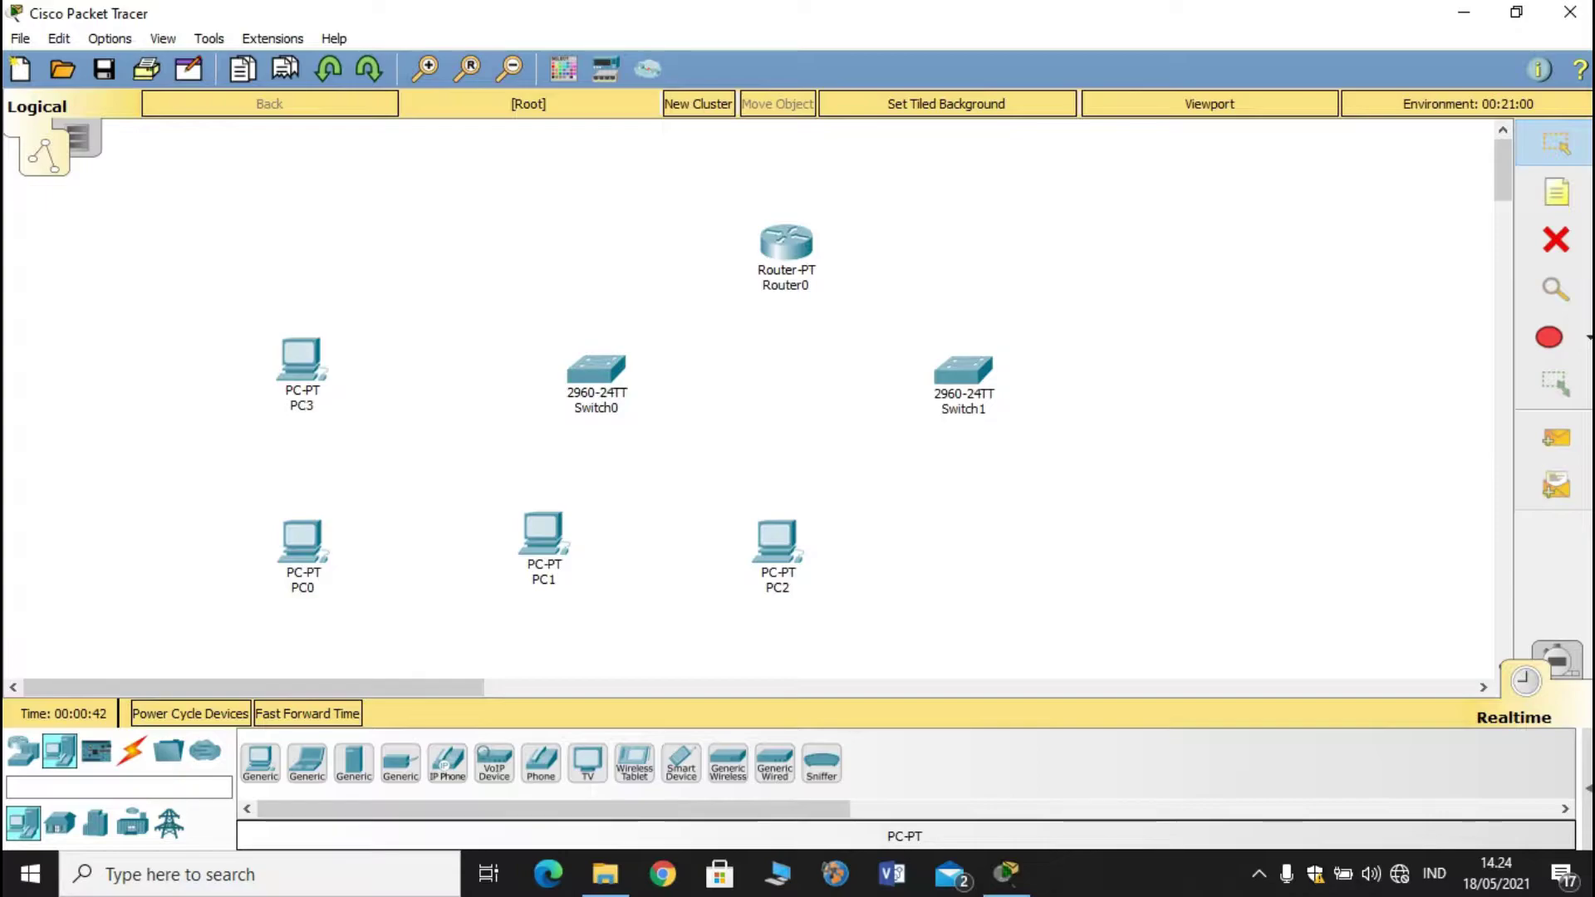
pyautogui.click(302, 361)
pyautogui.moveTo(302, 359); pyautogui.dragTo(307, 376)
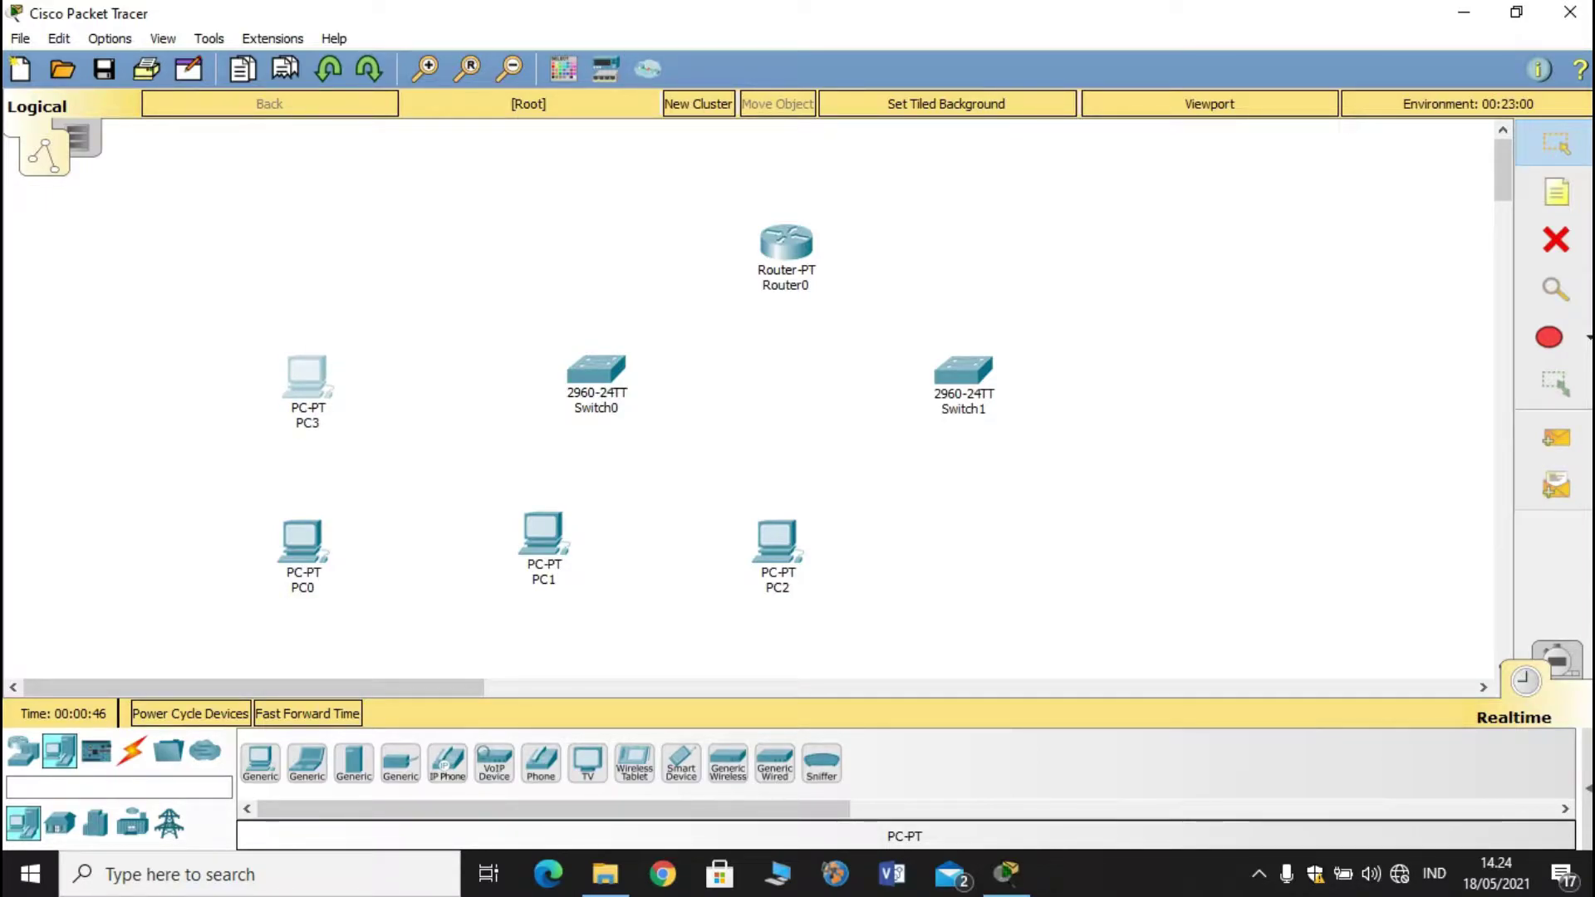
pyautogui.click(777, 381)
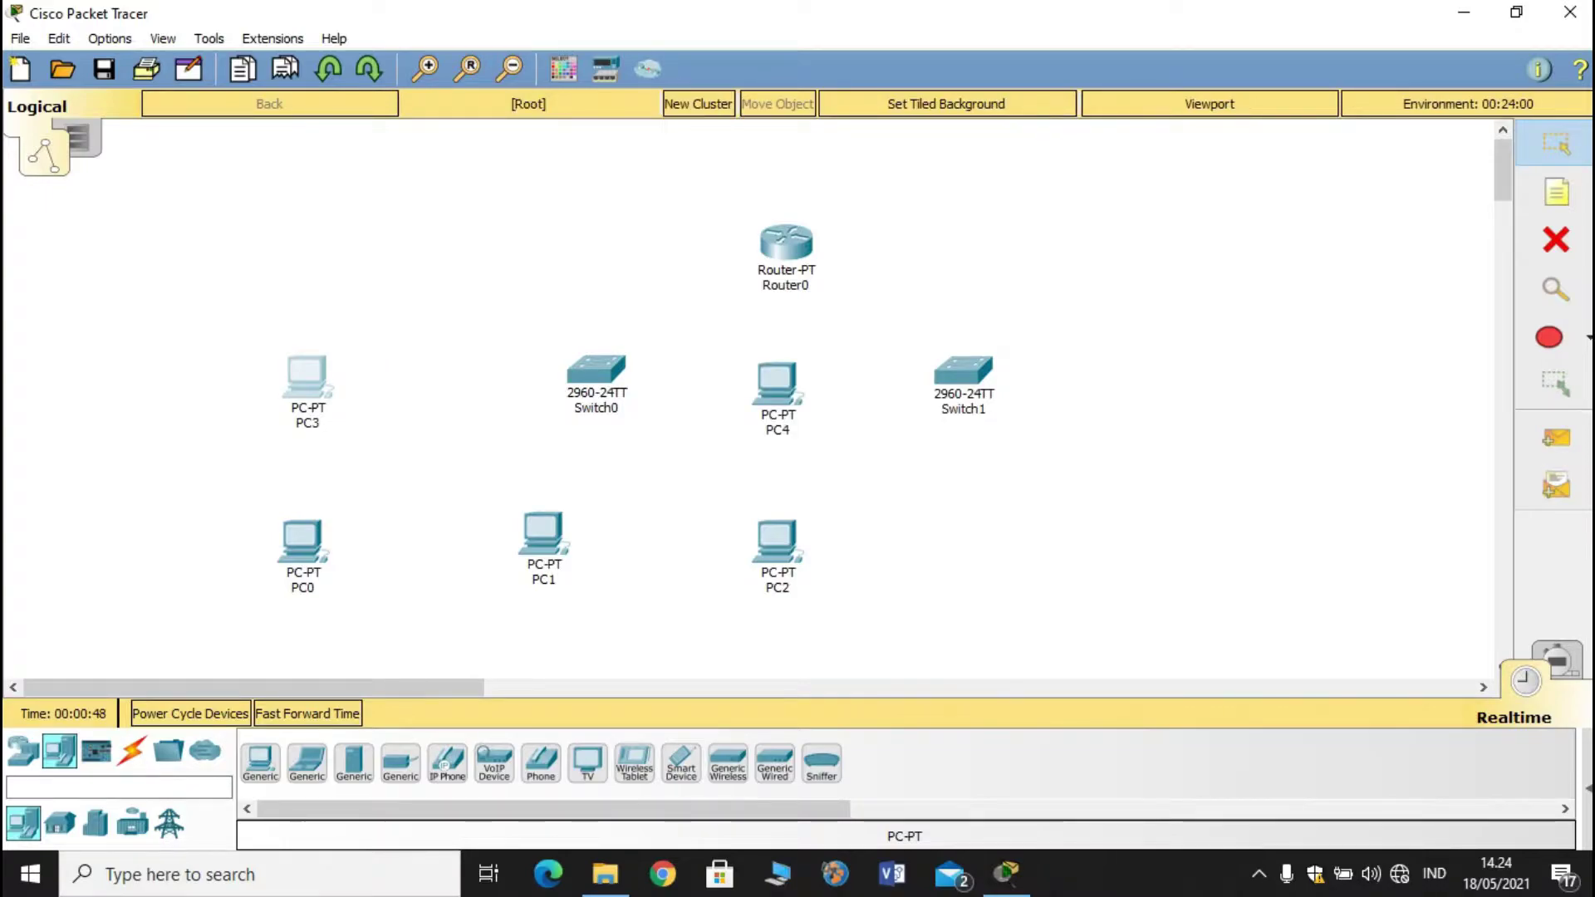
# - Shift Router0 and Switch1 to the right and place three PC-PT end devices in a row below Switch1
pyautogui.moveTo(786, 241); pyautogui.dragTo(916, 237)
pyautogui.moveTo(963, 370); pyautogui.dragTo(1094, 366)
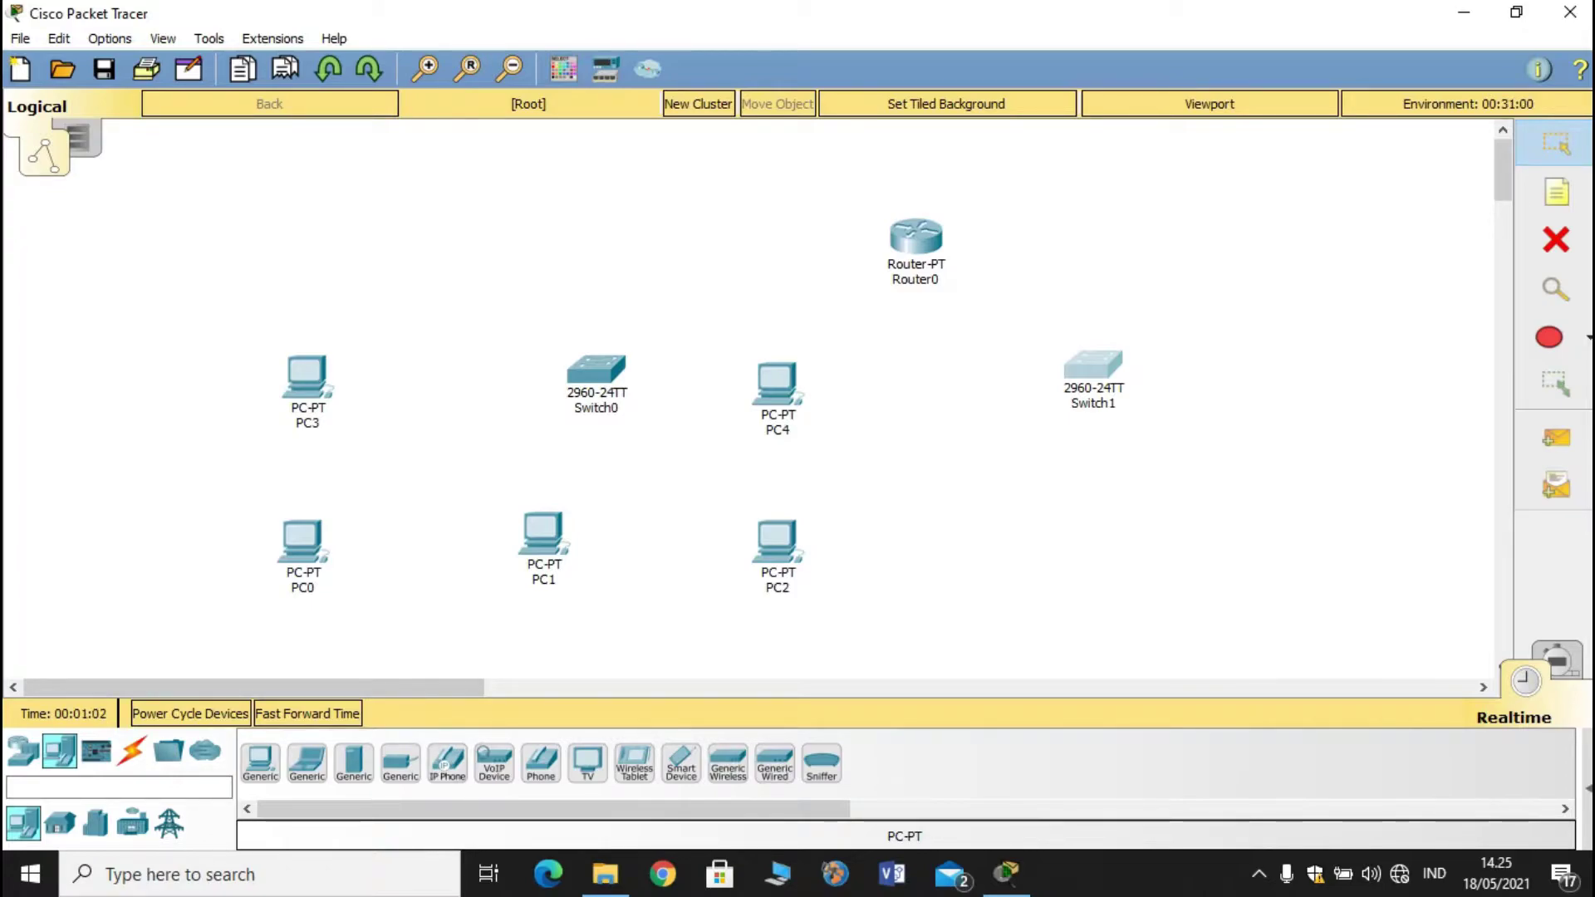
pyautogui.moveTo(260, 763); pyautogui.dragTo(1011, 539)
pyautogui.click(1010, 538)
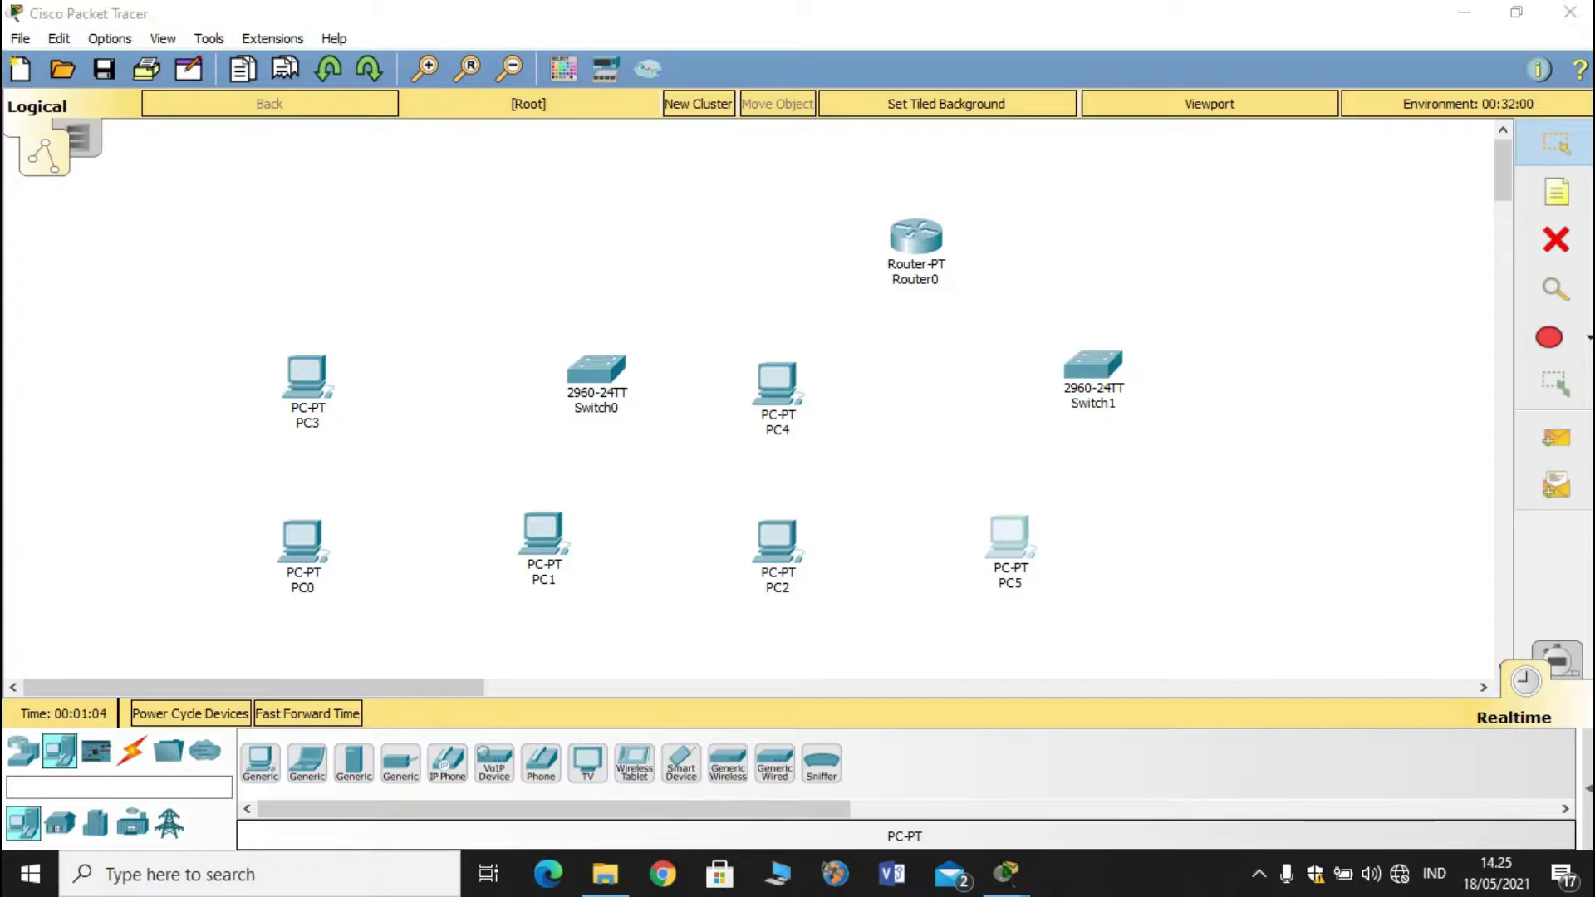
pyautogui.click(1271, 108)
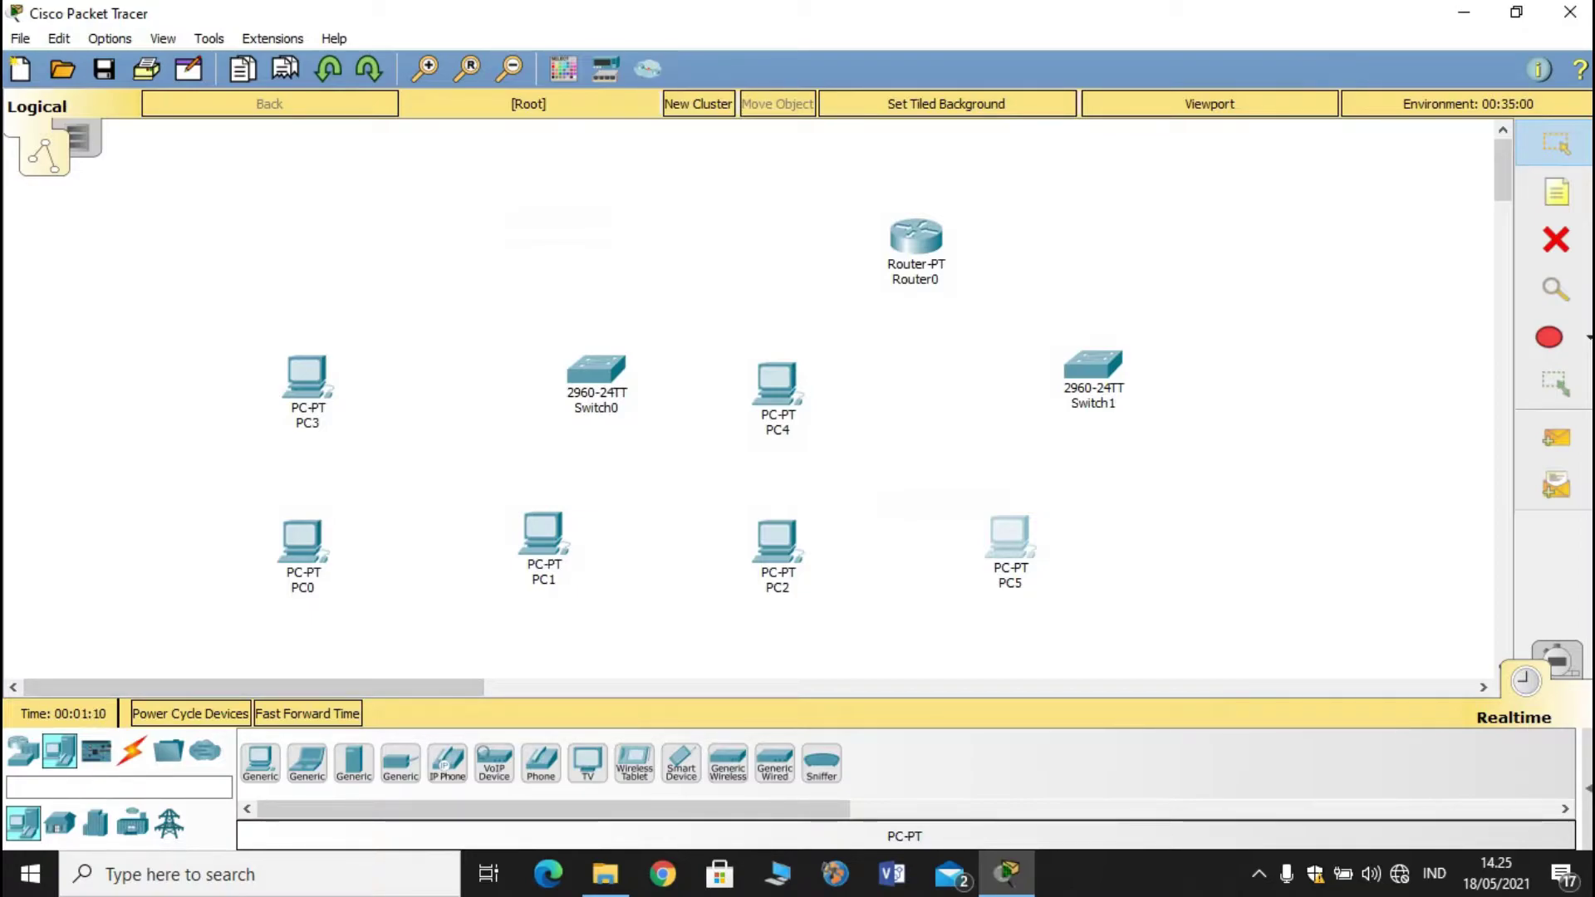
pyautogui.click(1212, 531)
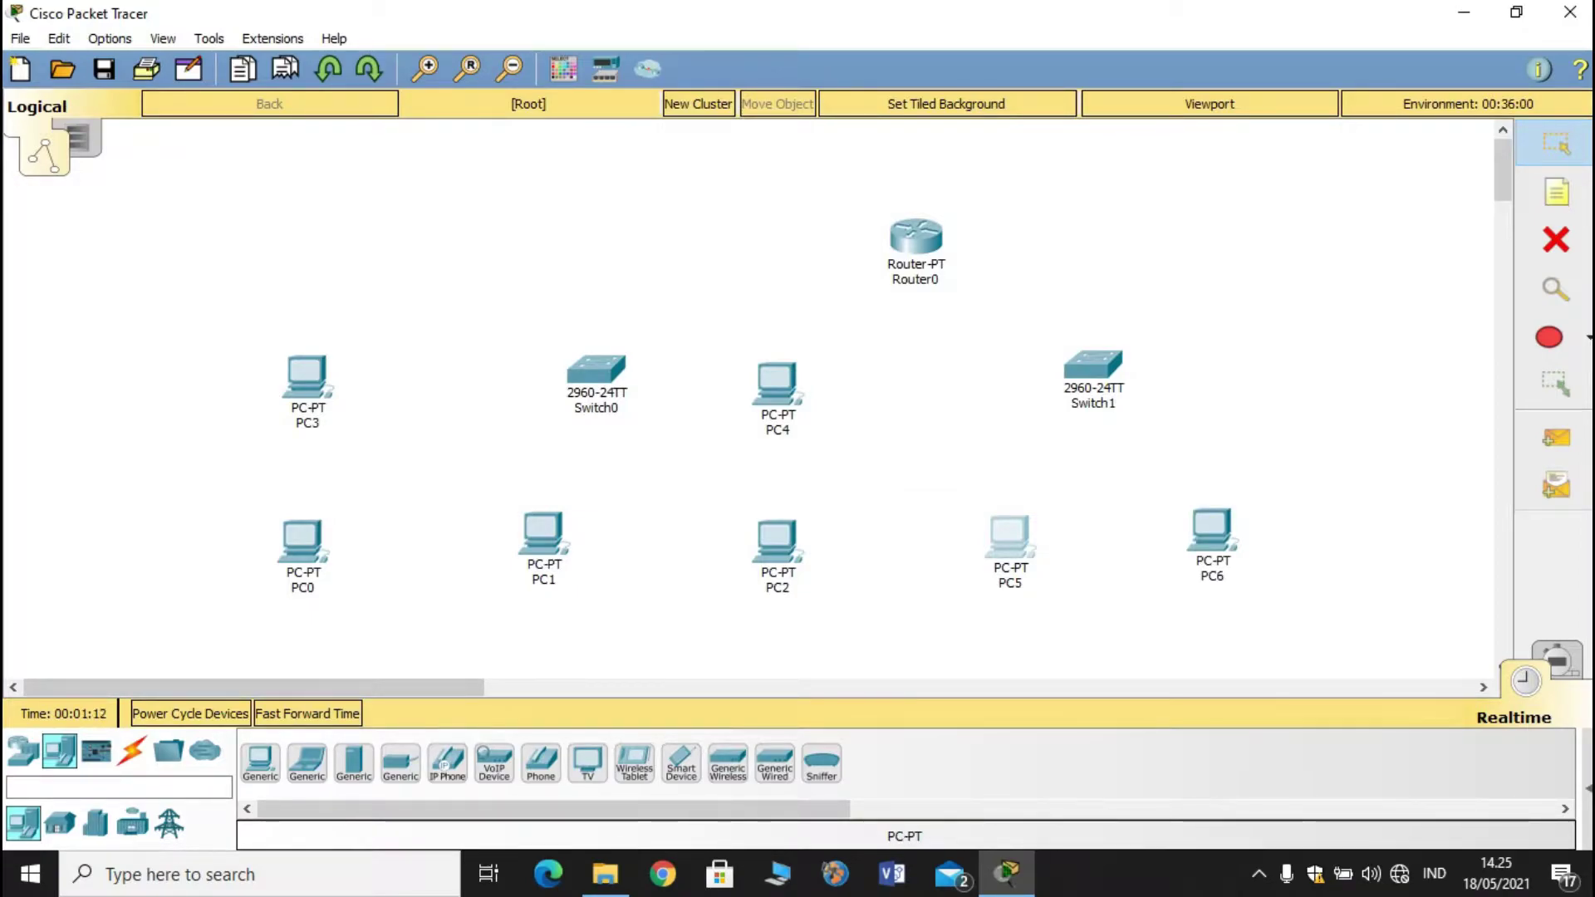
pyautogui.moveTo(260, 762); pyautogui.dragTo(1397, 532)
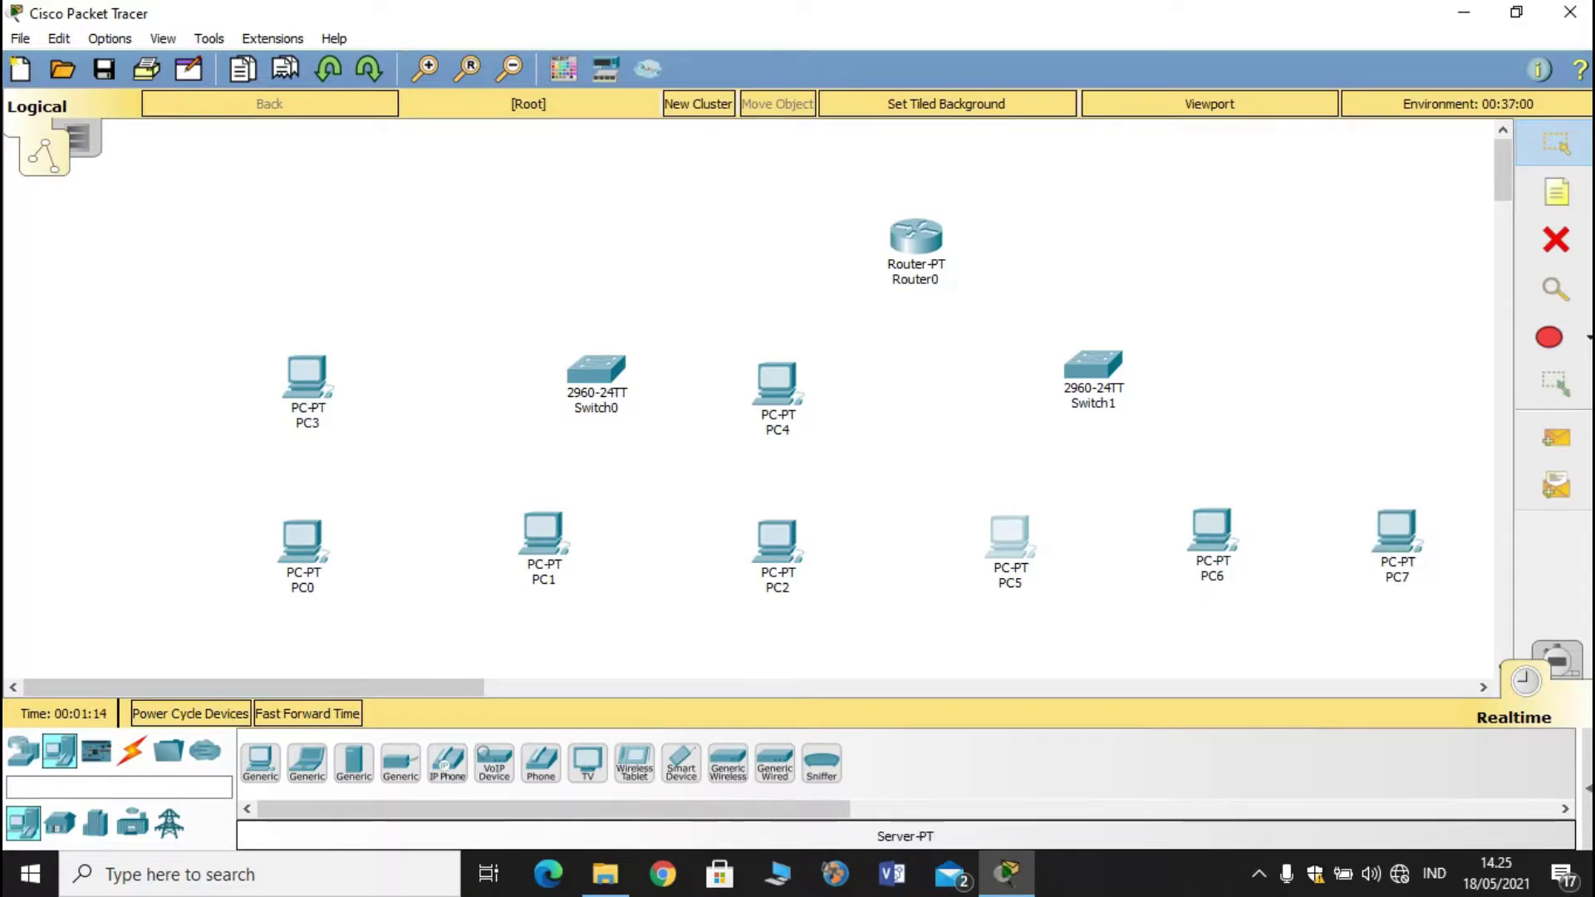
# - Place one PC-PT on each side of Switch1, shifting the switch further right to make room
pyautogui.moveTo(260, 763); pyautogui.dragTo(962, 364)
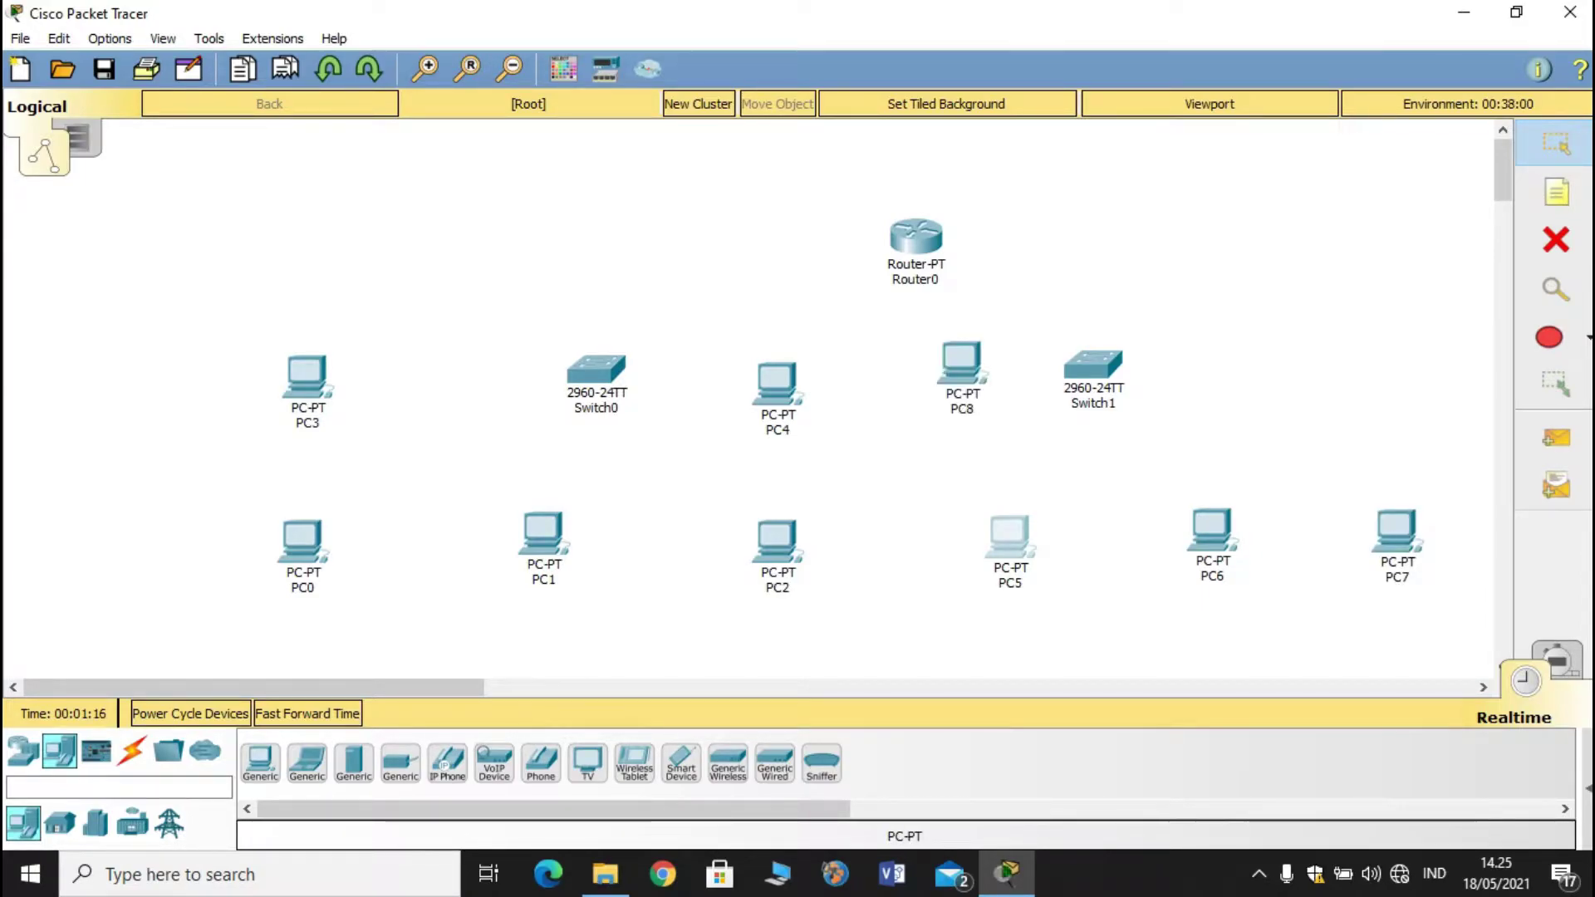
pyautogui.moveTo(1093, 365)
pyautogui.mouseDown()
pyautogui.moveTo(1232, 366)
pyautogui.moveTo(1211, 359)
pyautogui.mouseUp()
pyautogui.moveTo(962, 366); pyautogui.dragTo(998, 371)
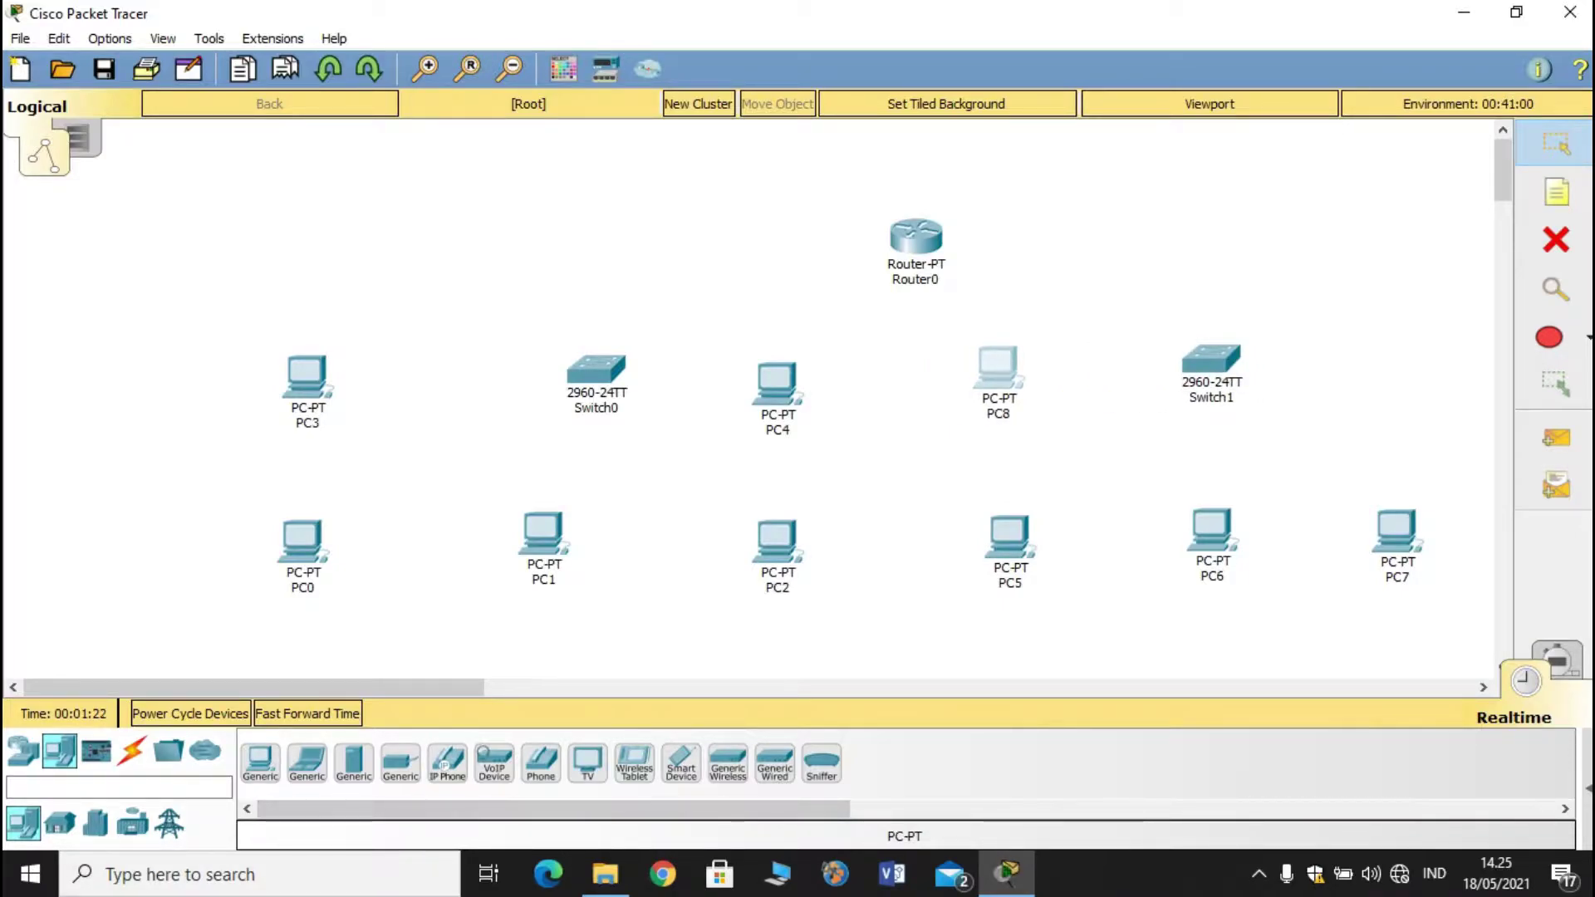
pyautogui.moveTo(260, 763); pyautogui.dragTo(1399, 357)
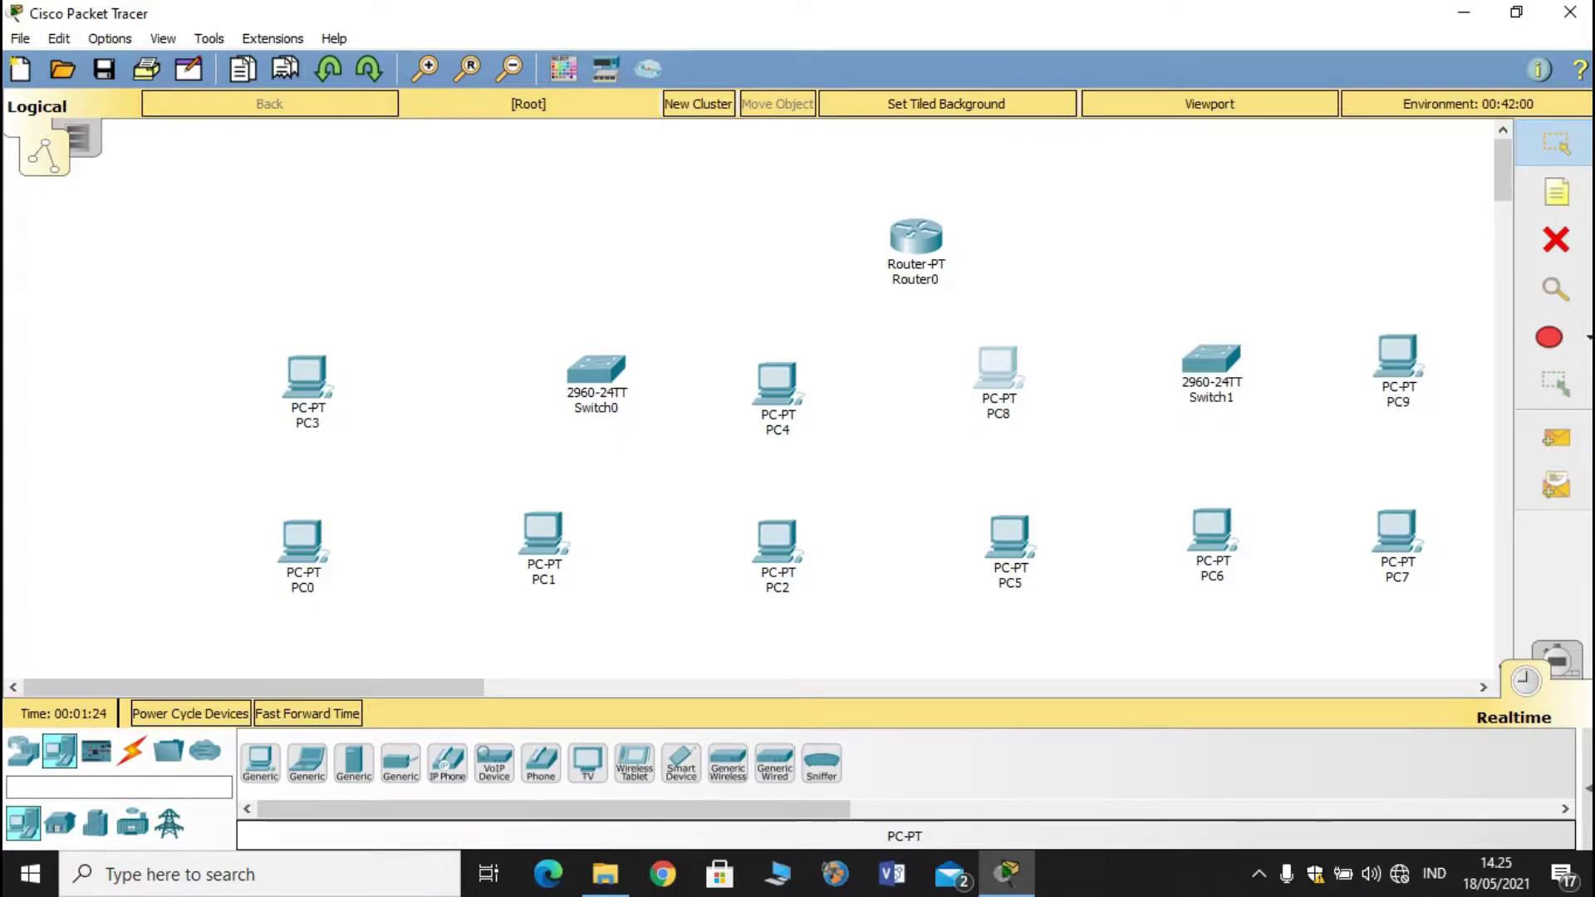
# - Adjust the positions of Switch0, Switch1, PC8, PC6 and PC9 so the devices line up in even rows and columns
pyautogui.moveTo(596, 367); pyautogui.dragTo(555, 364)
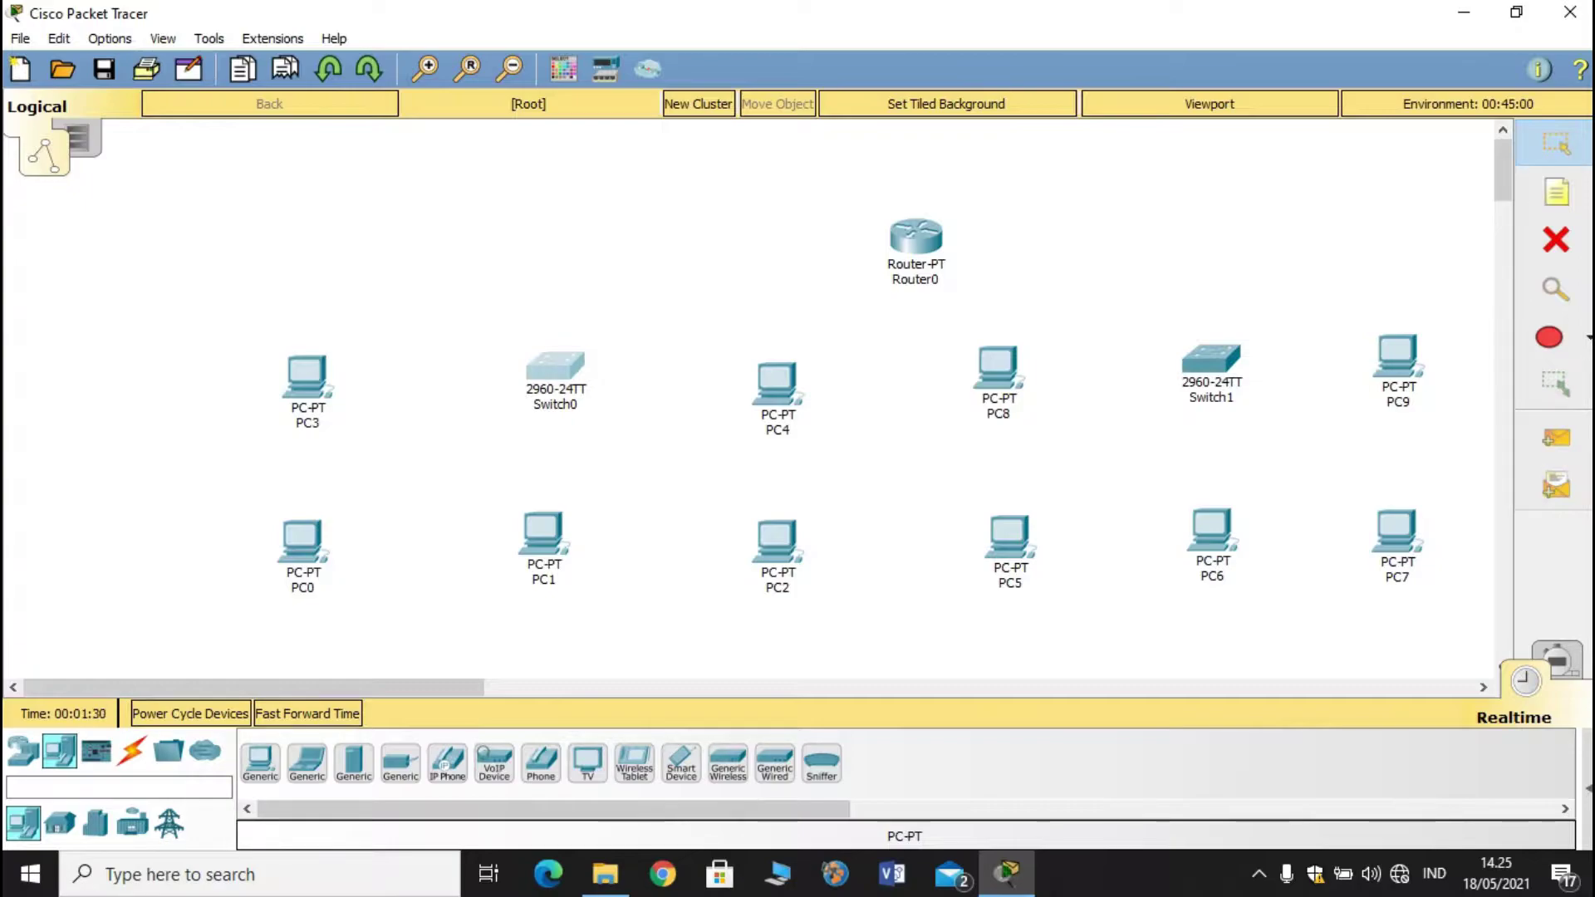
pyautogui.moveTo(997, 368); pyautogui.dragTo(999, 381)
pyautogui.moveTo(1211, 359); pyautogui.dragTo(1204, 370)
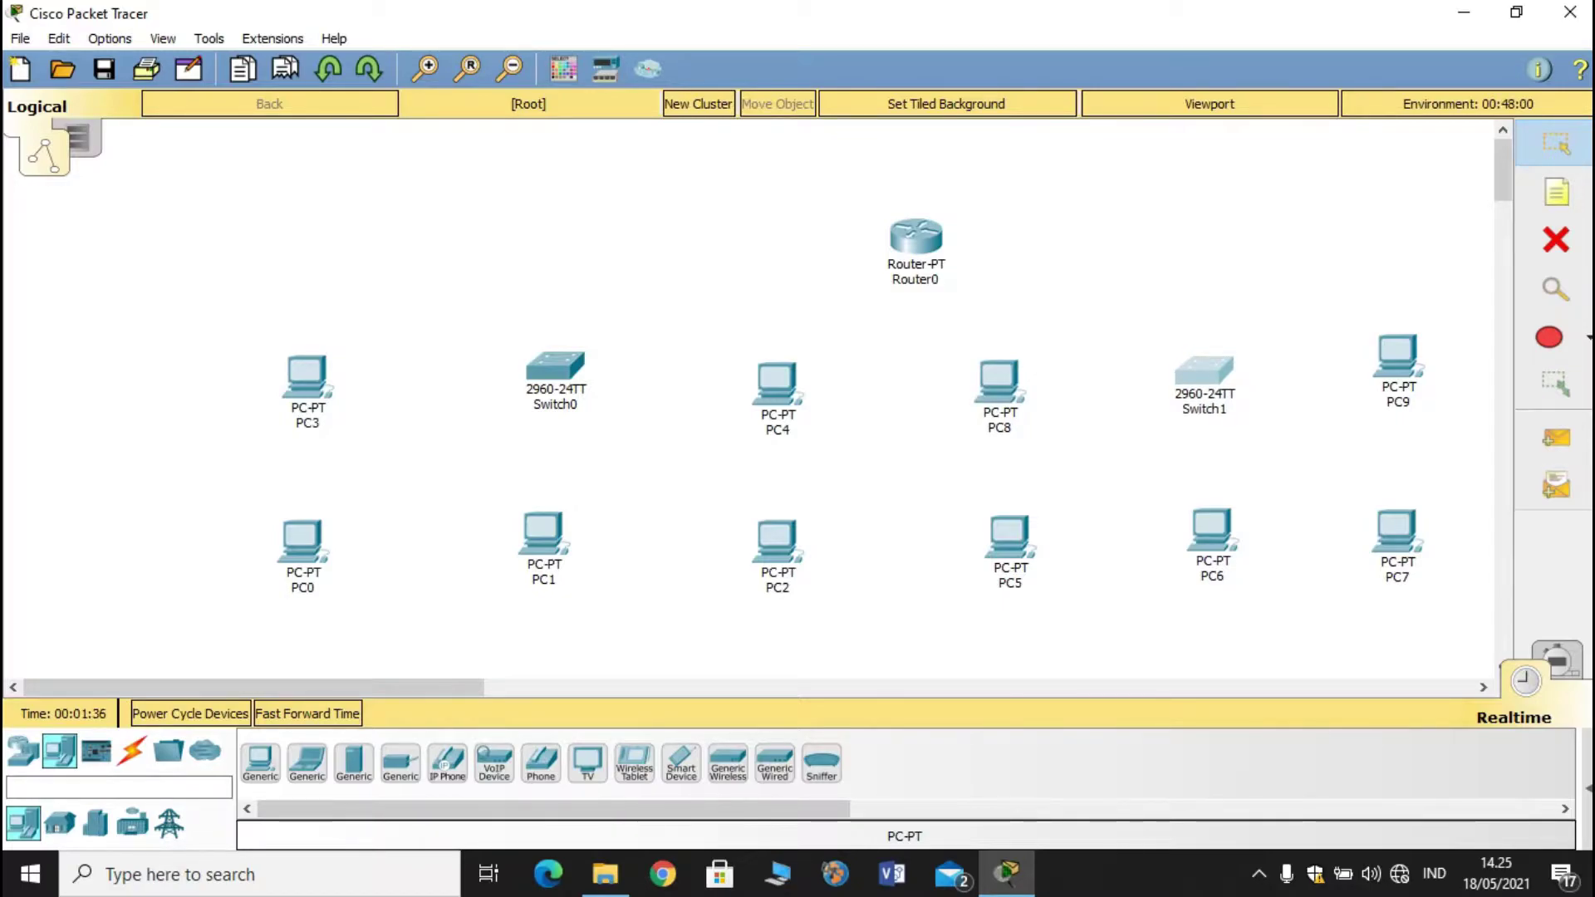
pyautogui.click(1212, 531)
pyautogui.moveTo(1212, 532); pyautogui.dragTo(1210, 532)
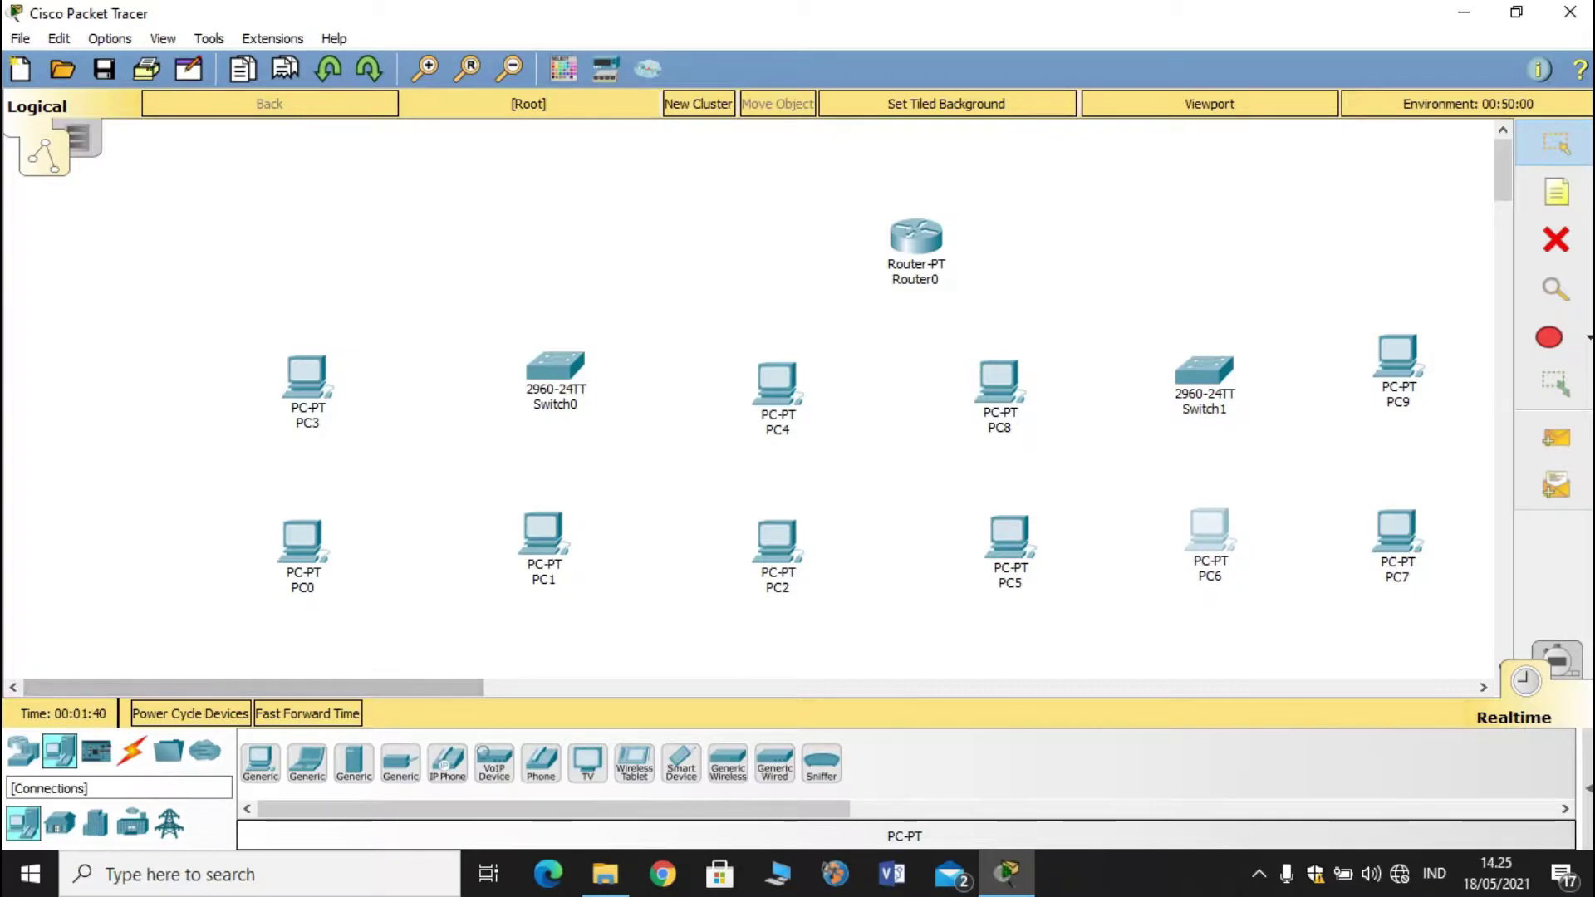
pyautogui.click(132, 751)
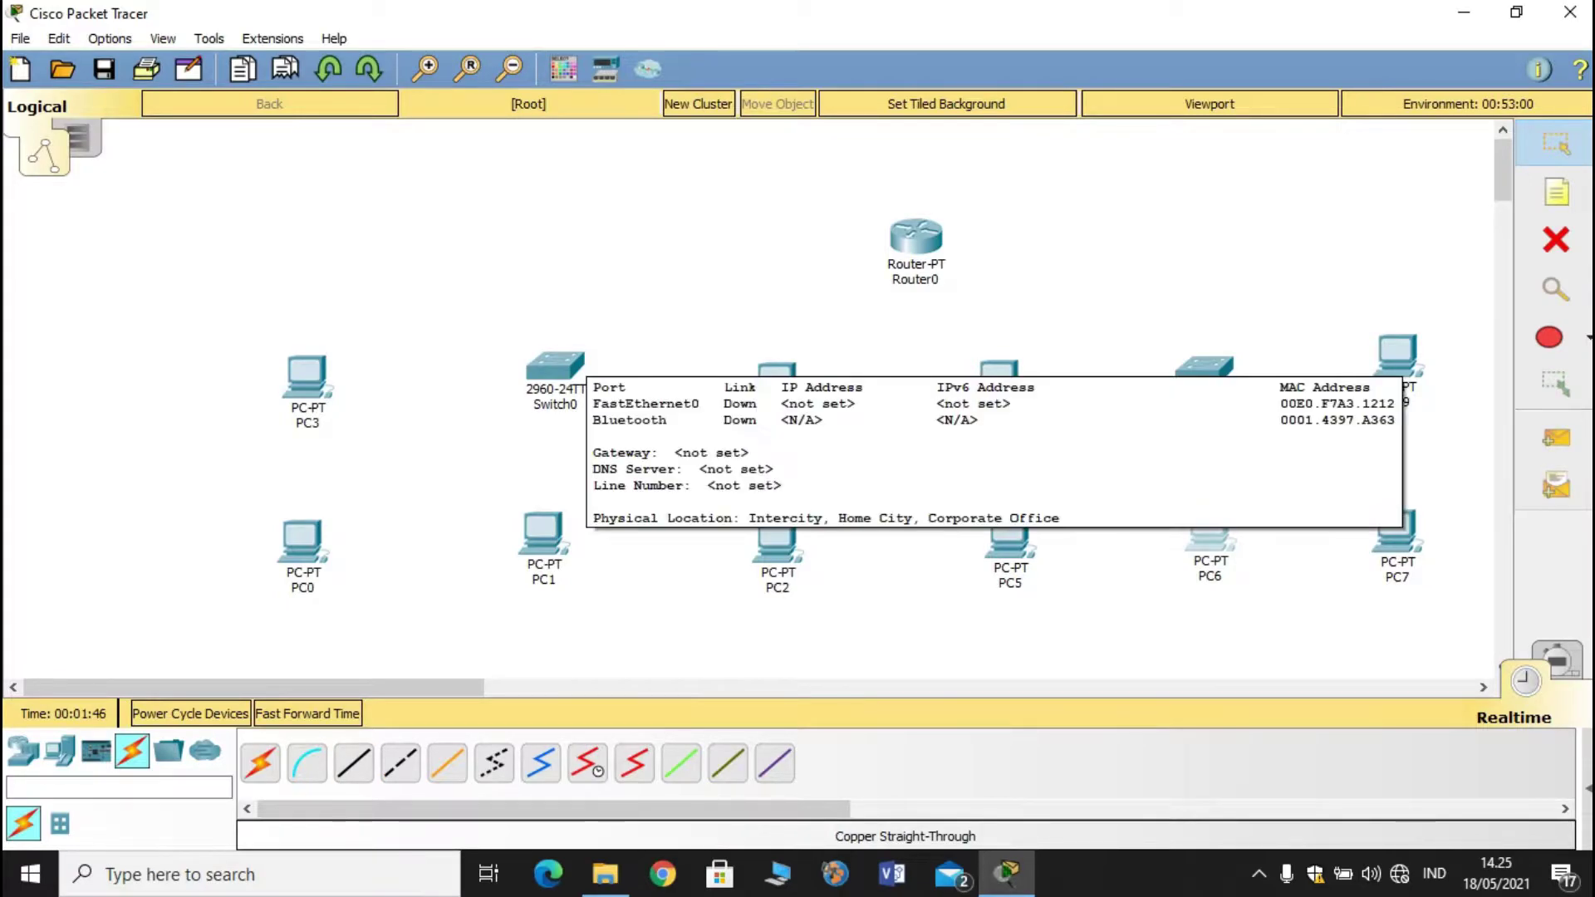
pyautogui.moveTo(1399, 357); pyautogui.dragTo(1402, 375)
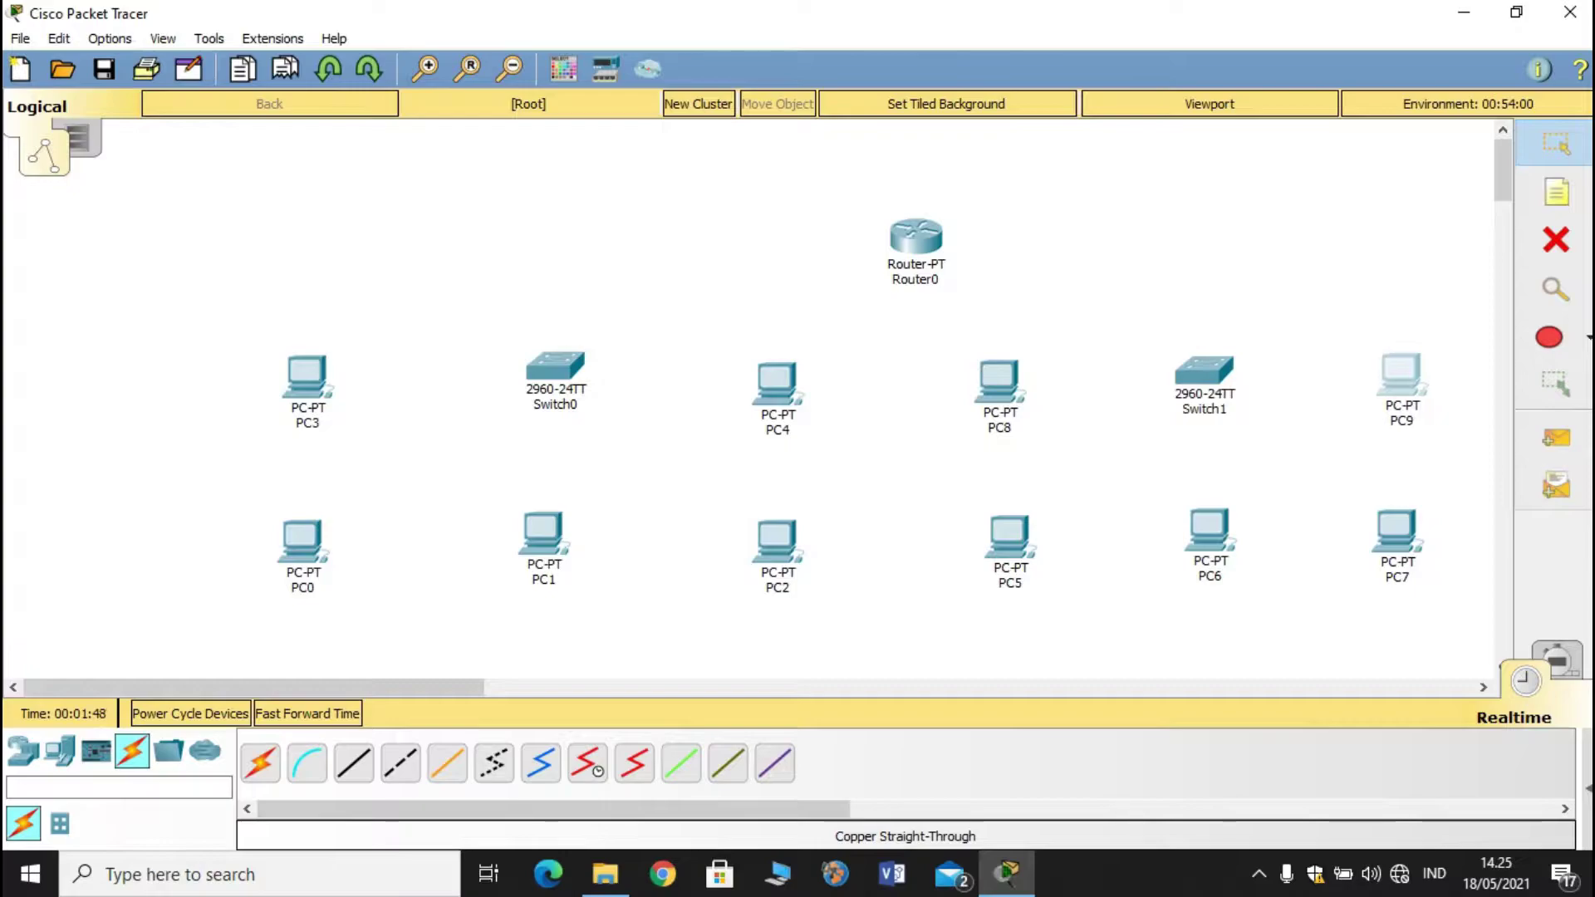
# - Connect PC3 and PC0 from FastEthernet0 to Switch0's FastEthernet0/1 and FastEthernet0/2 with copper straight-through cables
pyautogui.click(353, 763)
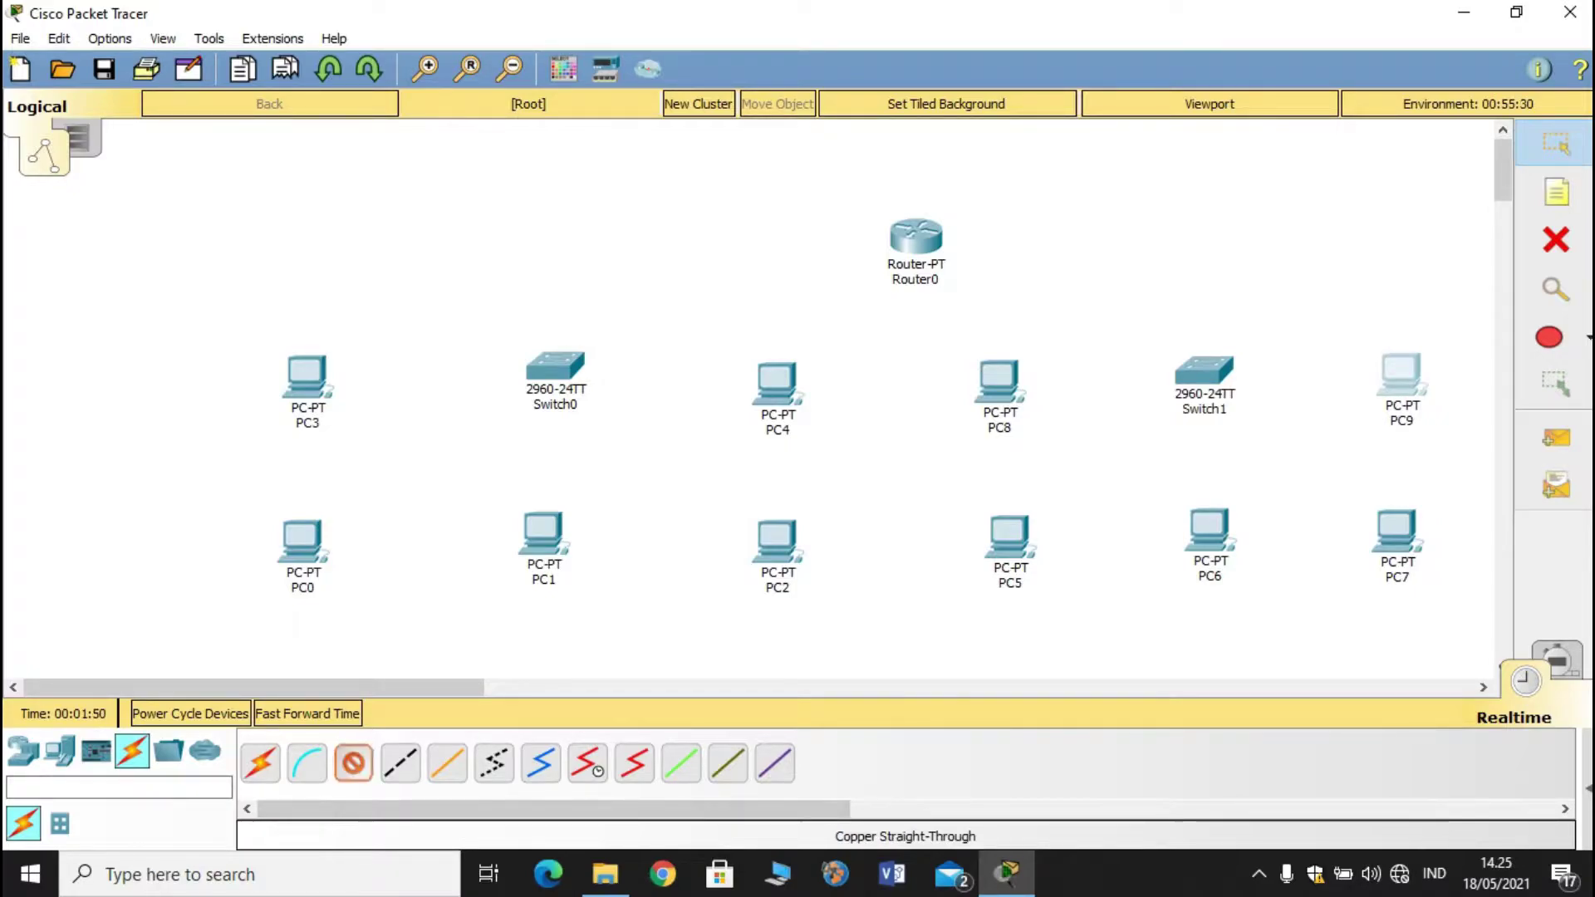
pyautogui.click(308, 378)
pyautogui.click(374, 472)
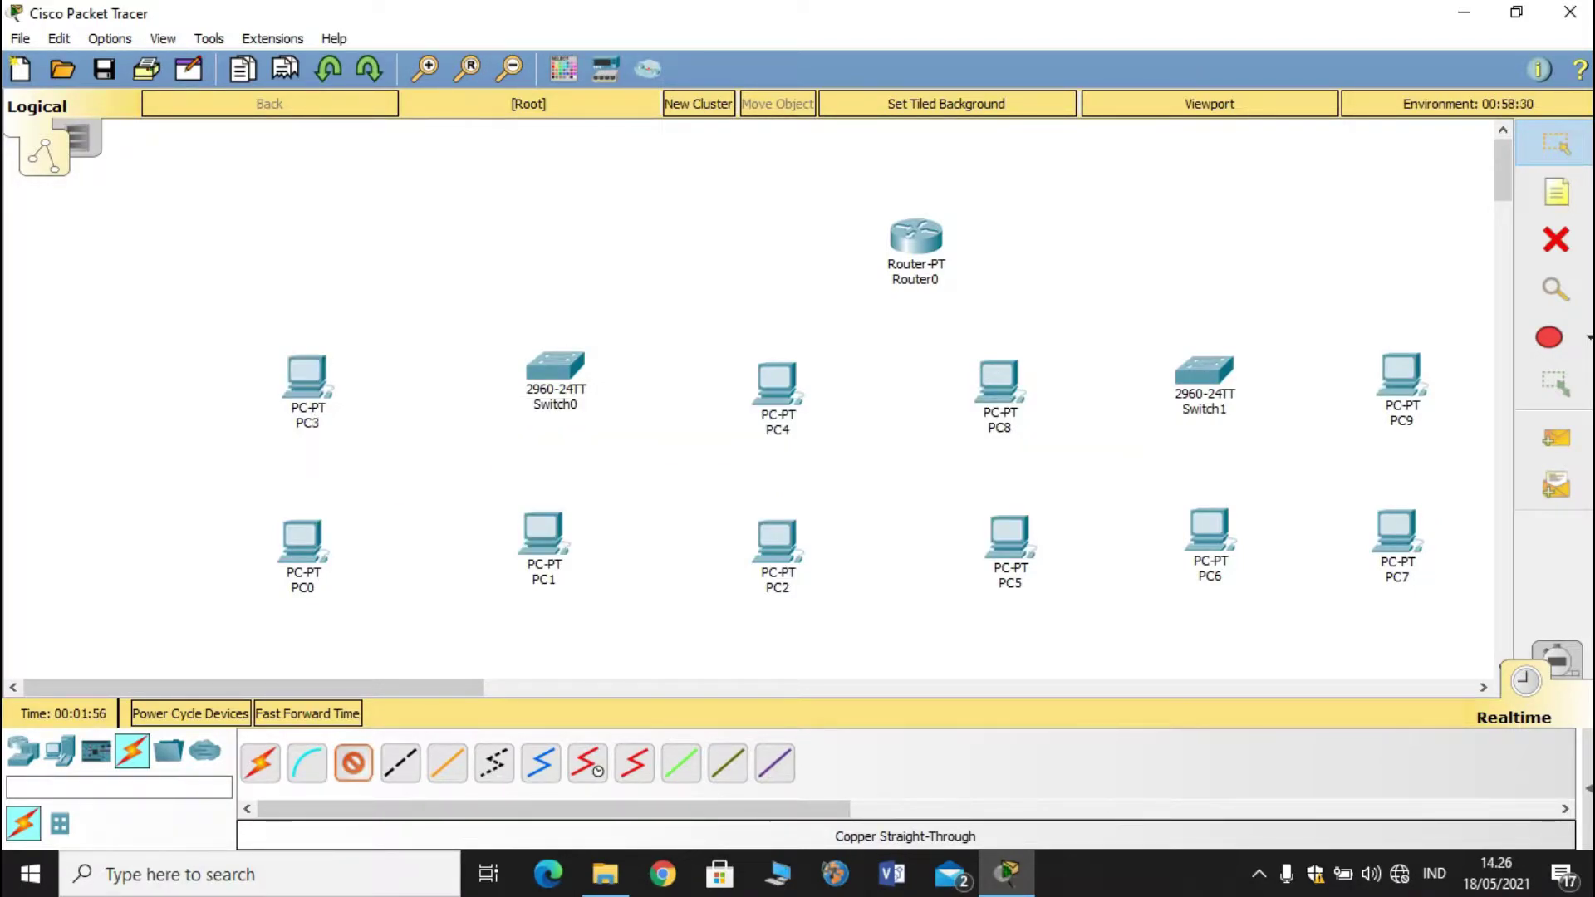
pyautogui.click(532, 365)
pyautogui.click(606, 41)
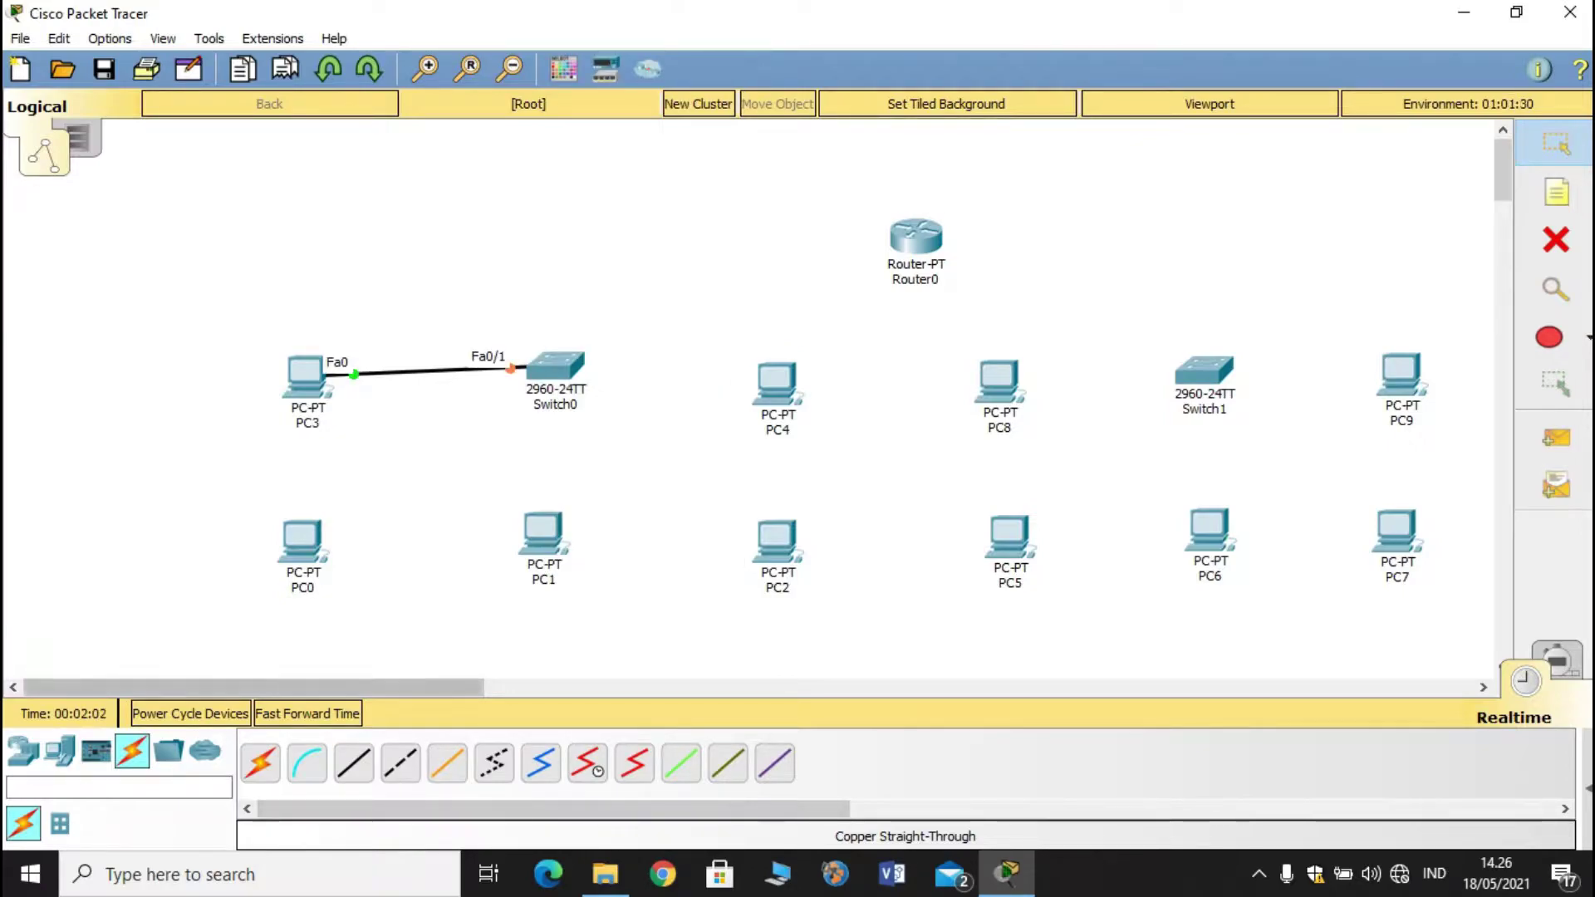
pyautogui.click(302, 540)
pyautogui.click(368, 636)
pyautogui.click(540, 370)
pyautogui.click(606, 58)
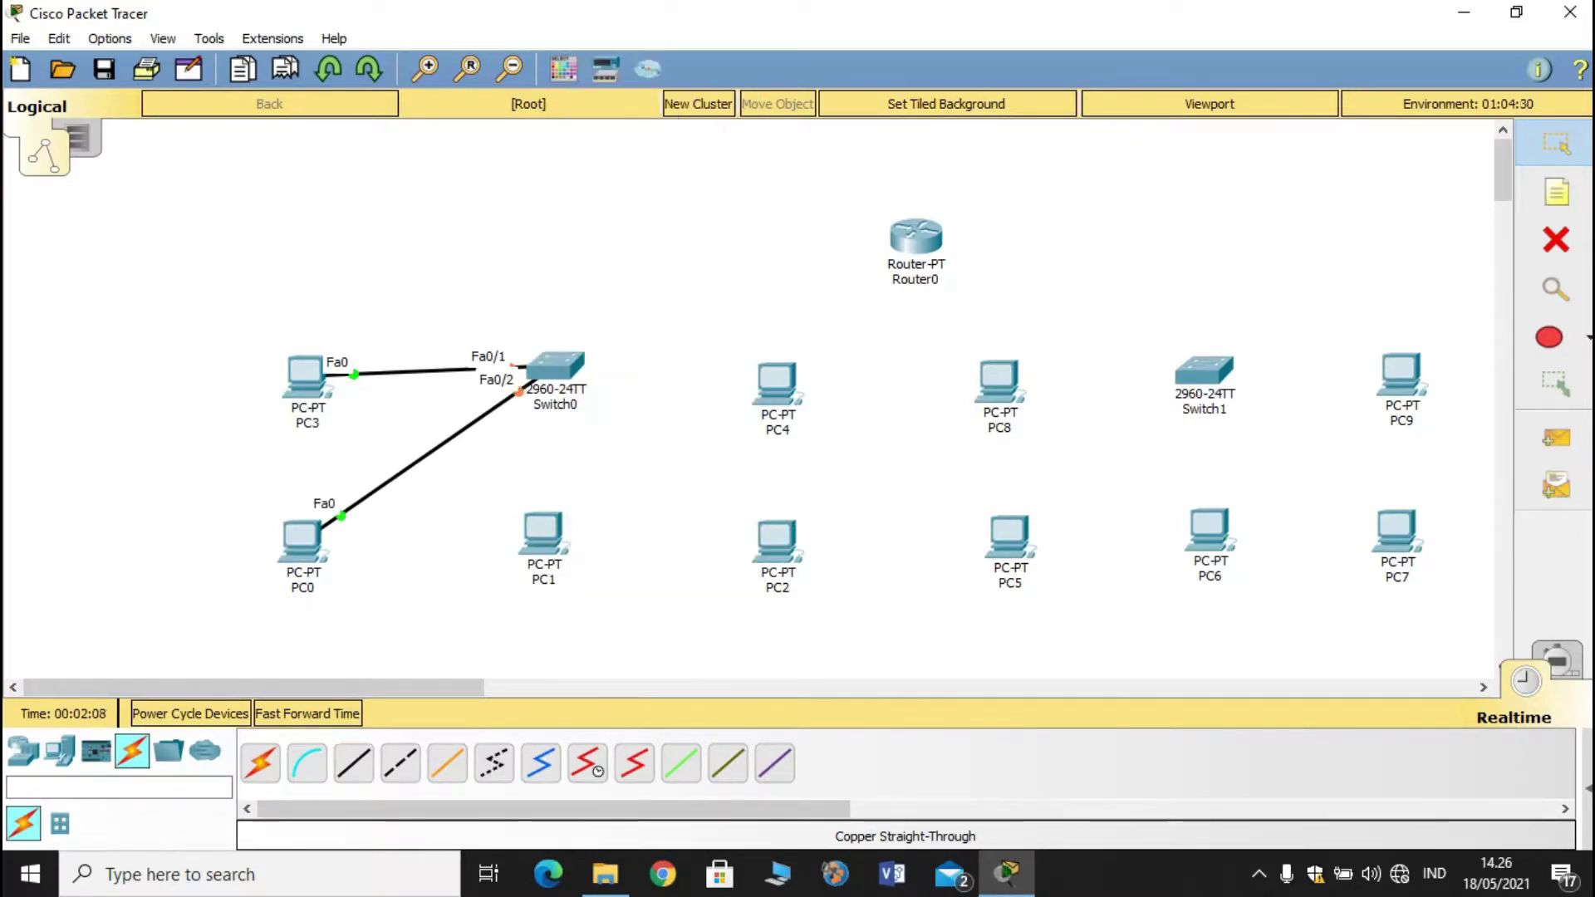
# - Connect PC1 and PC2 from FastEthernet0 to Switch0's FastEthernet0/3 and FastEthernet0/4 with copper straight-through cables
pyautogui.click(542, 539)
pyautogui.click(619, 641)
pyautogui.click(544, 370)
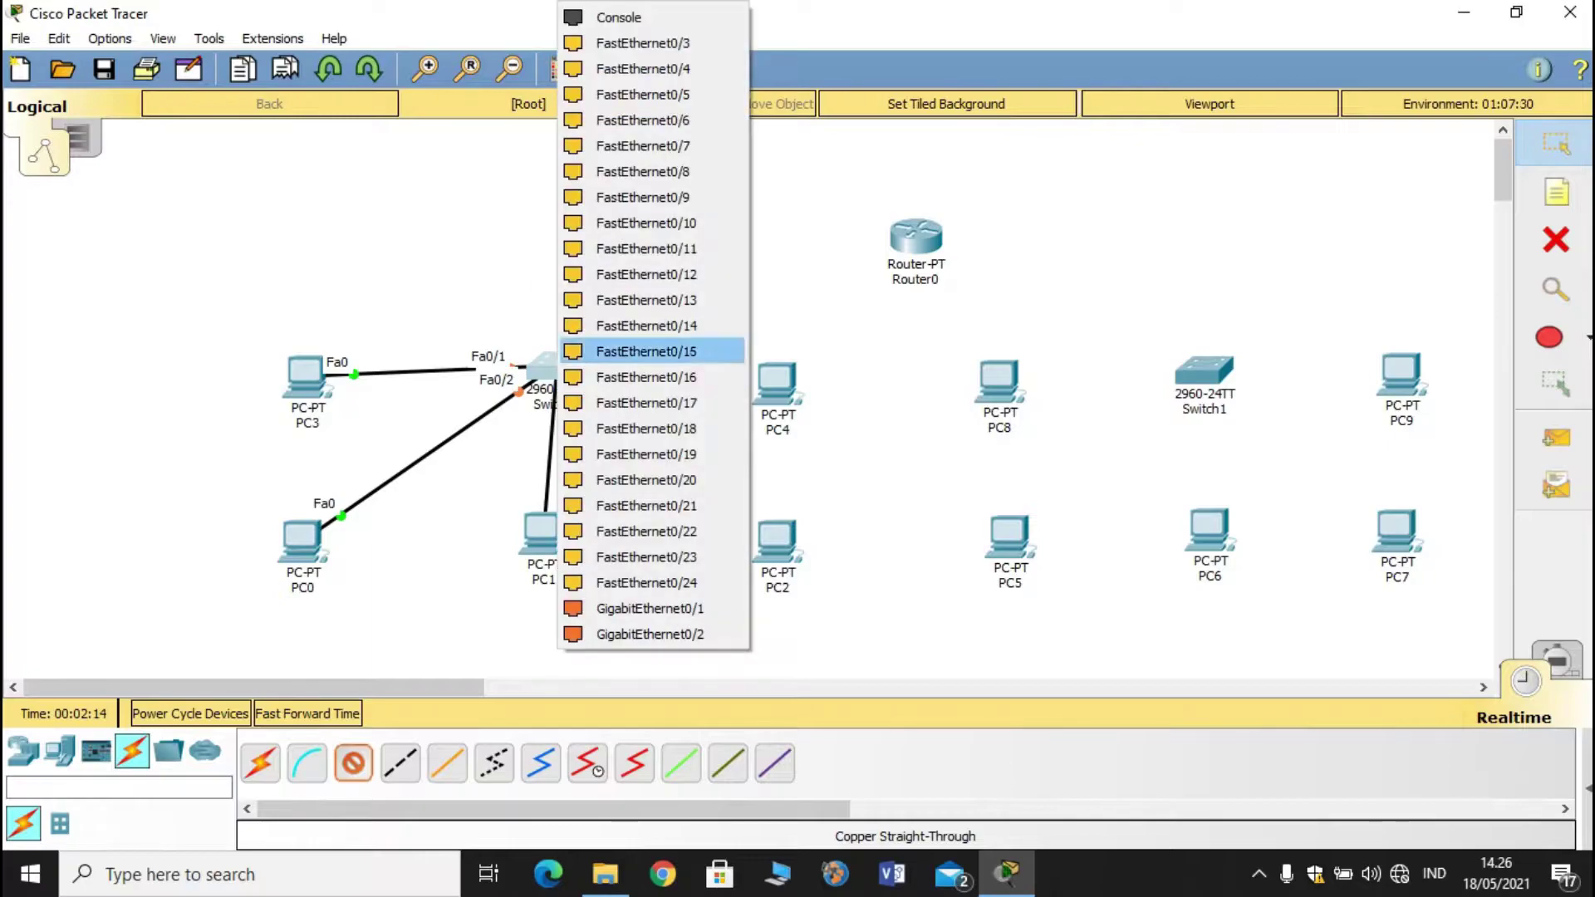
pyautogui.click(606, 42)
pyautogui.click(776, 542)
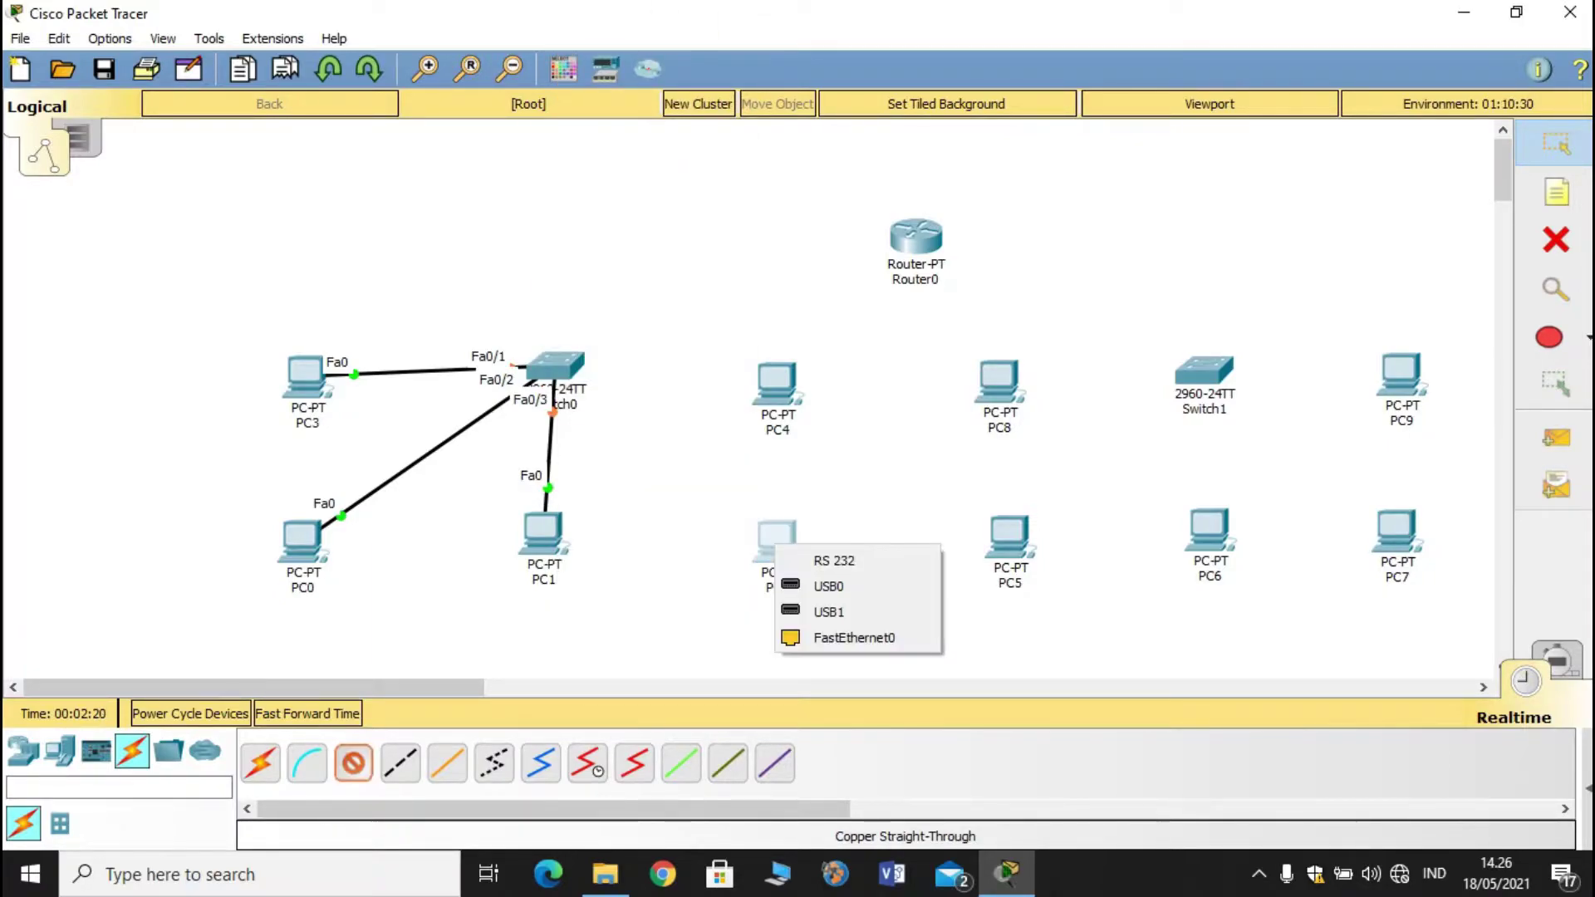
pyautogui.click(854, 638)
pyautogui.click(557, 368)
pyautogui.click(635, 42)
# - Connect PC4's FastEthernet0 to Switch0's FastEthernet0/5 with a copper straight-through cable
pyautogui.click(354, 762)
pyautogui.click(784, 384)
pyautogui.click(864, 479)
pyautogui.click(555, 366)
pyautogui.click(635, 41)
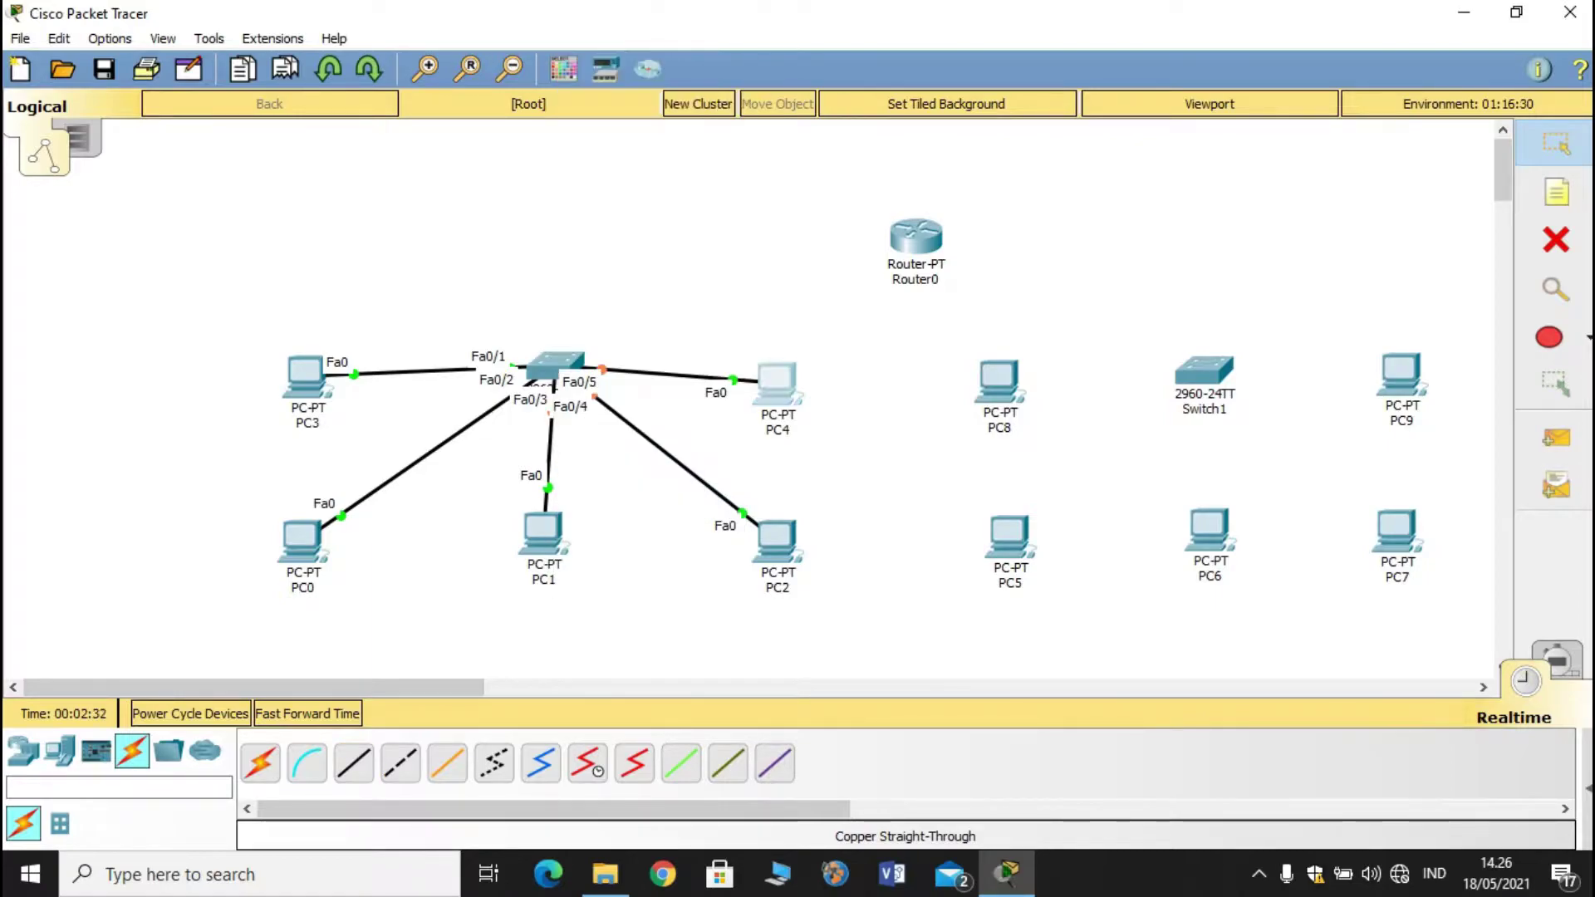
# - Level PC3 and PC4 with Switch0 and move PC0, PC1 and PC2 closer beneath the switch
pyautogui.moveTo(306, 372); pyautogui.dragTo(312, 361)
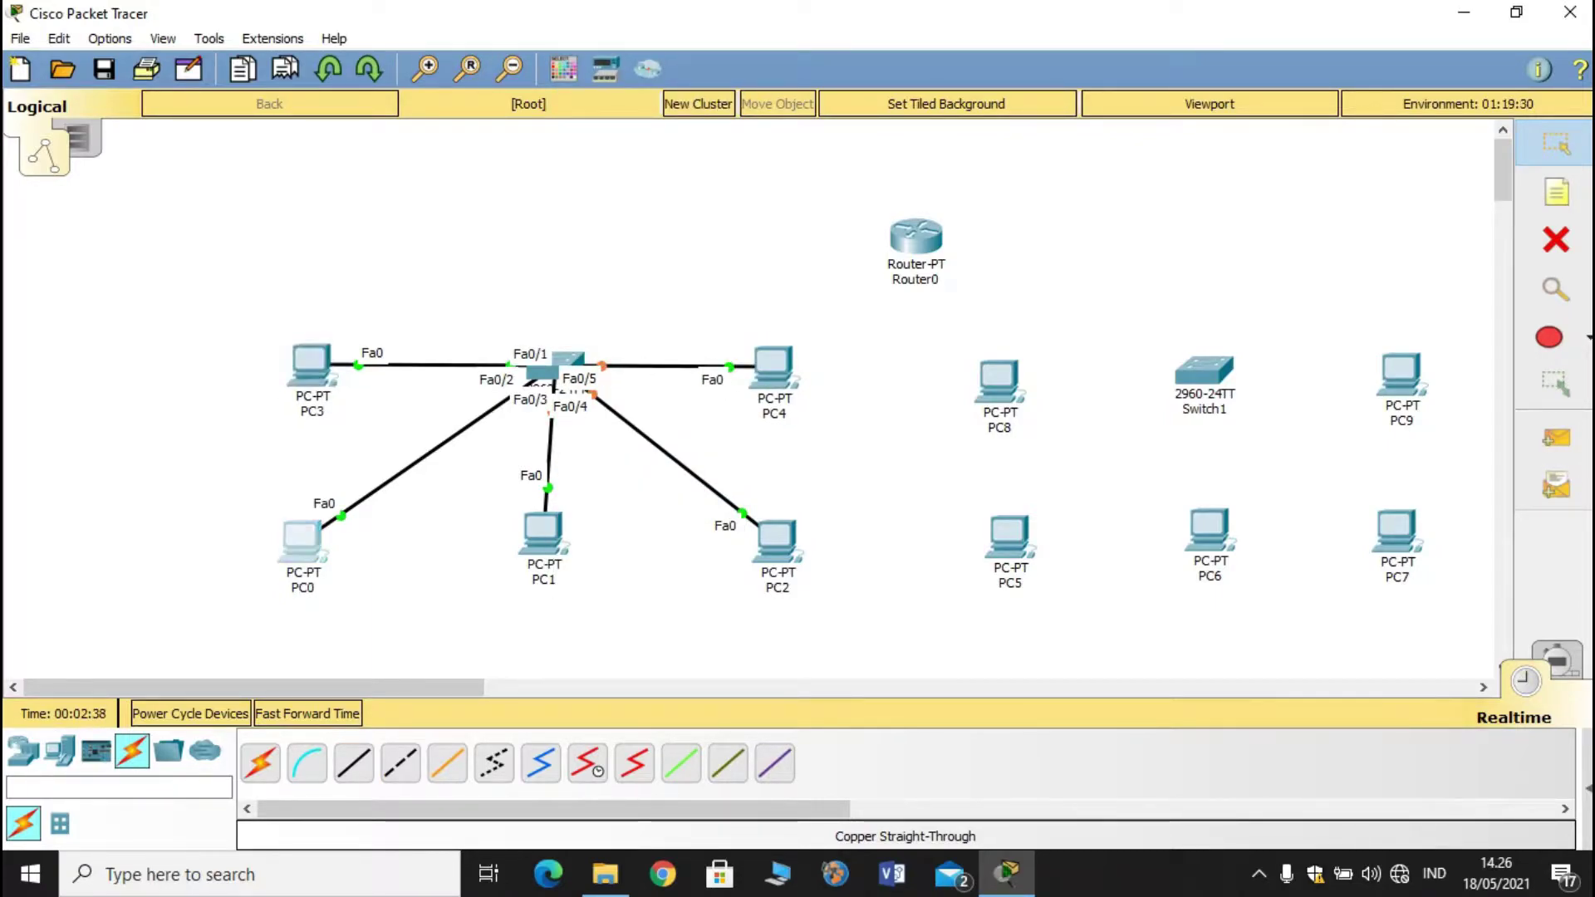
pyautogui.moveTo(302, 538); pyautogui.dragTo(384, 502)
pyautogui.moveTo(541, 533); pyautogui.dragTo(553, 507)
pyautogui.moveTo(777, 540); pyautogui.dragTo(730, 500)
# - Level PC8 with Switch1 and connect its FastEthernet0 to the switch's FastEthernet0/1 with a copper straight-through cable
pyautogui.moveTo(999, 378); pyautogui.dragTo(1015, 367)
pyautogui.click(353, 763)
pyautogui.click(1015, 374)
pyautogui.click(1101, 474)
pyautogui.click(1201, 371)
pyautogui.click(1283, 42)
# - Connect PC5's FastEthernet0 to Switch1's FastEthernet0/2 with a copper straight-through cable
pyautogui.click(353, 763)
pyautogui.click(1009, 536)
pyautogui.click(1089, 645)
pyautogui.click(1205, 371)
pyautogui.click(1283, 42)
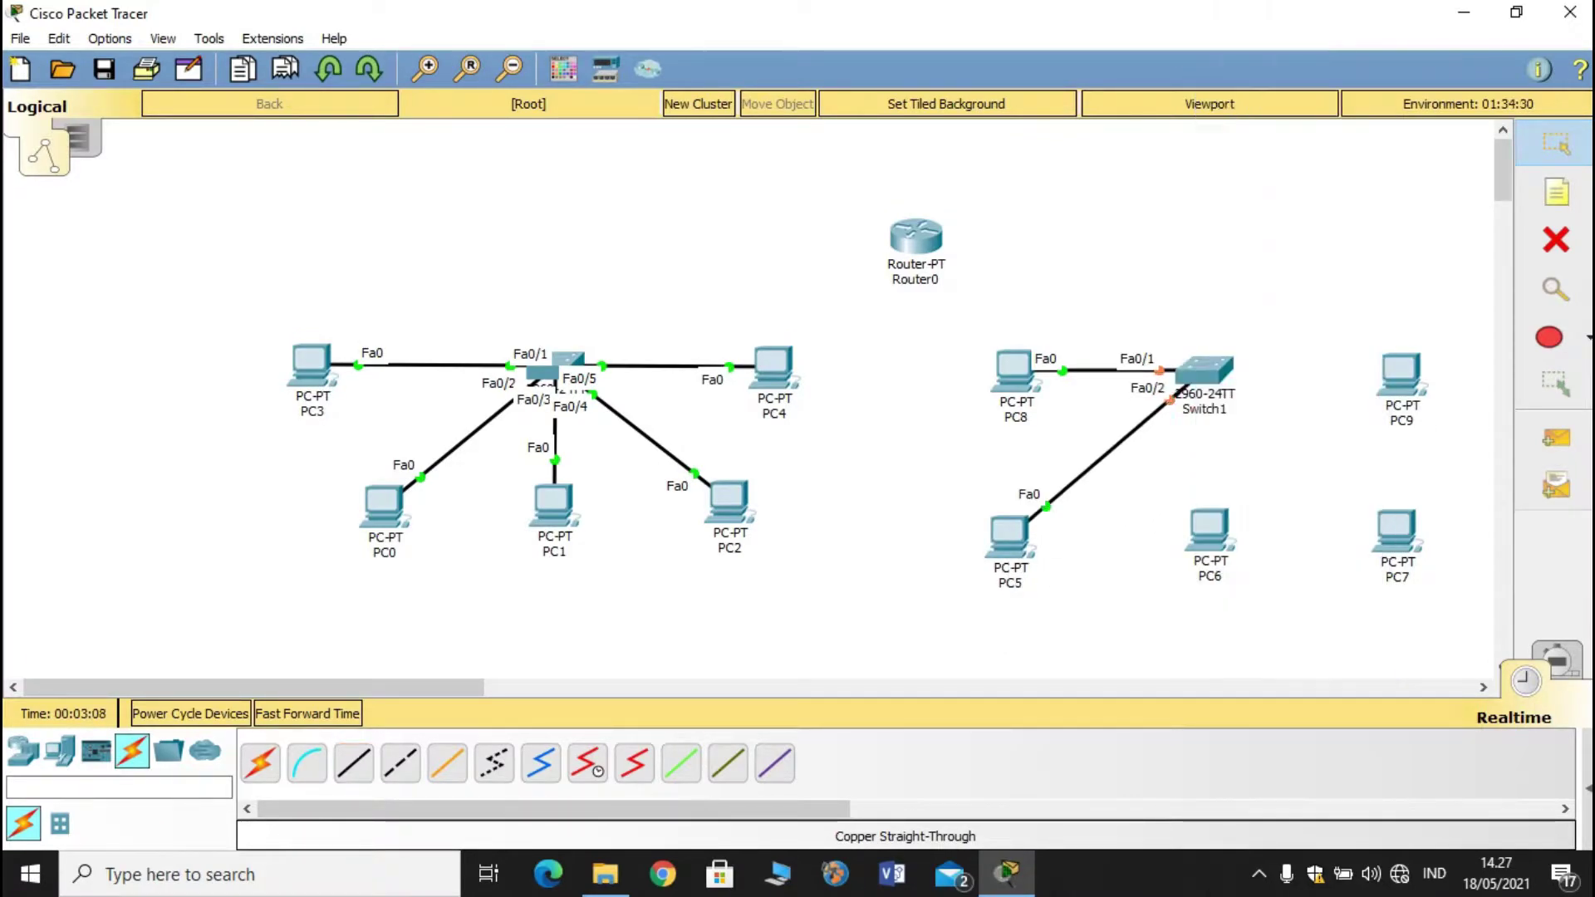
# - Connect PC6's FastEthernet0 to Switch1's FastEthernet0/3 with a copper straight-through cable and shift PC5 slightly closer to PC6
pyautogui.click(353, 763)
pyautogui.click(1209, 530)
pyautogui.click(1264, 621)
pyautogui.click(1205, 372)
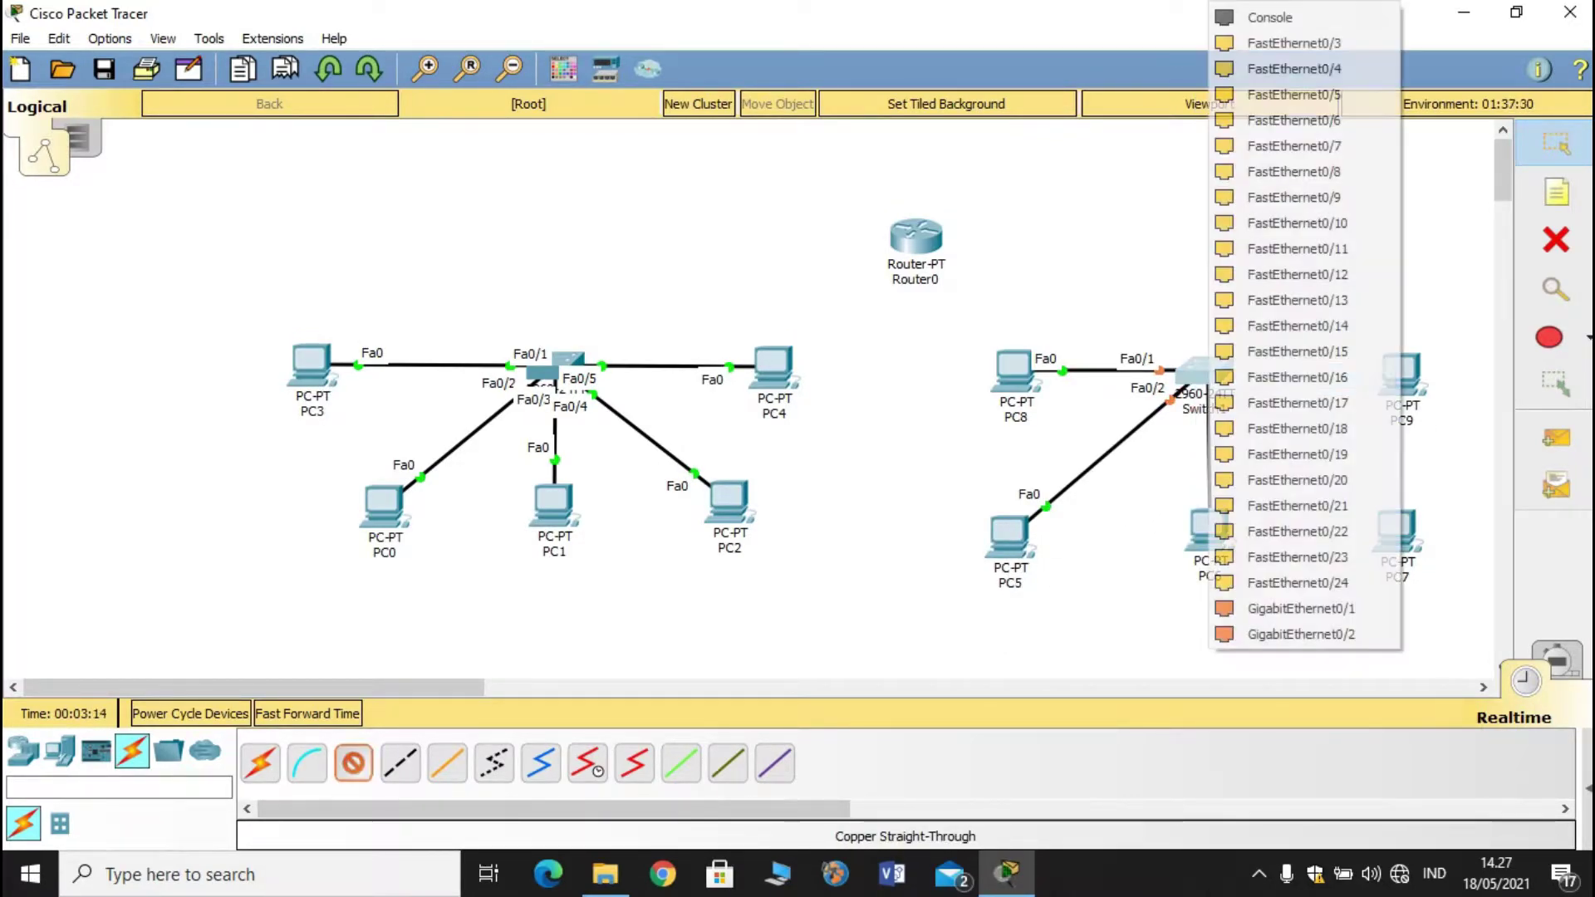
pyautogui.click(1284, 42)
pyautogui.moveTo(1009, 536); pyautogui.dragTo(1022, 532)
# - Connect PC7's FastEthernet0 to Switch1's FastEthernet0/4 with a copper straight-through cable
pyautogui.click(353, 763)
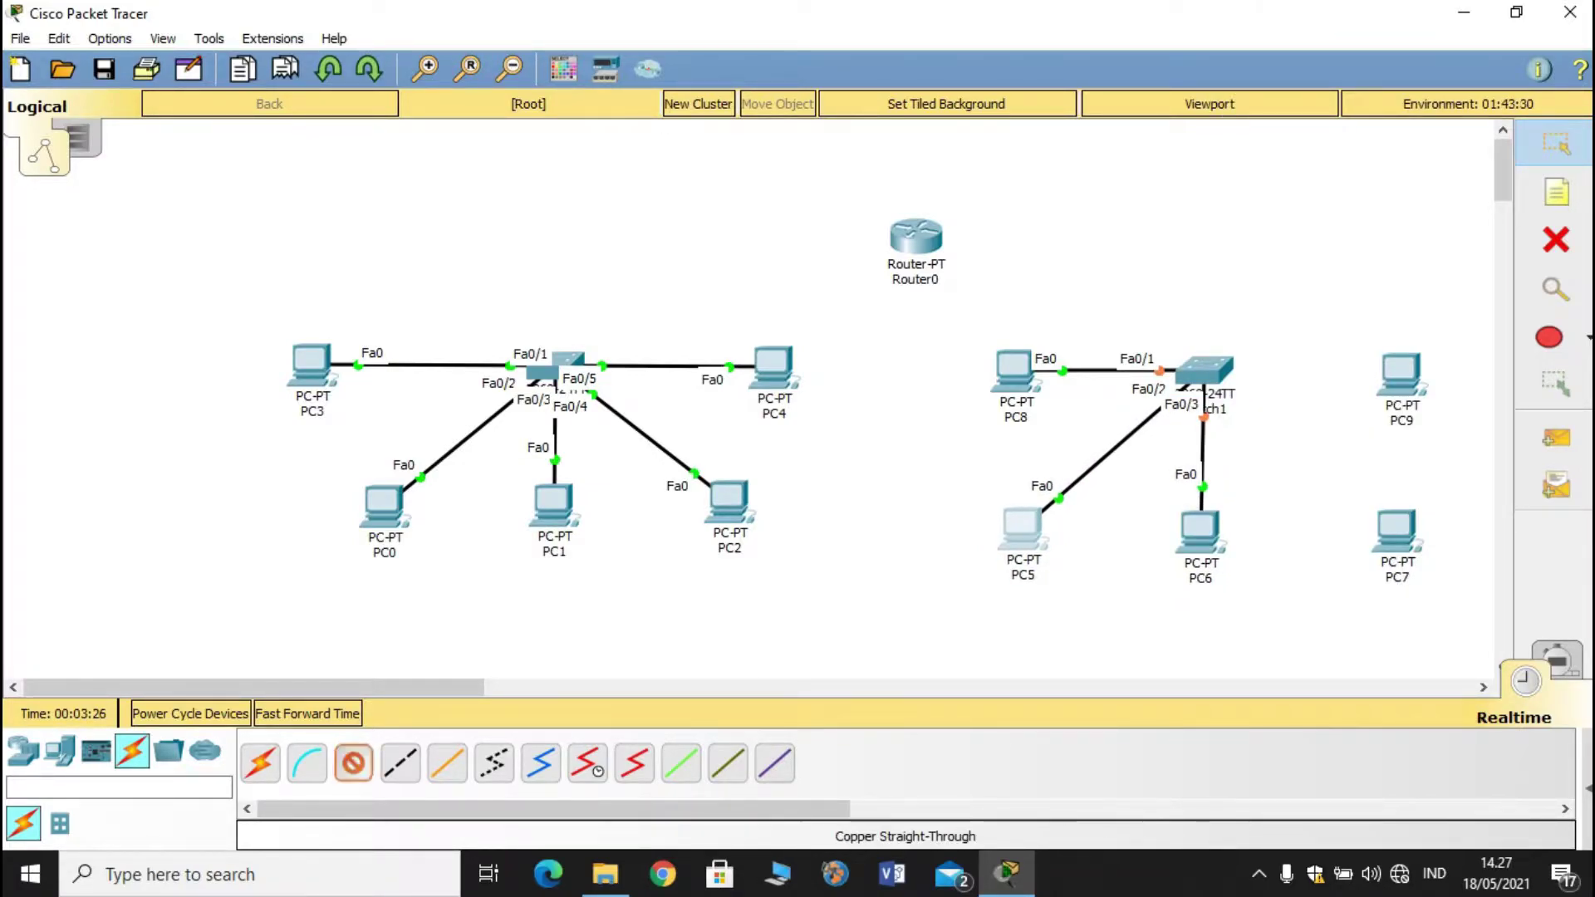
pyautogui.click(1396, 527)
pyautogui.click(1460, 623)
pyautogui.click(1204, 372)
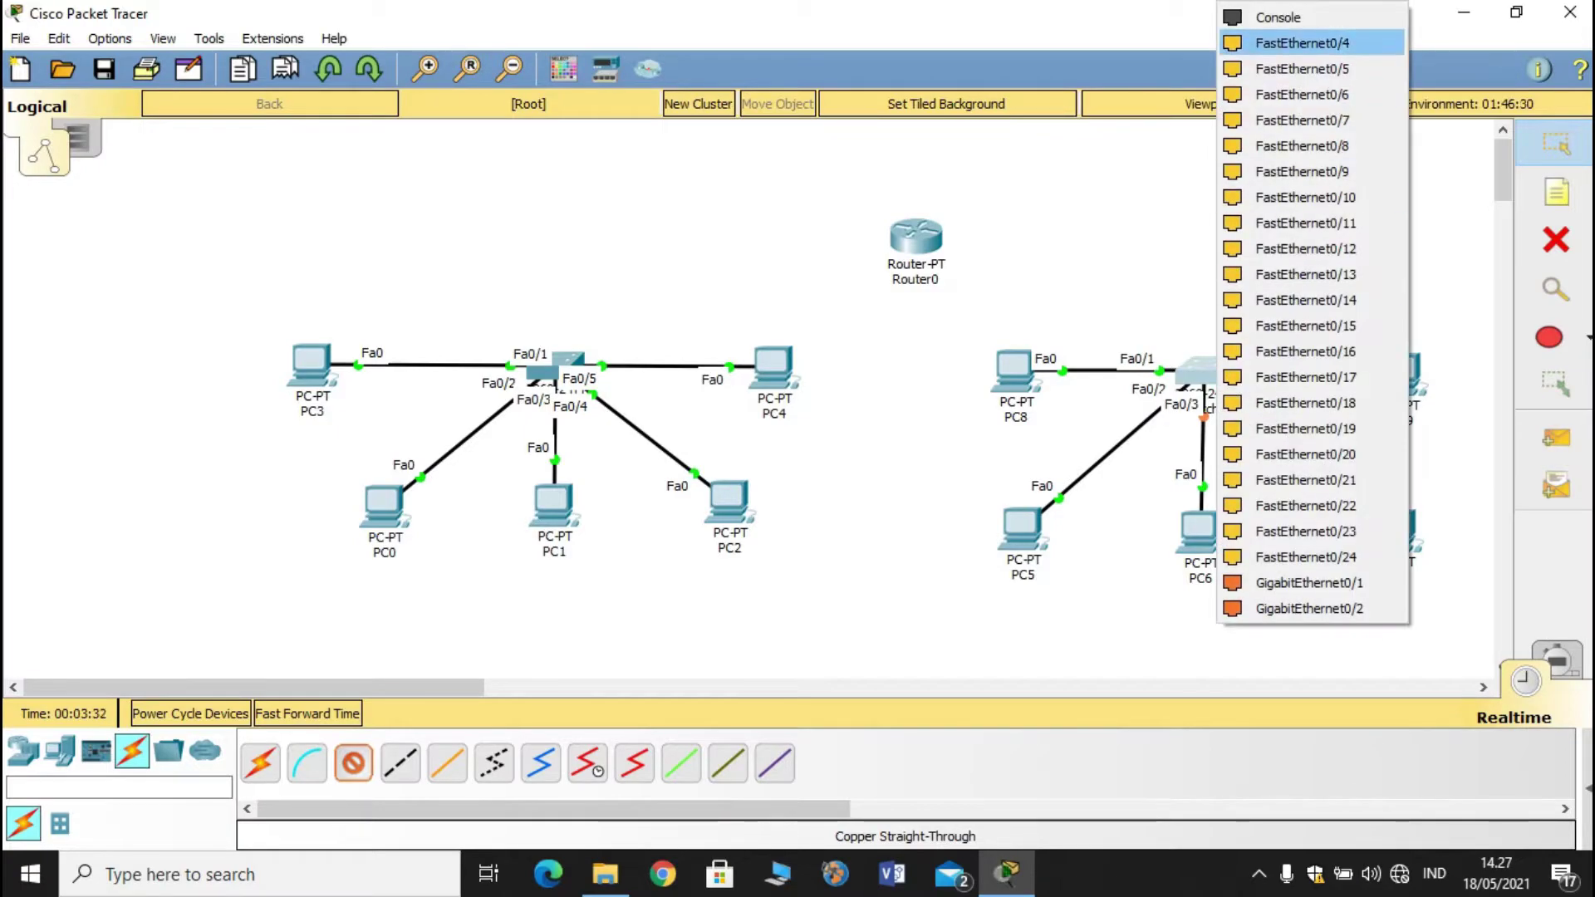
pyautogui.click(1271, 42)
# - Connect PC9's FastEthernet0 to Switch1's FastEthernet0/5 with a copper straight-through cable
pyautogui.click(353, 762)
pyautogui.click(1401, 372)
pyautogui.click(1216, 372)
pyautogui.click(1306, 43)
# - Move PC5, PC6 and PC7 closer beneath Switch1 and center Router0 between the two switches
pyautogui.moveTo(1397, 530); pyautogui.dragTo(1366, 529)
pyautogui.moveTo(1022, 528); pyautogui.dragTo(1043, 499)
pyautogui.moveTo(1200, 530); pyautogui.dragTo(1196, 500)
pyautogui.moveTo(1366, 529); pyautogui.dragTo(1343, 503)
pyautogui.moveTo(916, 238); pyautogui.dragTo(878, 237)
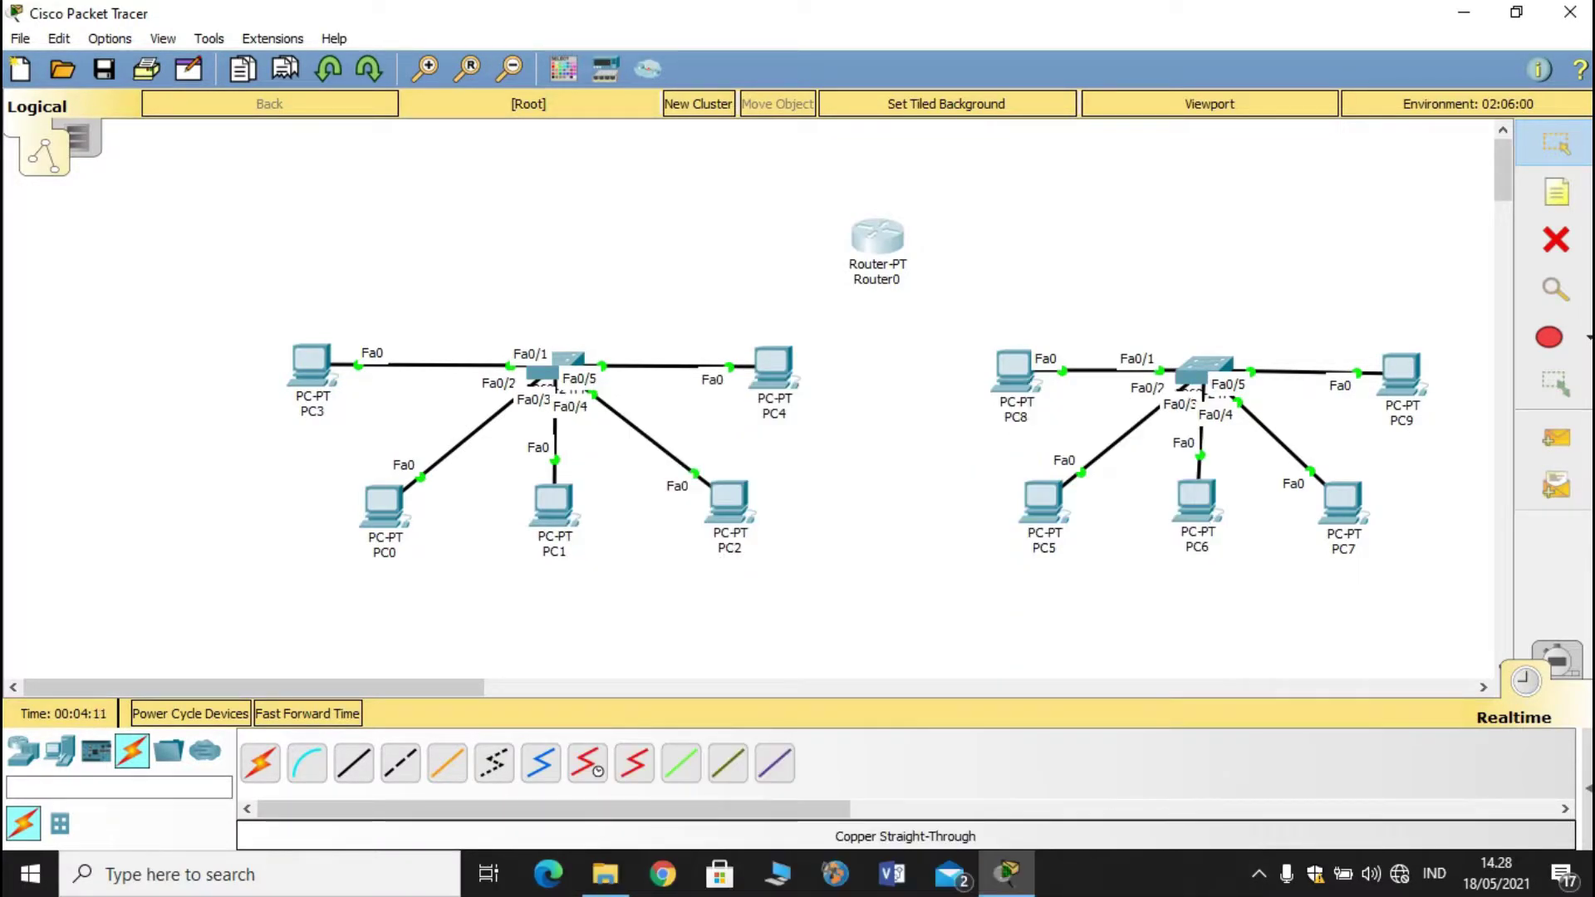
# - Connect Switch0's FastEthernet0/6 to Router0's FastEthernet0/0 with a copper straight-through cable
pyautogui.click(353, 763)
pyautogui.click(565, 363)
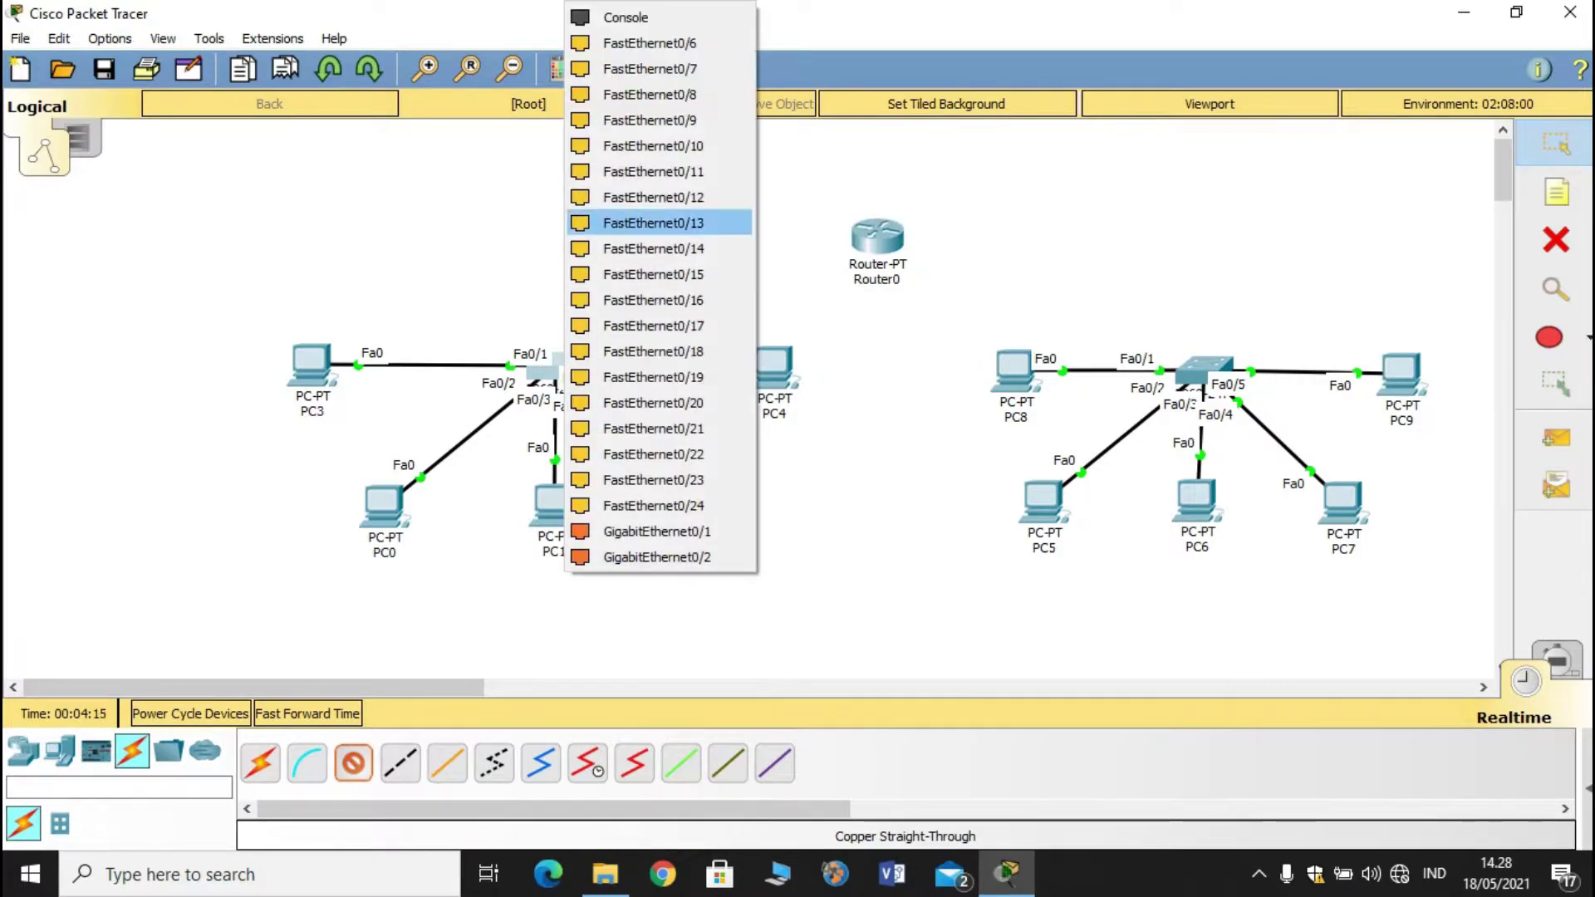
pyautogui.click(649, 42)
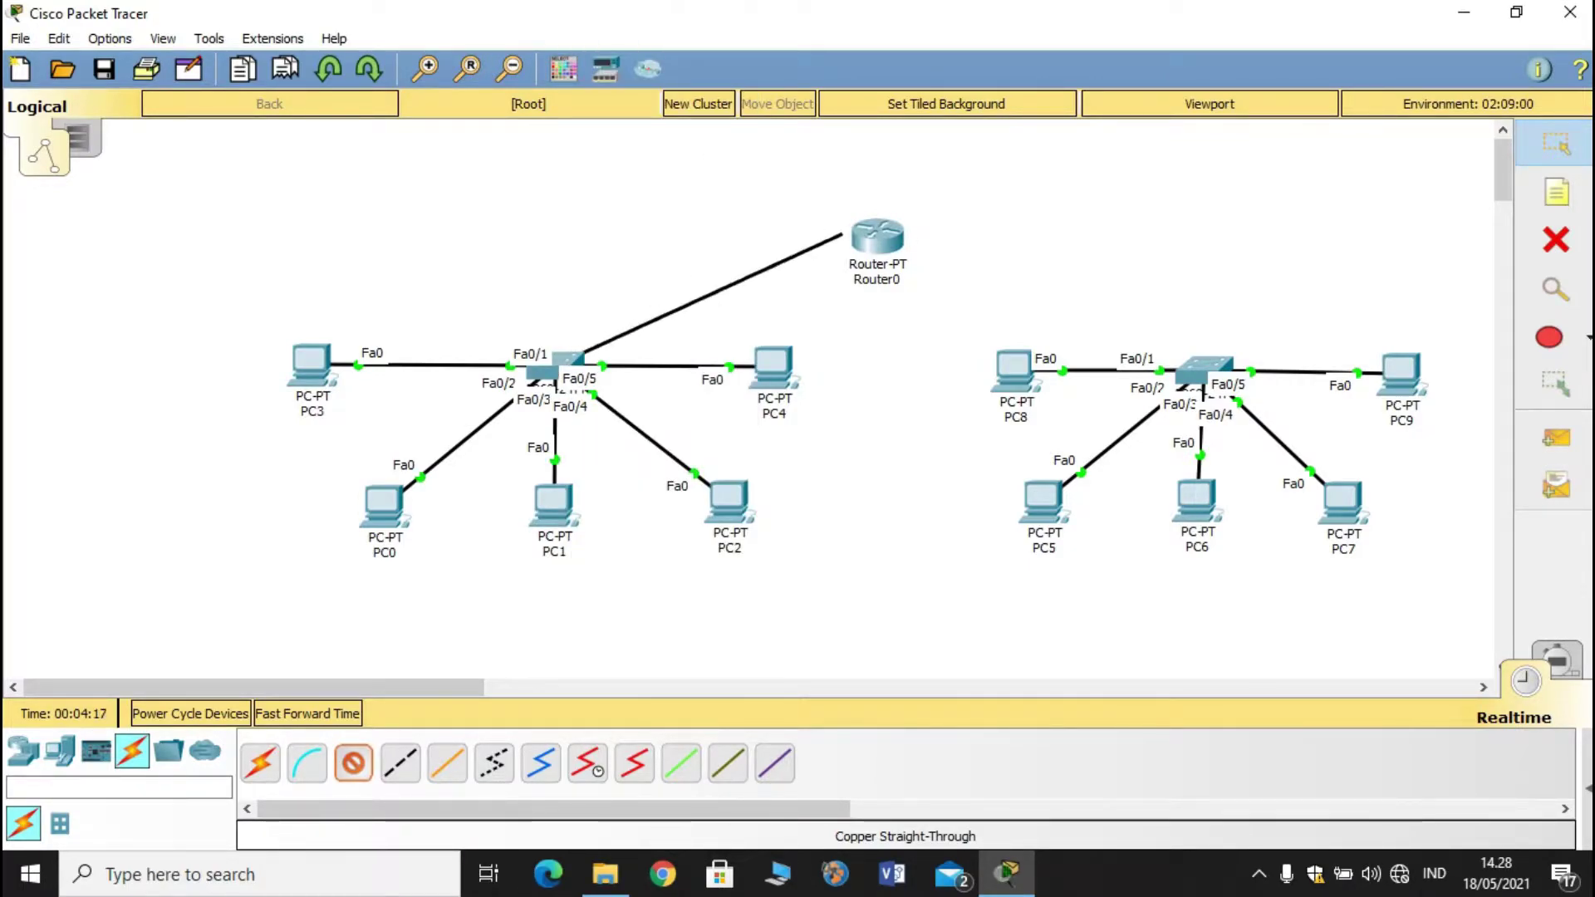
pyautogui.click(876, 245)
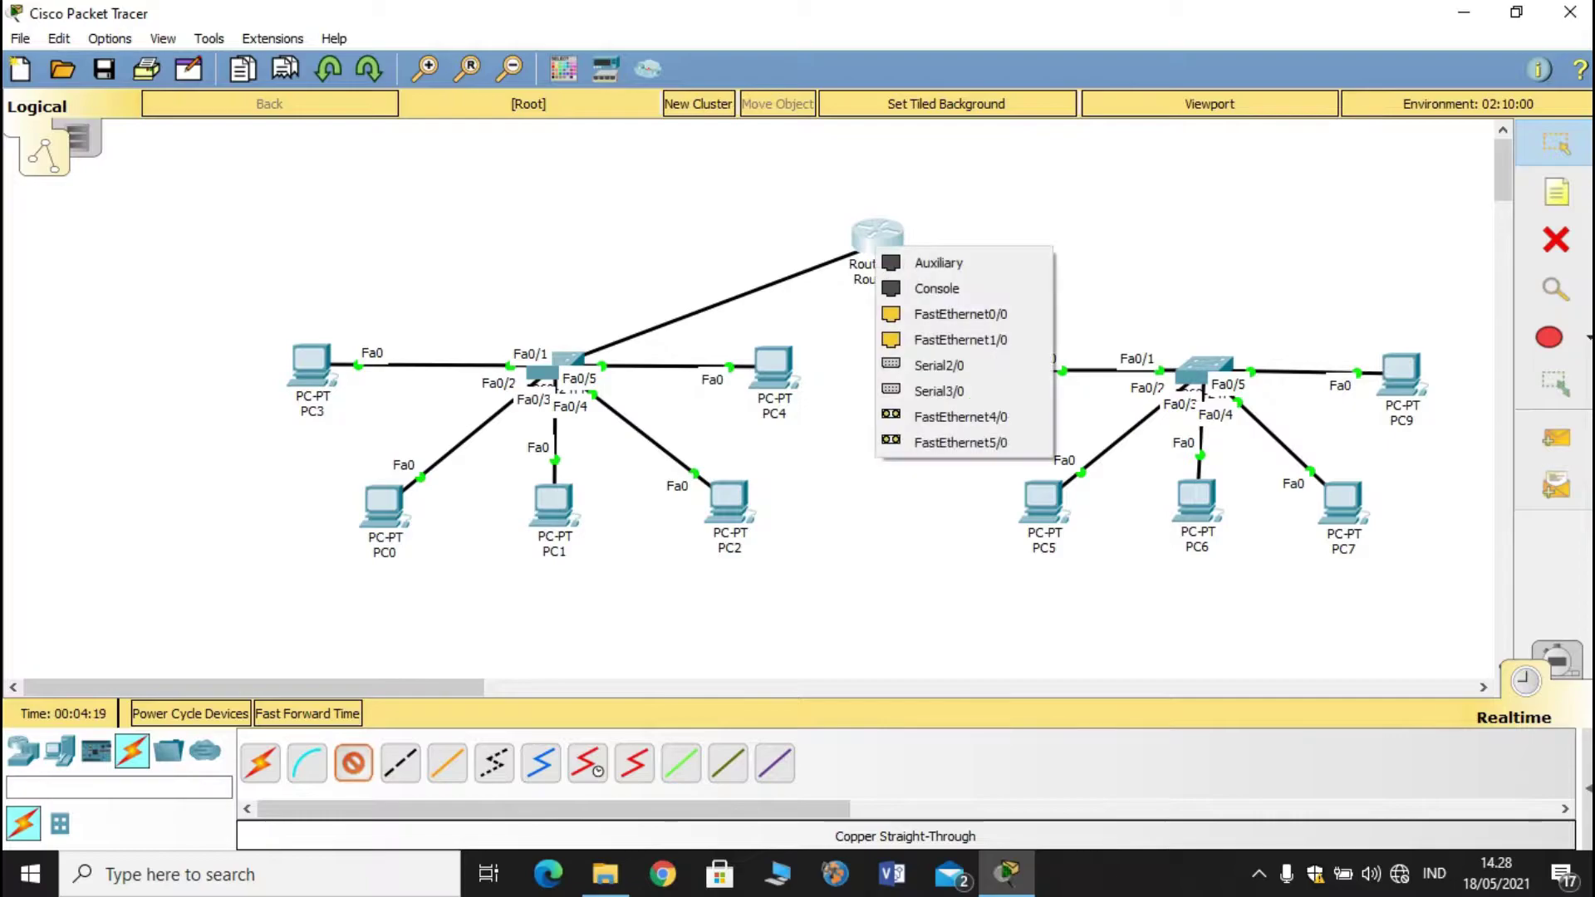
pyautogui.click(961, 314)
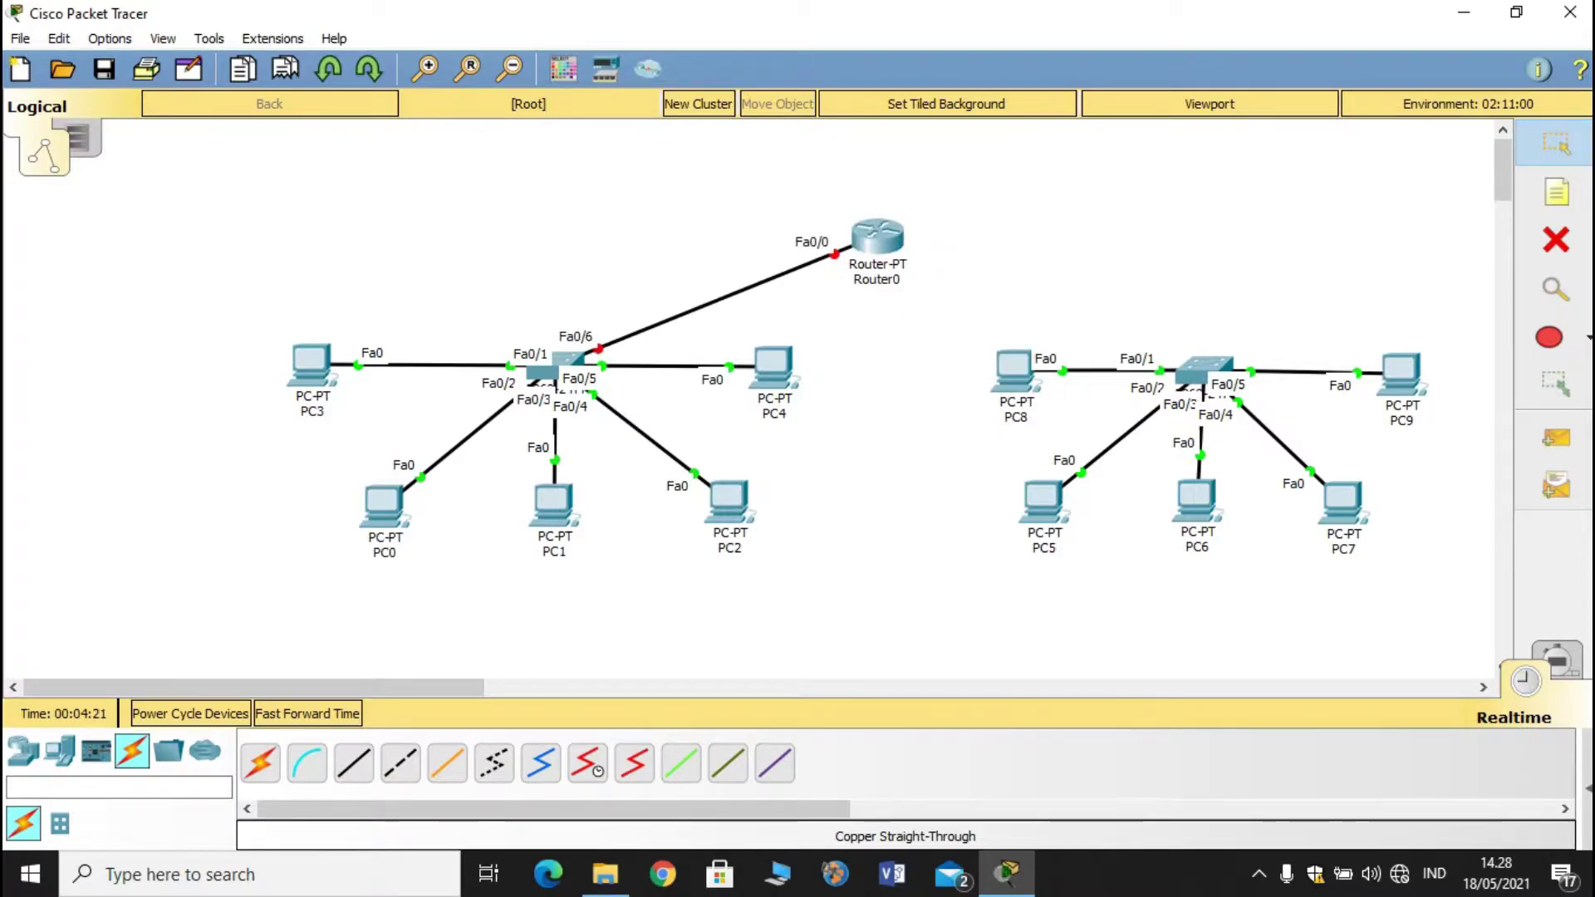
# - Connect Switch1's FastEthernet0/6 to Router0's FastEthernet1/0 with a copper straight-through cable
pyautogui.click(353, 763)
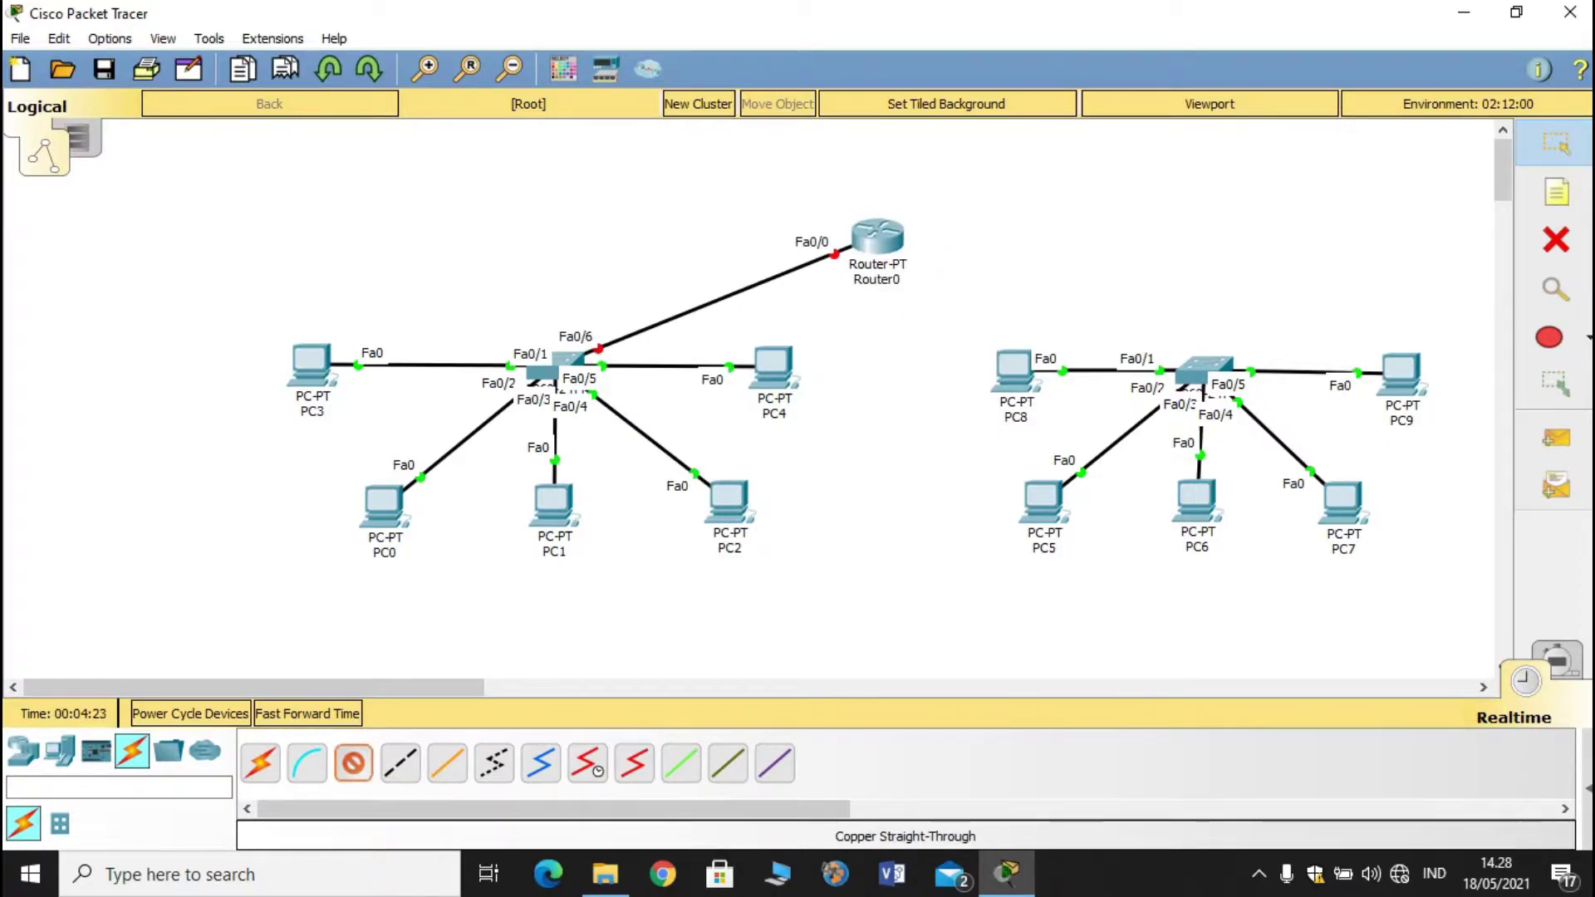
pyautogui.click(1203, 366)
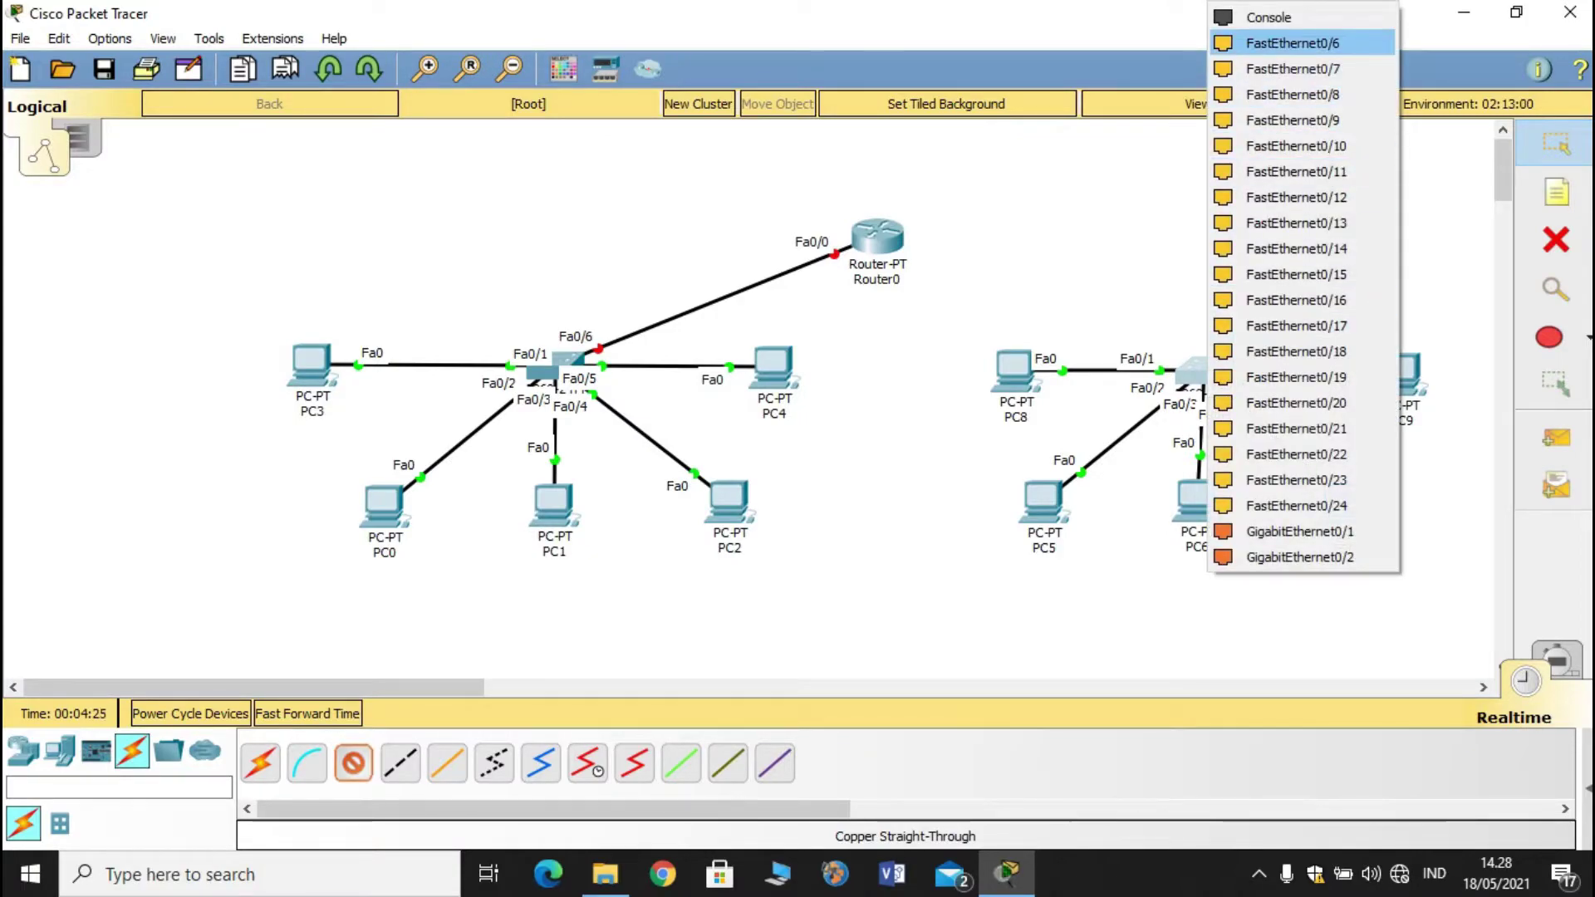
pyautogui.click(1292, 42)
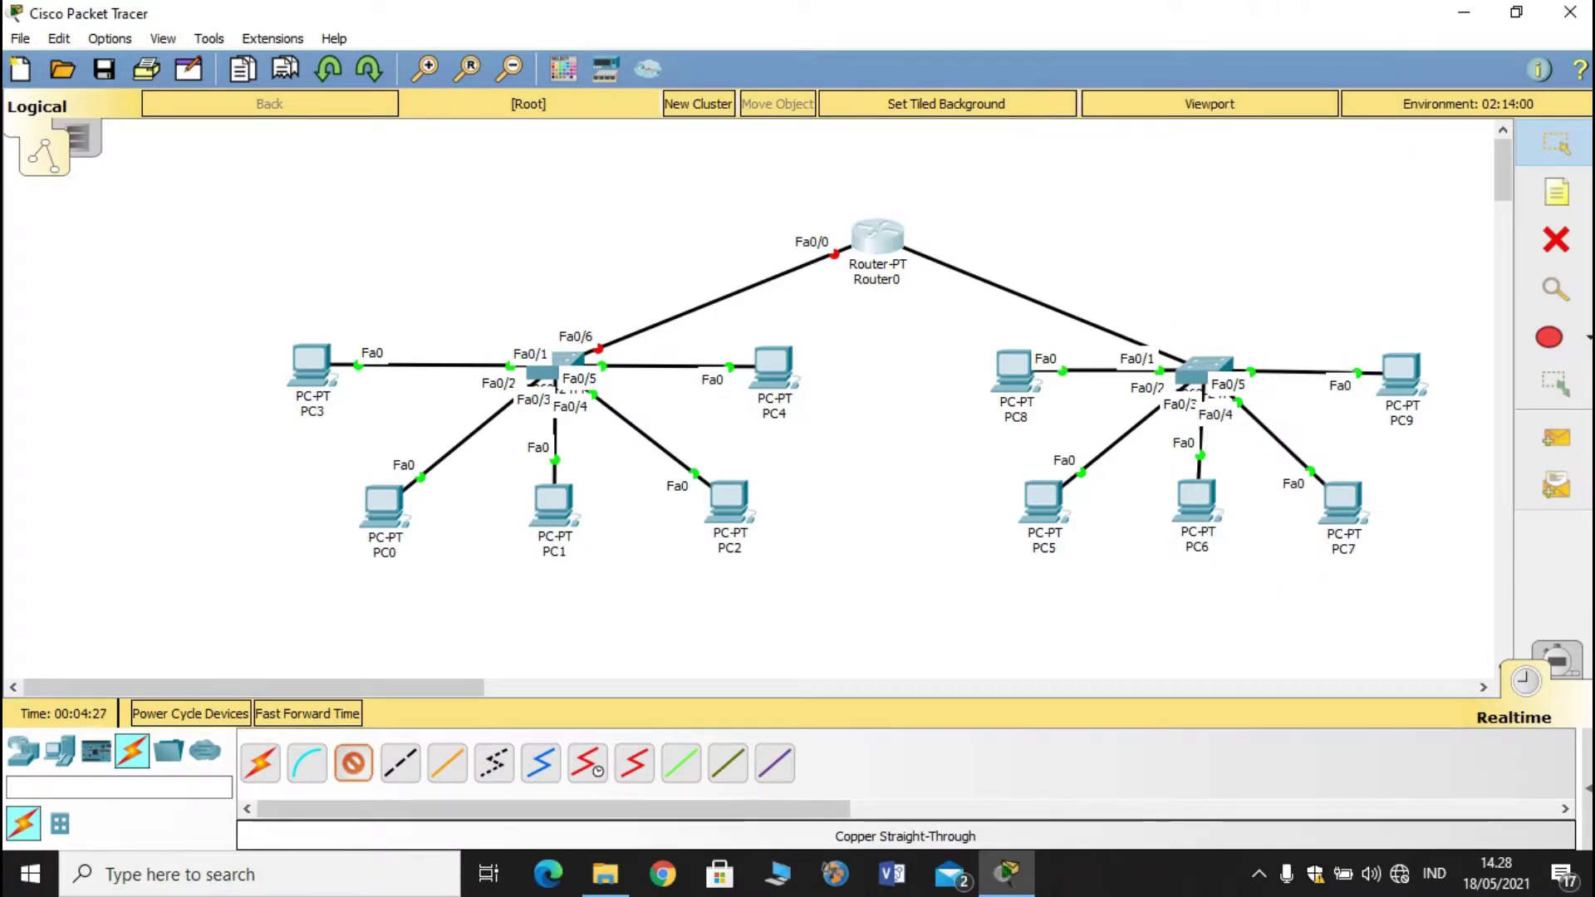
pyautogui.click(890, 242)
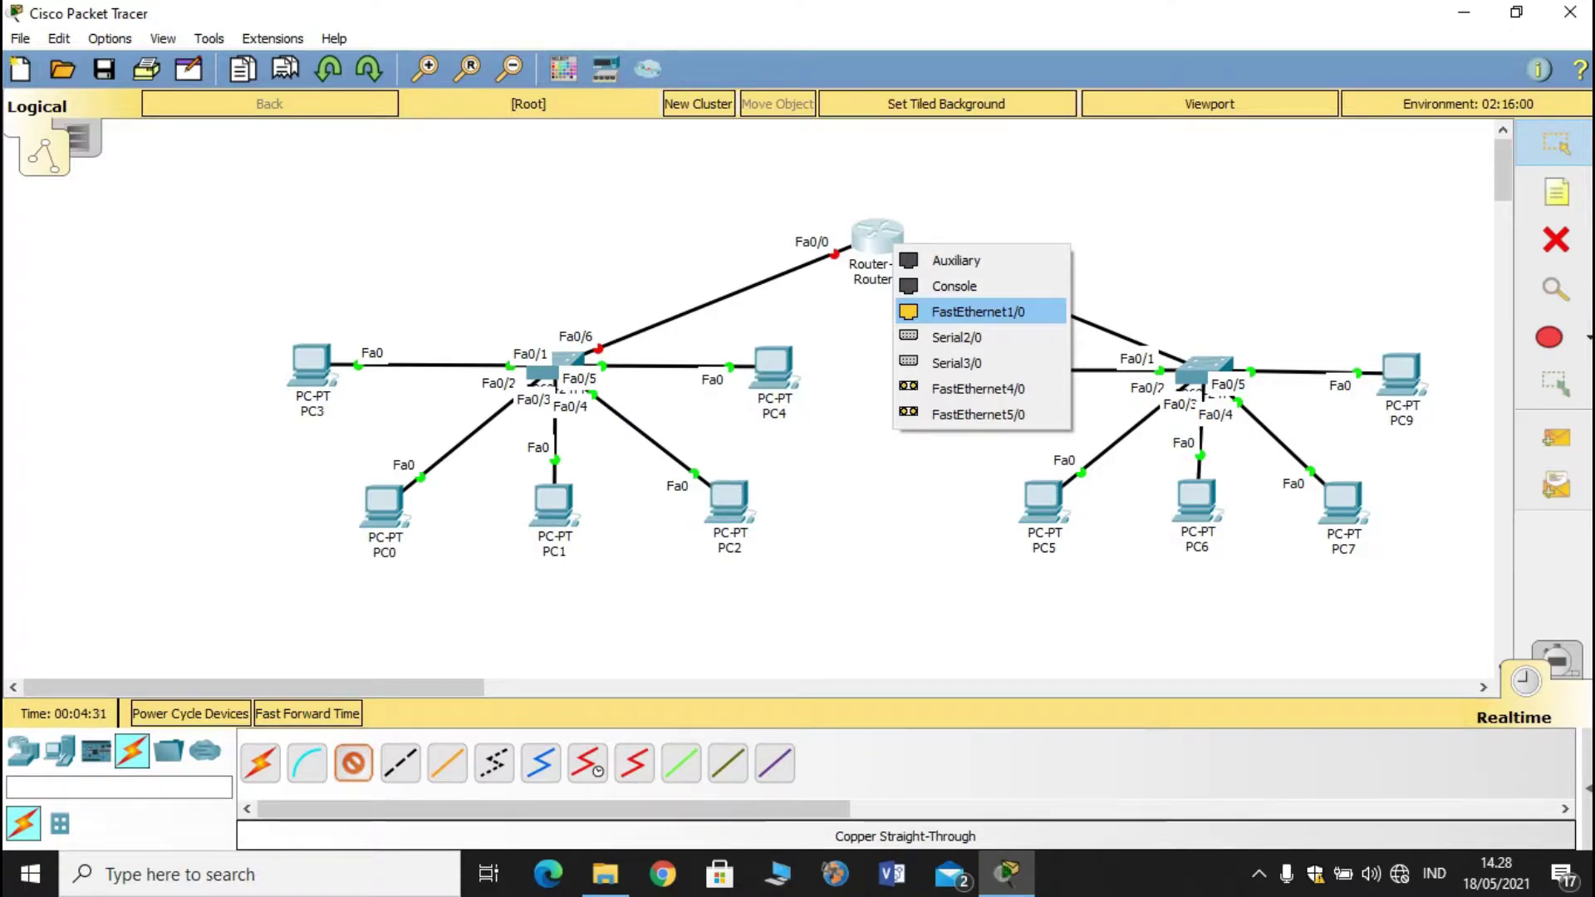
pyautogui.click(978, 312)
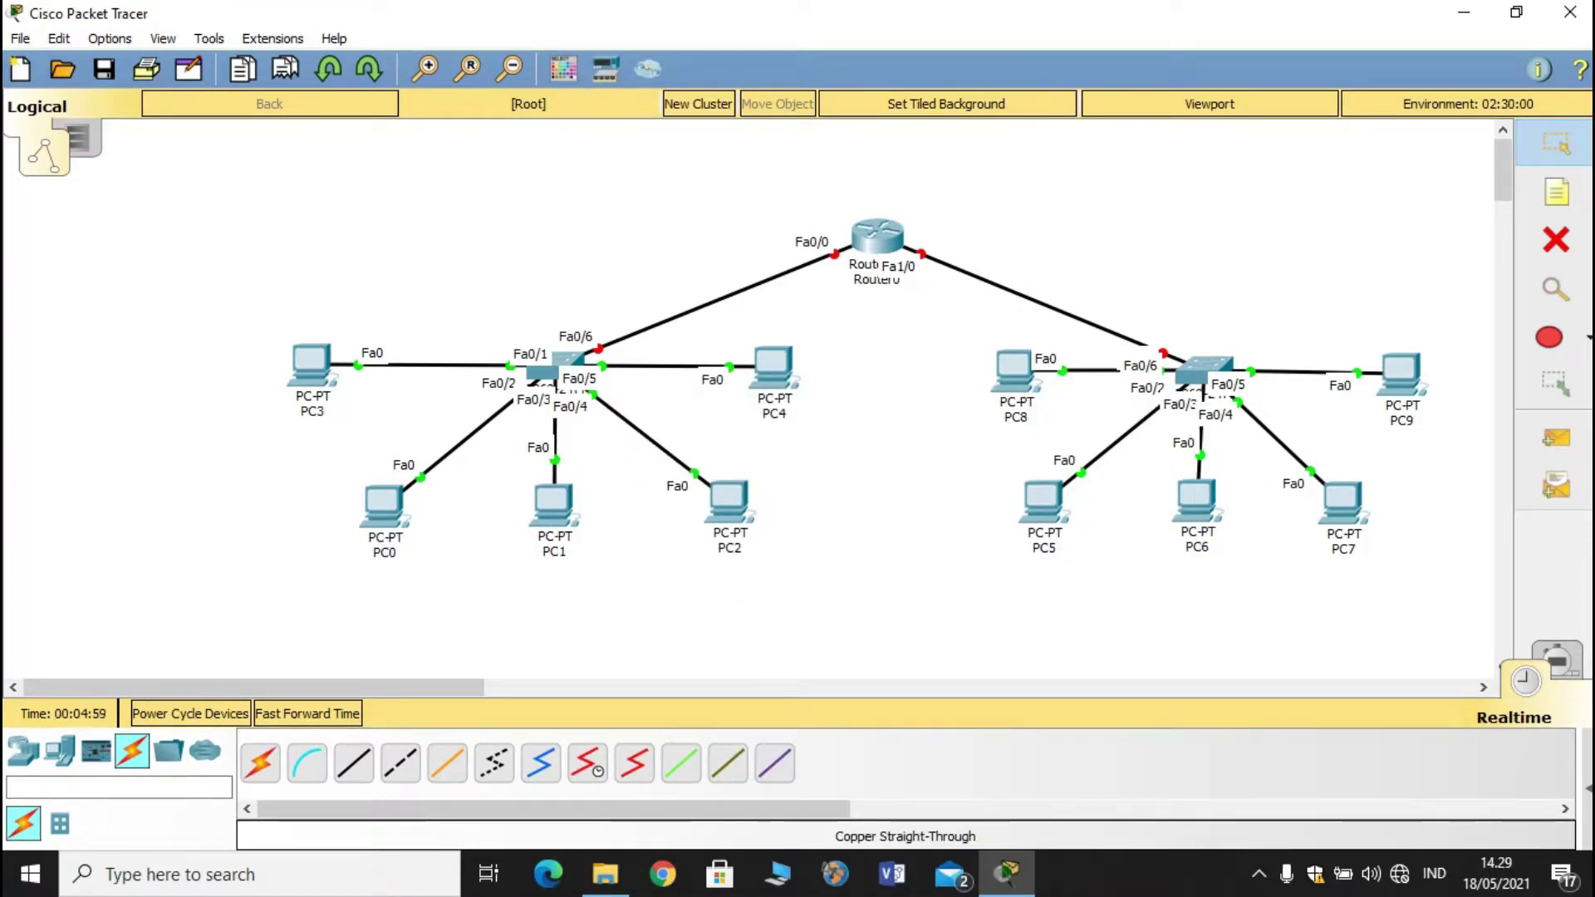
# - Set PC3's static IP address to 192.168.13.2 with the default subnet mask and default gateway 192.168.13.1
pyautogui.click(313, 366)
pyautogui.click(490, 152)
pyautogui.click(423, 244)
pyautogui.click(747, 285)
pyautogui.write('192.168.13.2')
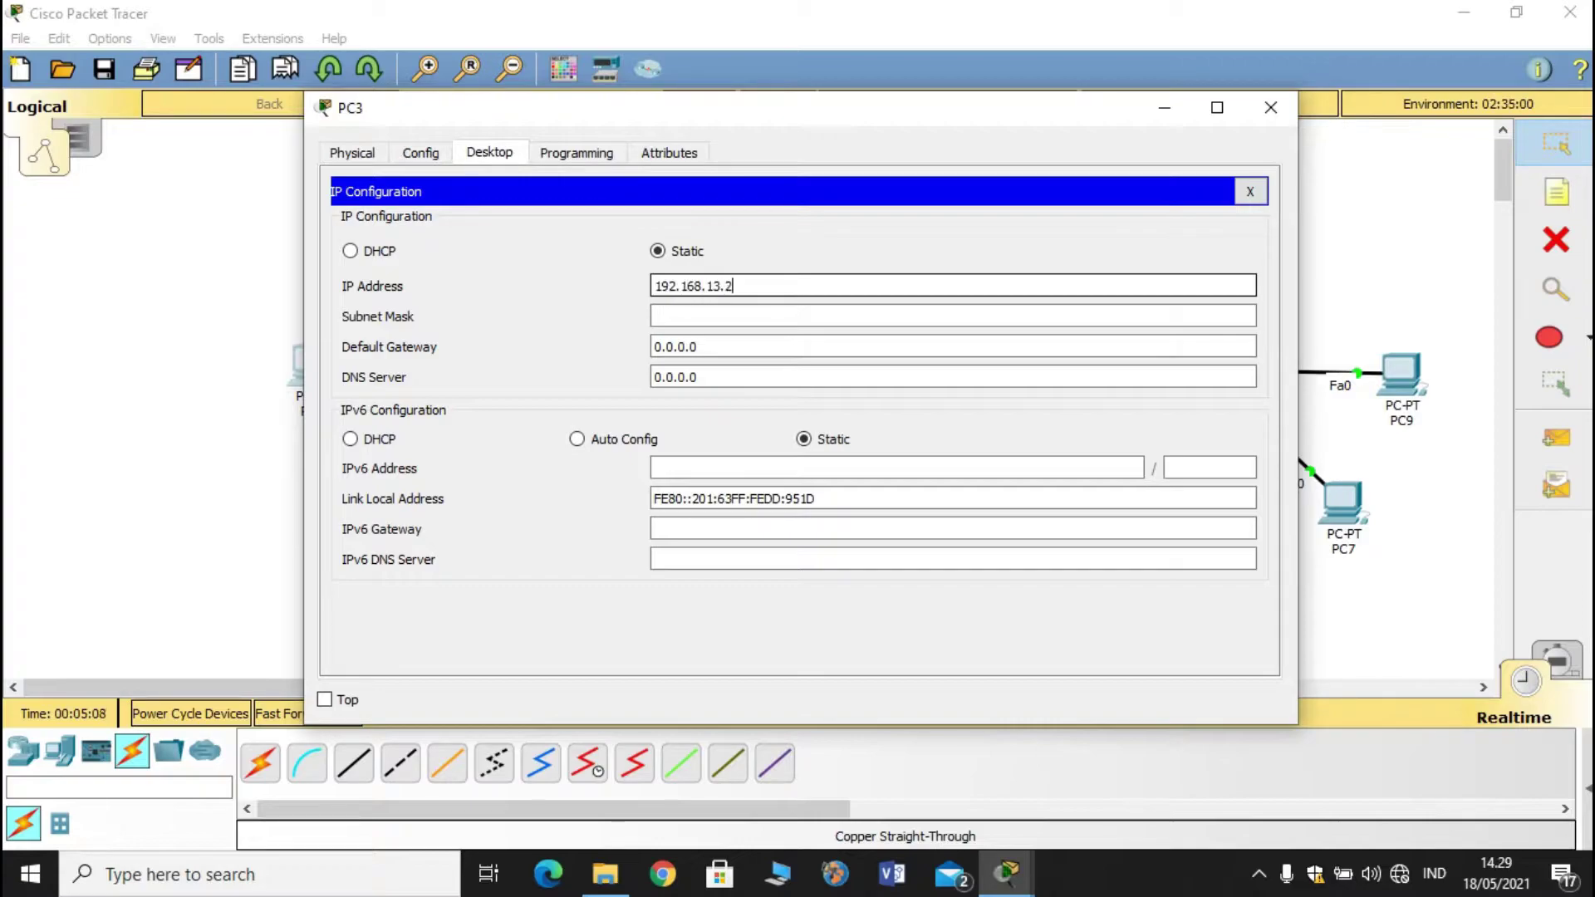
pyautogui.press('Tab')
pyautogui.press('Tab')
pyautogui.write('192.168.13.1')
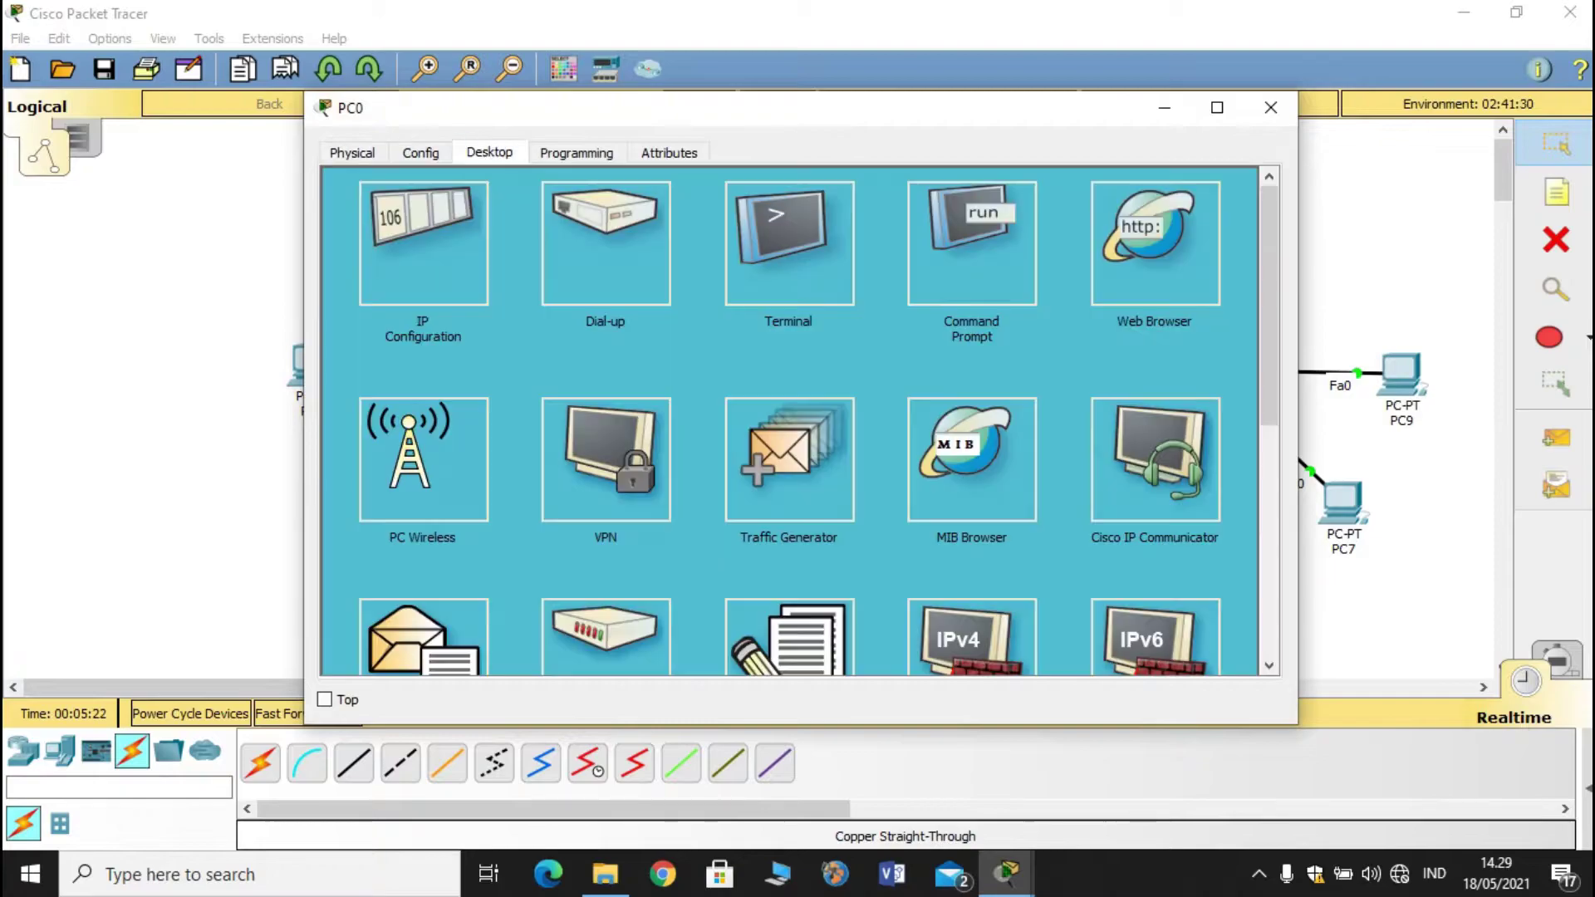
# - Set PC0's static IP address to 192.168.13.3 with the default subnet mask and fill in its default gateway
pyautogui.click(423, 243)
pyautogui.click(748, 285)
pyautogui.write('192.168.13.3')
pyautogui.press('Tab')
pyautogui.press('Tab')
pyautogui.write('192.168.')
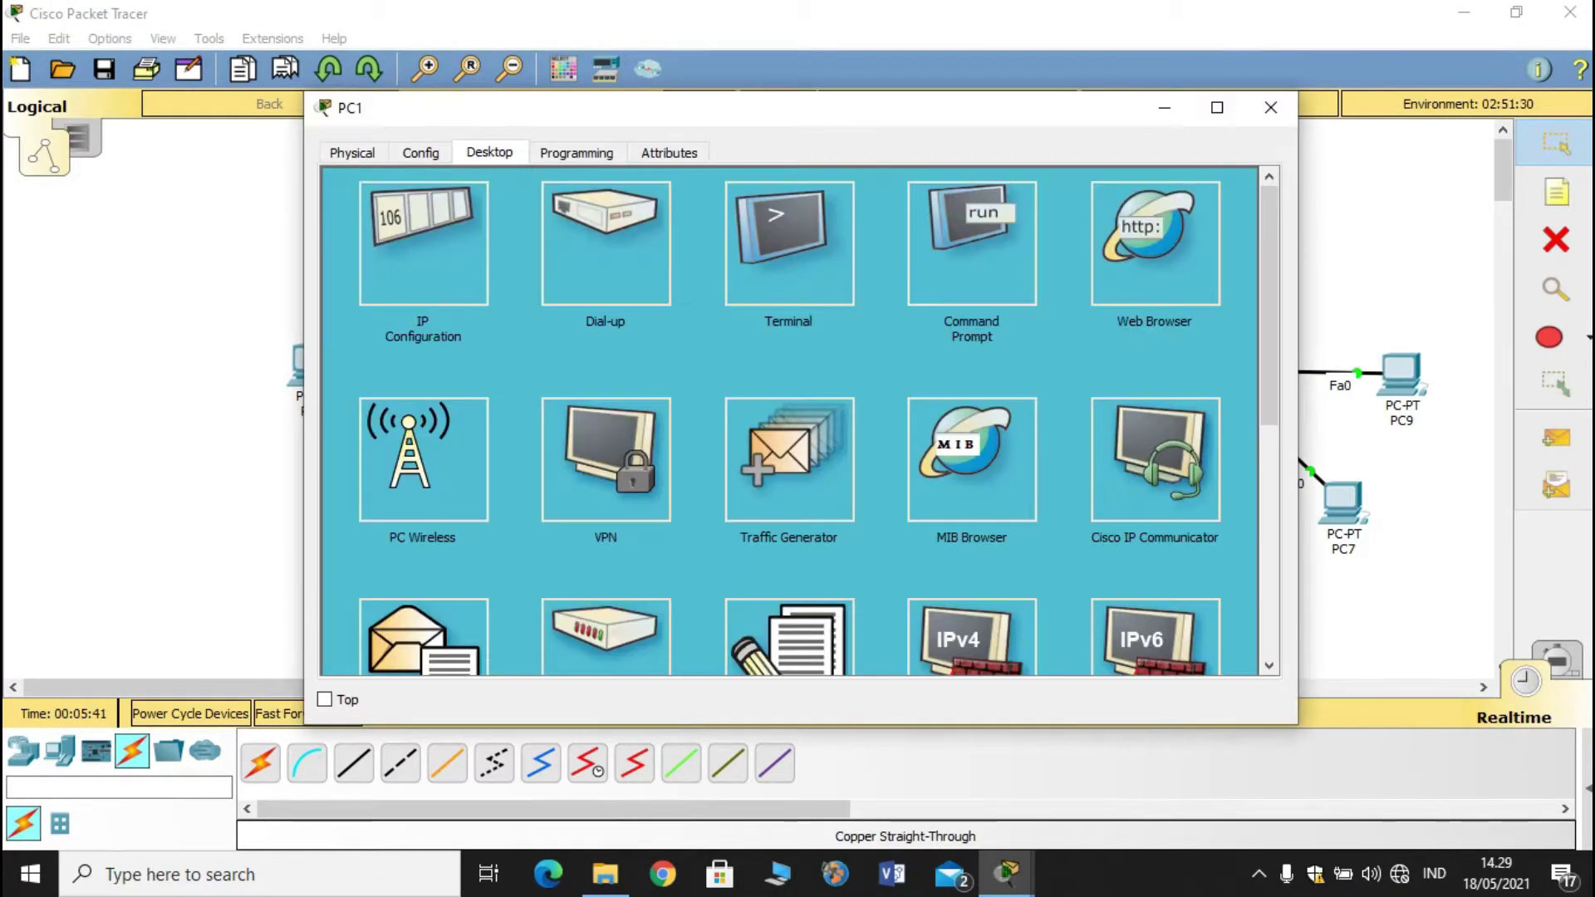
# - Set PC1's static IP address to 192.168.13.4 with the default subnet mask and default gateway 192.168.13.1
pyautogui.click(423, 243)
pyautogui.click(748, 285)
pyautogui.write('192.168.13.')
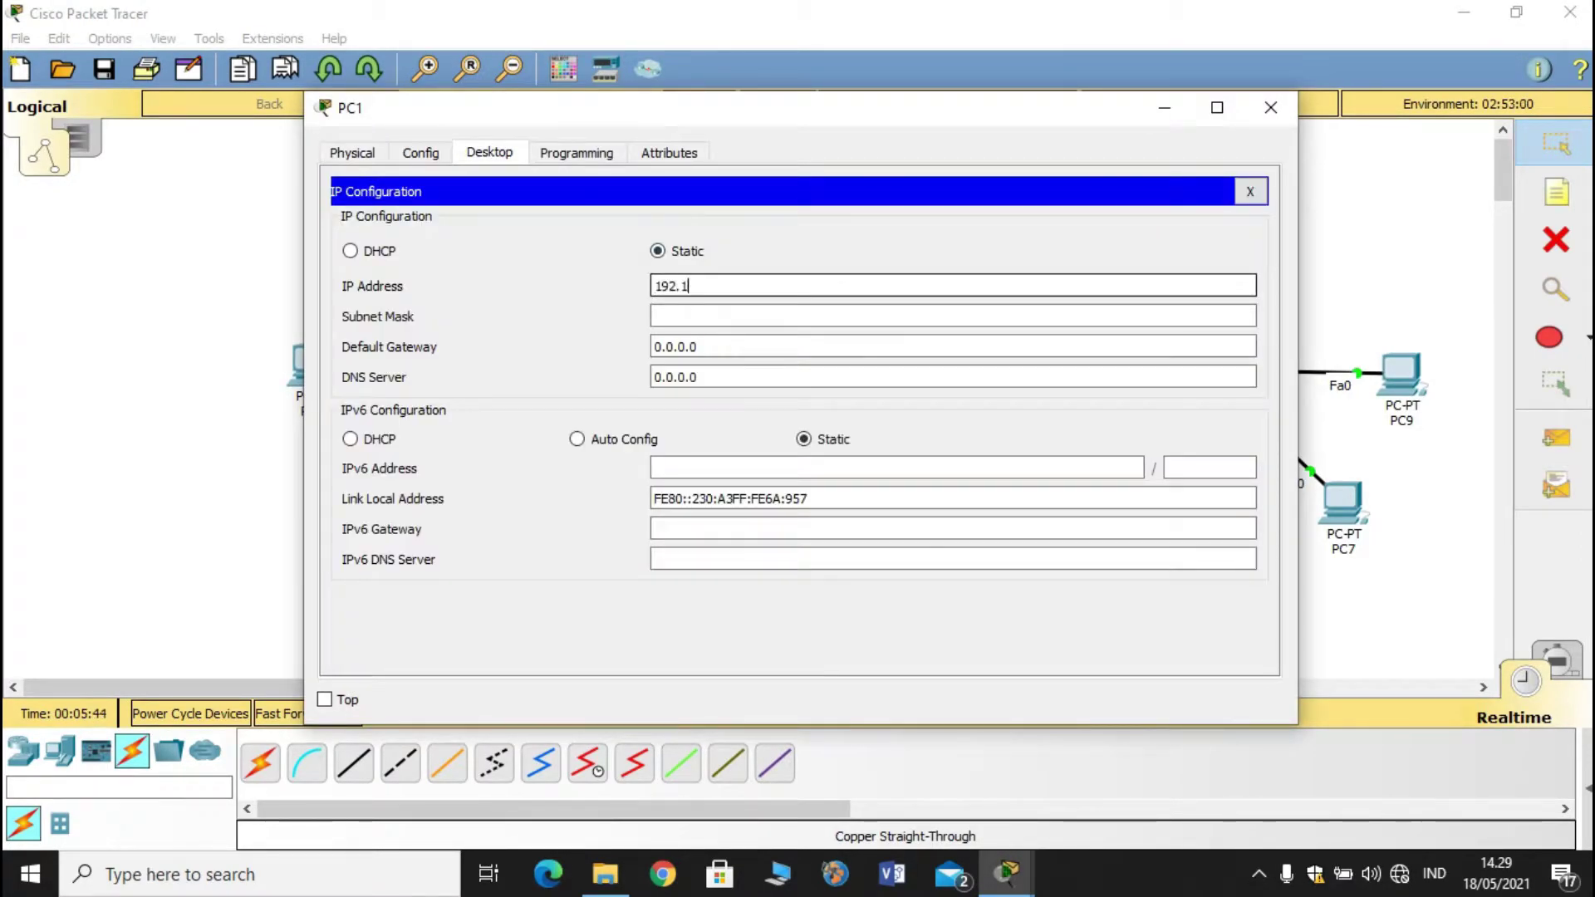
pyautogui.write('4')
pyautogui.press('Tab')
pyautogui.press('Tab')
pyautogui.write('192.168.13.1')
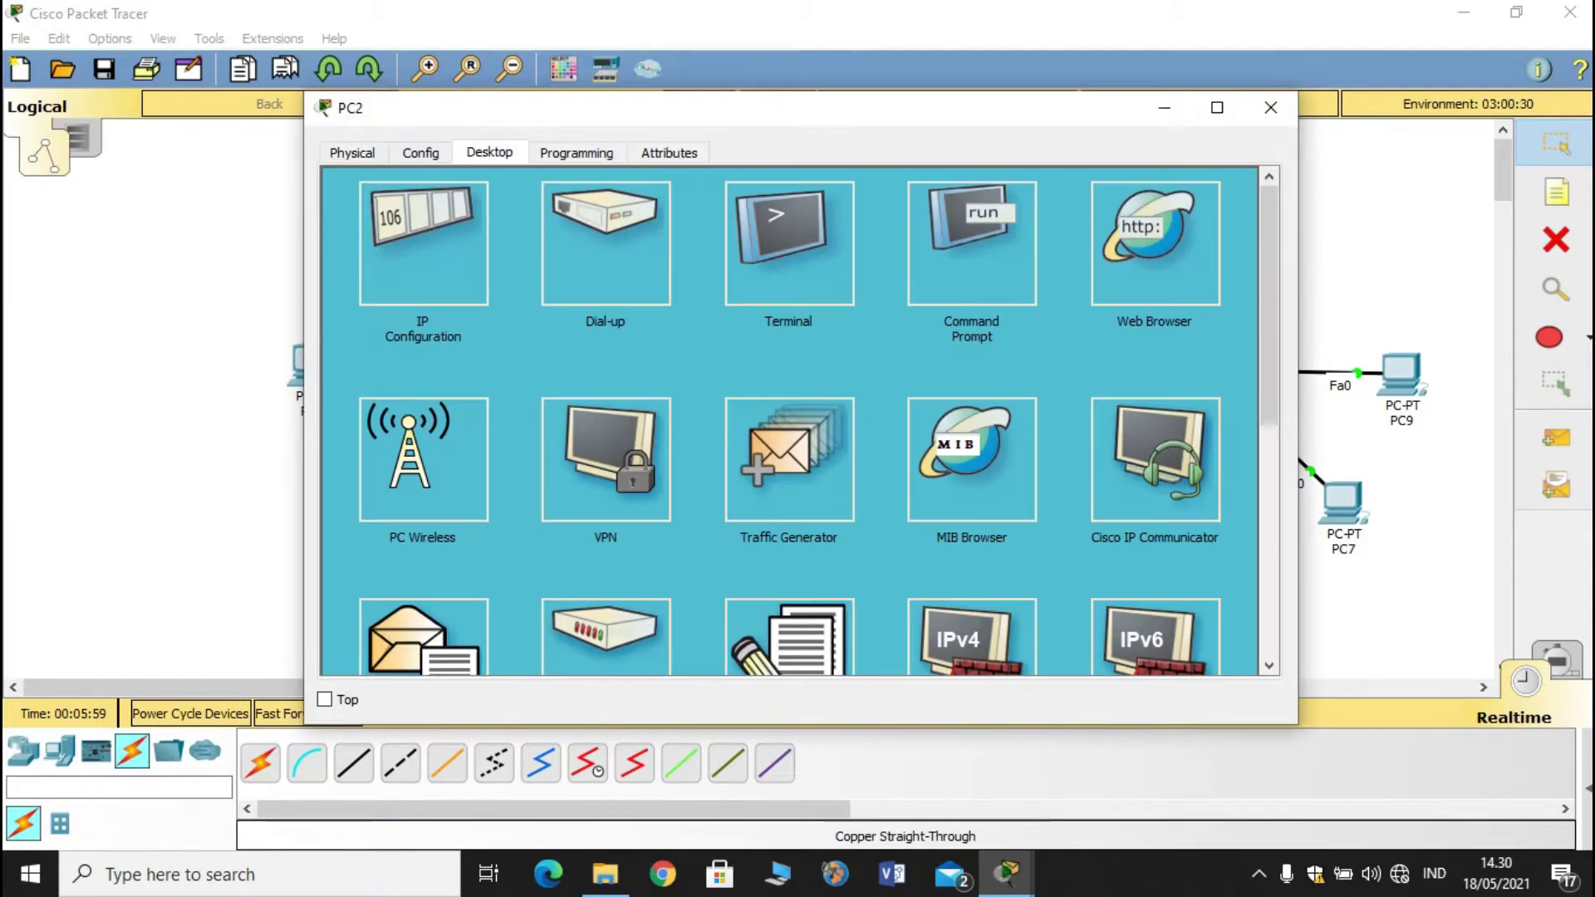
# - Set PC2's static IP address to 192.168.13.5 with subnet mask 255.255.255.0 and edit its default gateway
pyautogui.click(423, 243)
pyautogui.click(748, 286)
pyautogui.write('192.1')
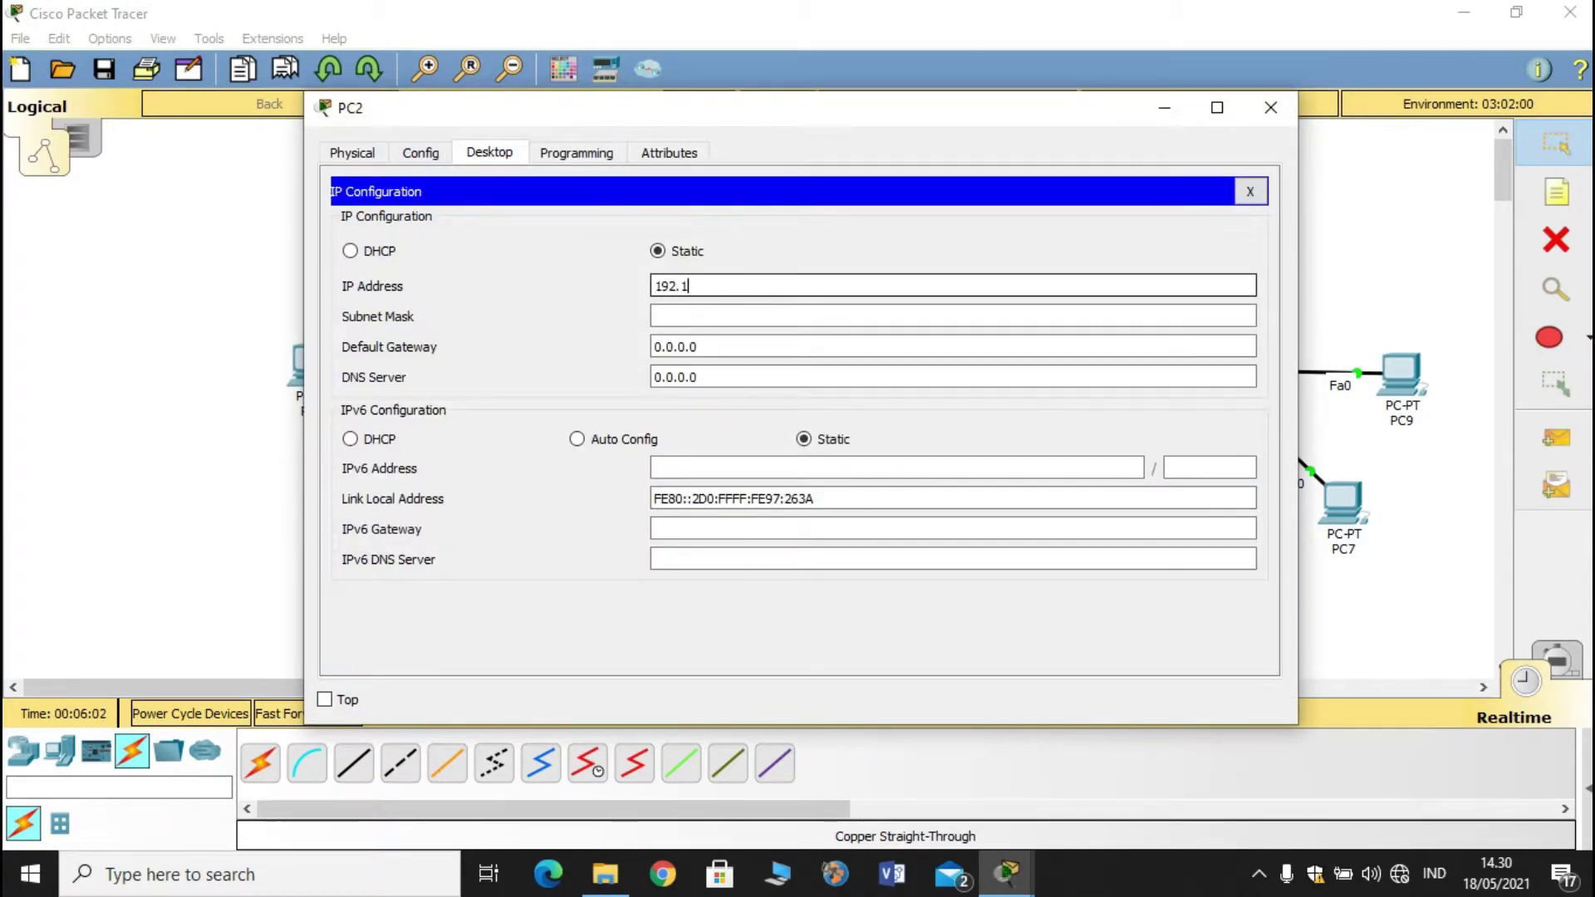
pyautogui.write('68.13.5')
pyautogui.press('Tab')
pyautogui.press('Tab')
pyautogui.press('BackSpace')
pyautogui.press('BackSpace')
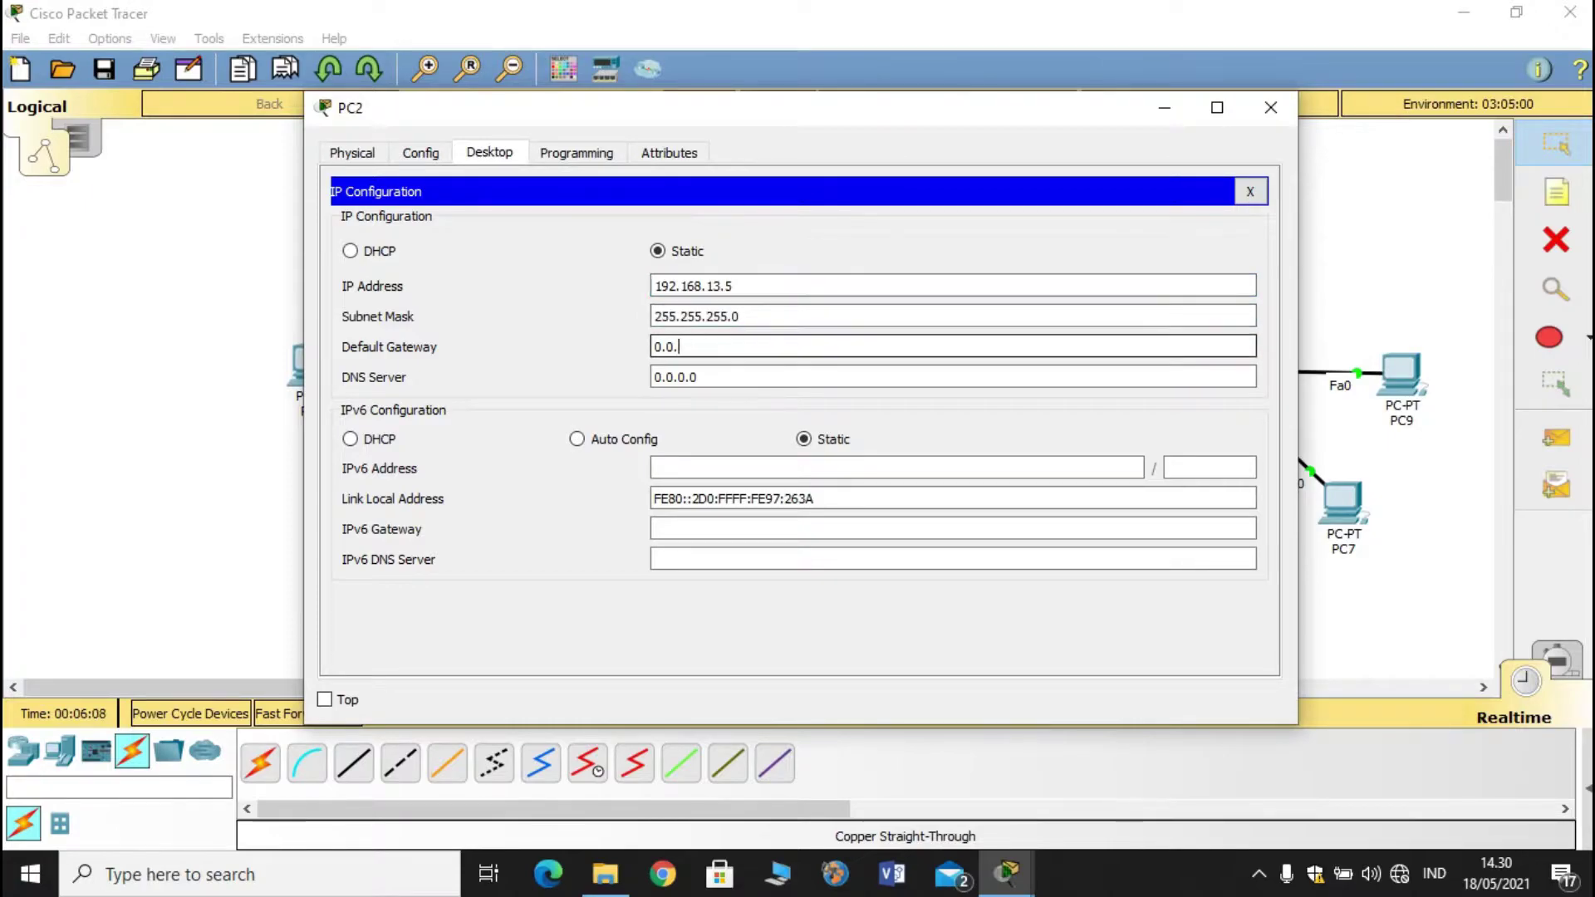
pyautogui.click(1270, 107)
# - Set PC4's static IP address to 192.168.13.6 with subnet mask 255.255.255.0 and default gateway 192.168.13.1
pyautogui.click(773, 367)
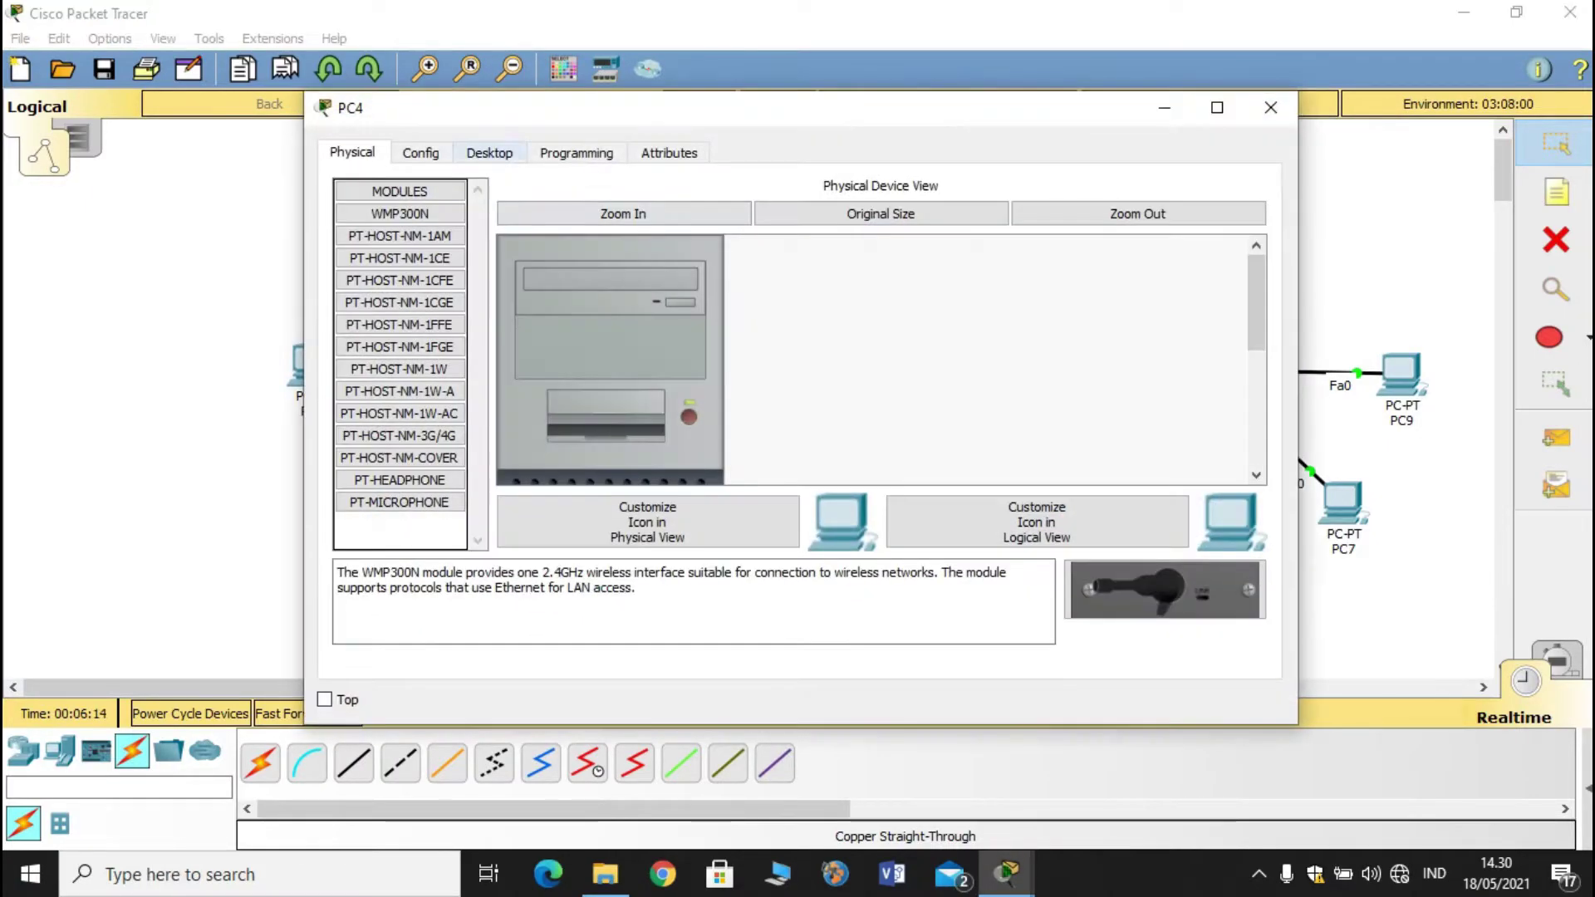
pyautogui.click(490, 152)
pyautogui.click(432, 242)
pyautogui.click(953, 286)
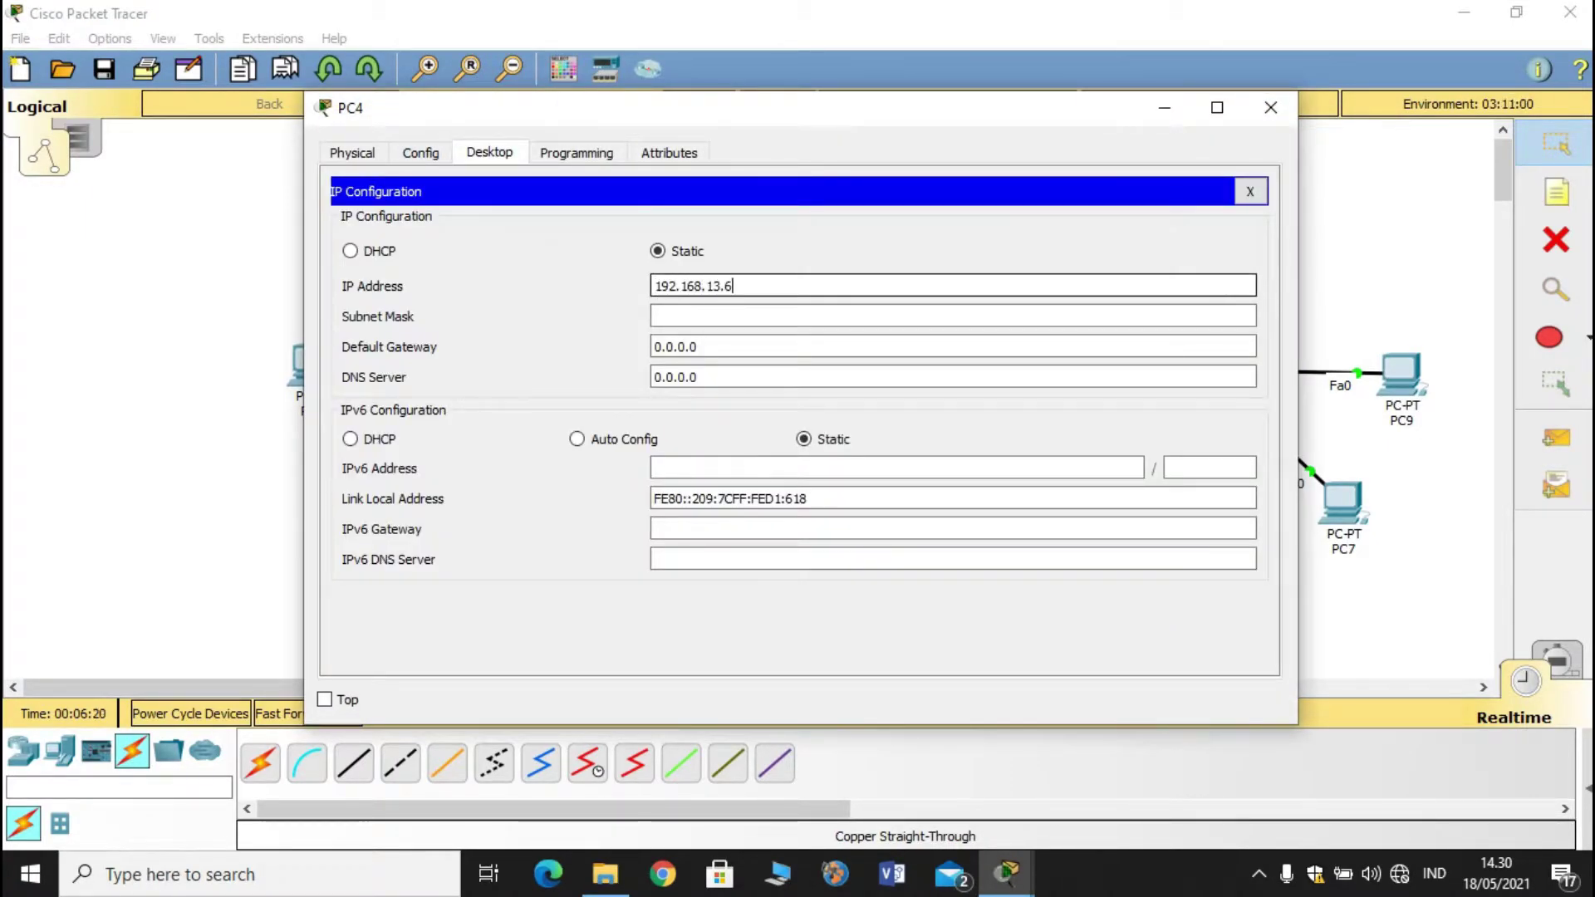
pyautogui.write('192.168.13.6')
pyautogui.press('Tab')
pyautogui.press('Tab')
pyautogui.press('BackSpace')
pyautogui.write('192.168.13.1')
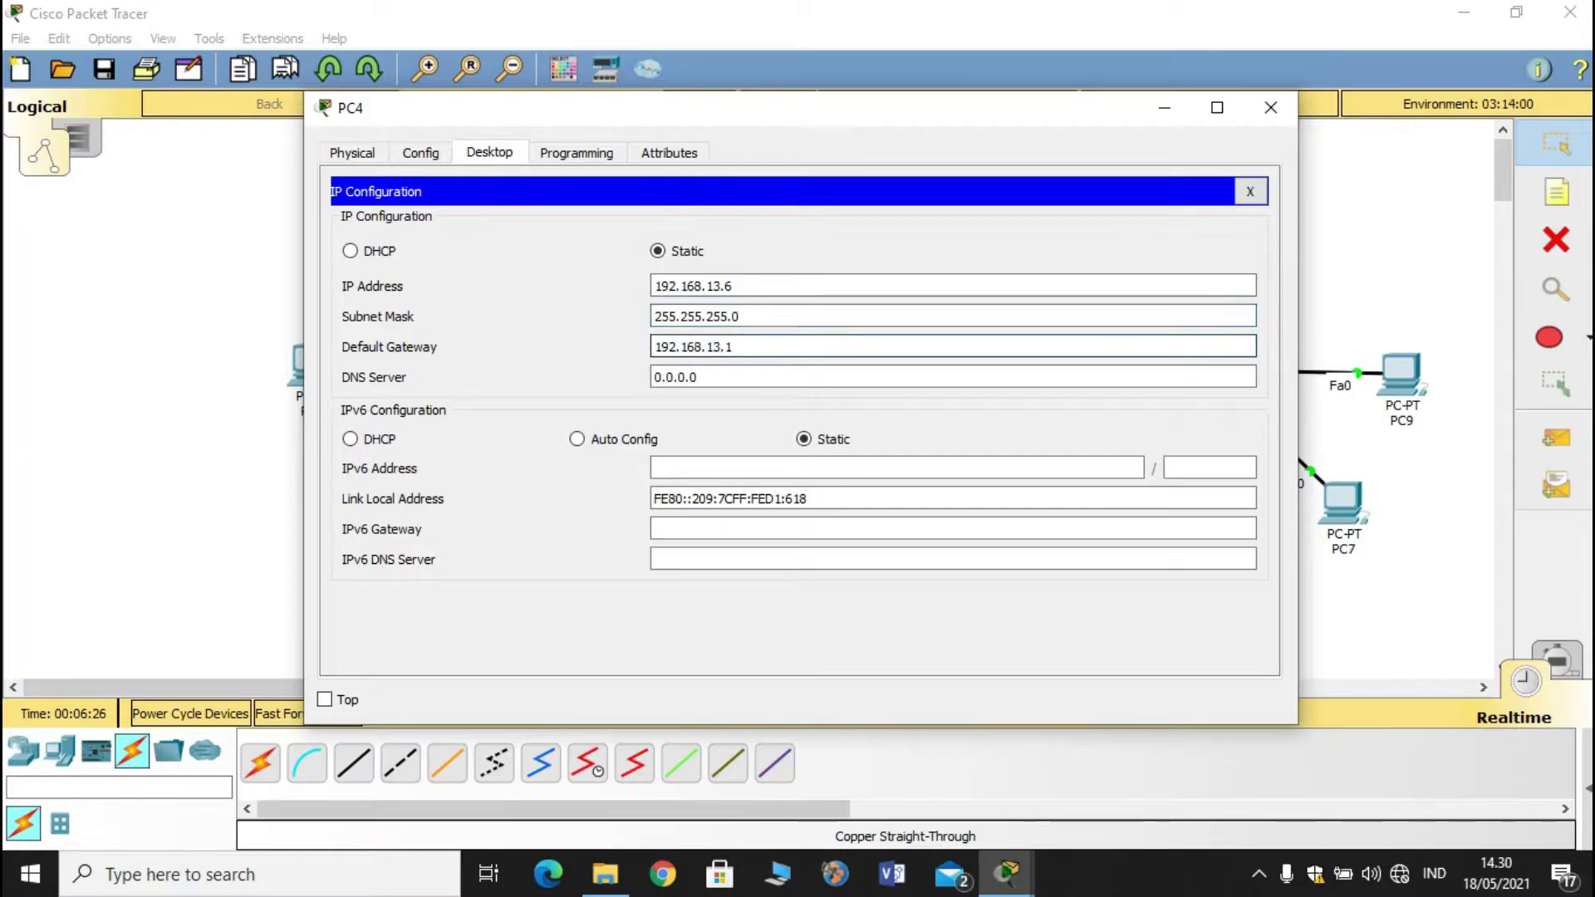
pyautogui.click(1270, 107)
# - Add a note reading 192.168.13.1 to the workspace and position it just above Switch0
pyautogui.click(1556, 192)
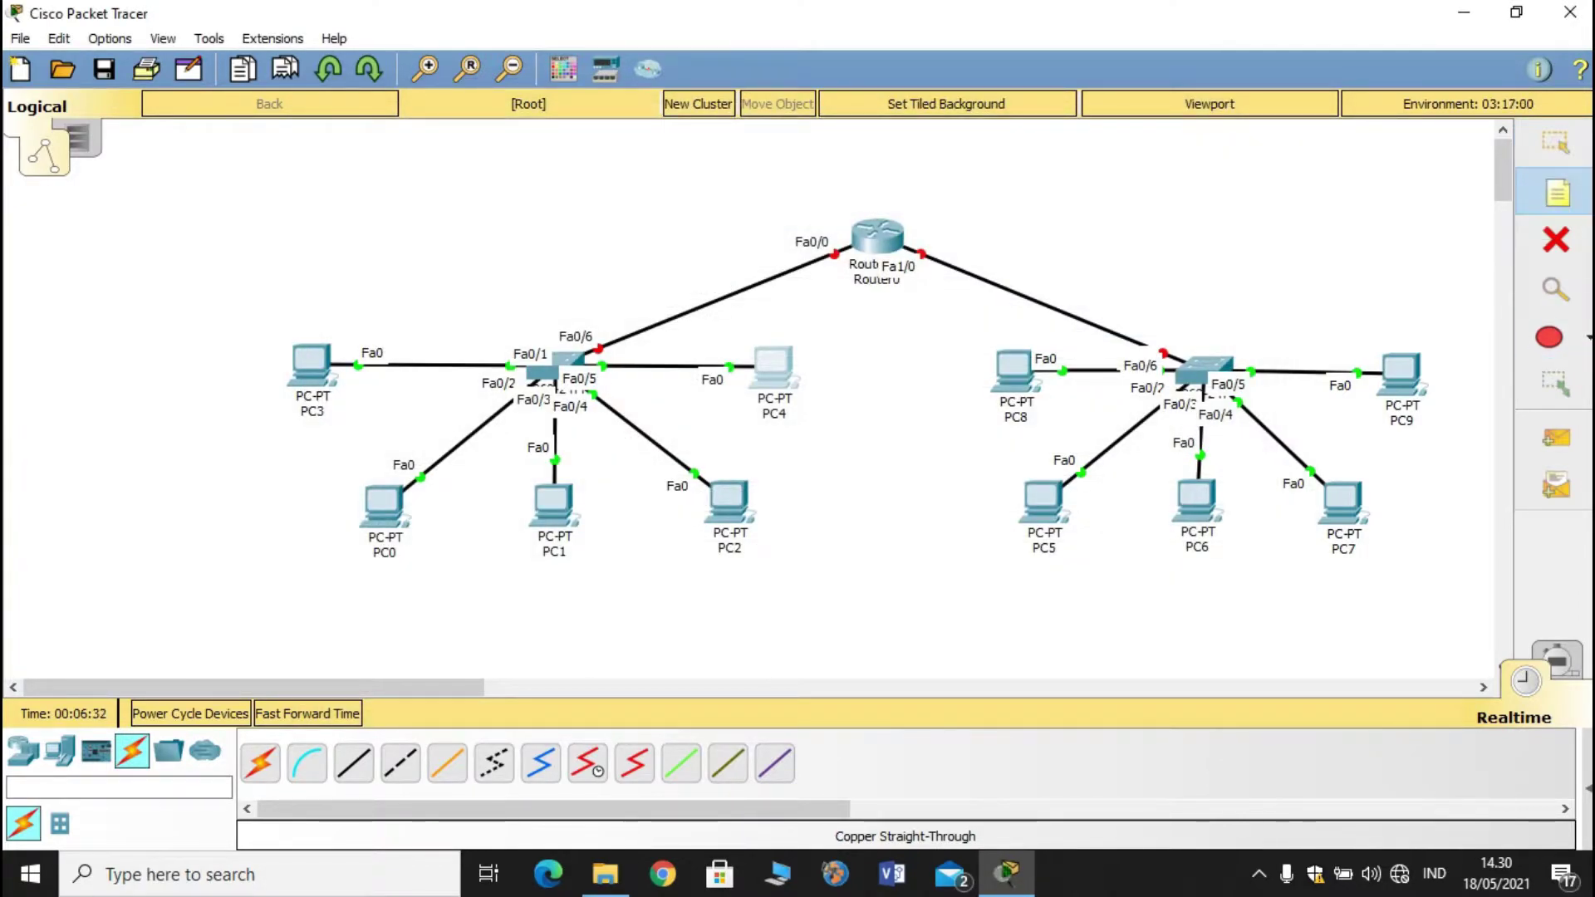
pyautogui.click(529, 327)
pyautogui.write('192.168.13.1')
pyautogui.click(921, 465)
pyautogui.click(544, 335)
pyautogui.click(797, 367)
pyautogui.click(540, 333)
pyautogui.click(666, 273)
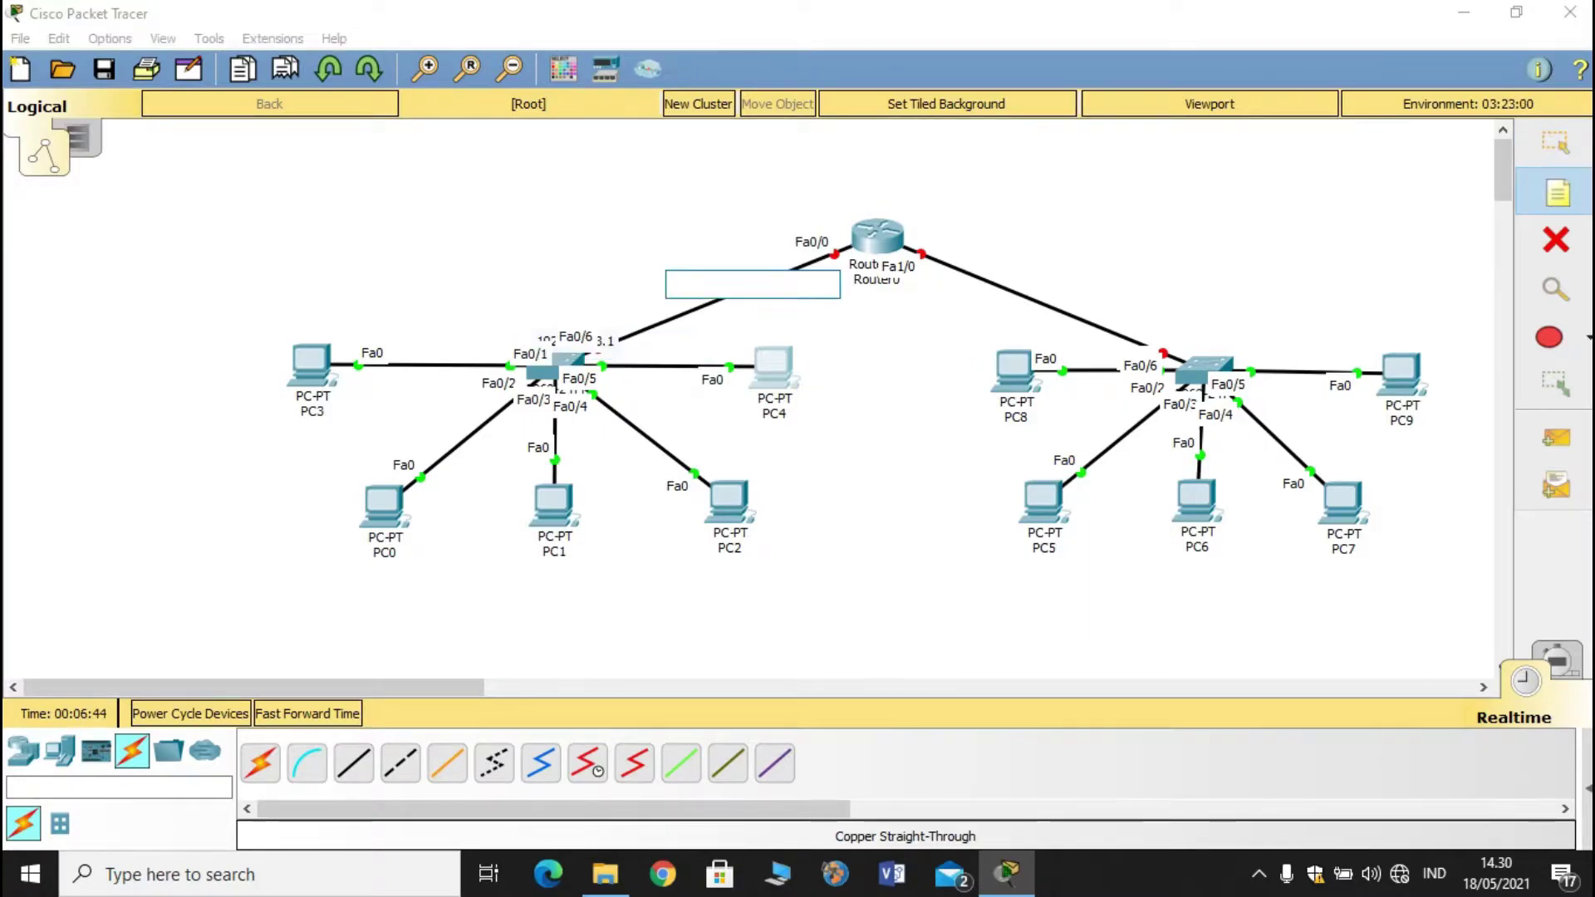
pyautogui.click(1556, 143)
pyautogui.click(606, 341)
pyautogui.moveTo(606, 342)
pyautogui.mouseDown()
pyautogui.moveTo(588, 385)
pyautogui.moveTo(590, 319)
pyautogui.mouseUp()
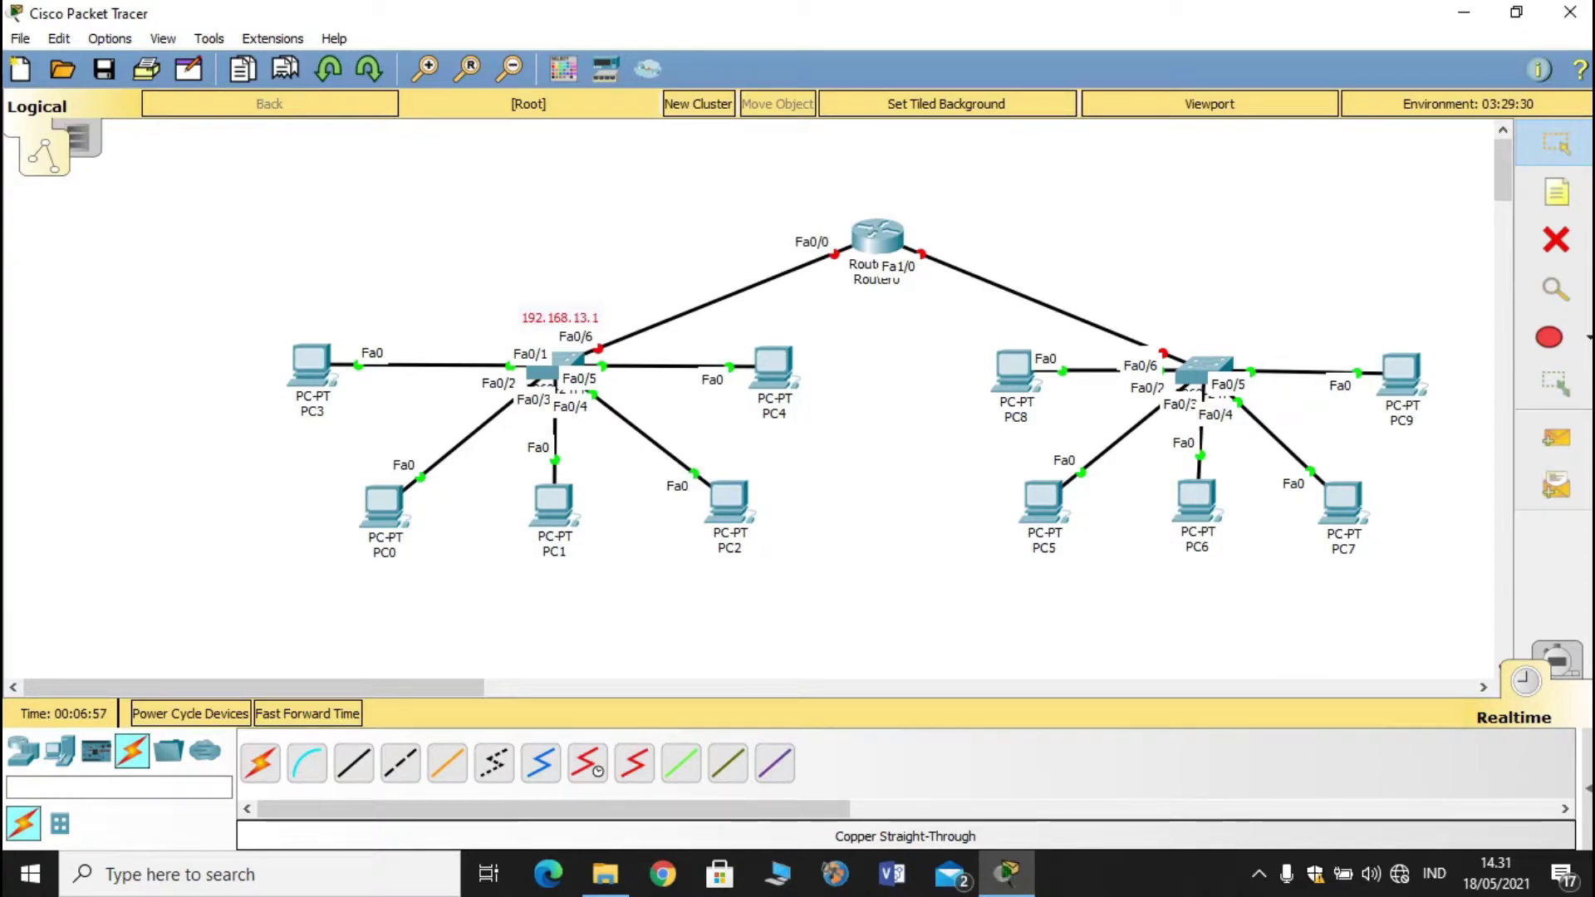
pyautogui.press('Escape')
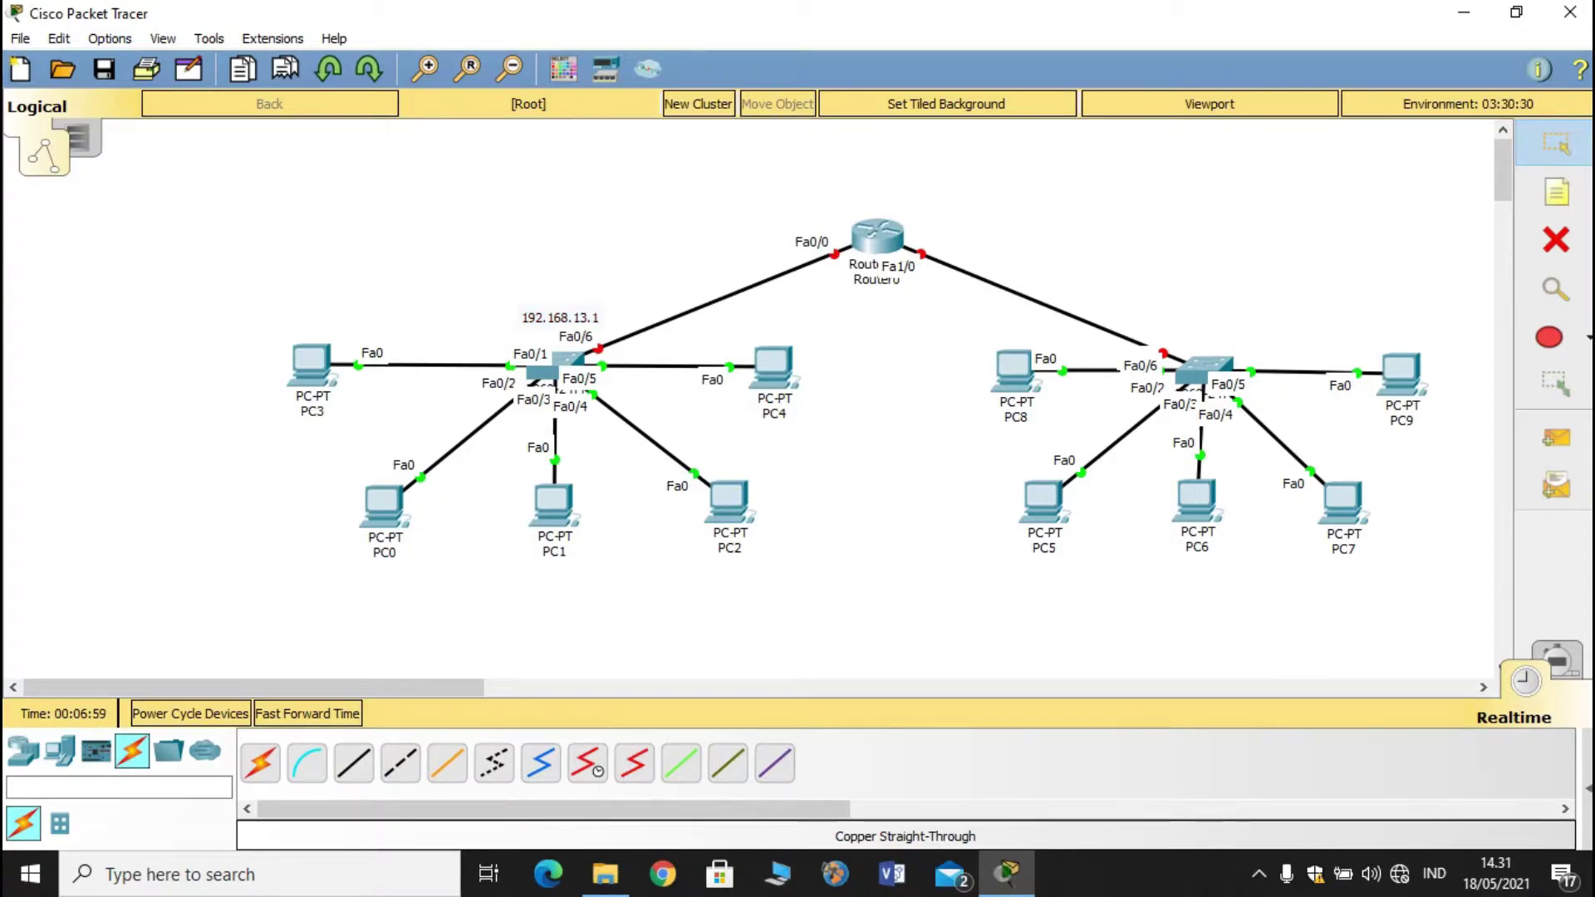
pyautogui.click(573, 318)
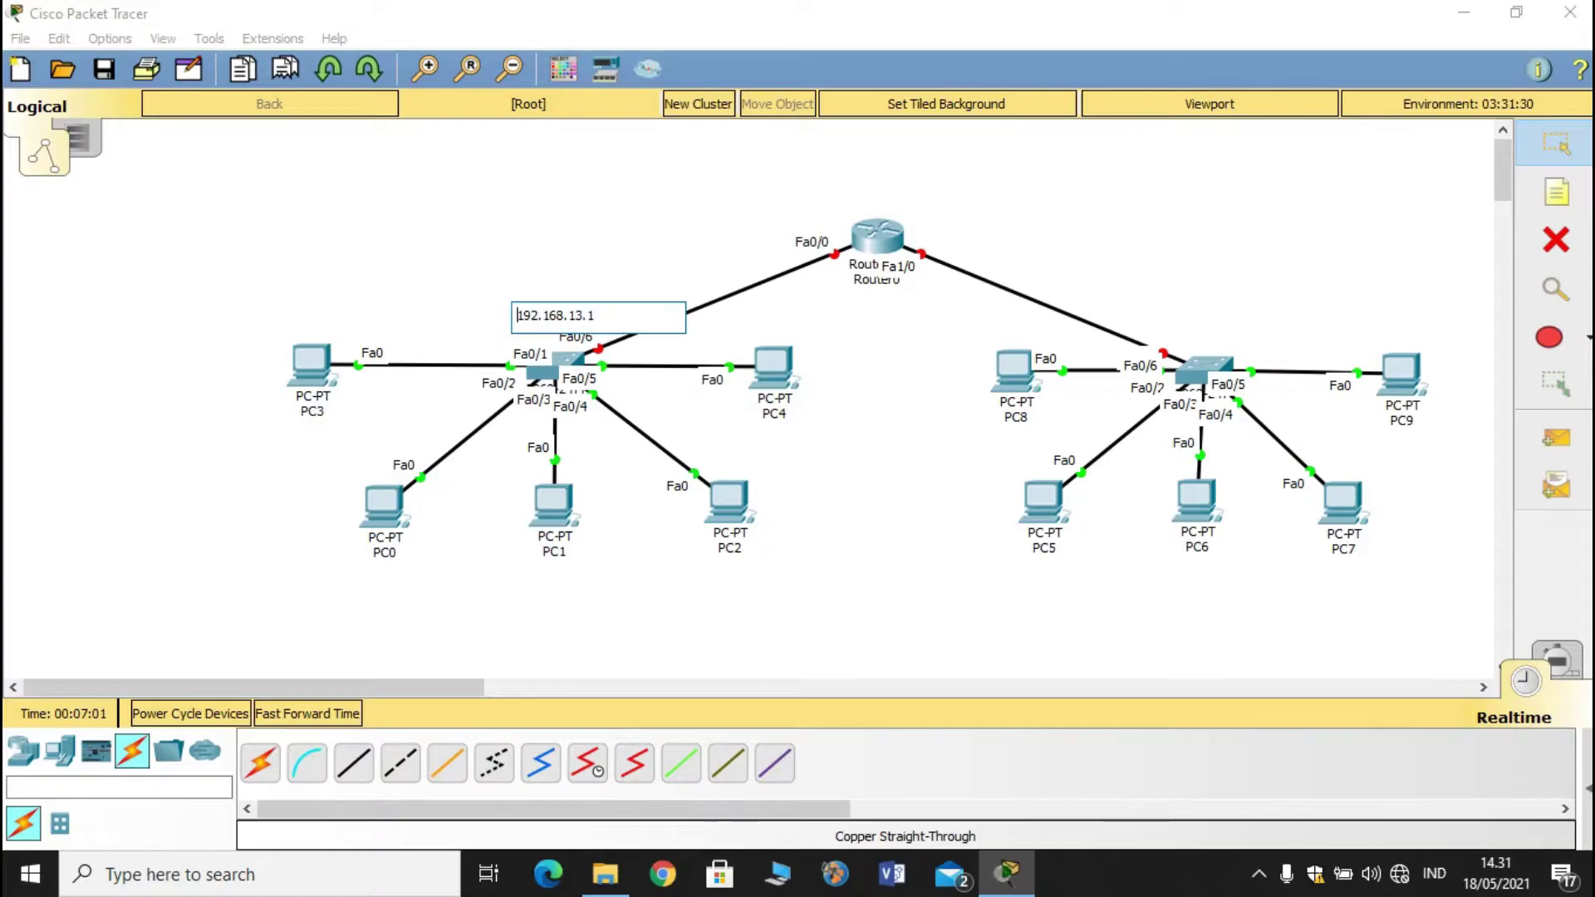
pyautogui.press('Escape')
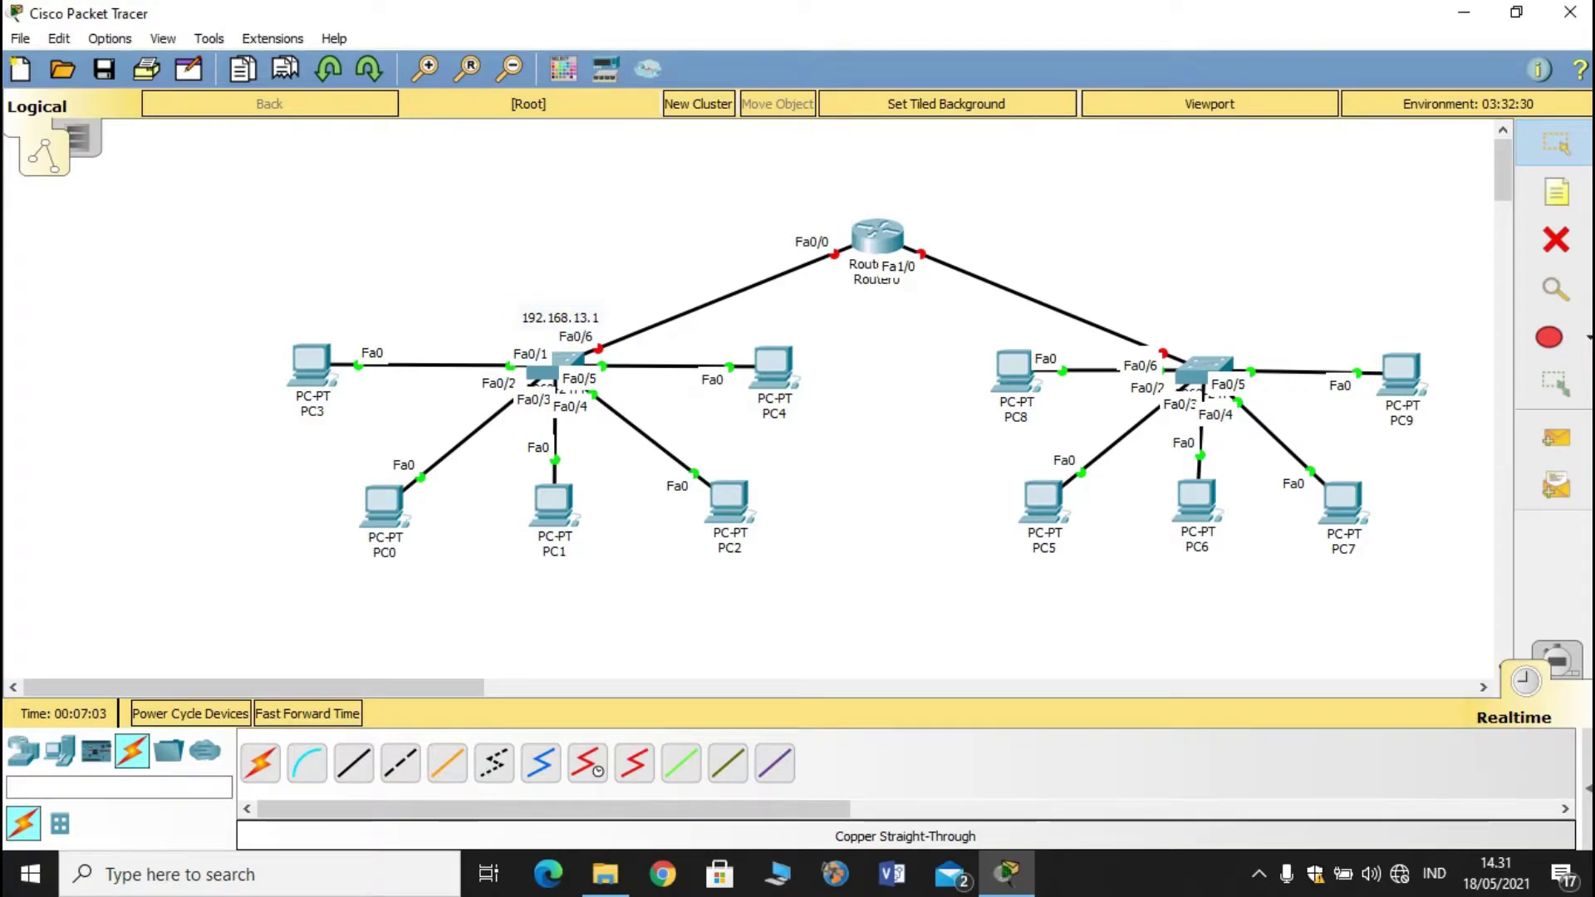
pyautogui.click(555, 365)
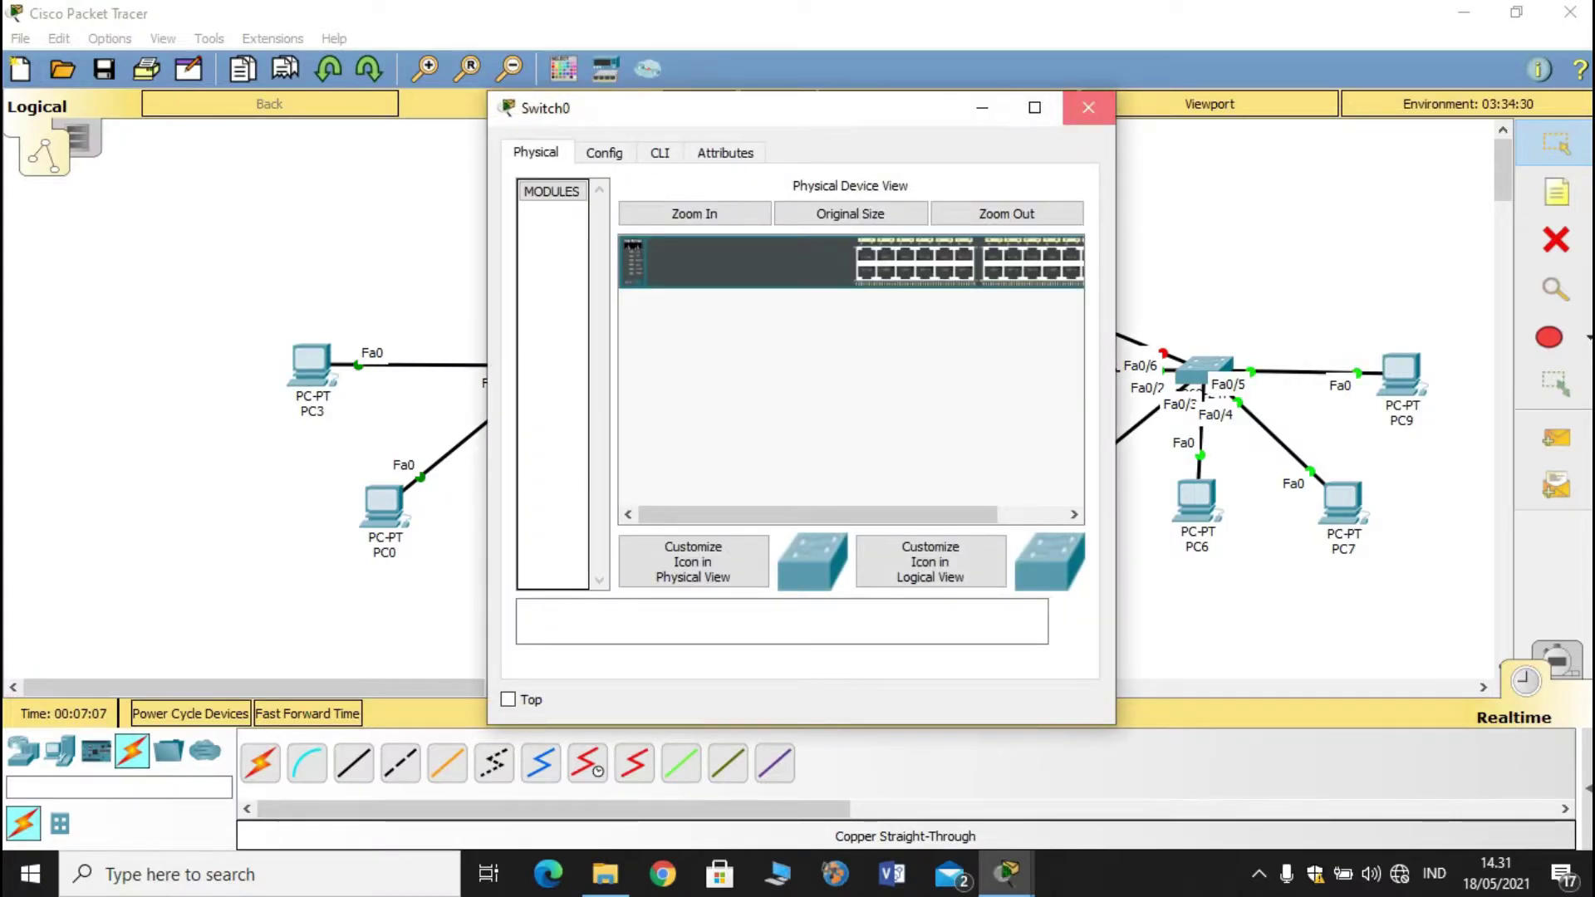
pyautogui.click(1088, 107)
# - Add a note reading 192.168.25.1 to the workspace and position it just above Switch1
pyautogui.click(1558, 193)
pyautogui.press('Escape')
pyautogui.click(1556, 193)
pyautogui.click(1193, 329)
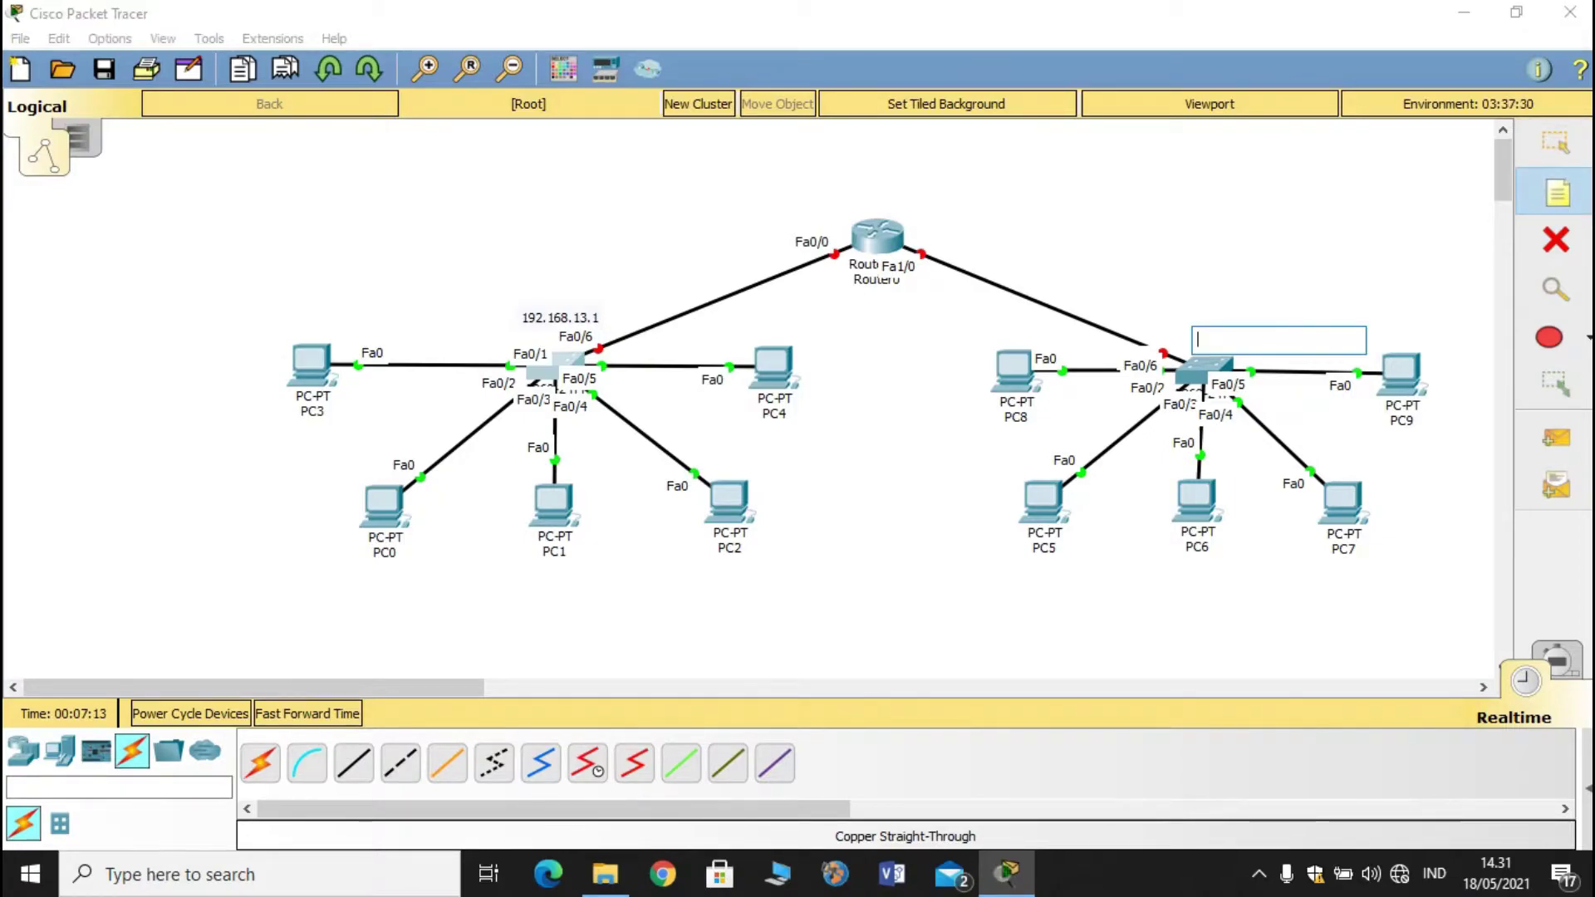
pyautogui.write('192. 16')
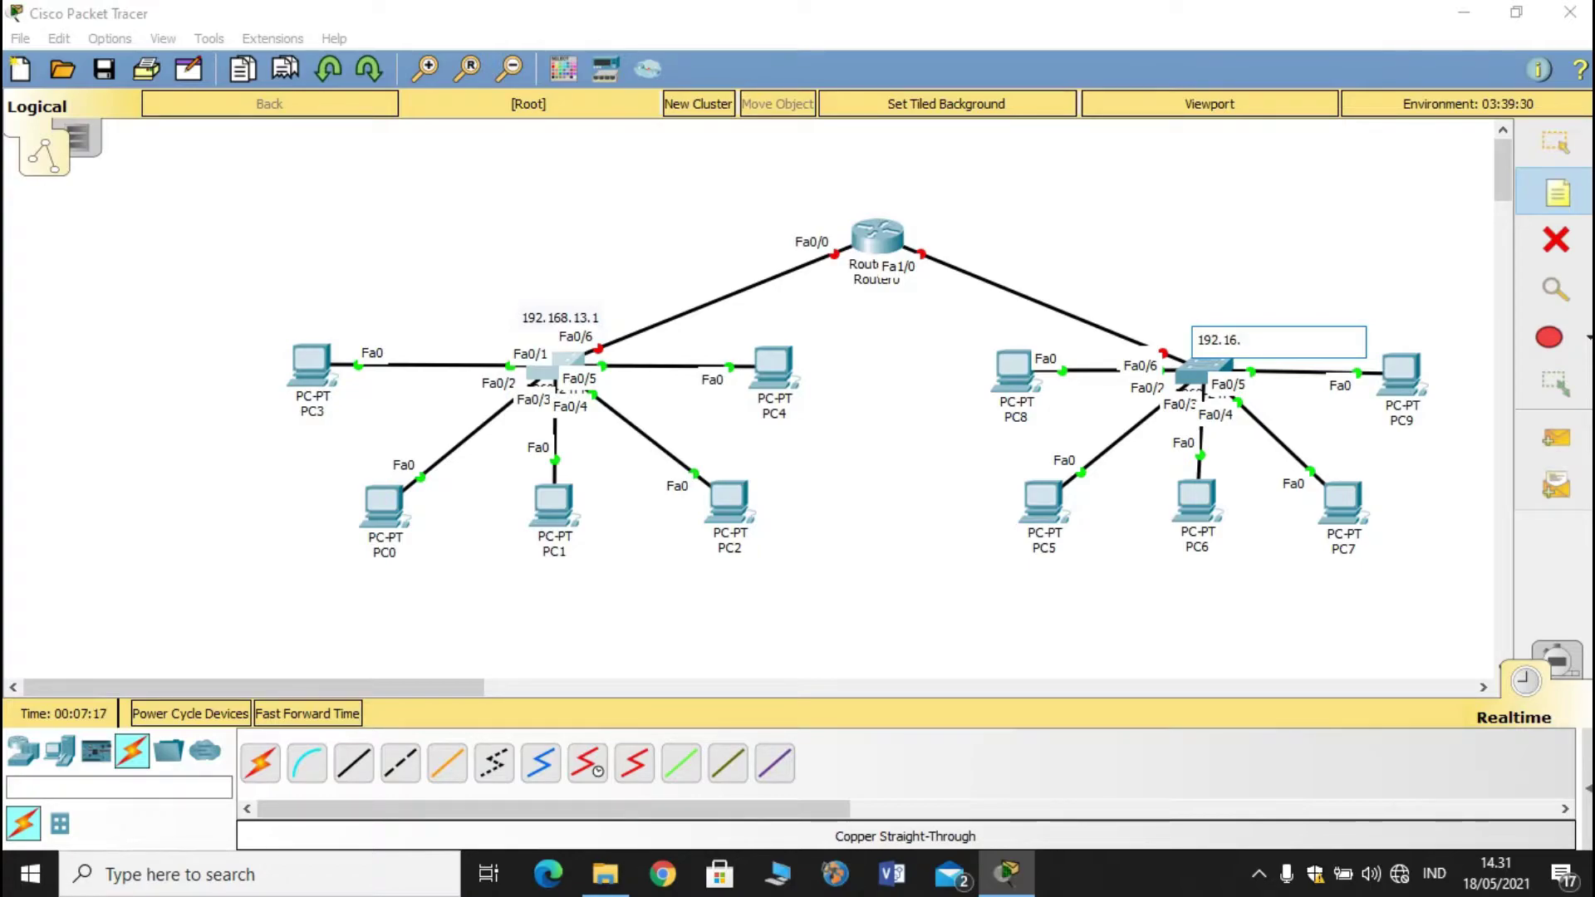
pyautogui.write('8.25.')
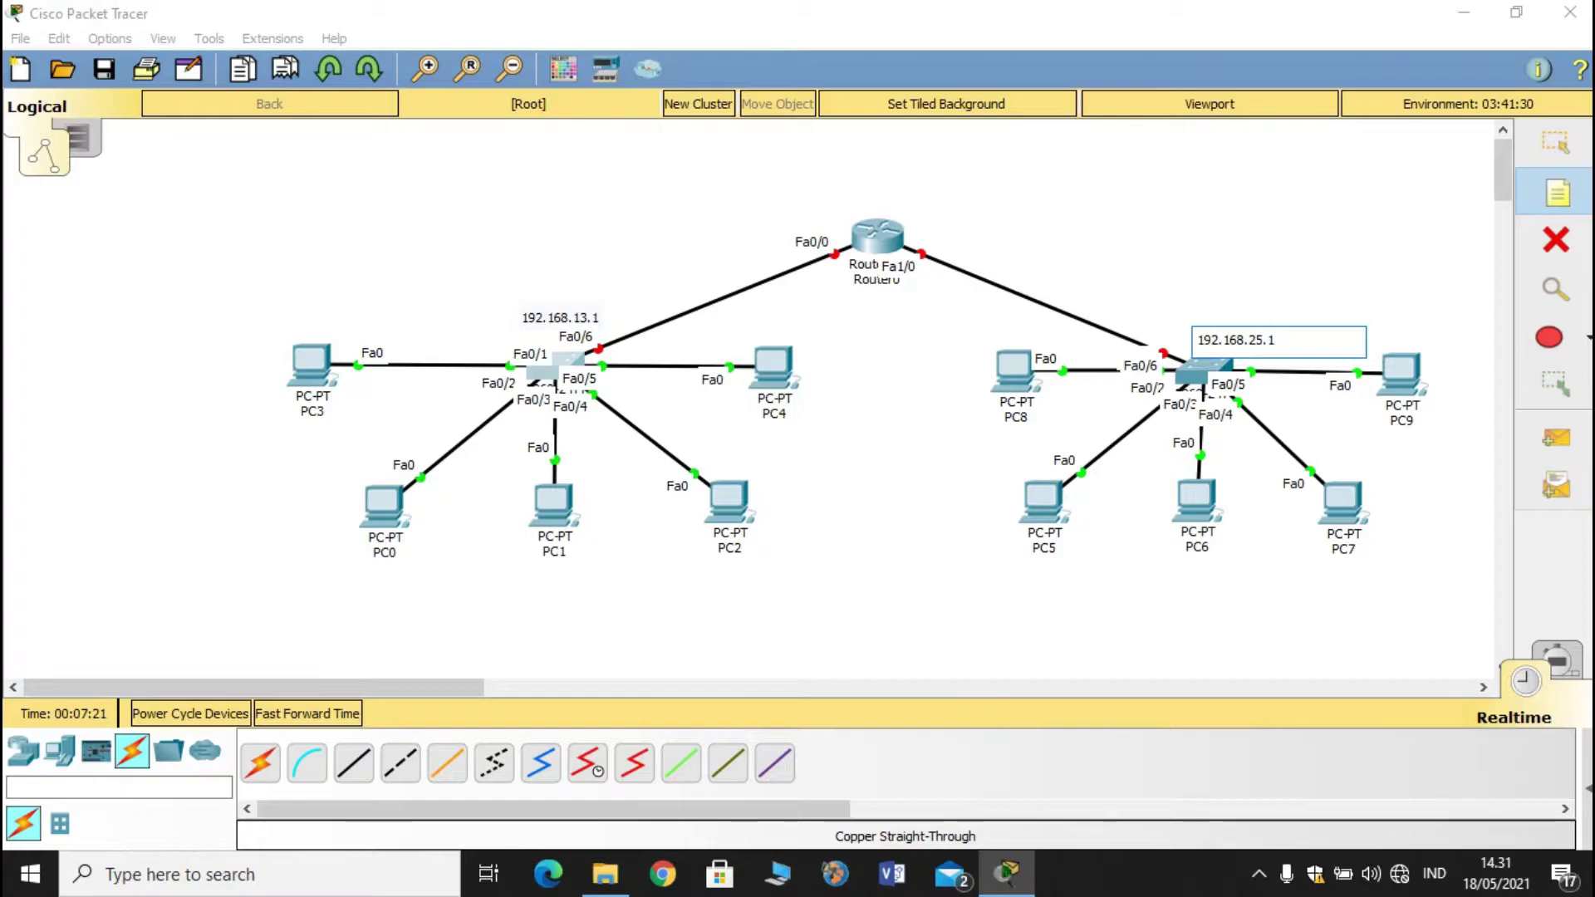
pyautogui.click(1368, 236)
pyautogui.click(1556, 143)
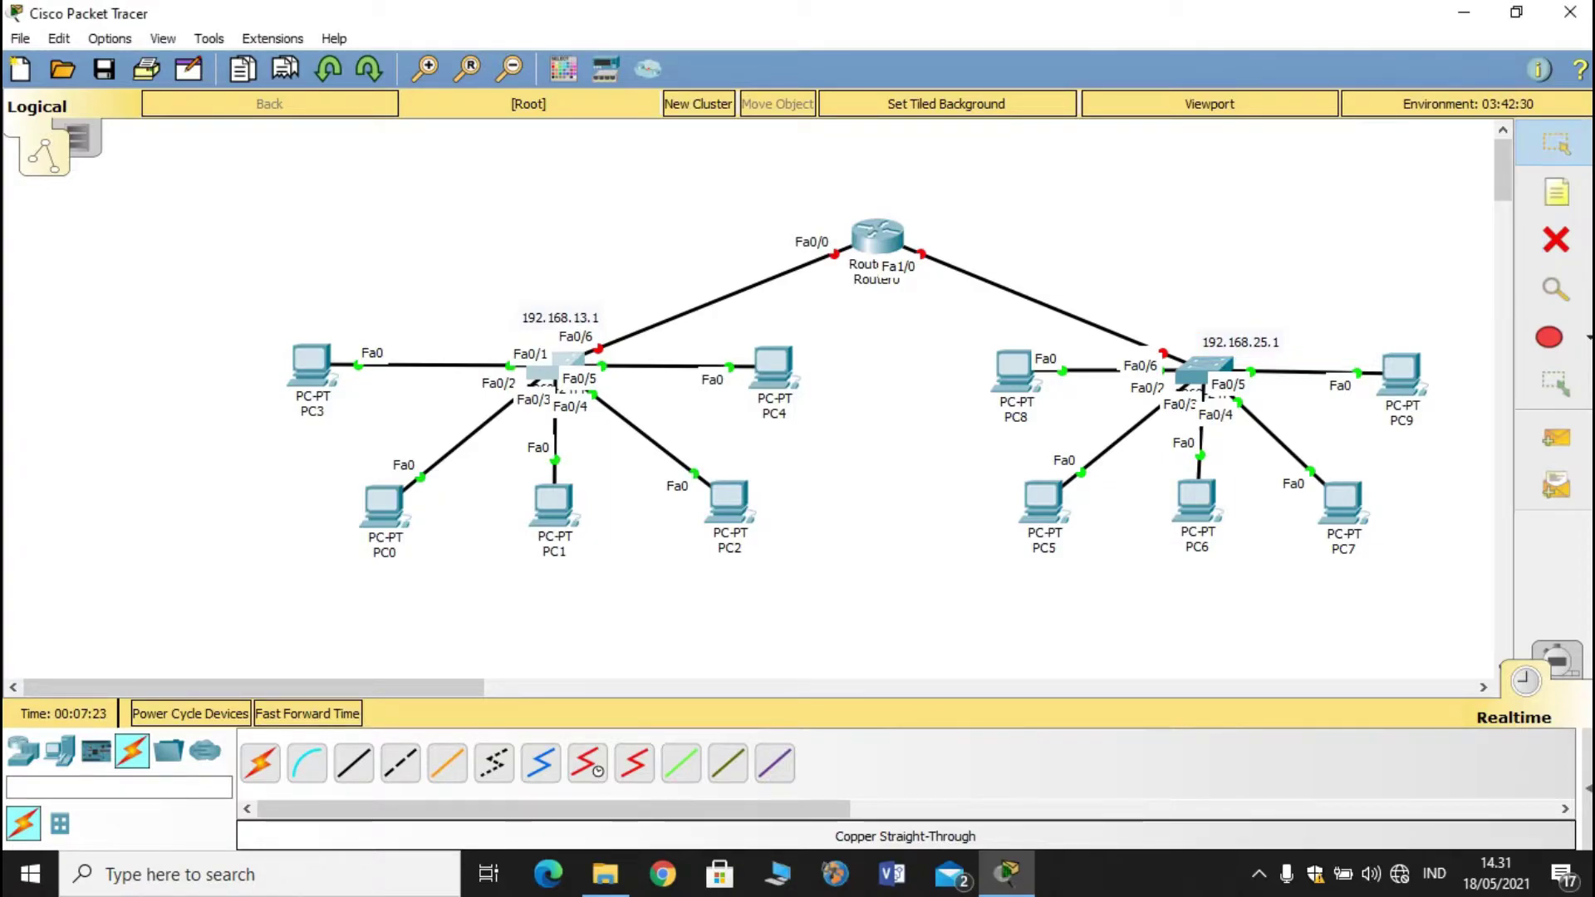
pyautogui.moveTo(1239, 343); pyautogui.dragTo(1201, 334)
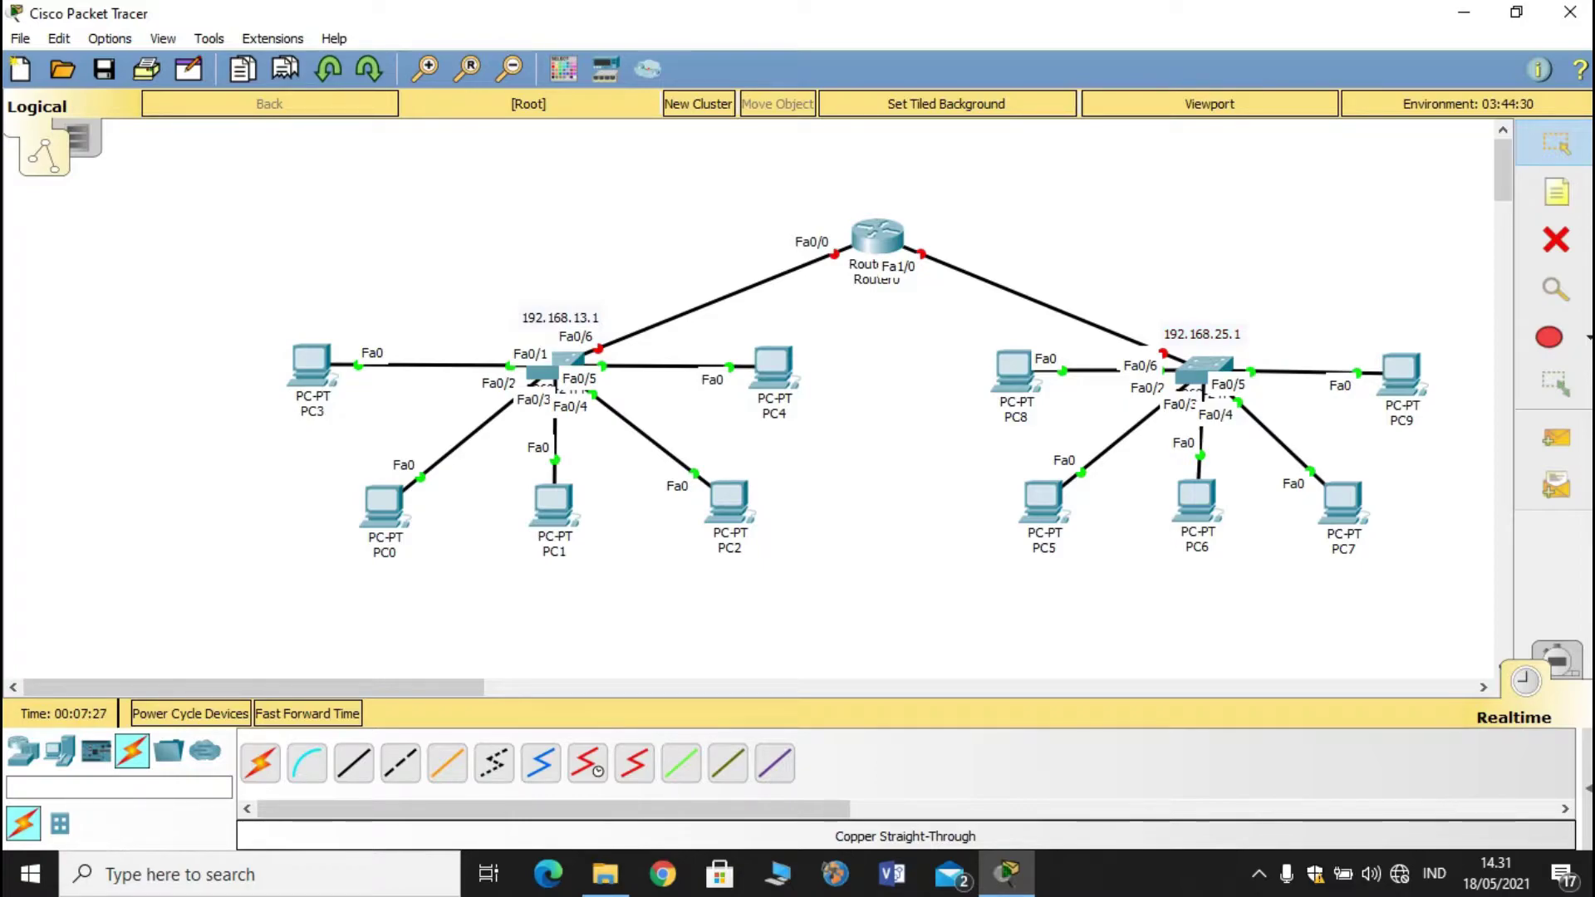
# - Set PC8's static IP address to 192.168.25.2 with default gateway 192.168.25.1
pyautogui.moveTo(1015, 388)
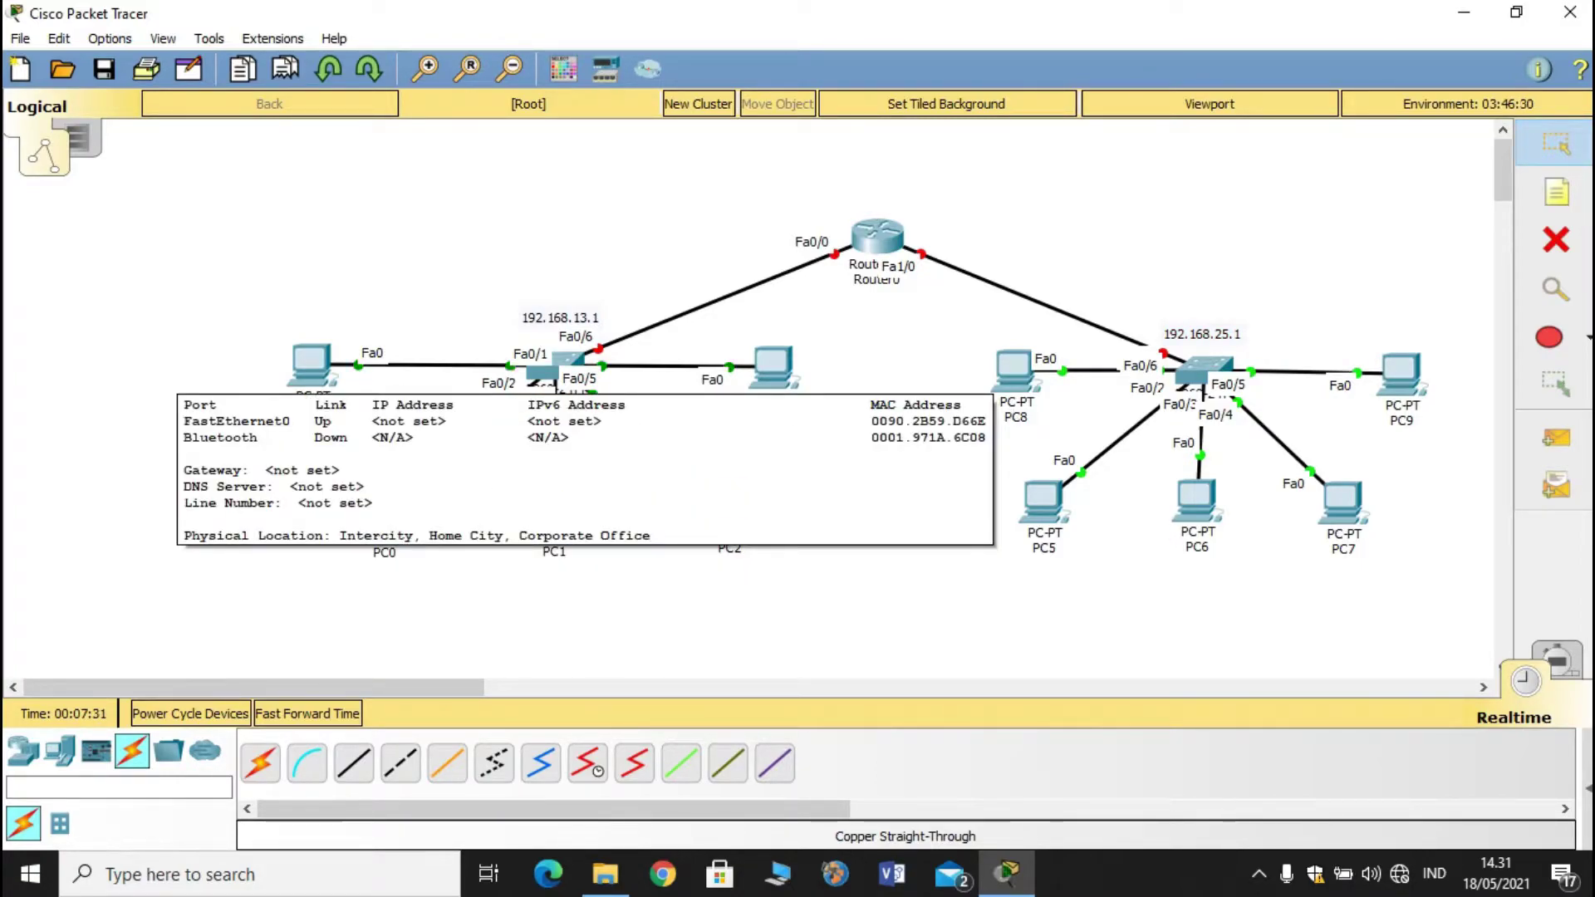
pyautogui.click(1012, 367)
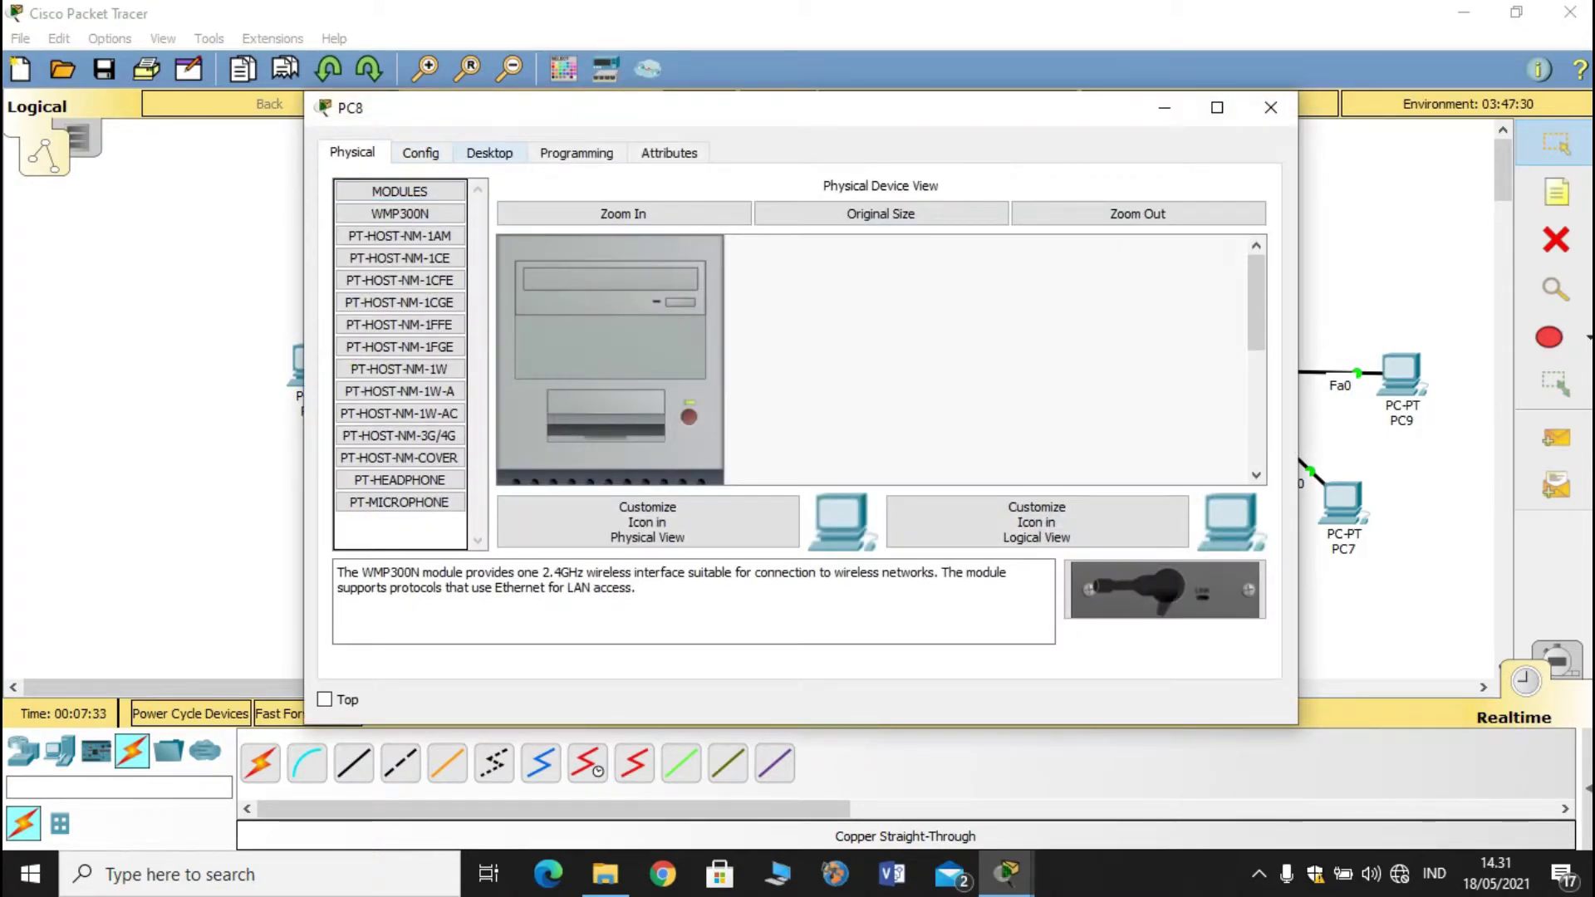
pyautogui.click(489, 152)
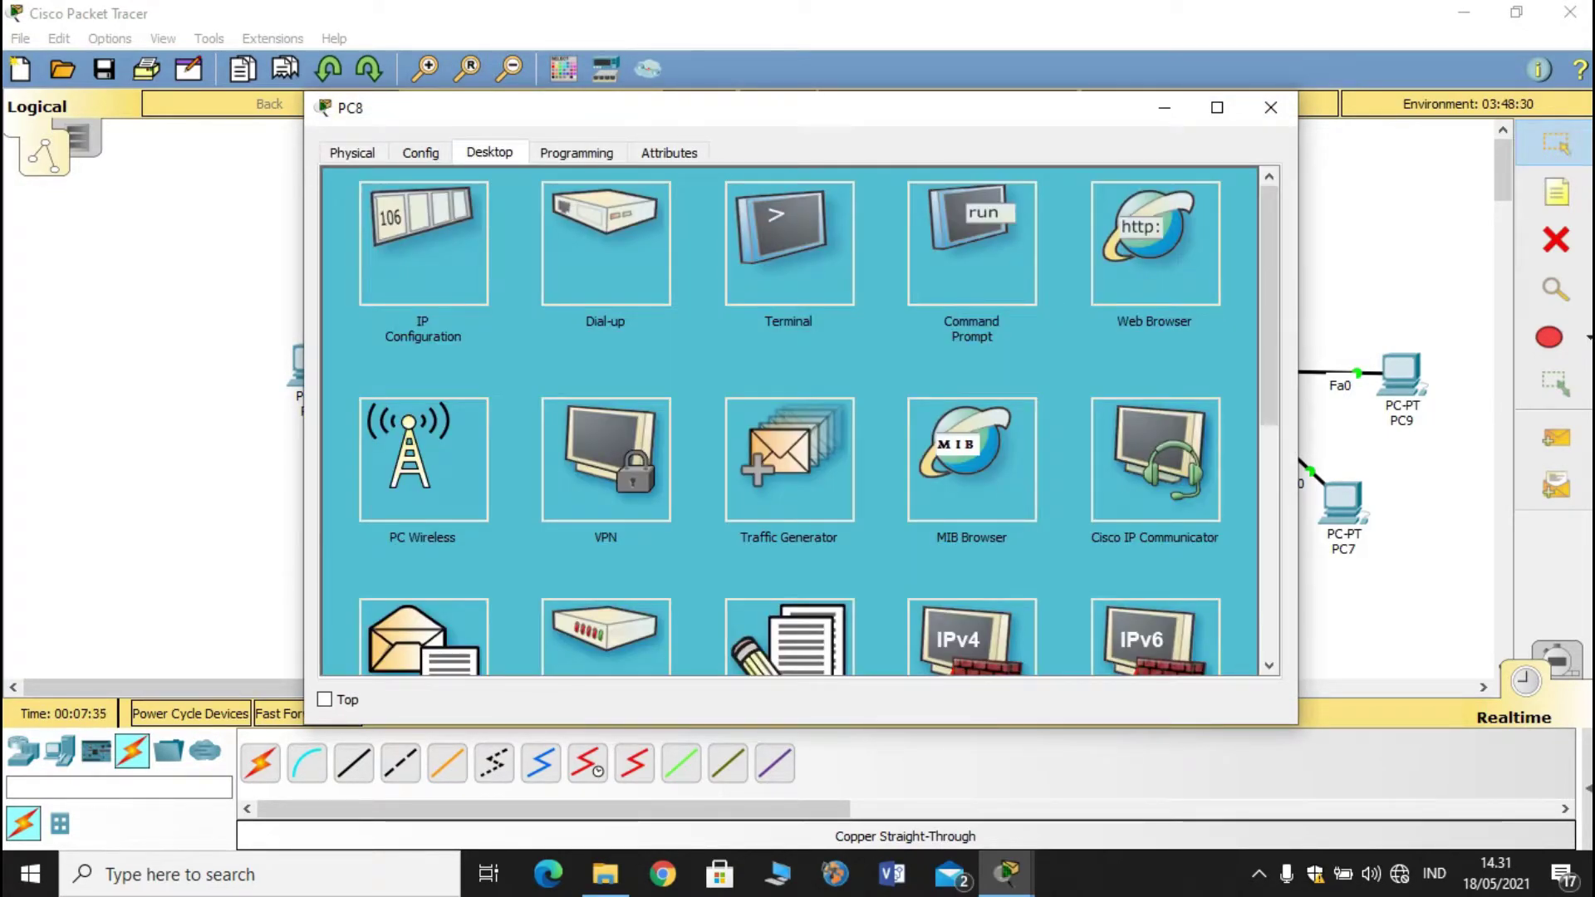
pyautogui.click(423, 242)
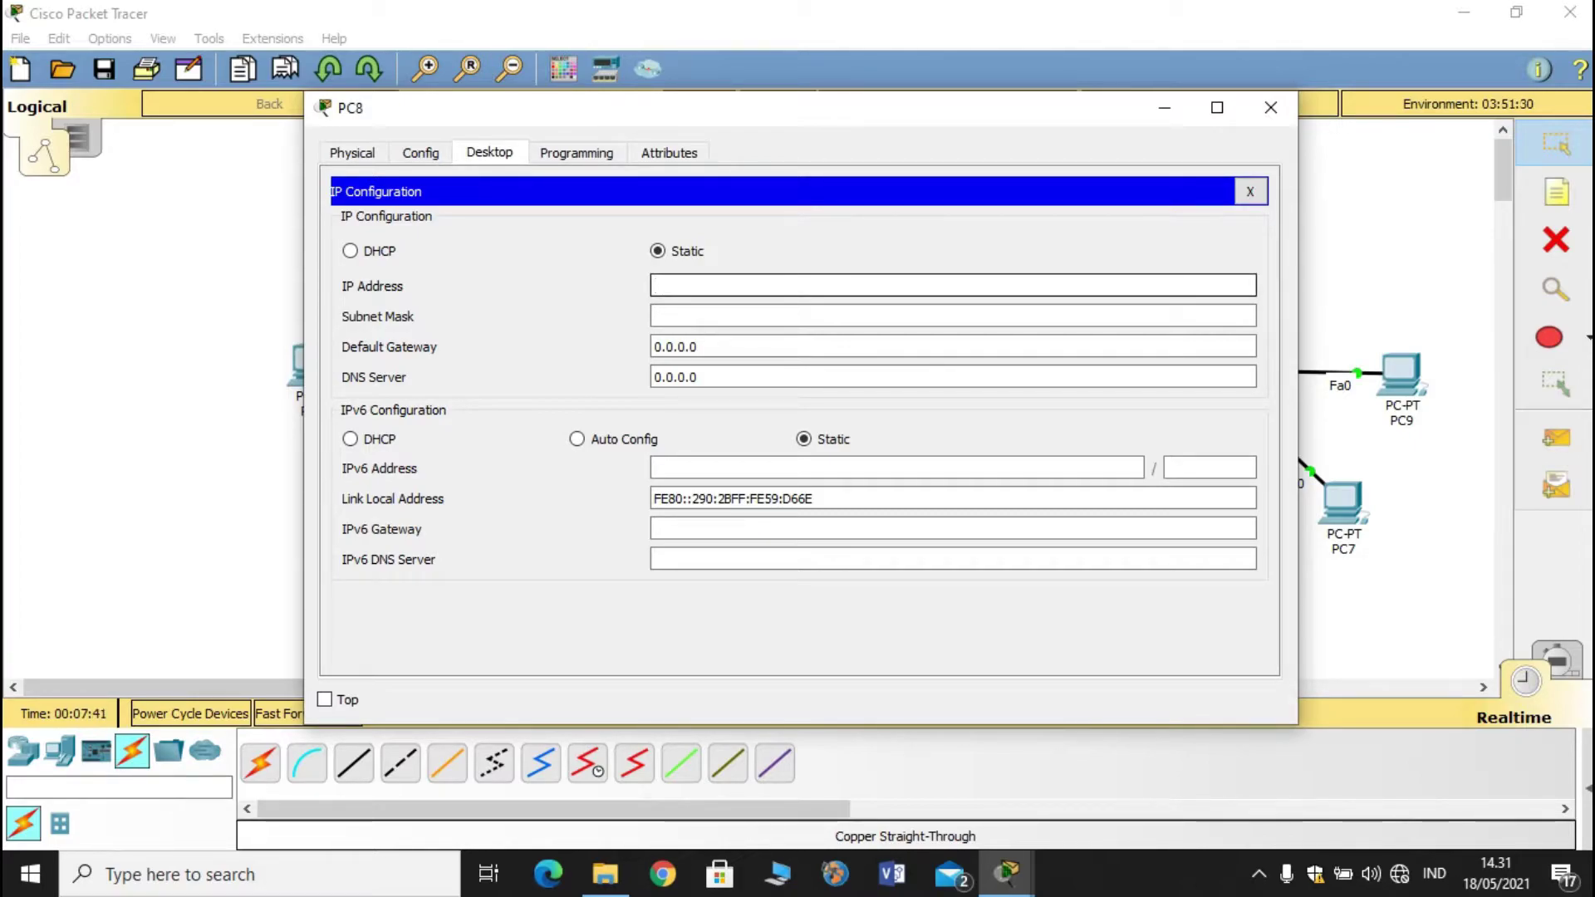
pyautogui.write('192.168.25.')
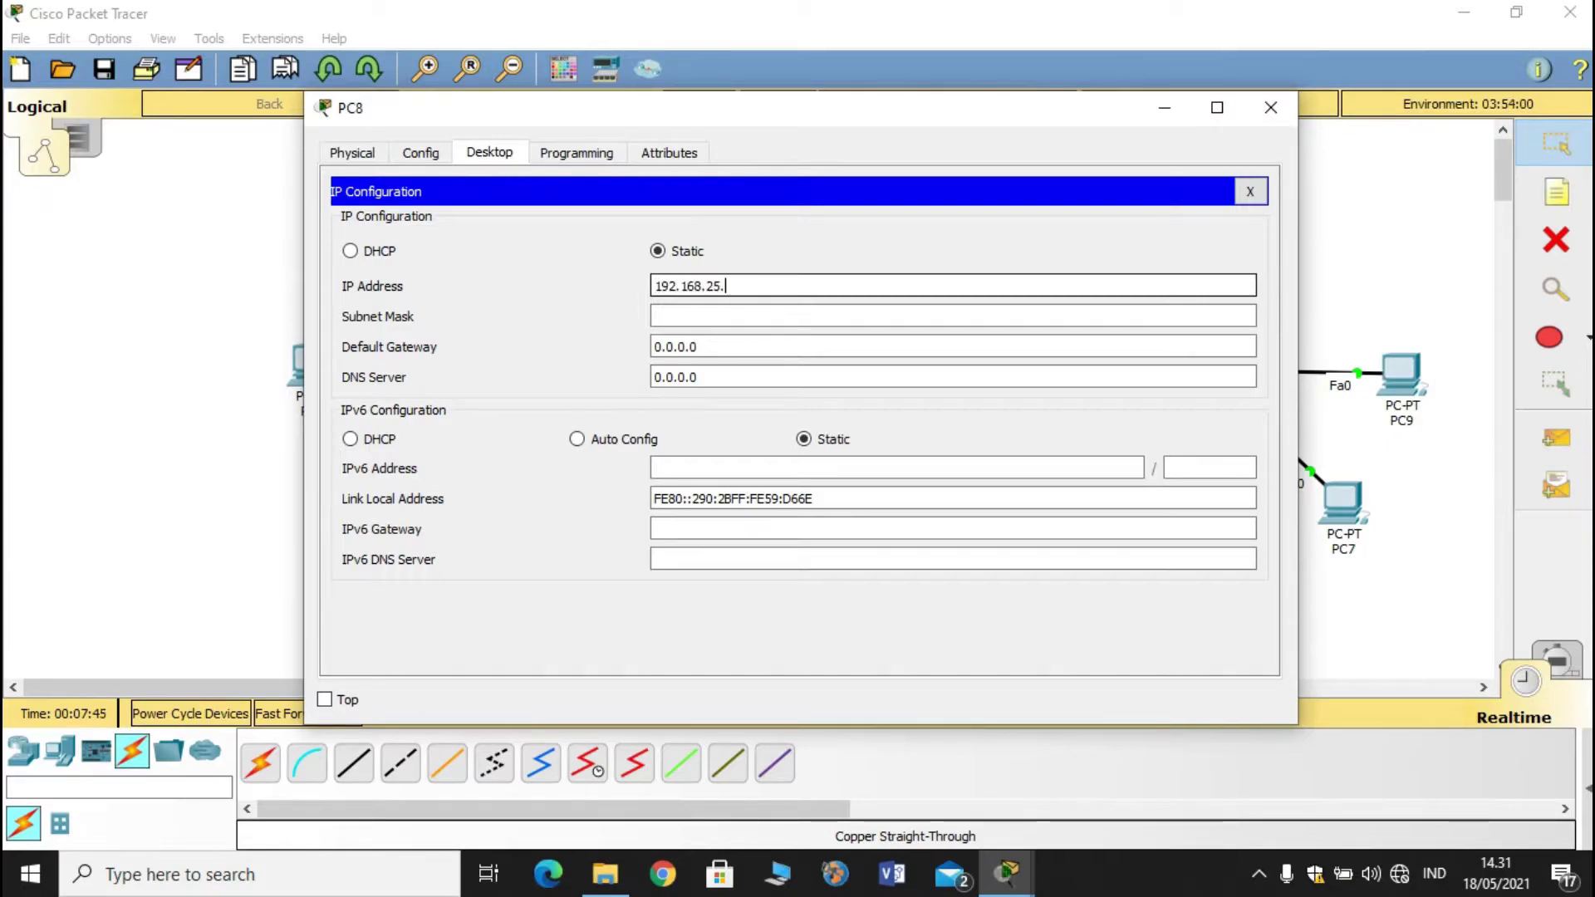
pyautogui.write('2')
pyautogui.press('Tab')
pyautogui.press('Tab')
pyautogui.write('192.168.25.1')
pyautogui.click(1271, 107)
# - Set PC5's static IP address to 192.168.25.3 with subnet mask 255.255.255.0 and default gateway 192.168.25.1
pyautogui.click(1050, 497)
pyautogui.click(489, 152)
pyautogui.write('192.168.25.3')
pyautogui.press('Tab')
pyautogui.press('Tab')
pyautogui.write('192.168.25.1')
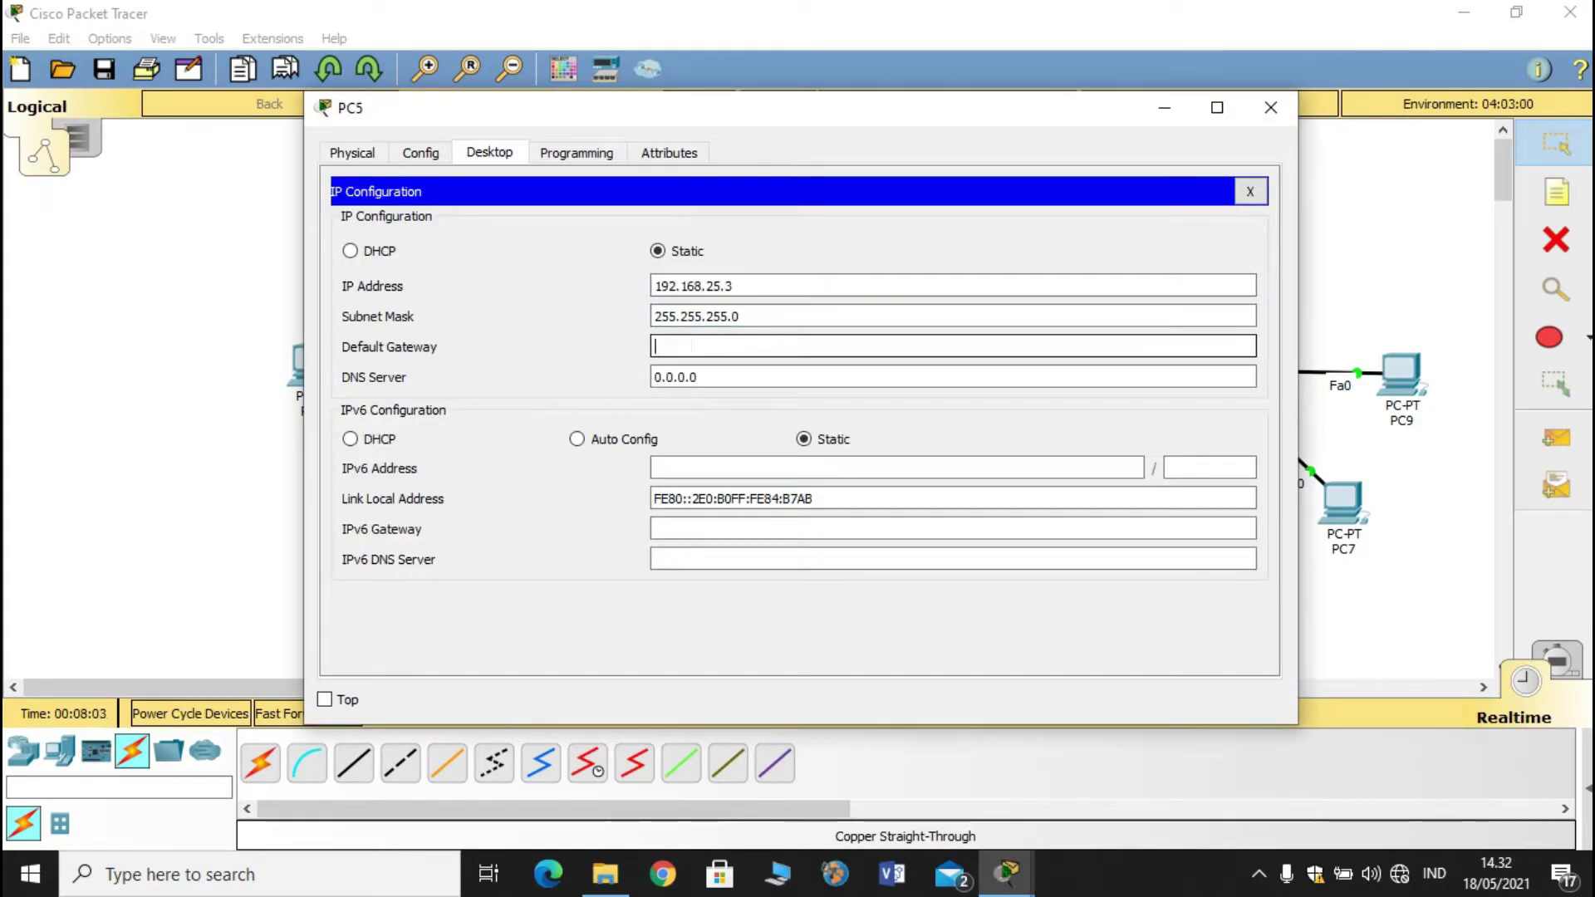
pyautogui.click(1271, 108)
# - Set PC6's static IP address to 192.168.25.4 with subnet mask 255.255.255.0 and default gateway 192.168.25.1
pyautogui.click(1197, 498)
pyautogui.click(489, 152)
pyautogui.click(423, 243)
pyautogui.write('192.168.25.')
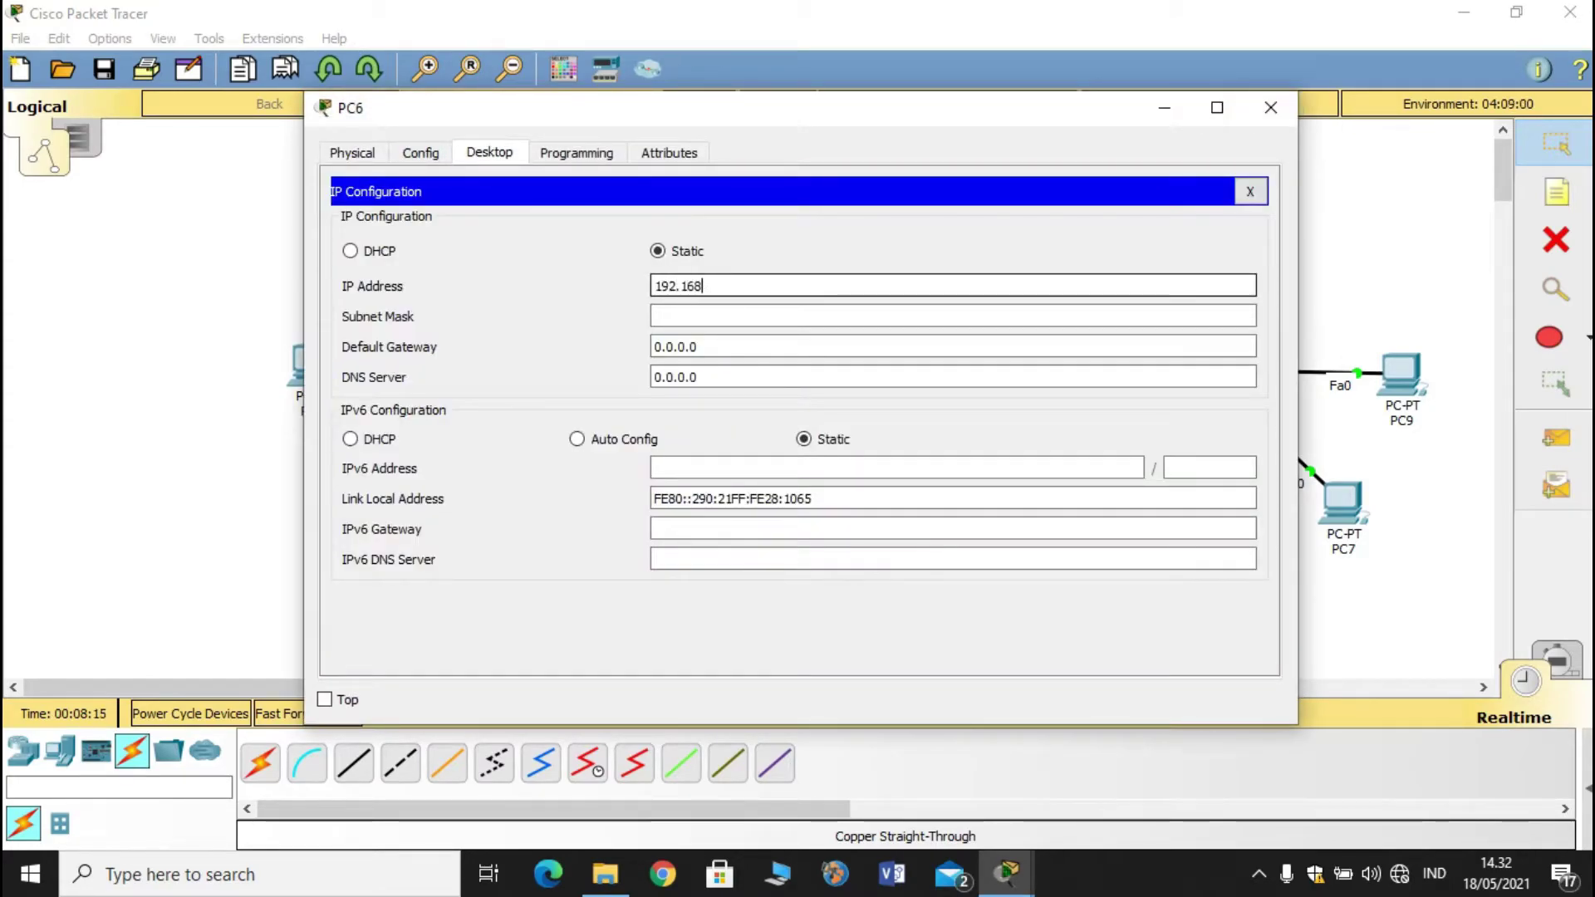
pyautogui.write('4')
pyautogui.press('Tab')
pyautogui.press('Tab')
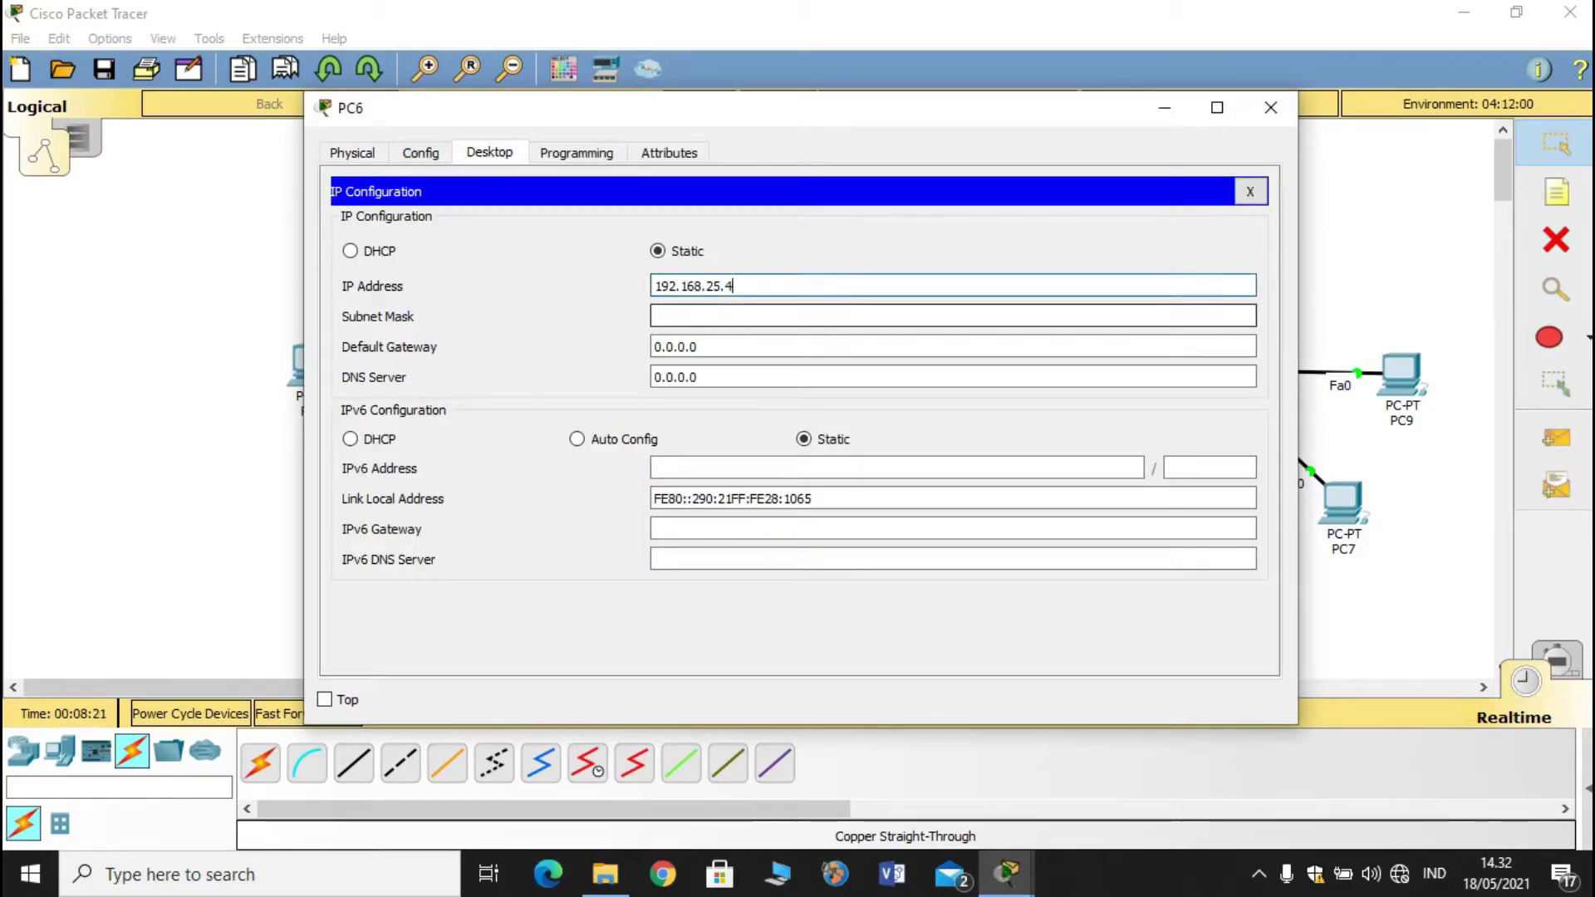
pyautogui.write('192.168.25.1')
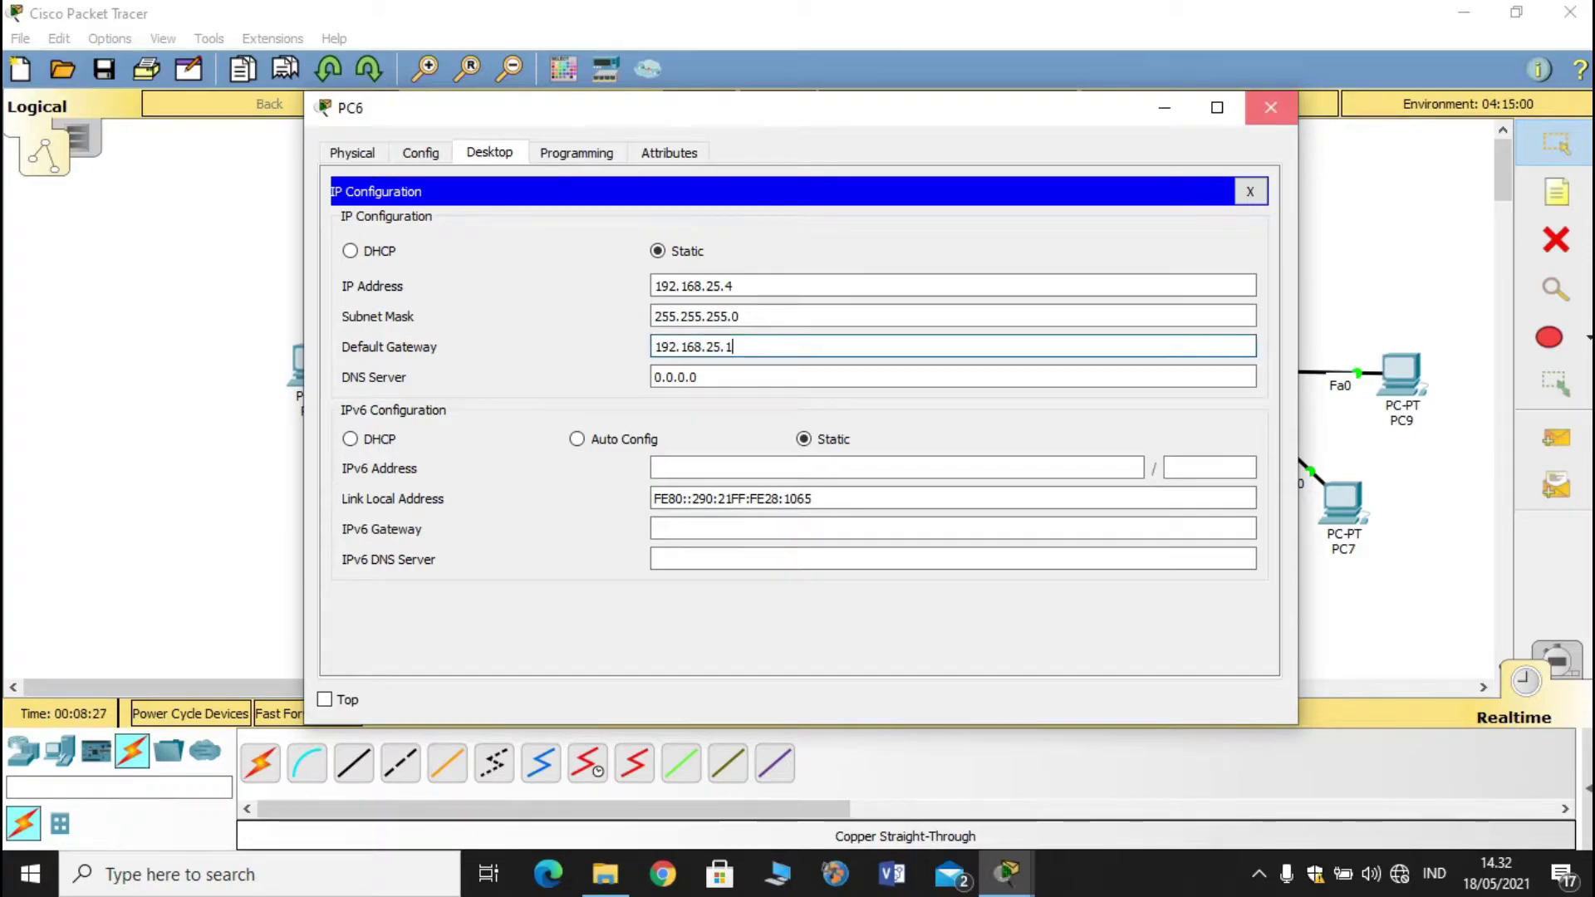
pyautogui.click(1271, 107)
# - Set PC7's static IP address to 192.168.25.5 with default gateway 192.168.25.1
pyautogui.moveTo(1007, 872)
pyautogui.click(1132, 772)
pyautogui.click(422, 243)
pyautogui.write('192.168.25.5')
pyautogui.press('Tab')
pyautogui.press('Tab')
pyautogui.write('192.168.25.1')
pyautogui.click(1271, 107)
# - Review PC6's IP configuration
pyautogui.click(1198, 501)
pyautogui.click(432, 240)
pyautogui.click(1271, 108)
# - Re-enter PC5's static IP address as 192.168.25.3 and its default gateway as 192.168.25.1
pyautogui.click(1042, 501)
pyautogui.click(431, 245)
pyautogui.click(658, 251)
pyautogui.write('192.168.25.3')
pyautogui.click(739, 317)
pyautogui.click(715, 346)
pyautogui.press('BackSpace')
pyautogui.press('BackSpace')
pyautogui.press('BackSpace')
pyautogui.press('BackSpace')
pyautogui.press('BackSpace')
pyautogui.press('BackSpace')
pyautogui.press('BackSpace')
pyautogui.write('192.168.25.1')
pyautogui.click(1271, 107)
# - Set PC9's static IP address to 192.168.25.6 with subnet mask 255.255.255.0 and default gateway 192.168.25.1
pyautogui.click(1403, 378)
pyautogui.click(489, 152)
pyautogui.click(406, 234)
pyautogui.write('192.168')
pyautogui.press('Tab')
pyautogui.press('Tab')
pyautogui.write('192.16')
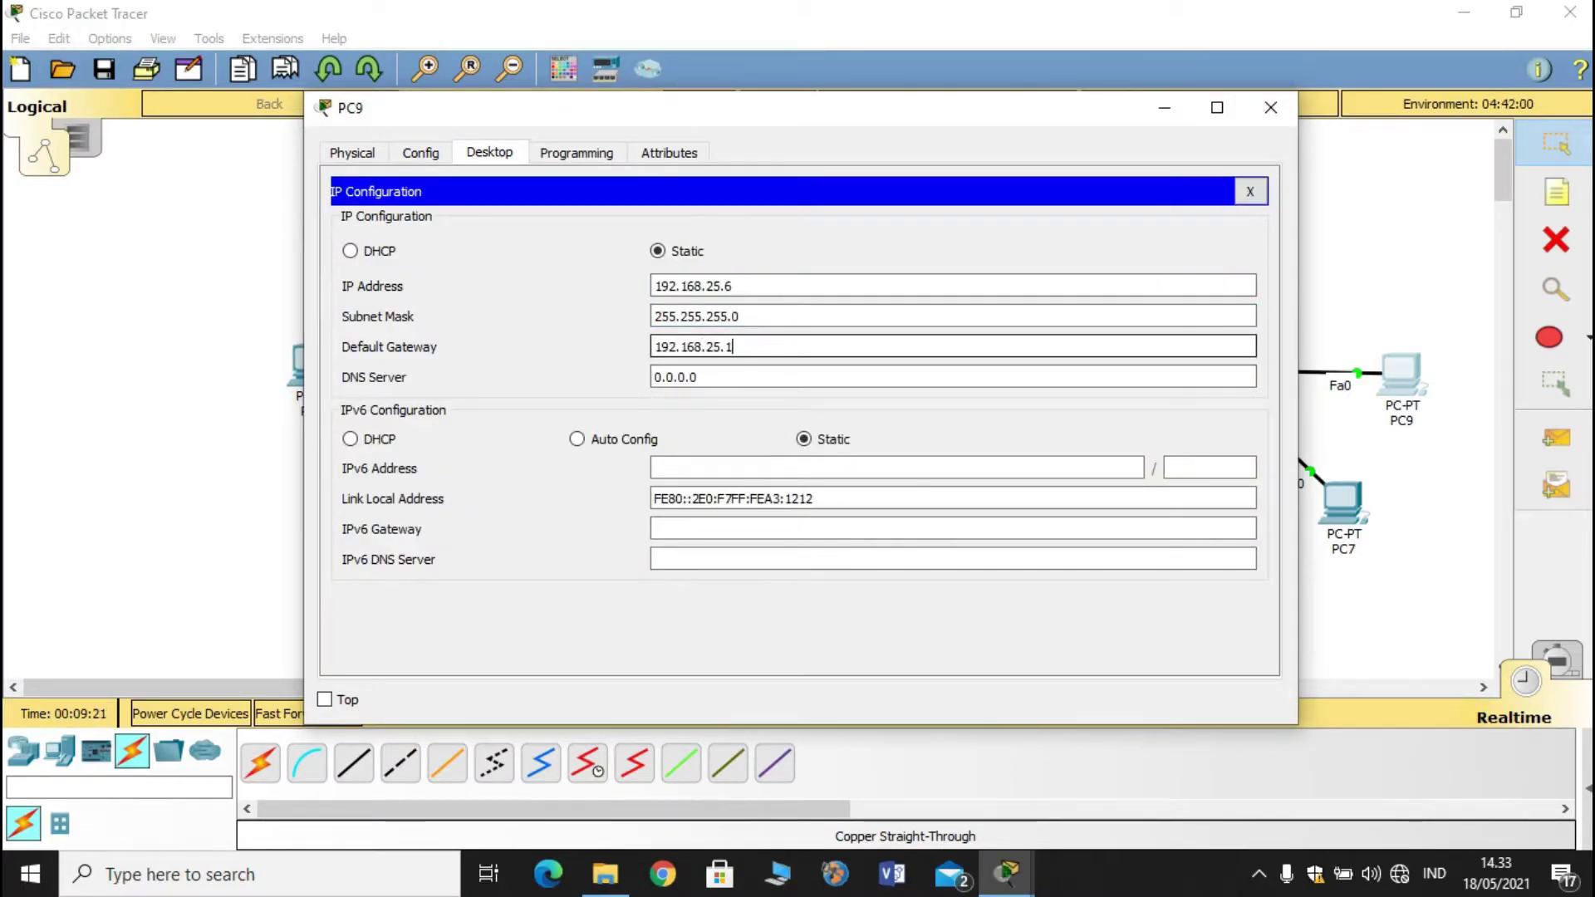
pyautogui.click(1271, 107)
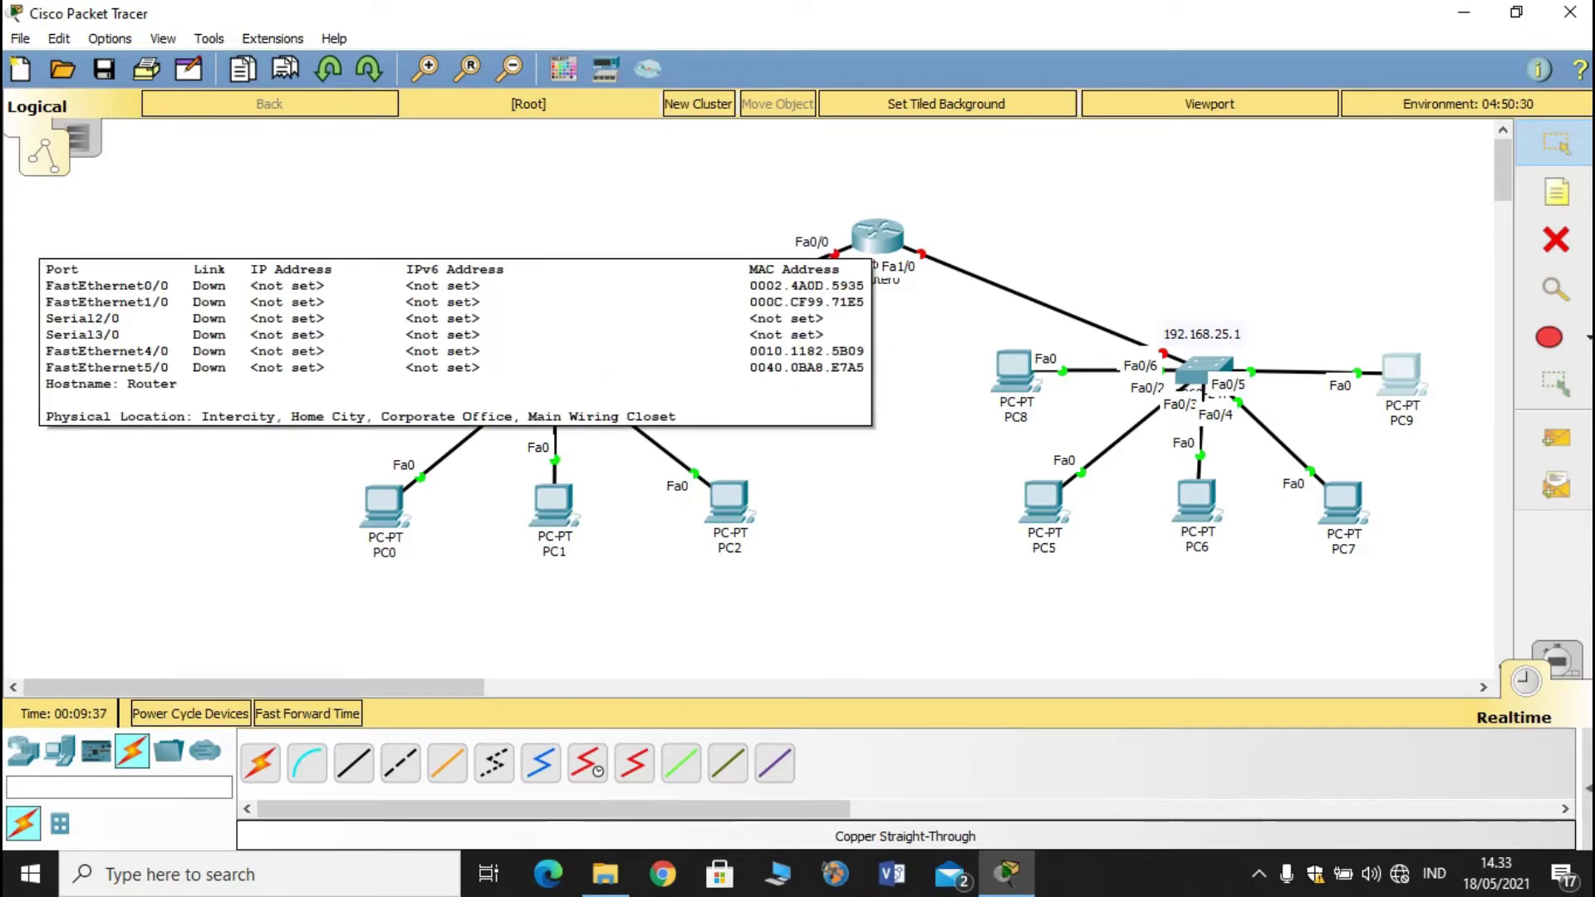
# - Decline the initial configuration dialog in Router0's command line and enter privileged mode with enable
pyautogui.click(877, 236)
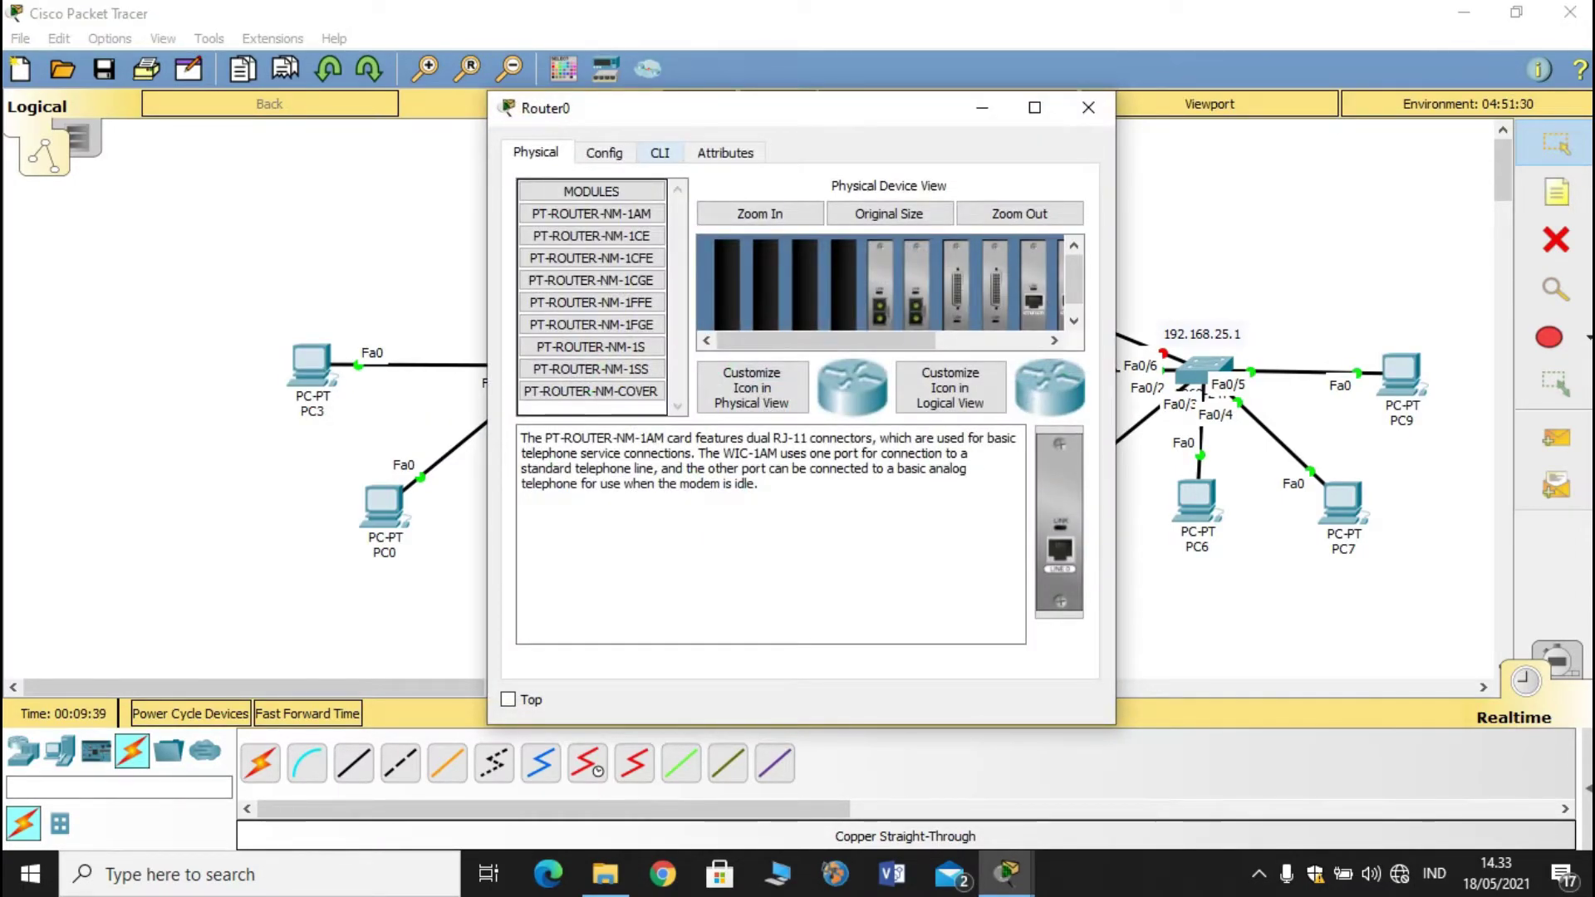
pyautogui.click(660, 153)
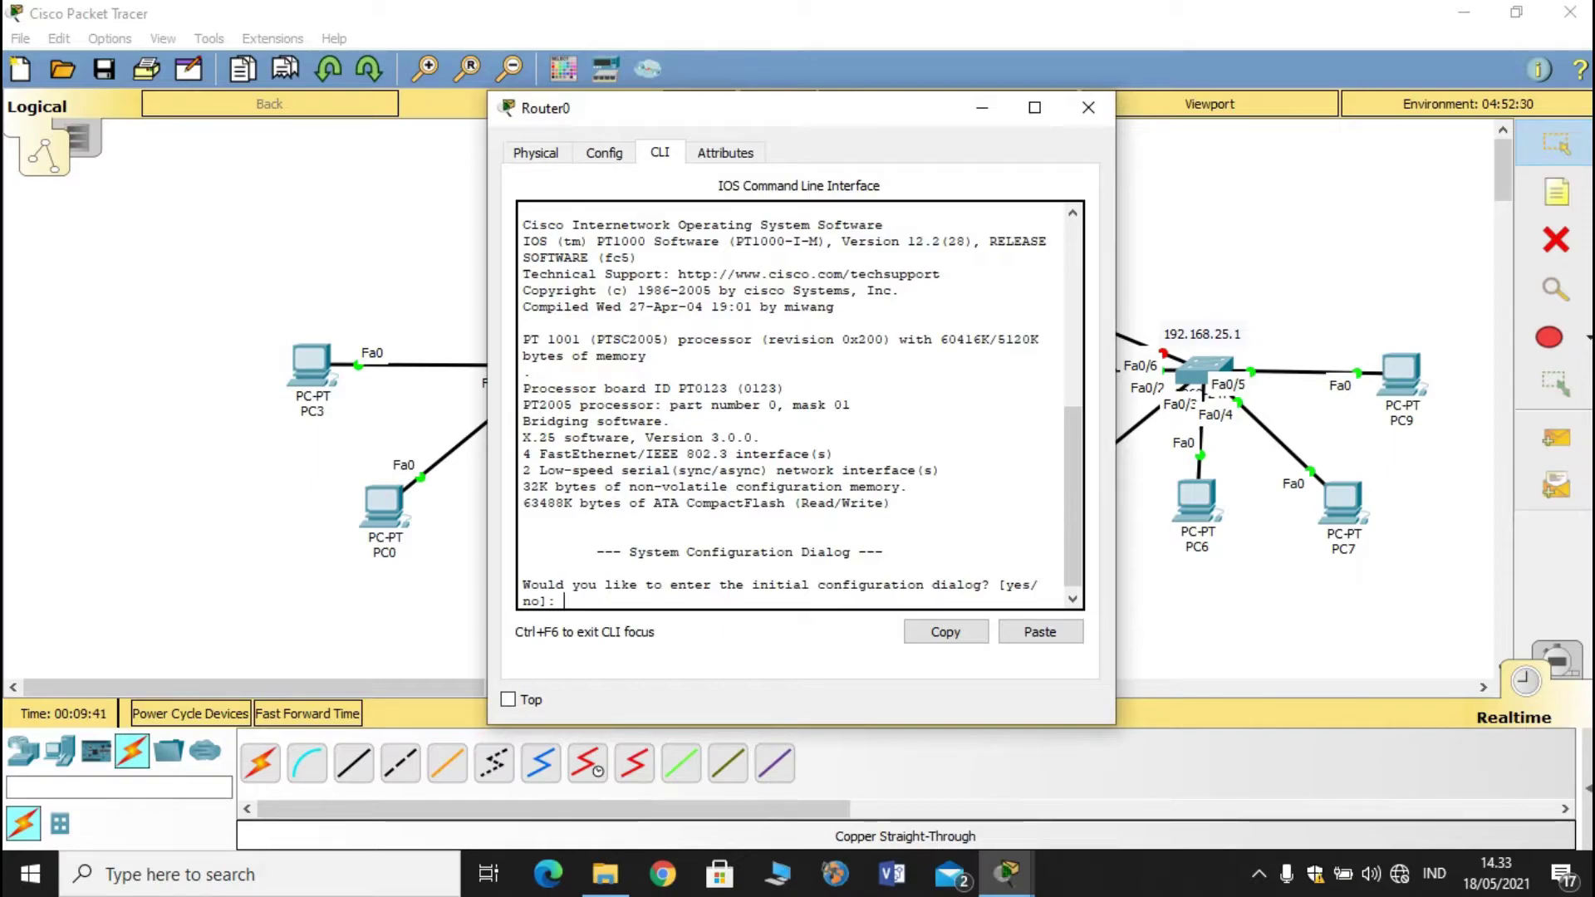
pyautogui.write('n')
pyautogui.press('Return')
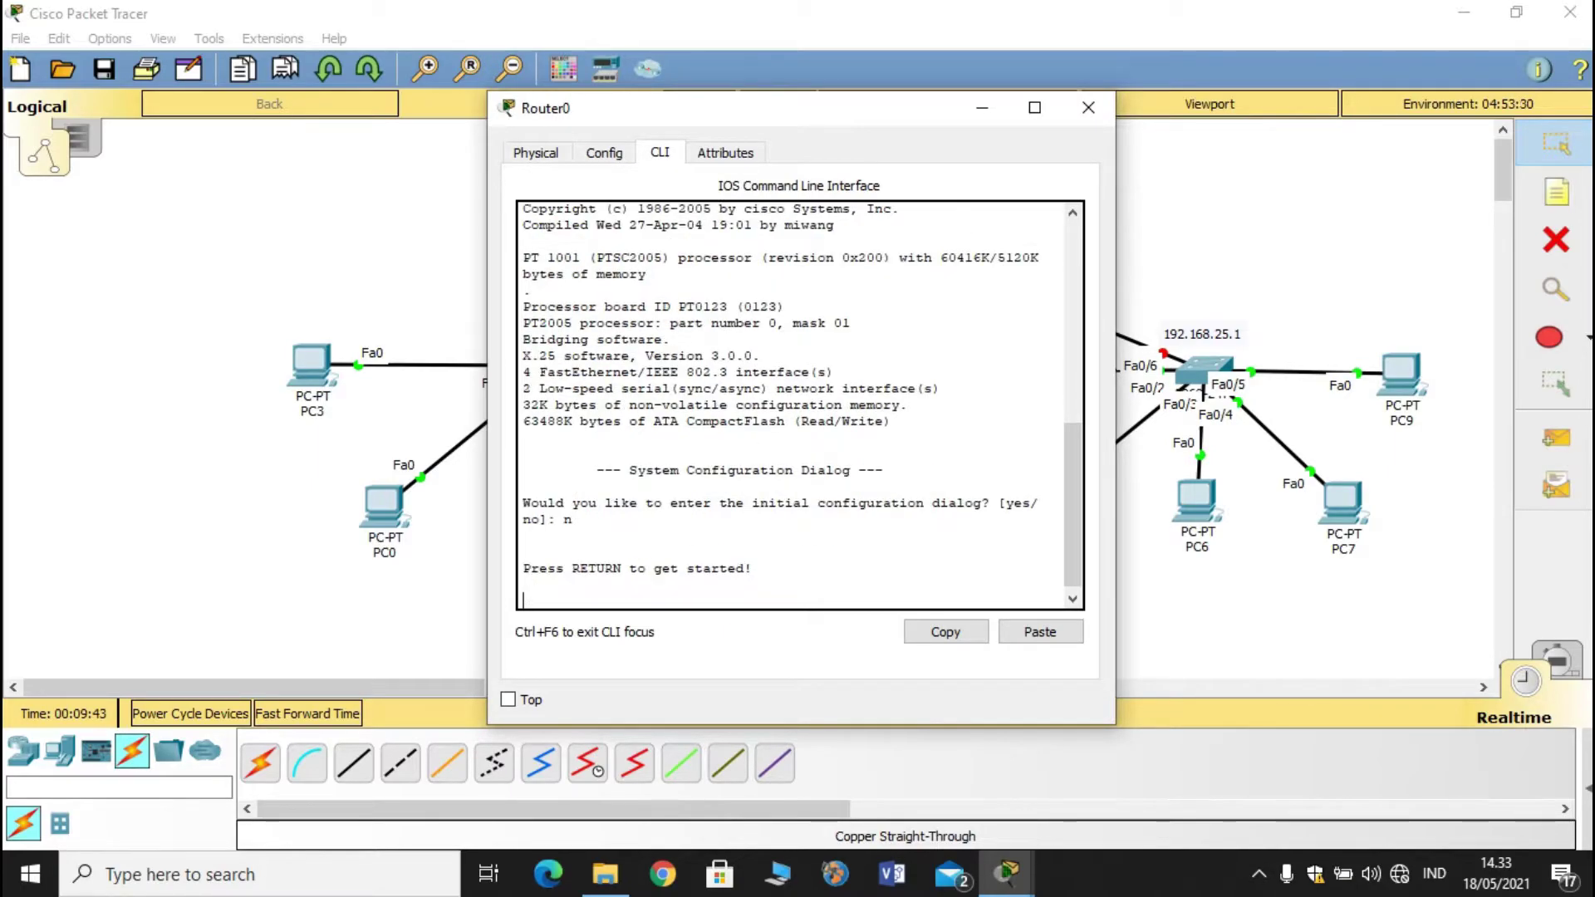
pyautogui.press('Return')
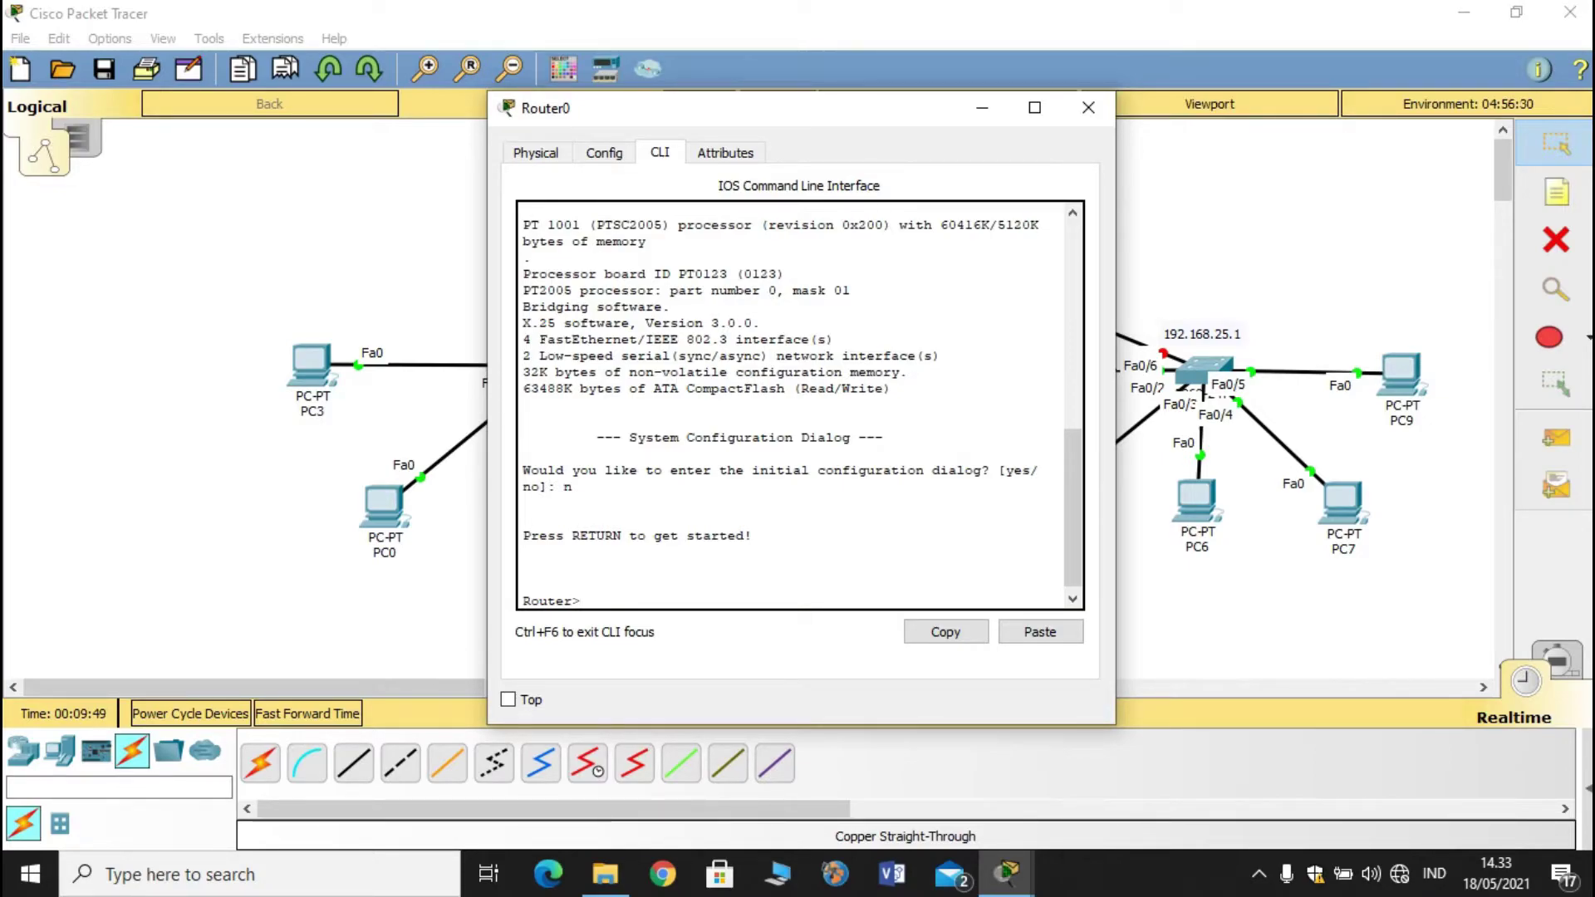
pyautogui.write('enable')
pyautogui.press('Return')
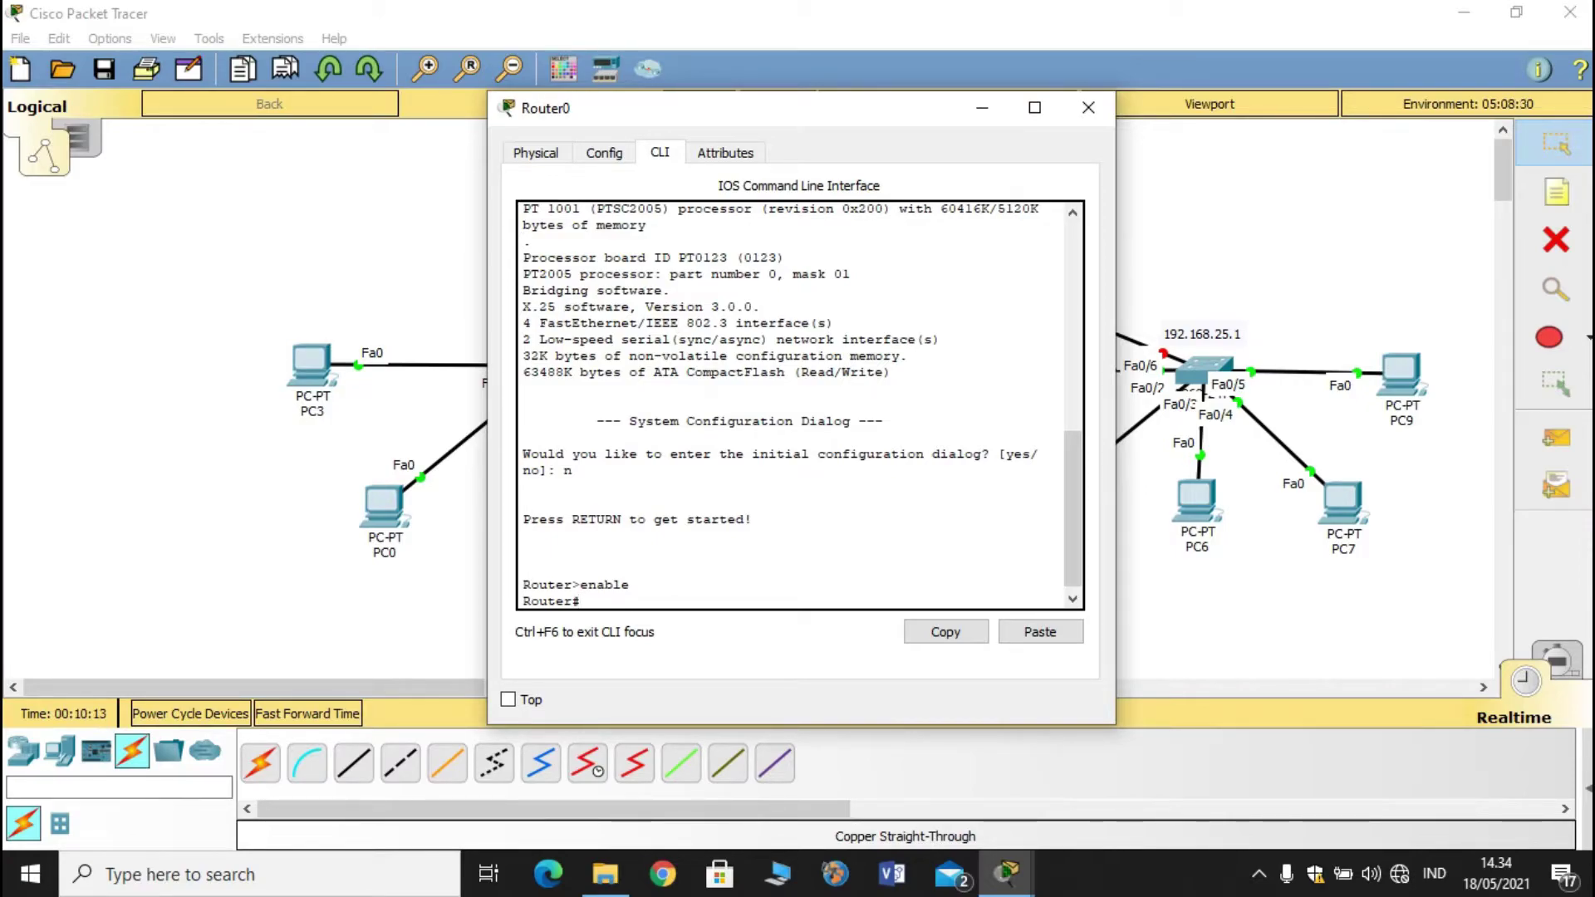
# - Try to select interface fa0/0 on Router0 directly from privileged mode
pyautogui.write('int fa0/0')
pyautogui.press('Return')
pyautogui.press('Up')
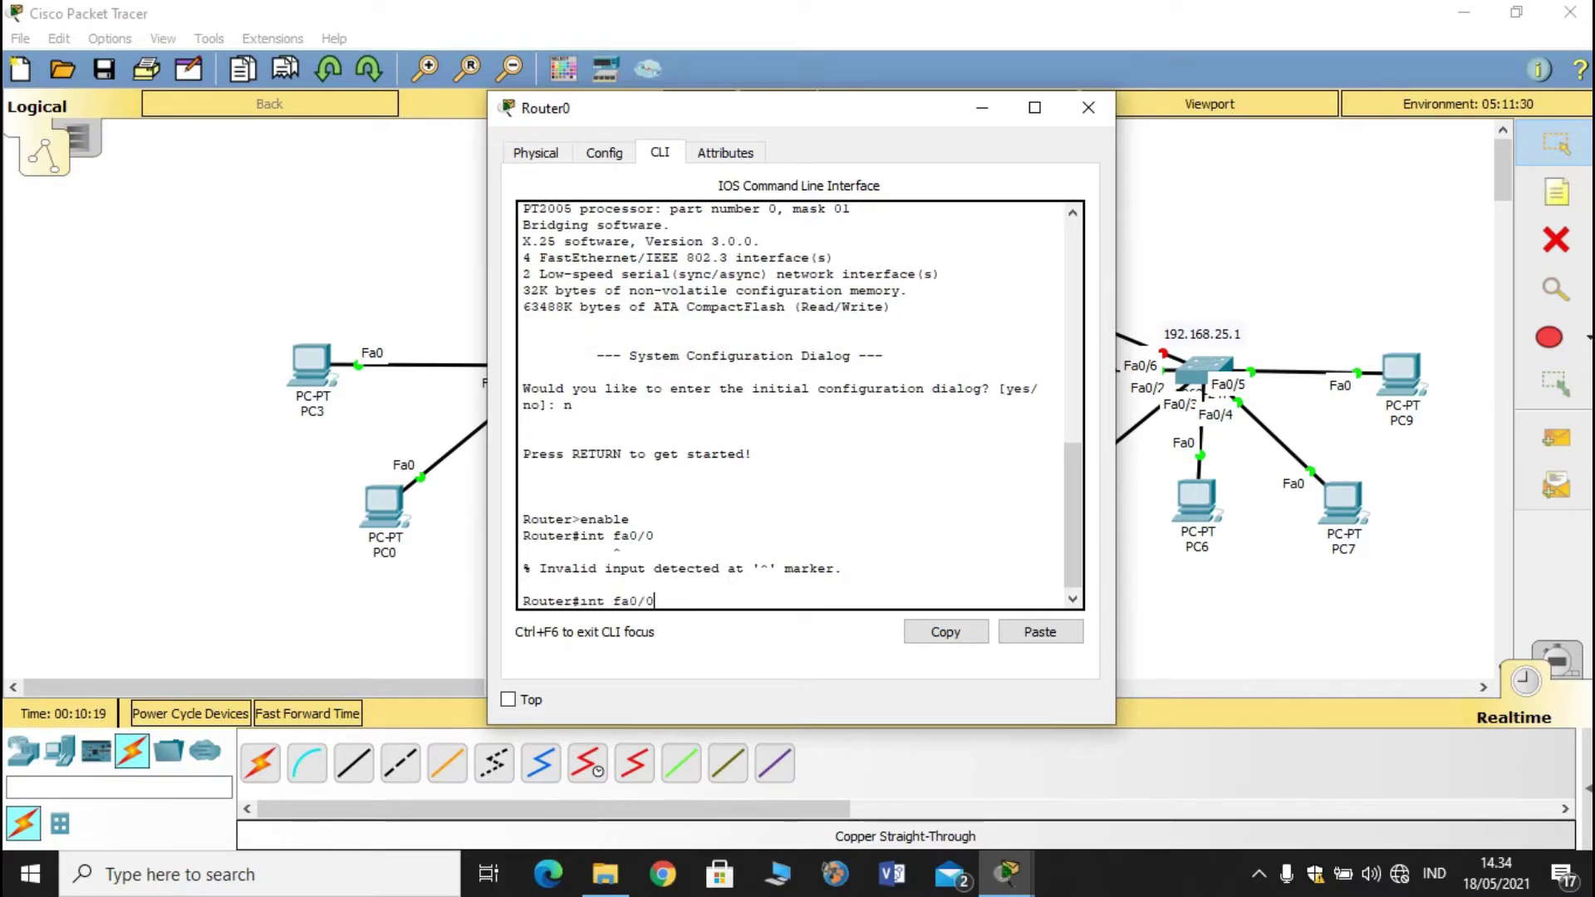
pyautogui.press('Up')
pyautogui.press('Down')
pyautogui.press('Up')
pyautogui.press('Down')
pyautogui.press('BackSpace')
pyautogui.press('BackSpace')
pyautogui.press('BackSpace')
pyautogui.press('BackSpace')
pyautogui.press('BackSpace')
pyautogui.press('BackSpace')
pyautogui.press('BackSpace')
pyautogui.press('BackSpace')
pyautogui.press('BackSpace')
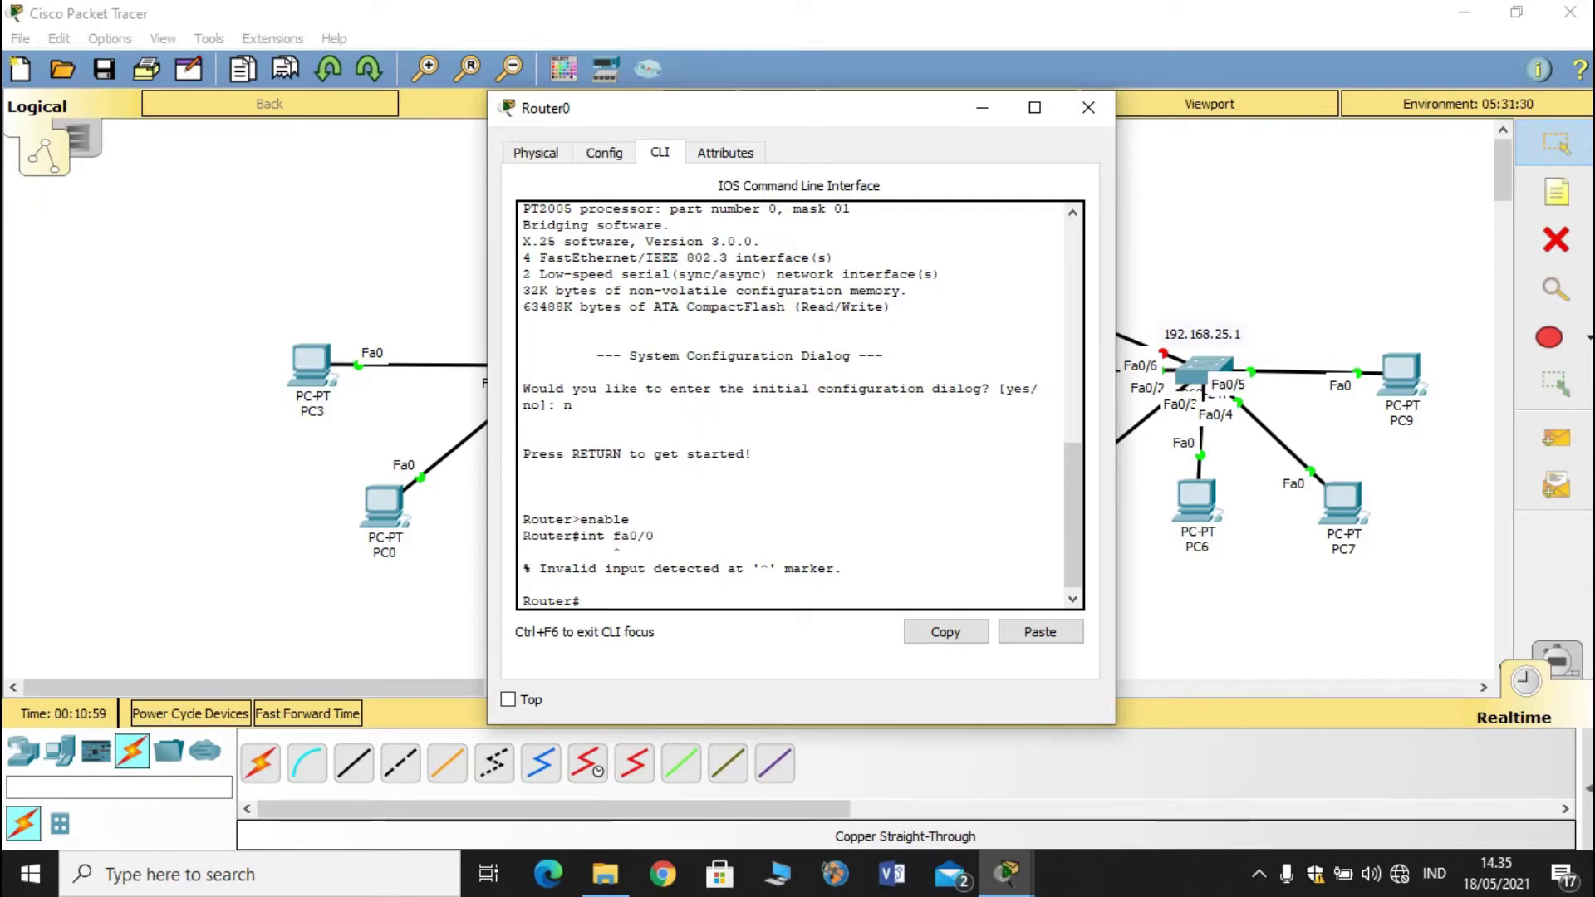
# - Enter Router0's global configuration mode with conf term and select interface fa0/0
pyautogui.write('conf term')
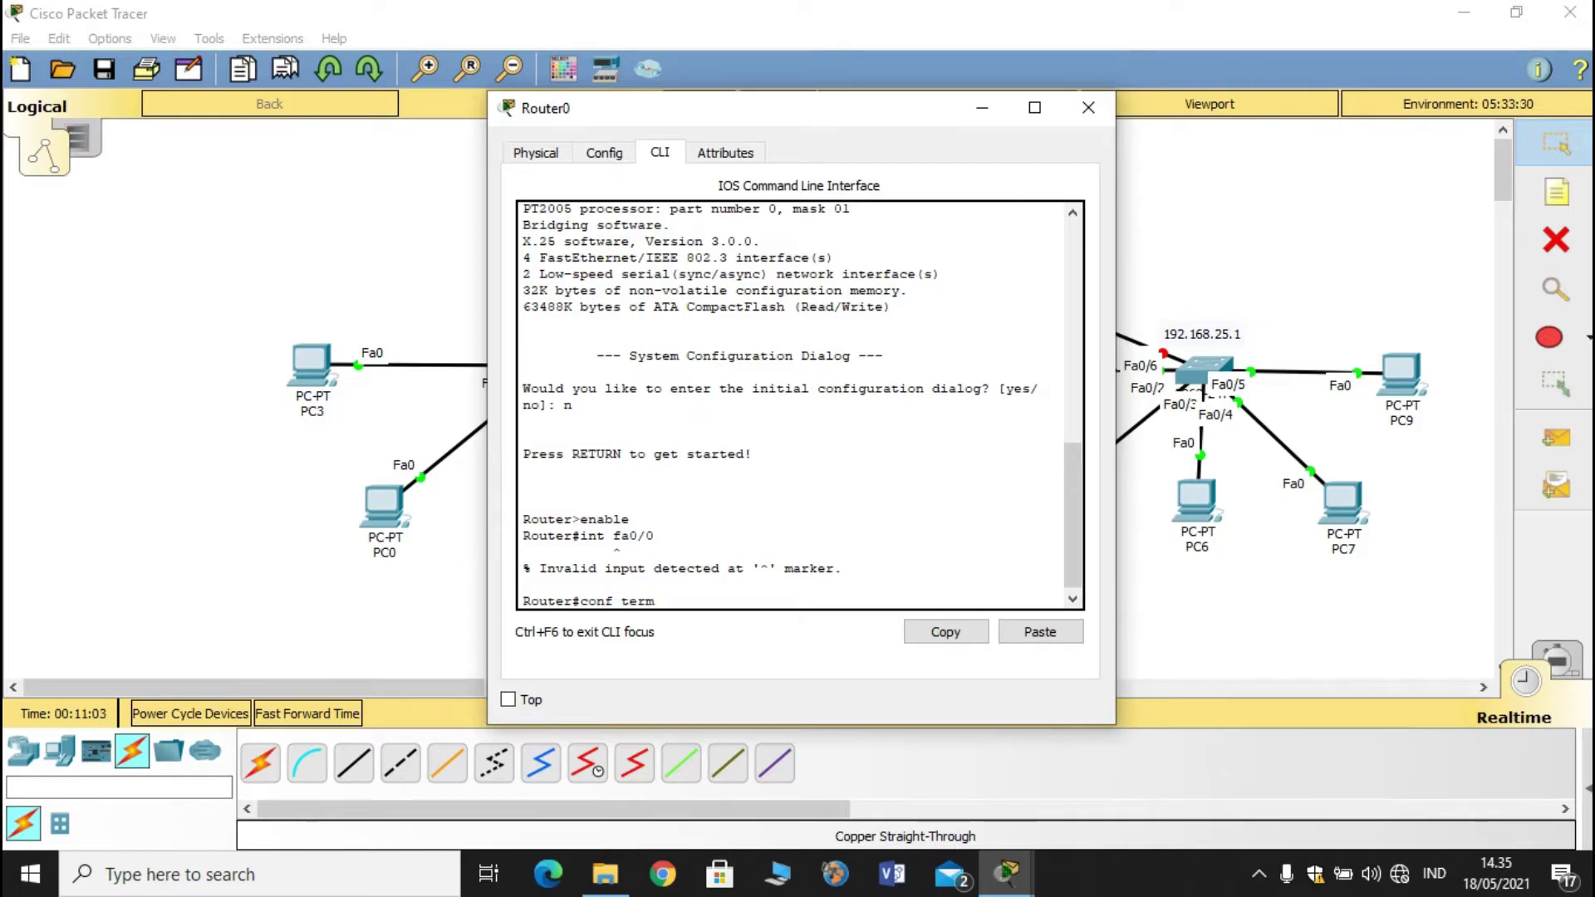
pyautogui.press('Return')
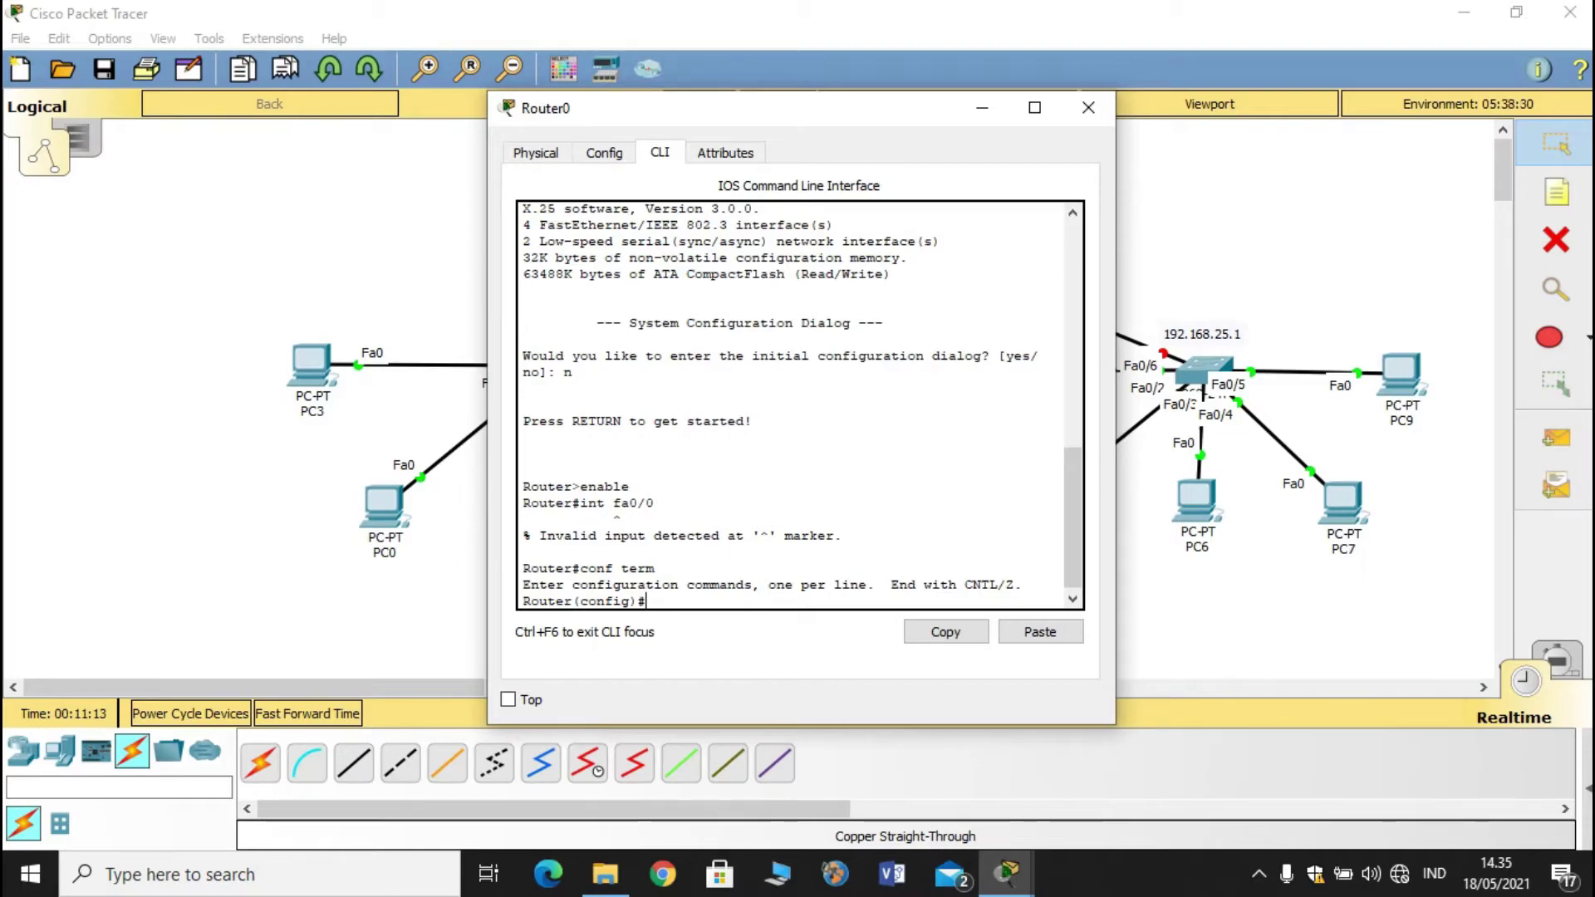
pyautogui.write('int fa0/0')
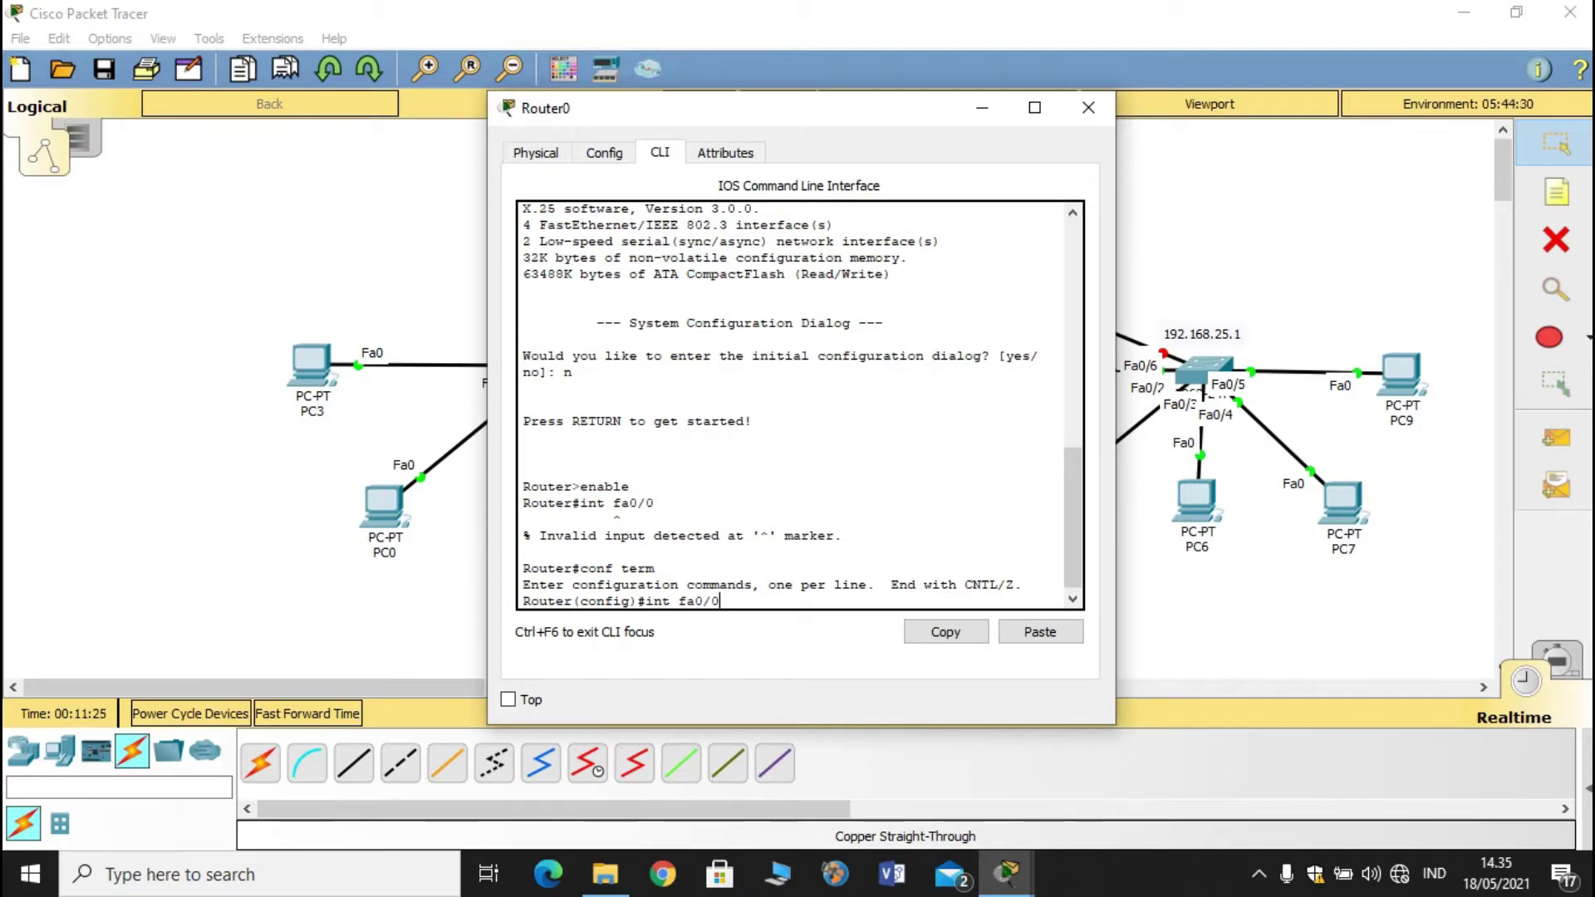
pyautogui.press('Return')
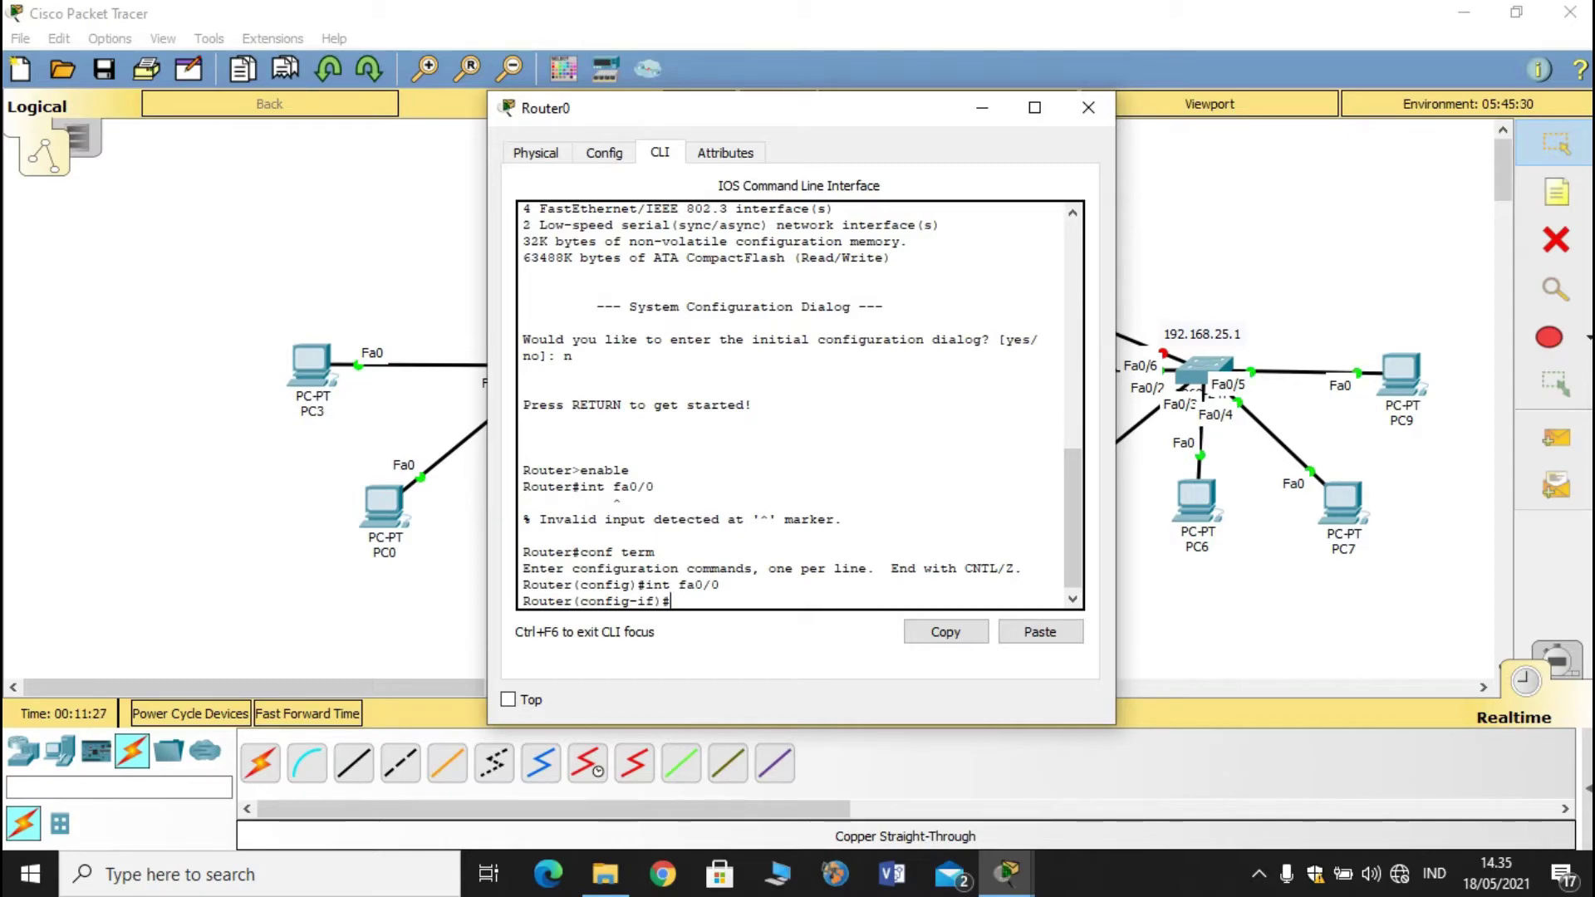
pyautogui.moveTo(523, 600); pyautogui.dragTo(663, 601)
pyautogui.click(723, 585)
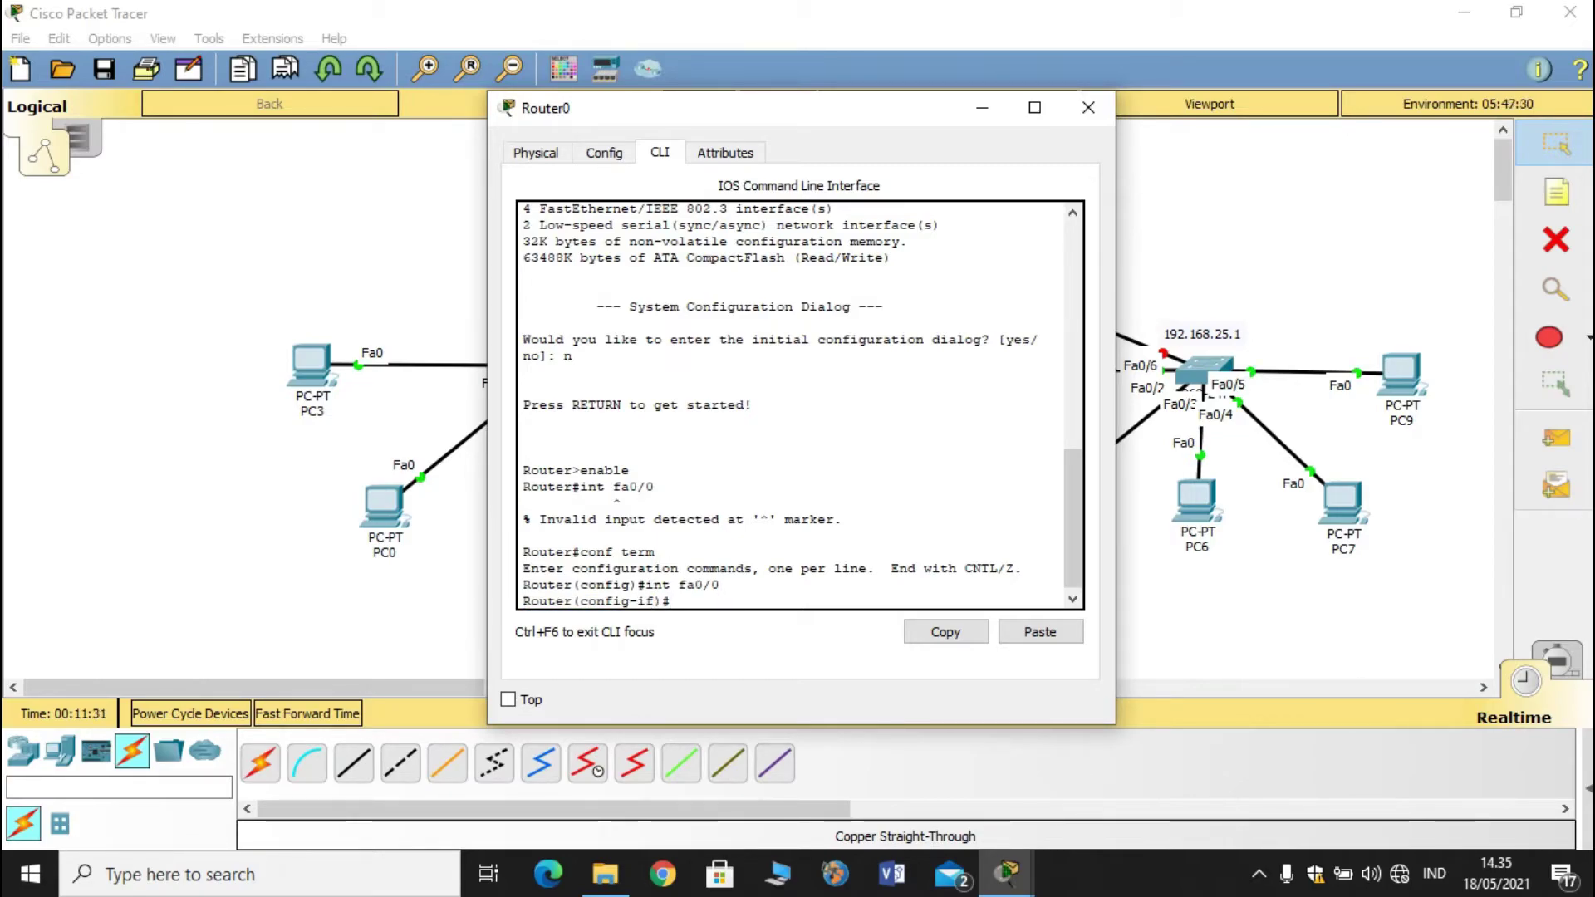
pyautogui.moveTo(655, 600); pyautogui.dragTo(581, 601)
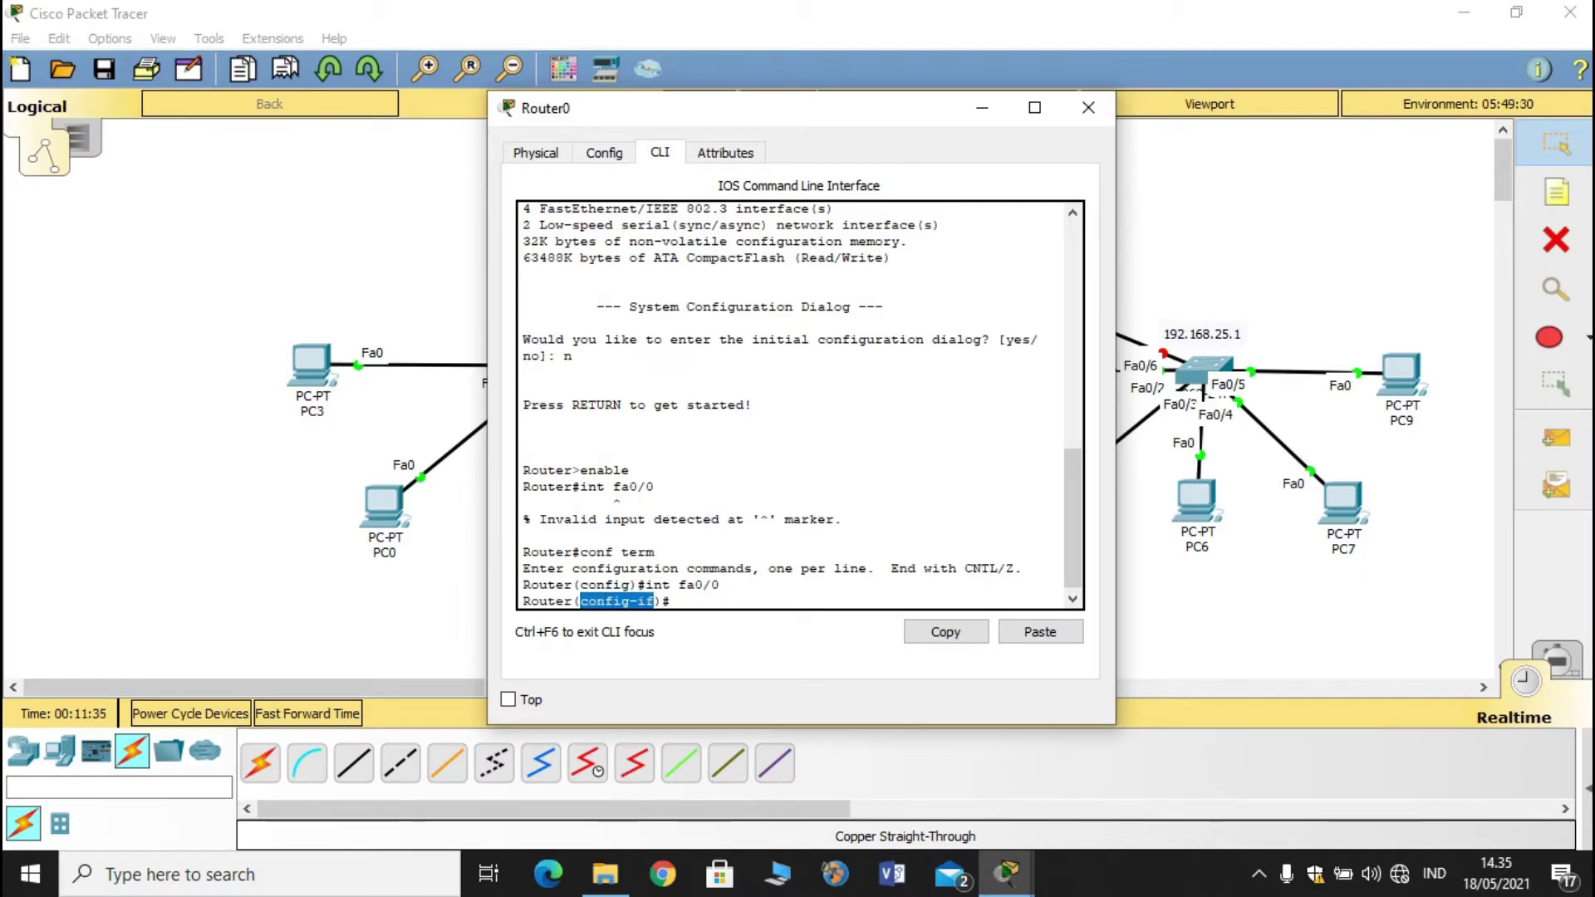
pyautogui.click(581, 600)
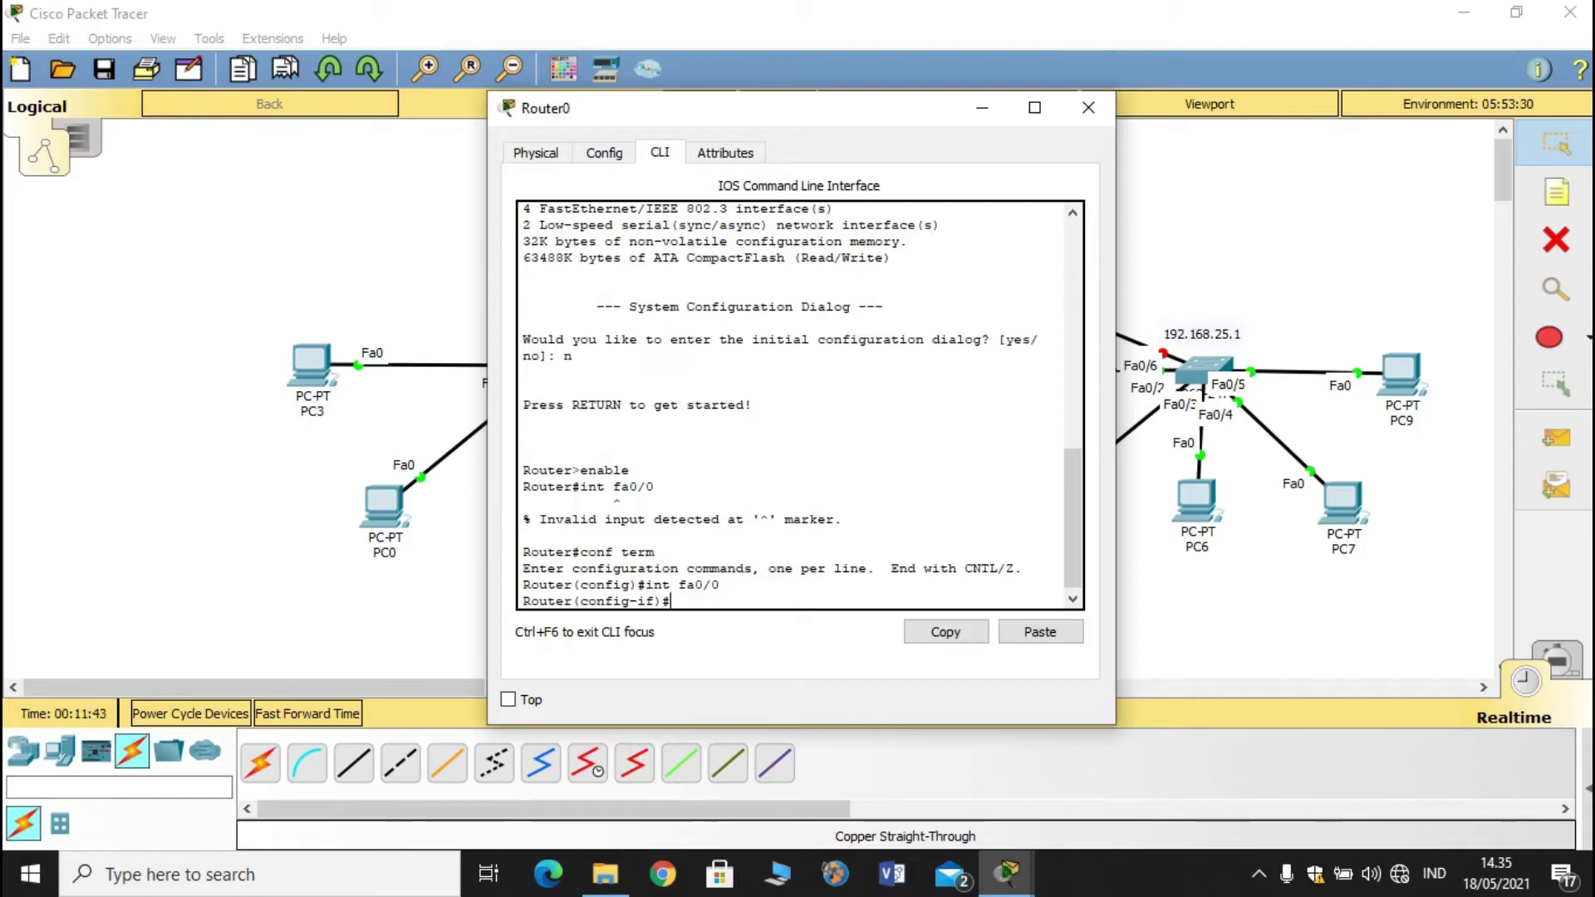
# - Assign IP address 192.168.13.1 with mask 255.255.255.0 to Router0's fa0/0 interface and enable it with no shutdown
pyautogui.moveTo(748, 108); pyautogui.dragTo(957, 134)
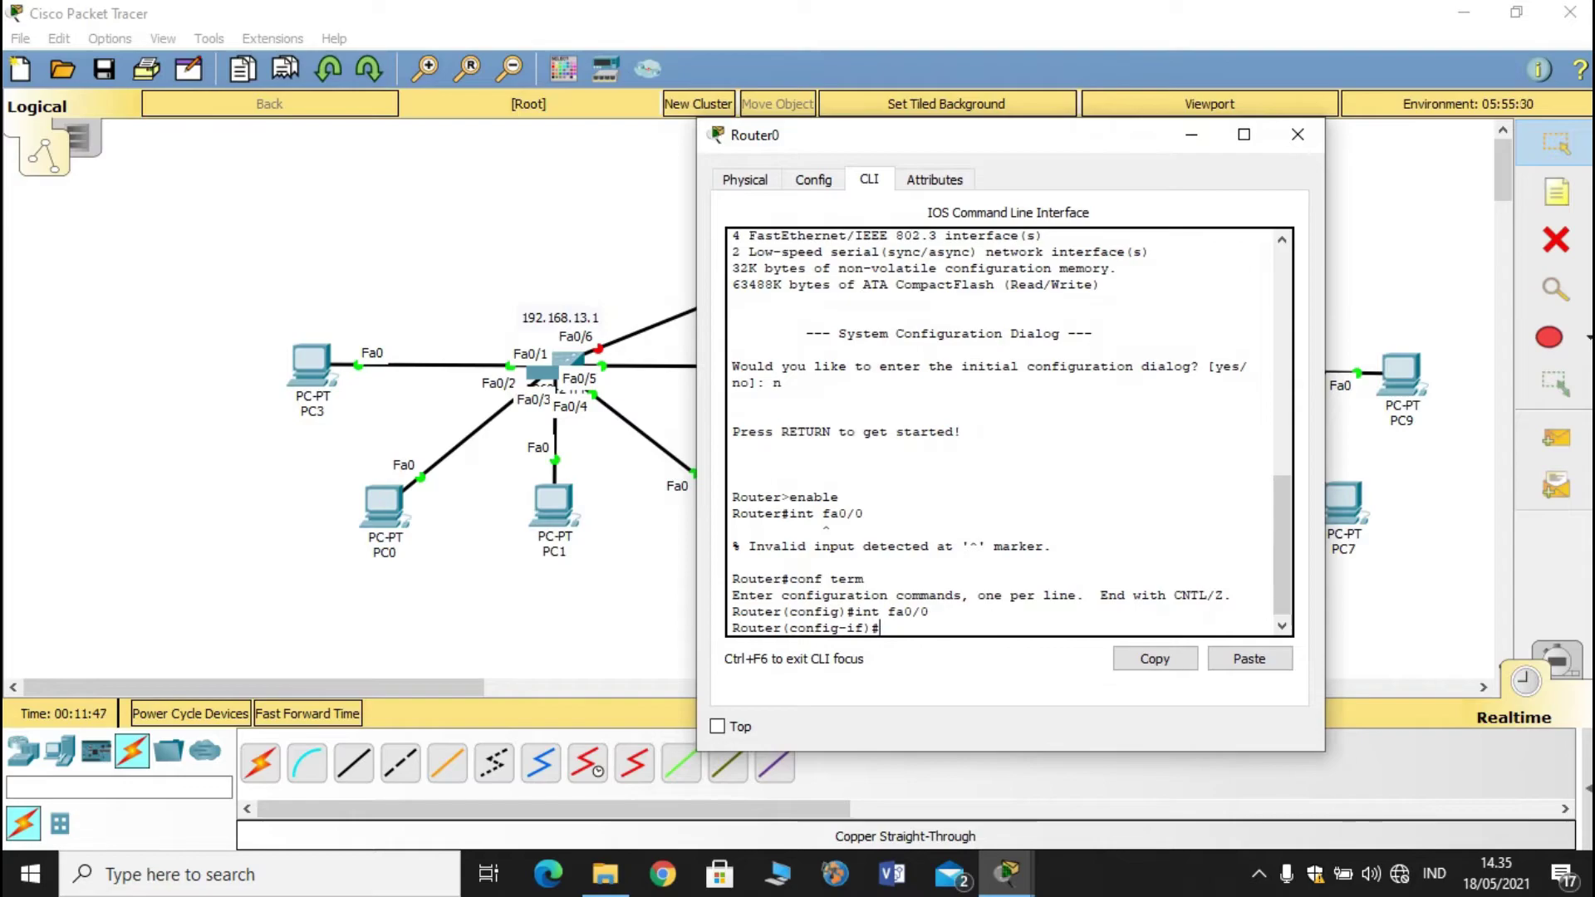
pyautogui.write('ip address')
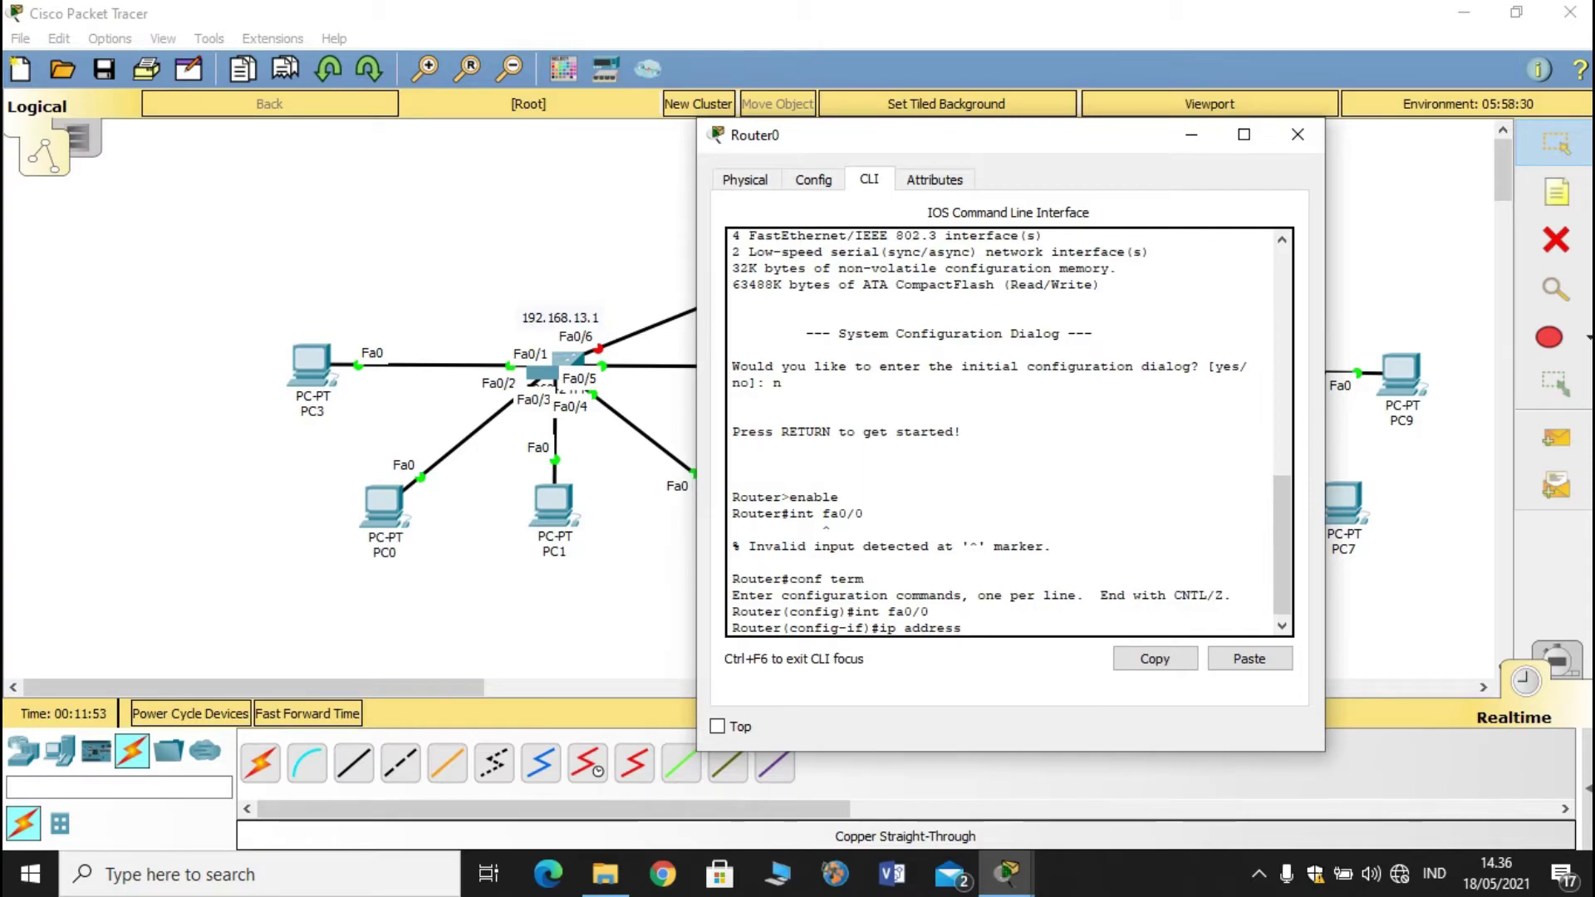
pyautogui.write(' 192')
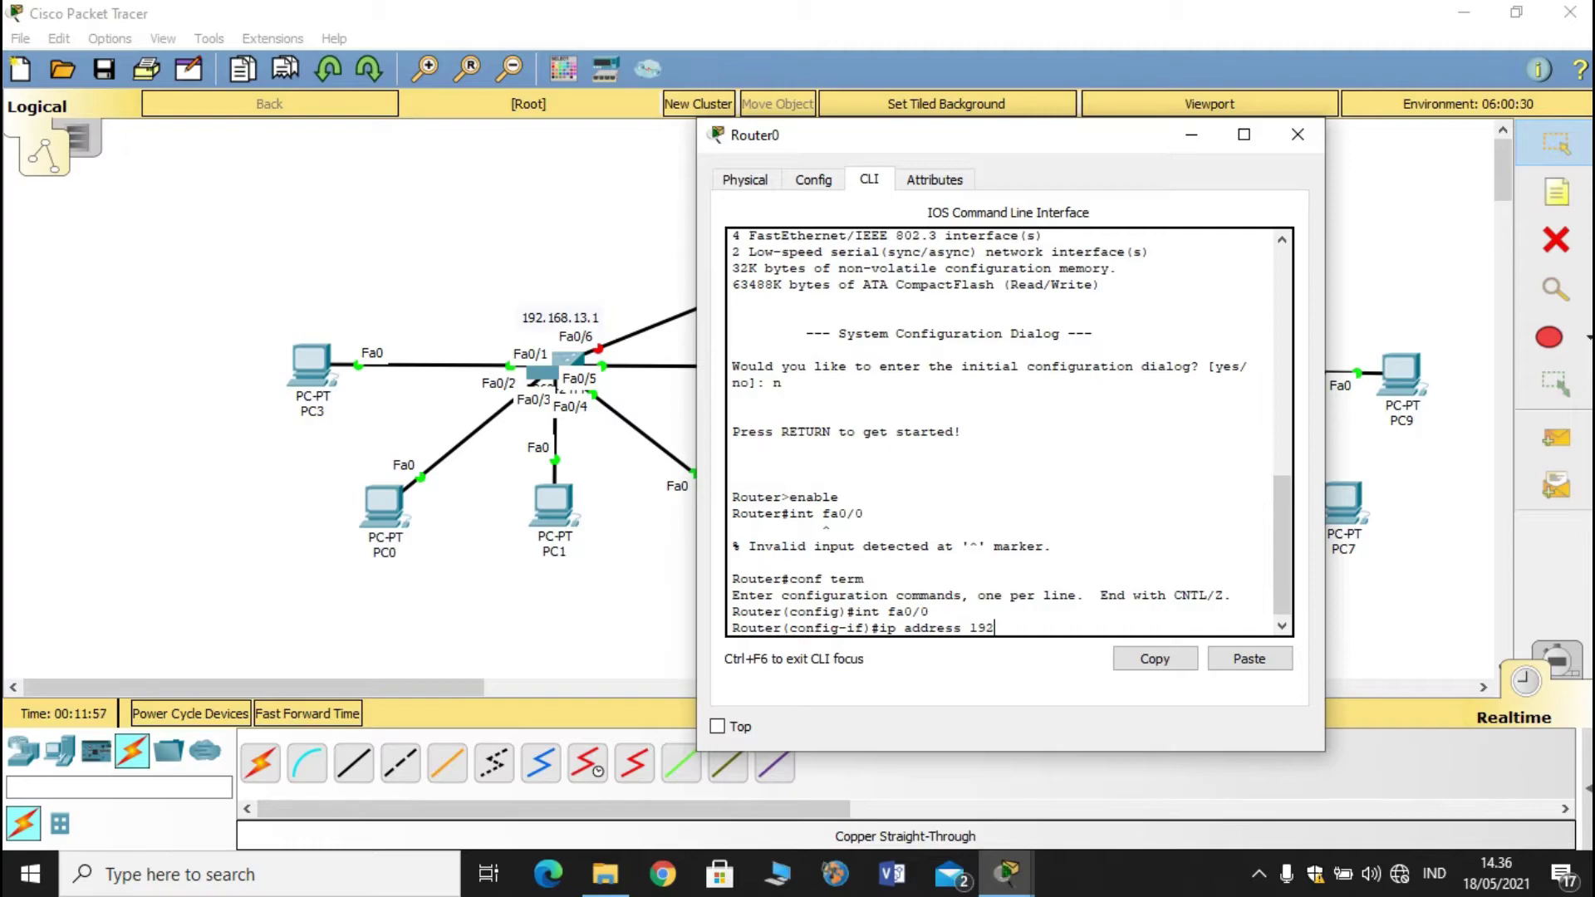
pyautogui.write('.168.')
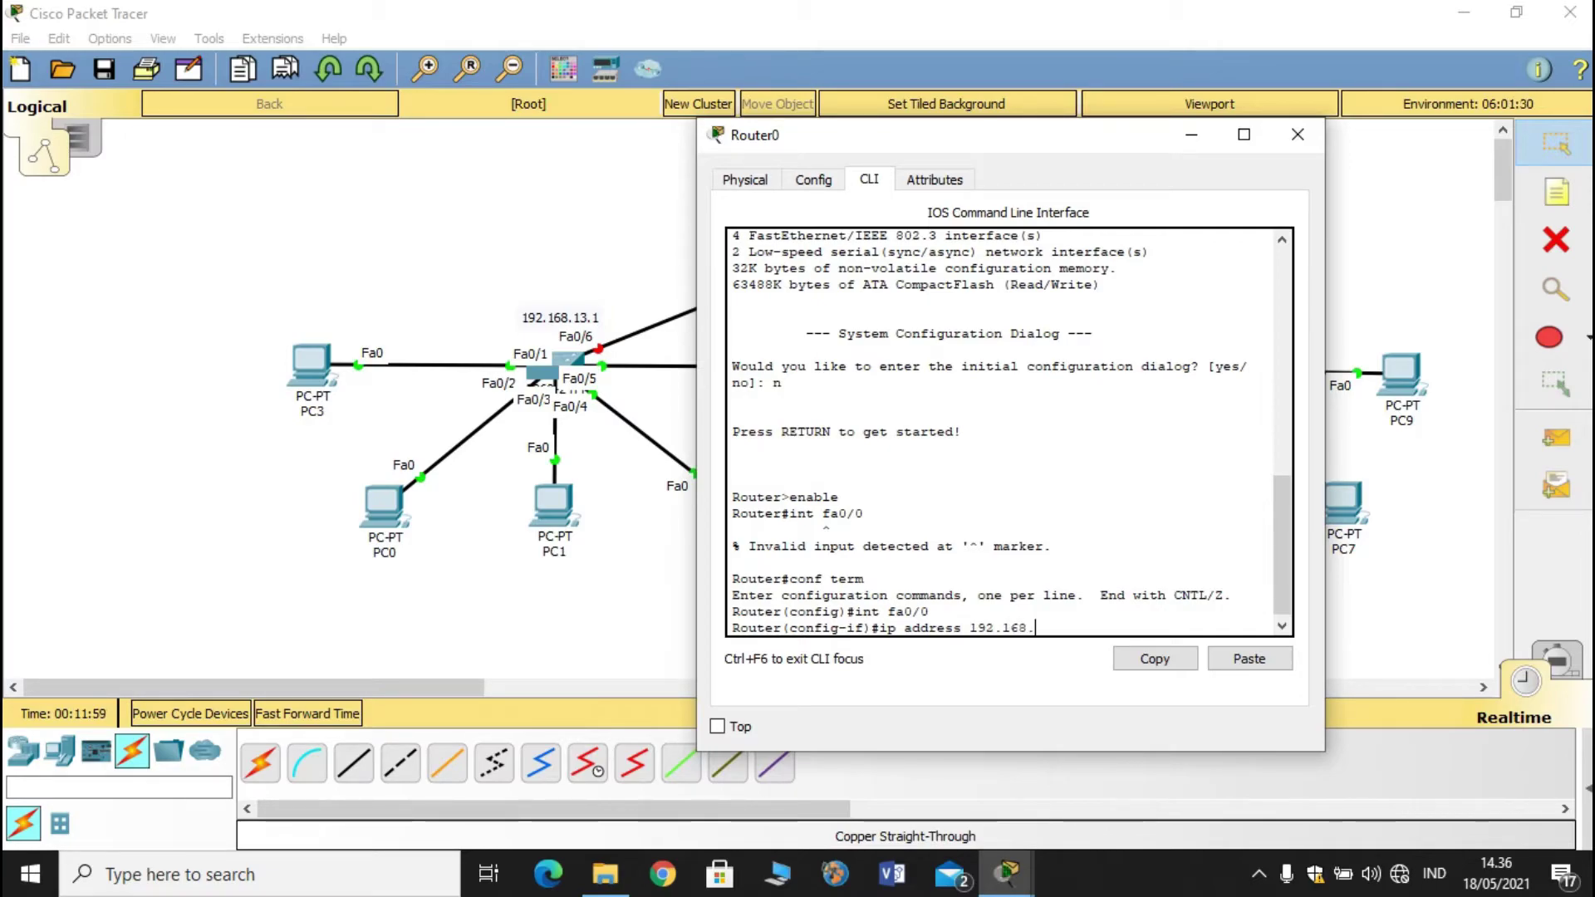
pyautogui.write('13.1255')
pyautogui.press('BackSpace')
pyautogui.press('BackSpace')
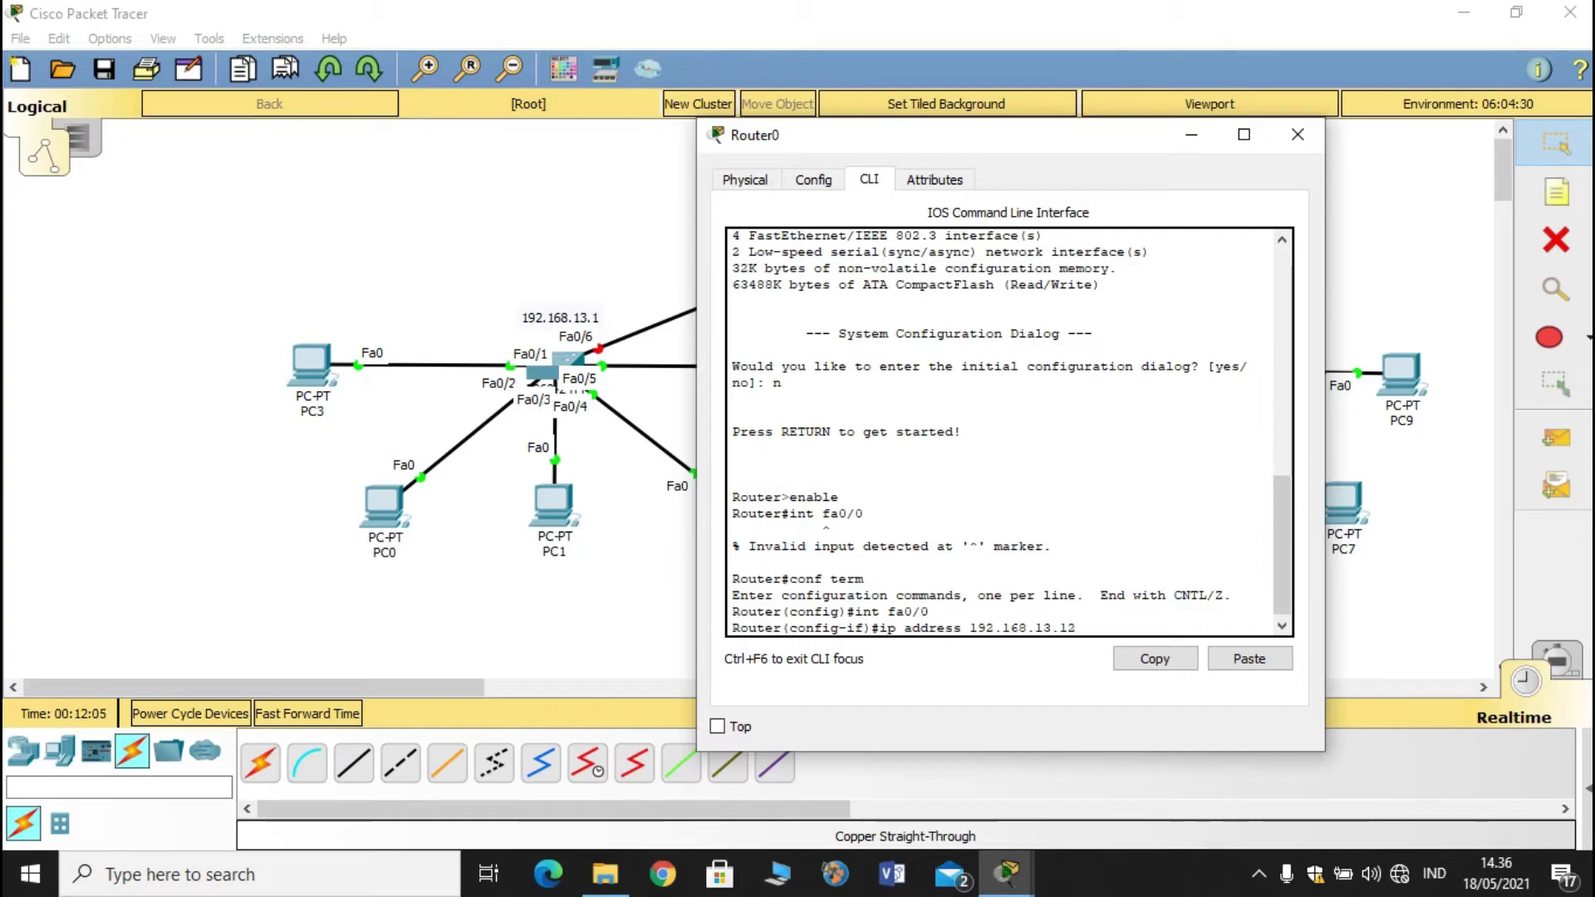
pyautogui.press('BackSpace')
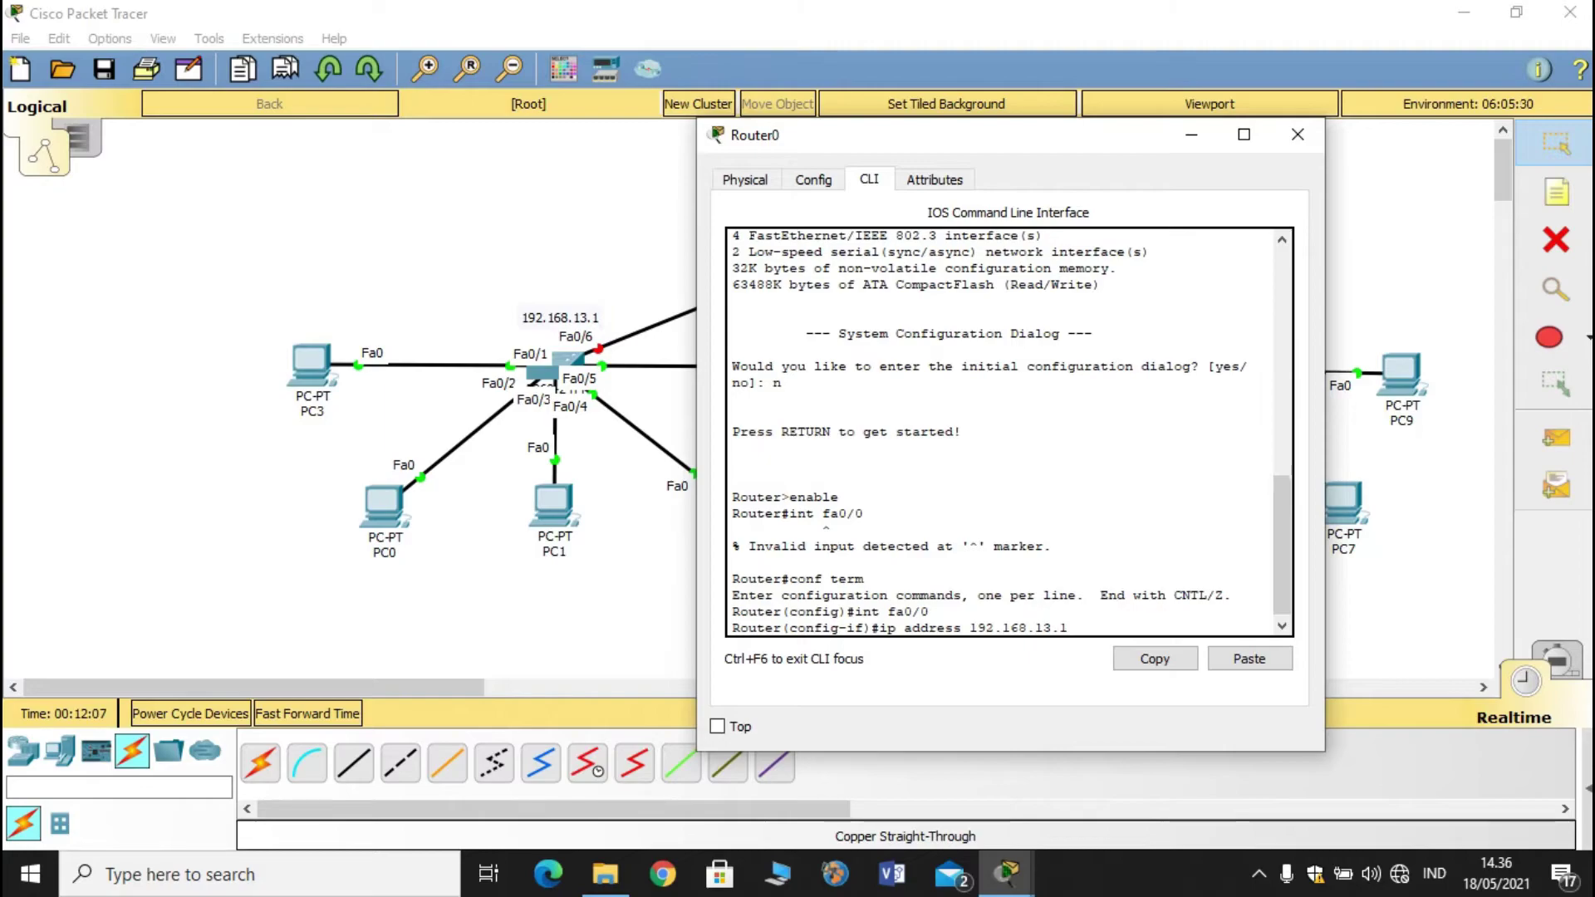
pyautogui.write('255.255.255.0')
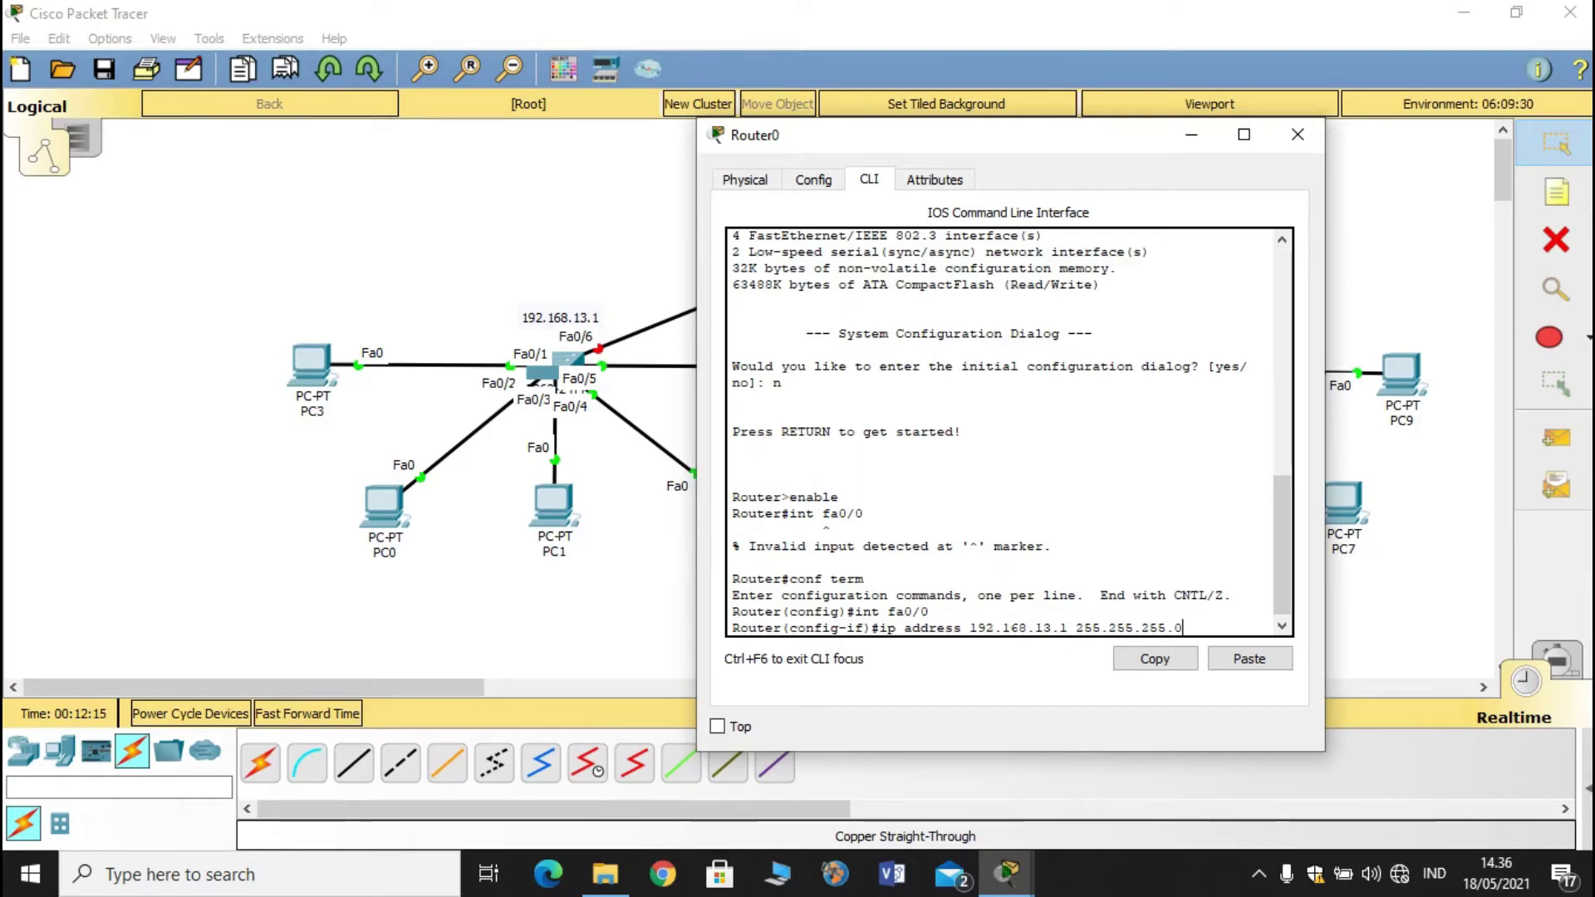
pyautogui.press('Return')
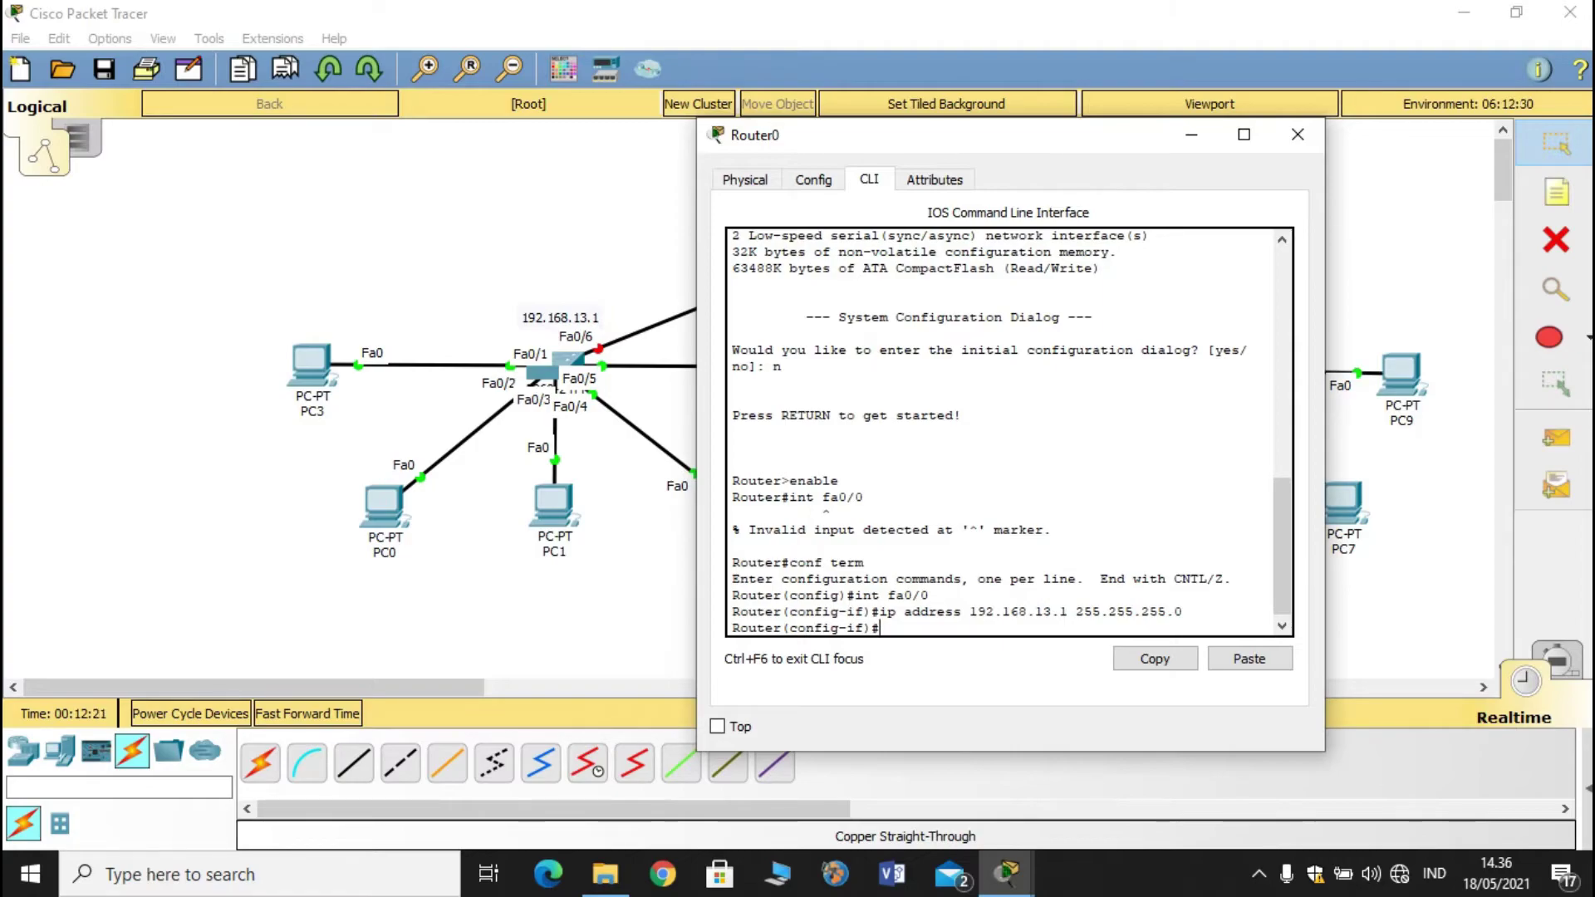
pyautogui.write('no shutdown')
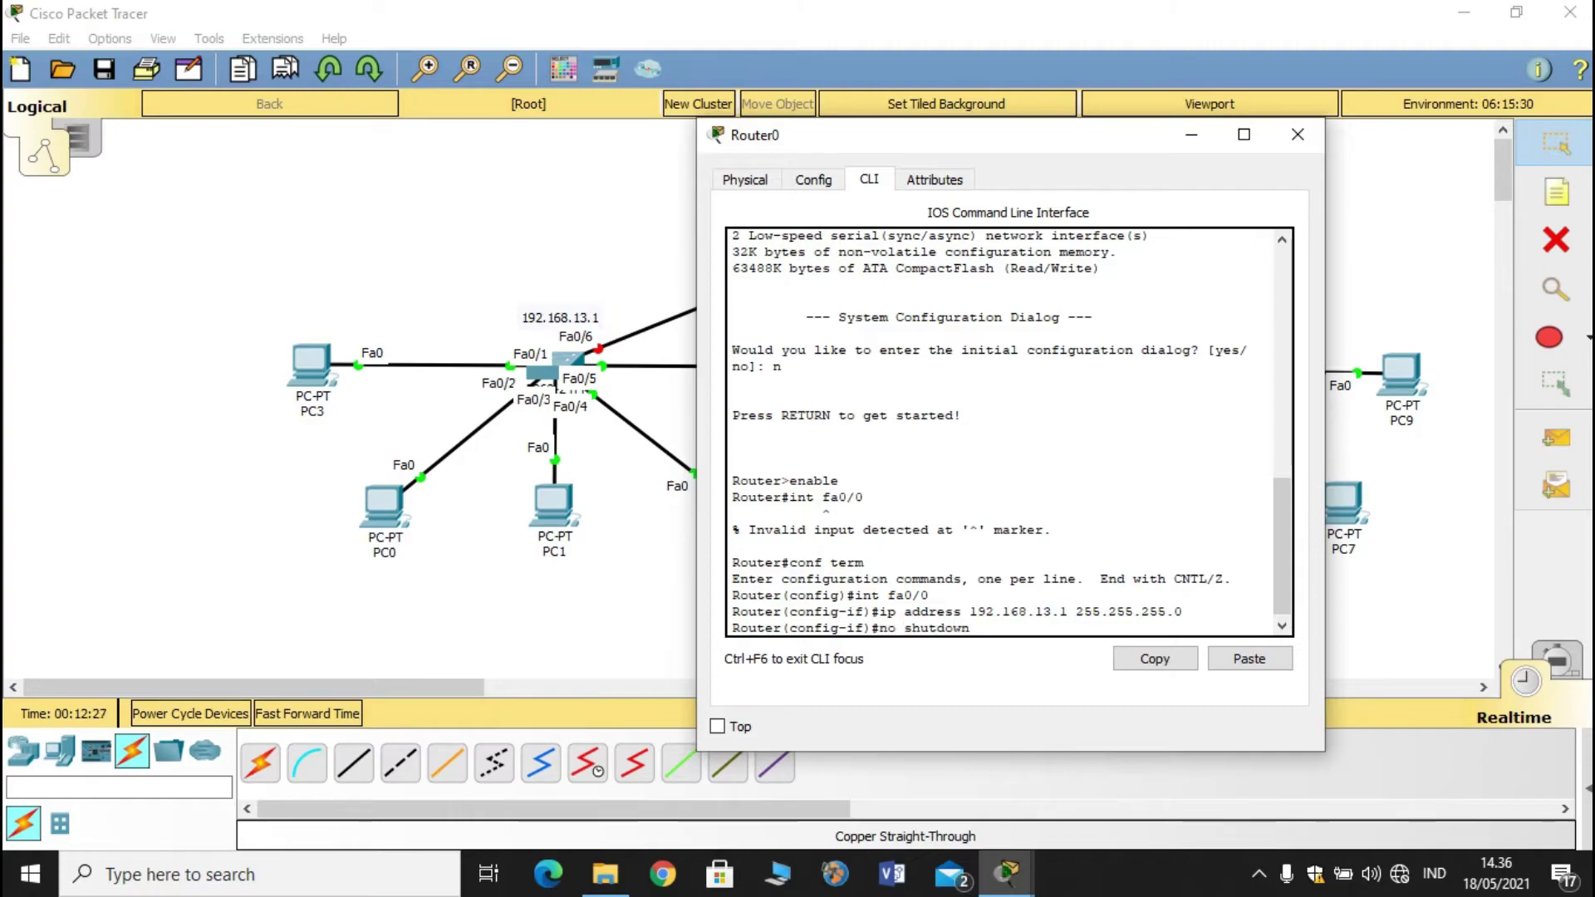
pyautogui.press('Return')
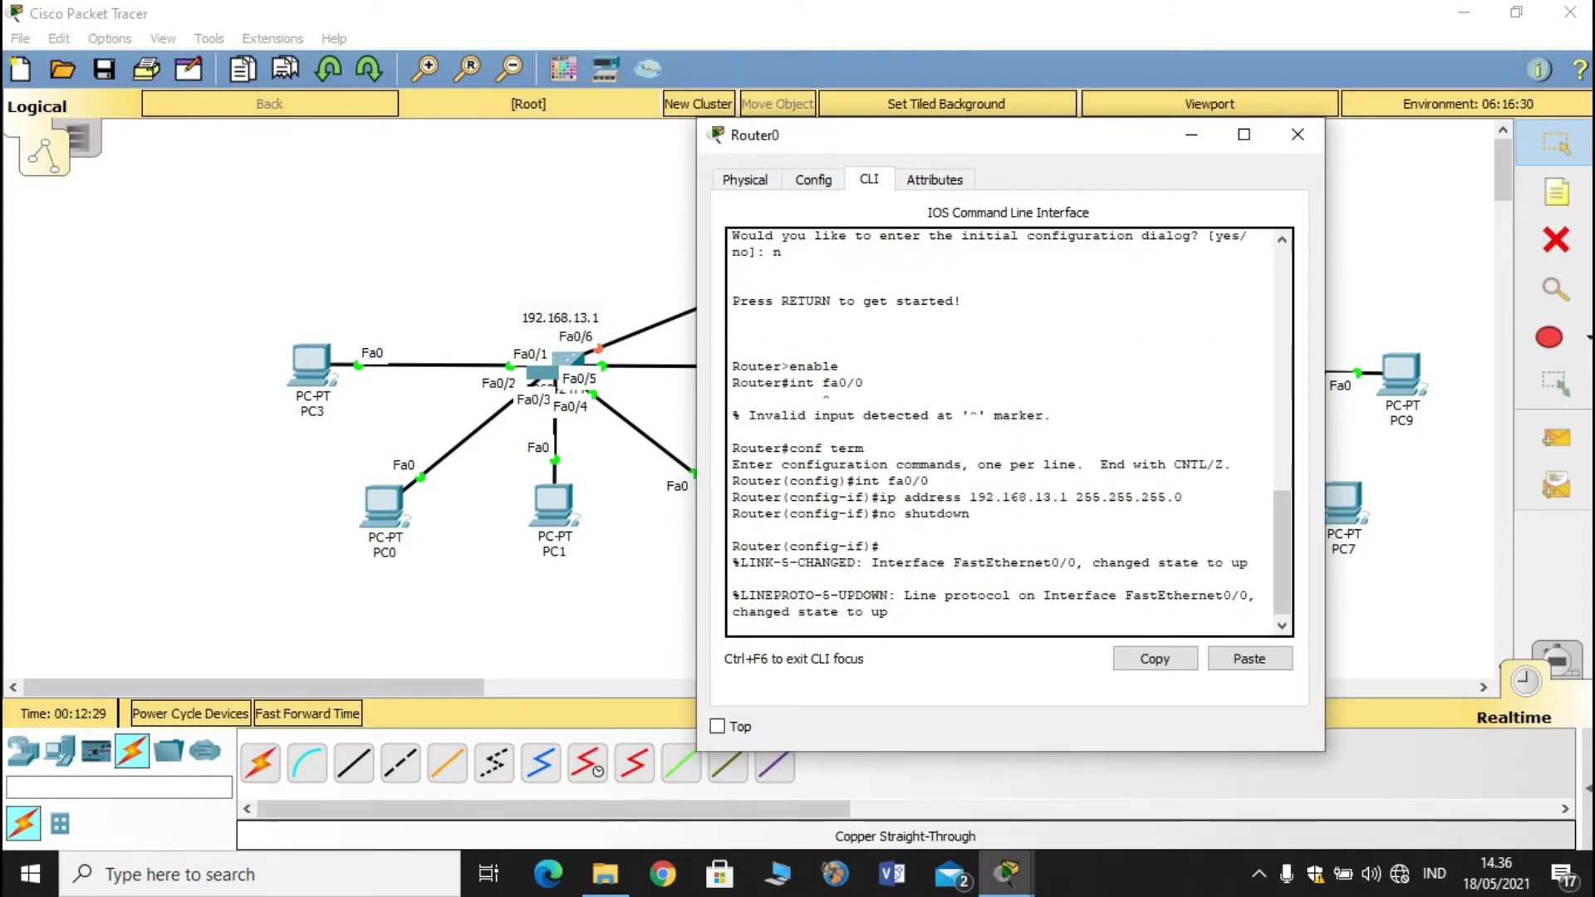
# - Exit the fa0/0 interface configuration on Router0 and select interface fa 1/0 from global configuration mode
pyautogui.moveTo(956, 135); pyautogui.dragTo(968, 372)
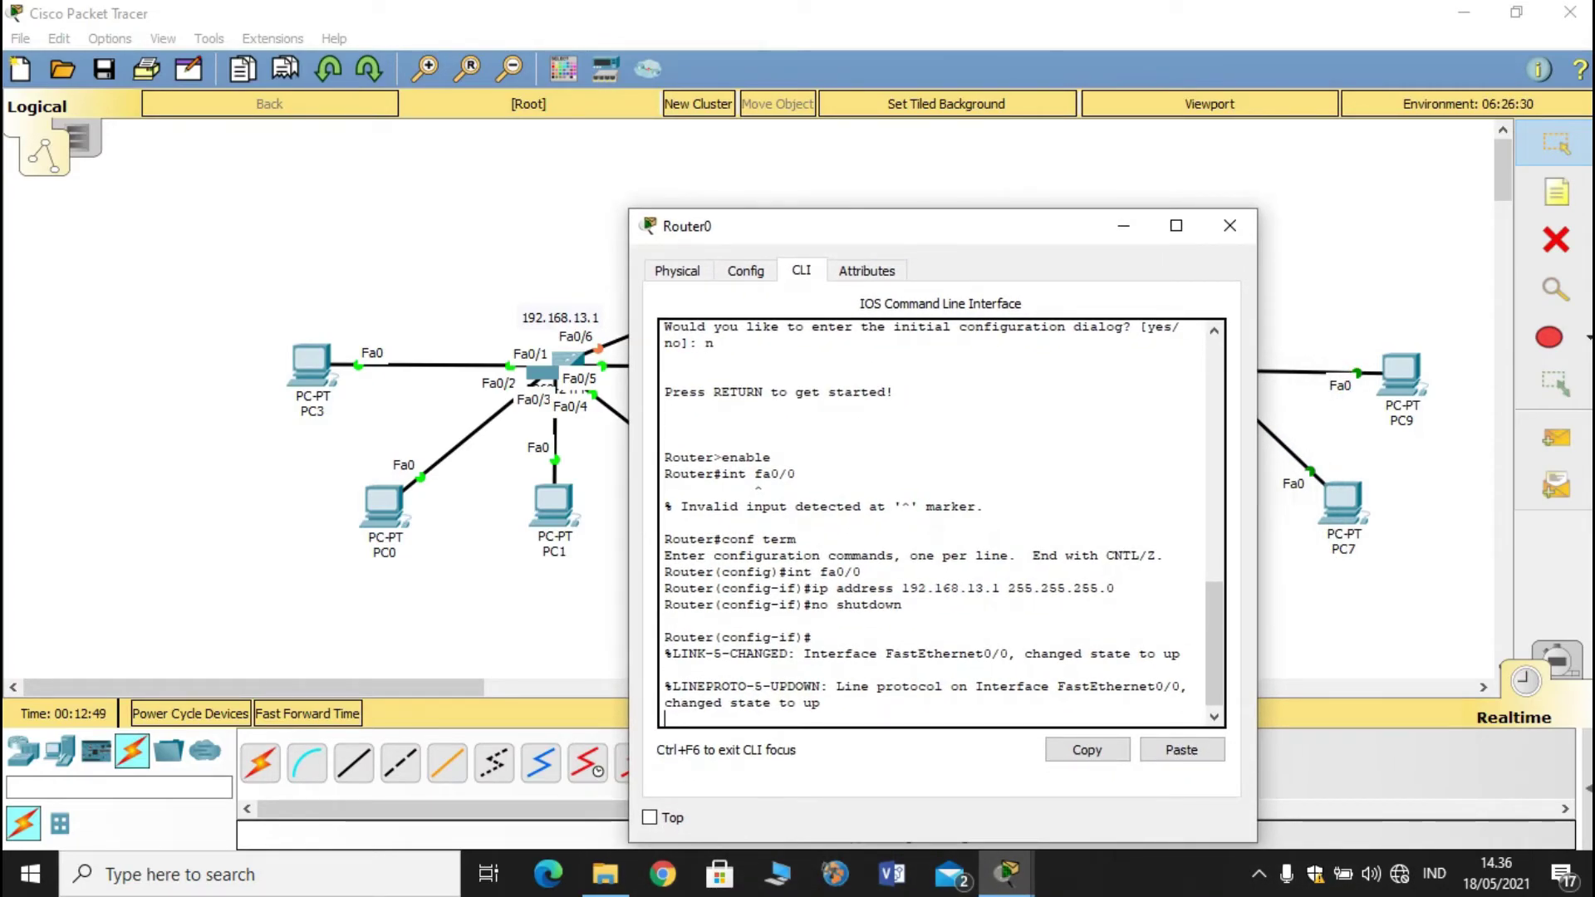
pyautogui.press('Return')
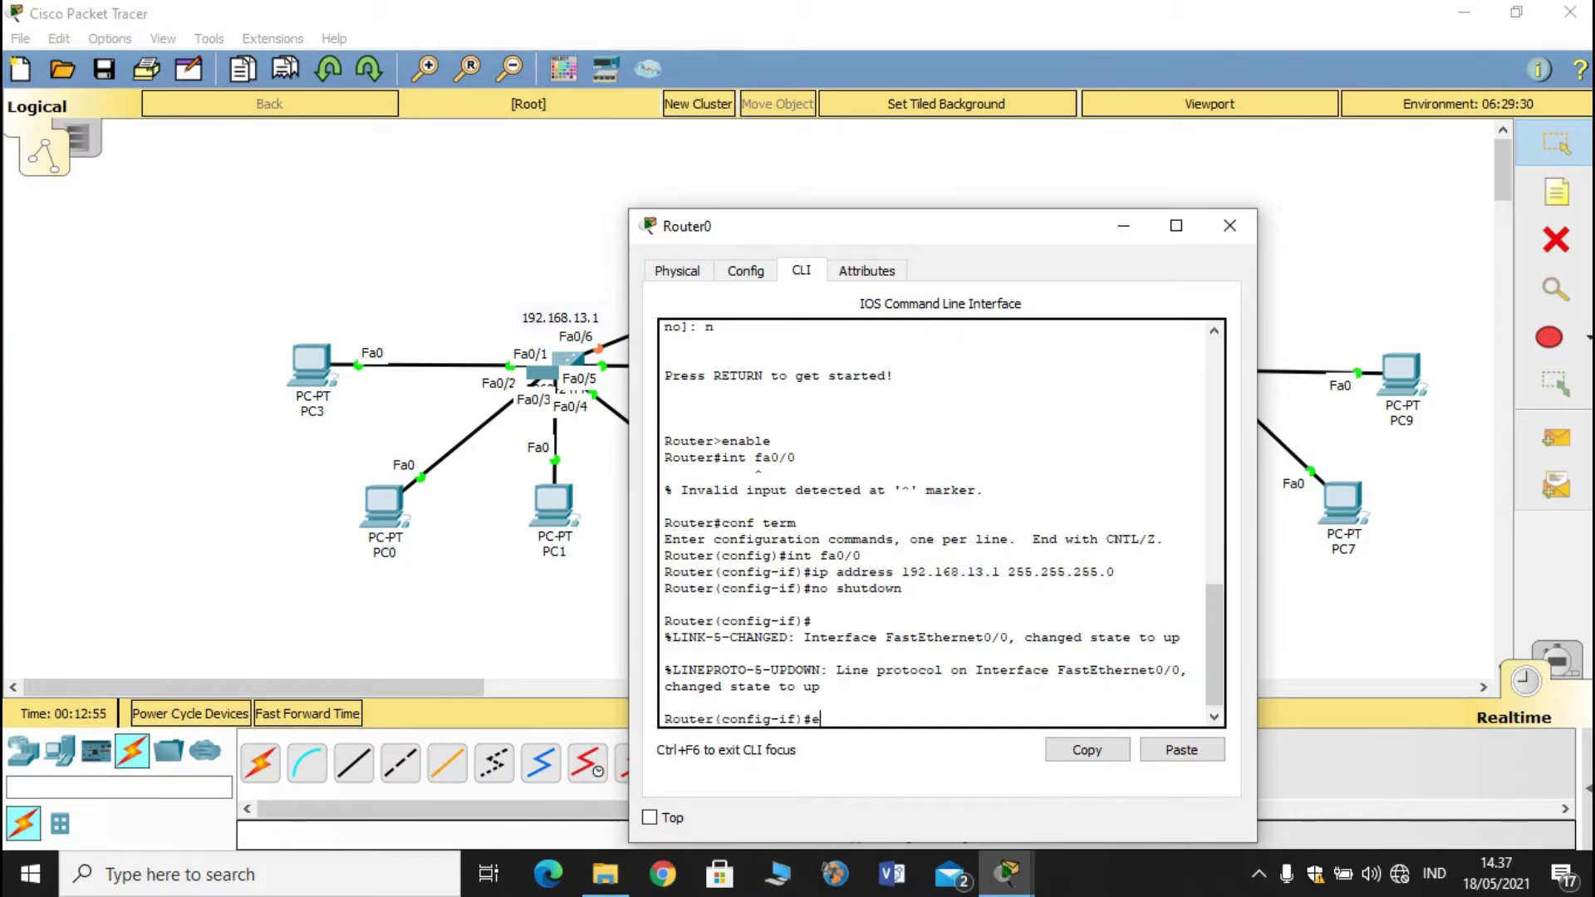
pyautogui.press('Return')
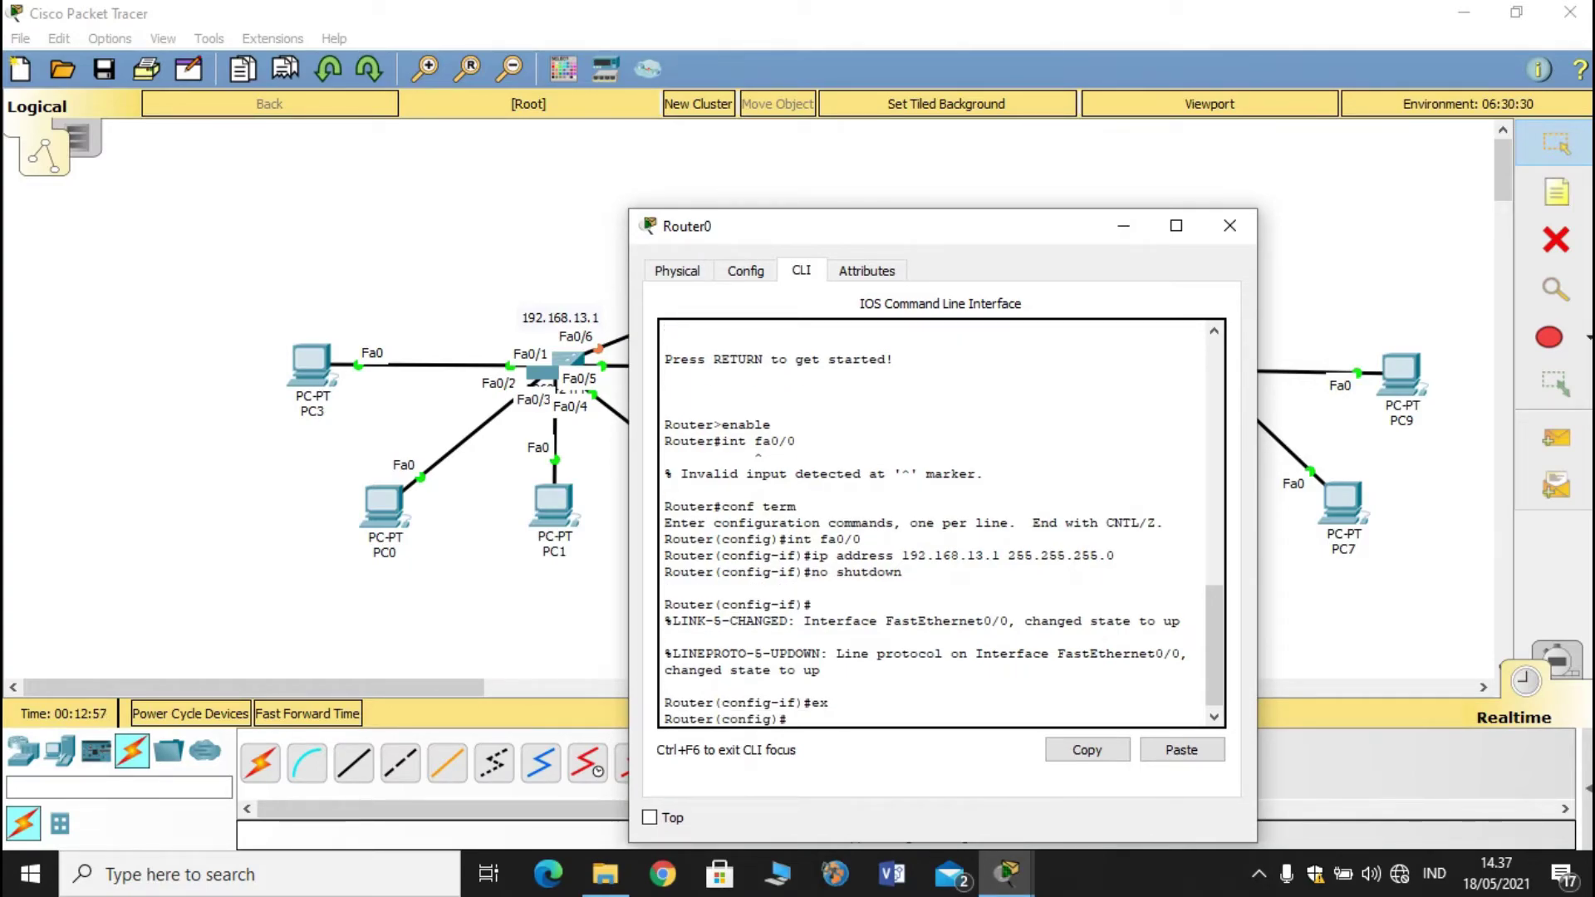
pyautogui.moveTo(938, 226); pyautogui.dragTo(471, 170)
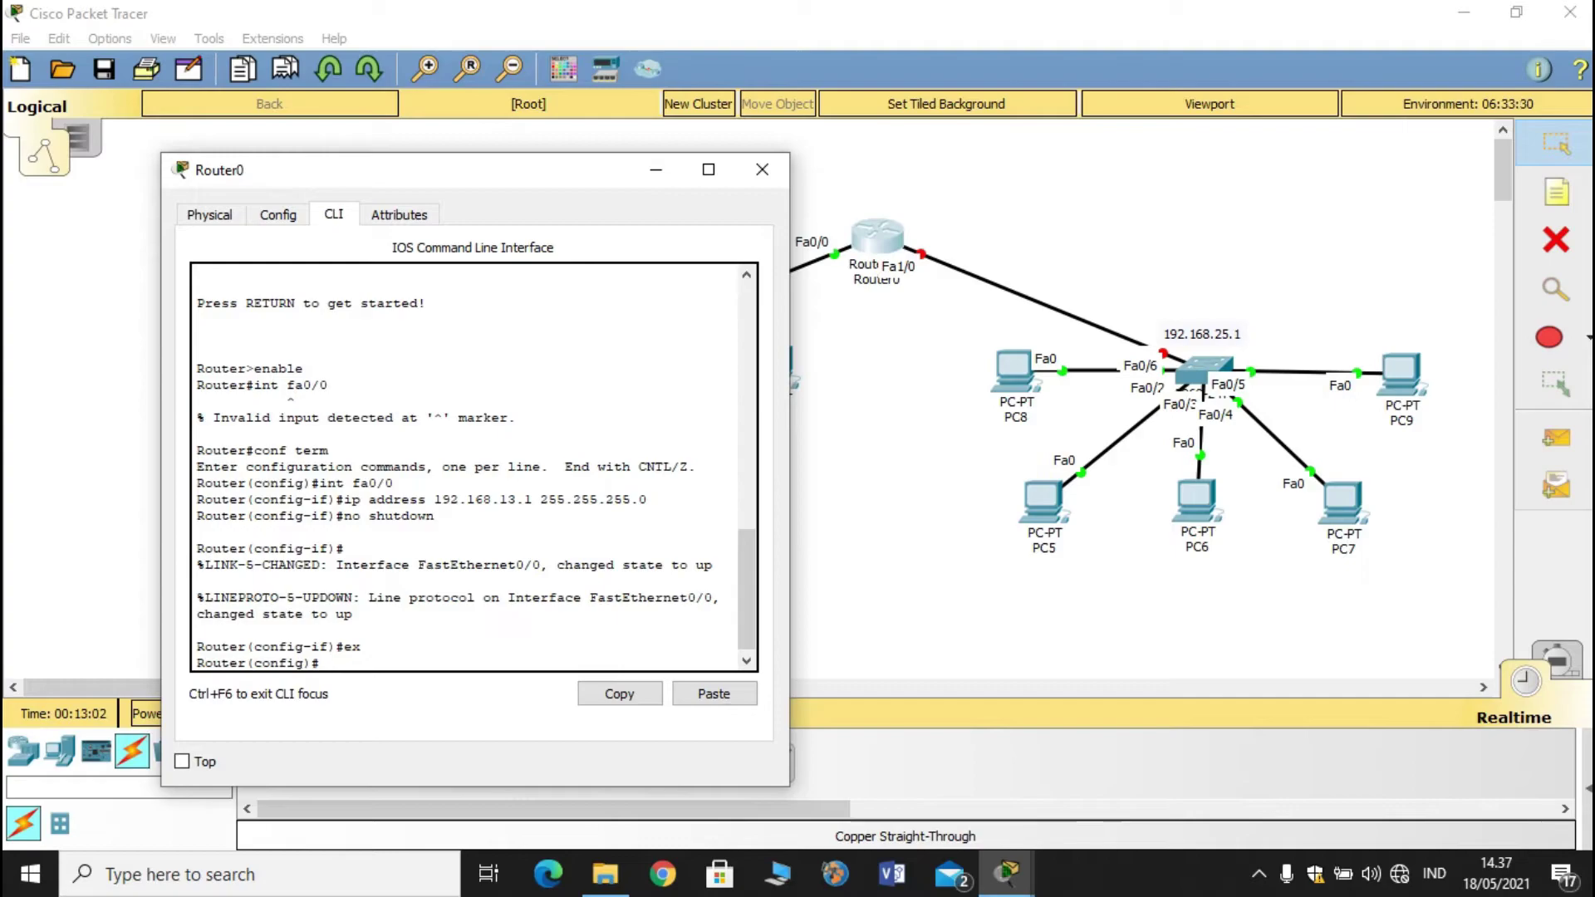
pyautogui.moveTo(471, 170); pyautogui.dragTo(999, 187)
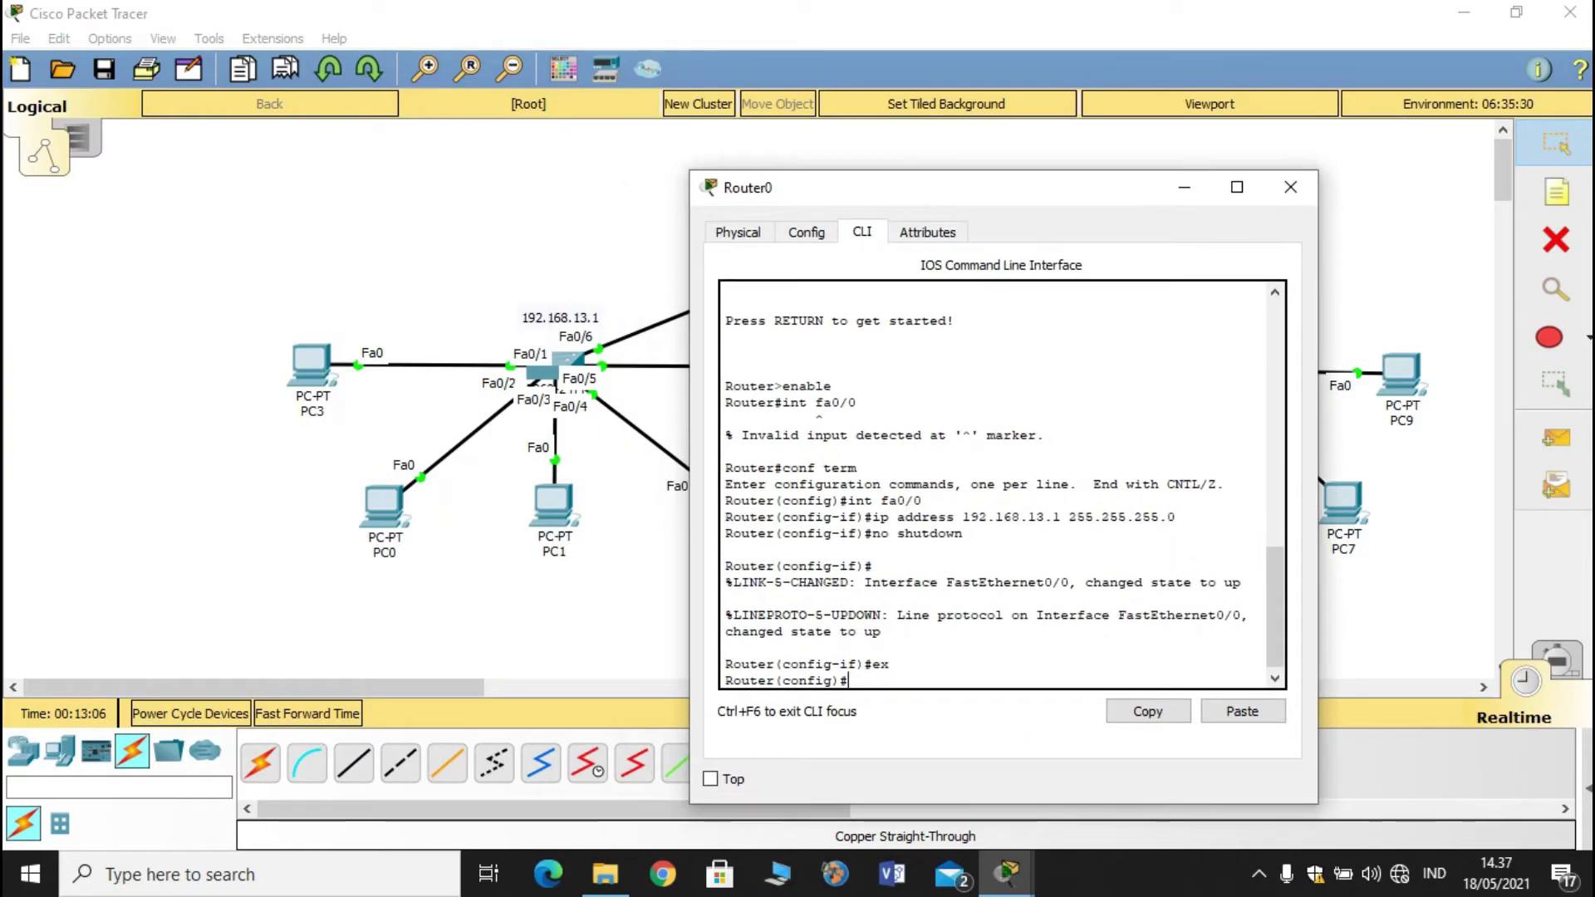
pyautogui.moveTo(831, 187); pyautogui.dragTo(1031, 179)
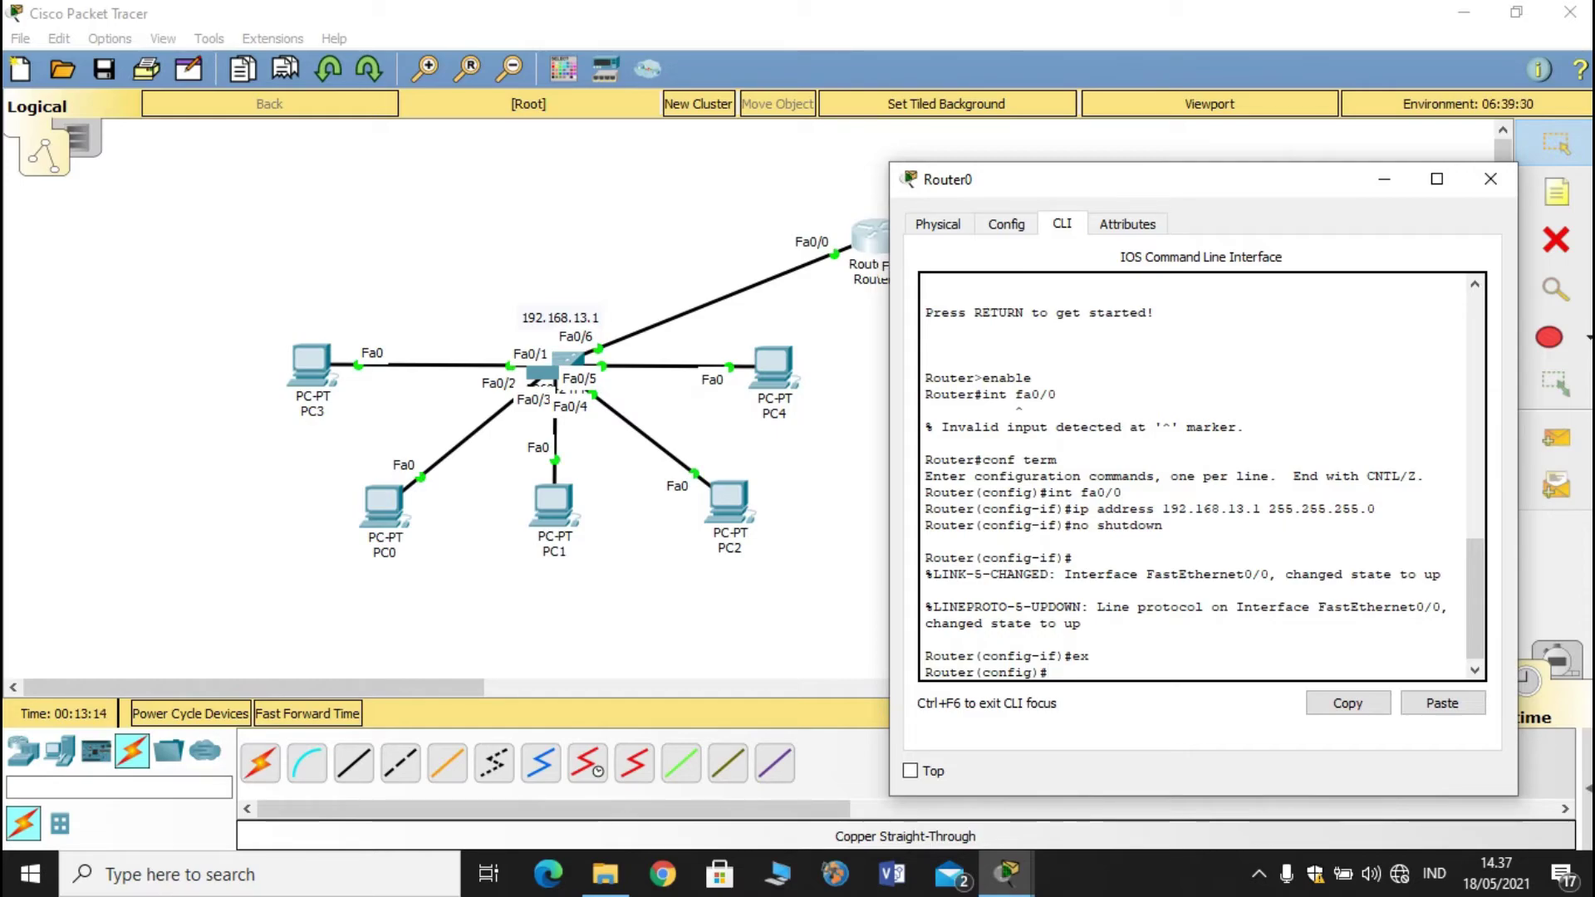
pyautogui.write('int fa 1/0')
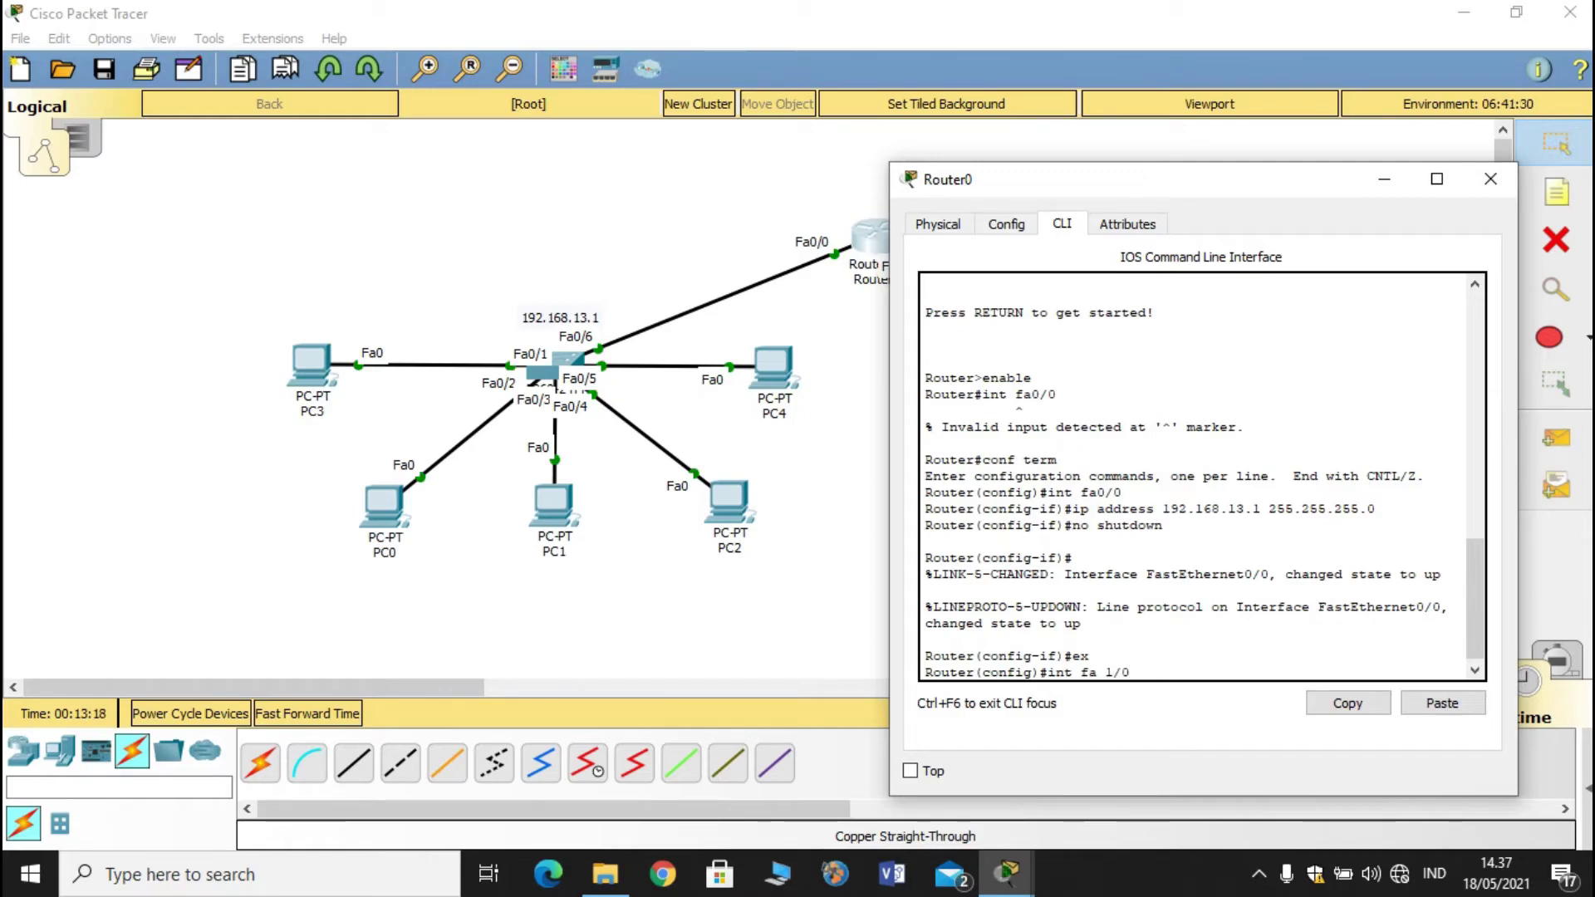
pyautogui.press('Return')
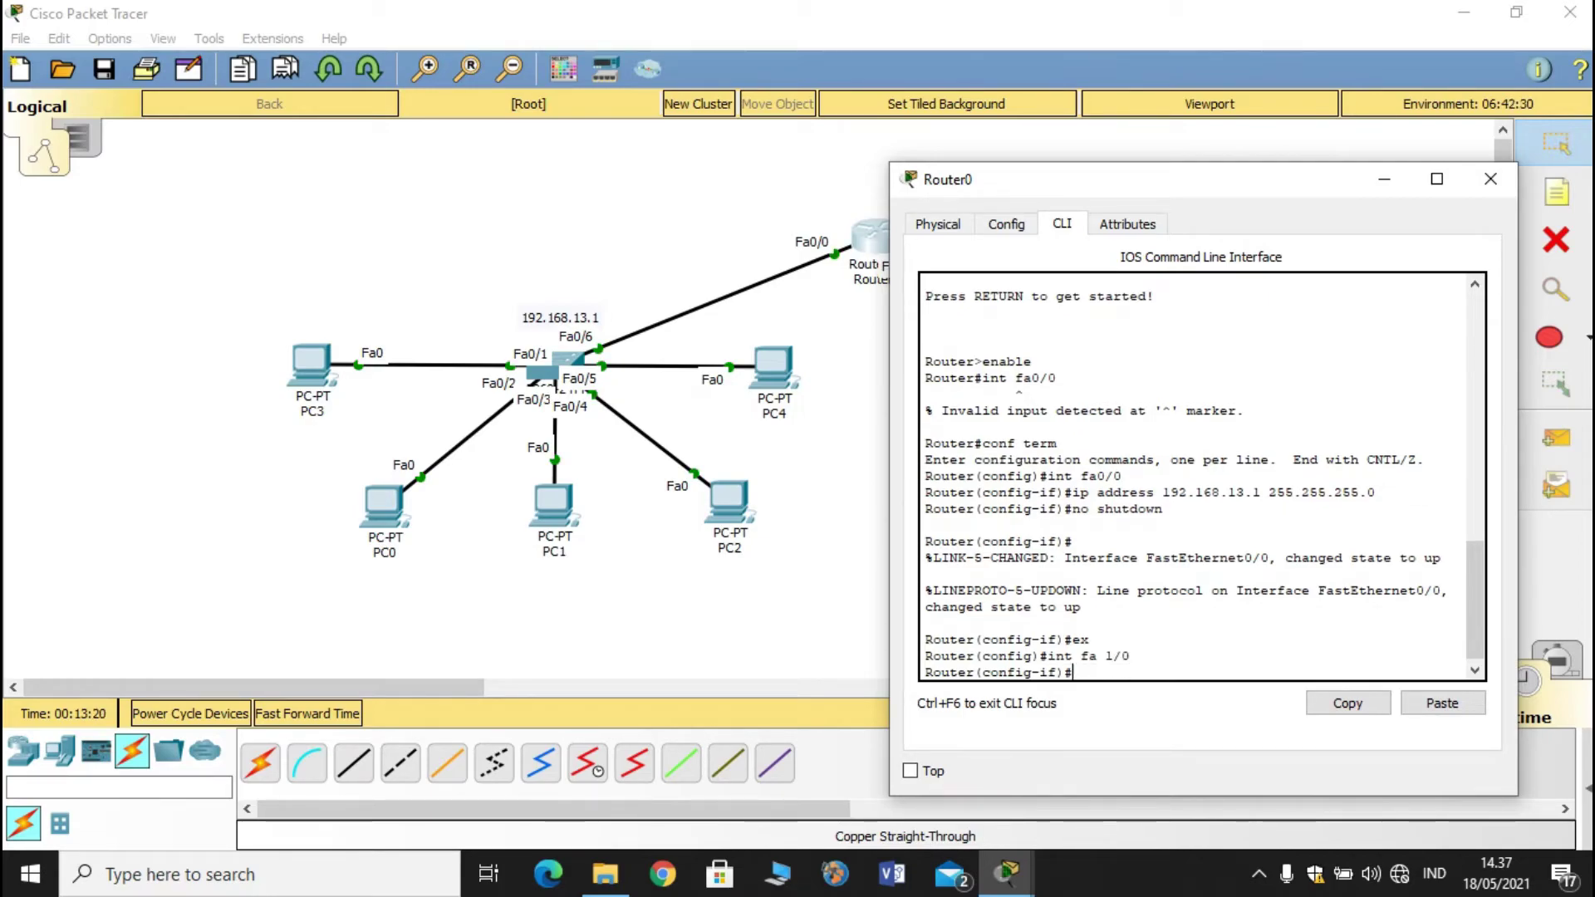
# - Assign IP address 192.168.25.1 with mask 255.255.255.0 to Router0's fa 1/0 interface
pyautogui.write('ip addres')
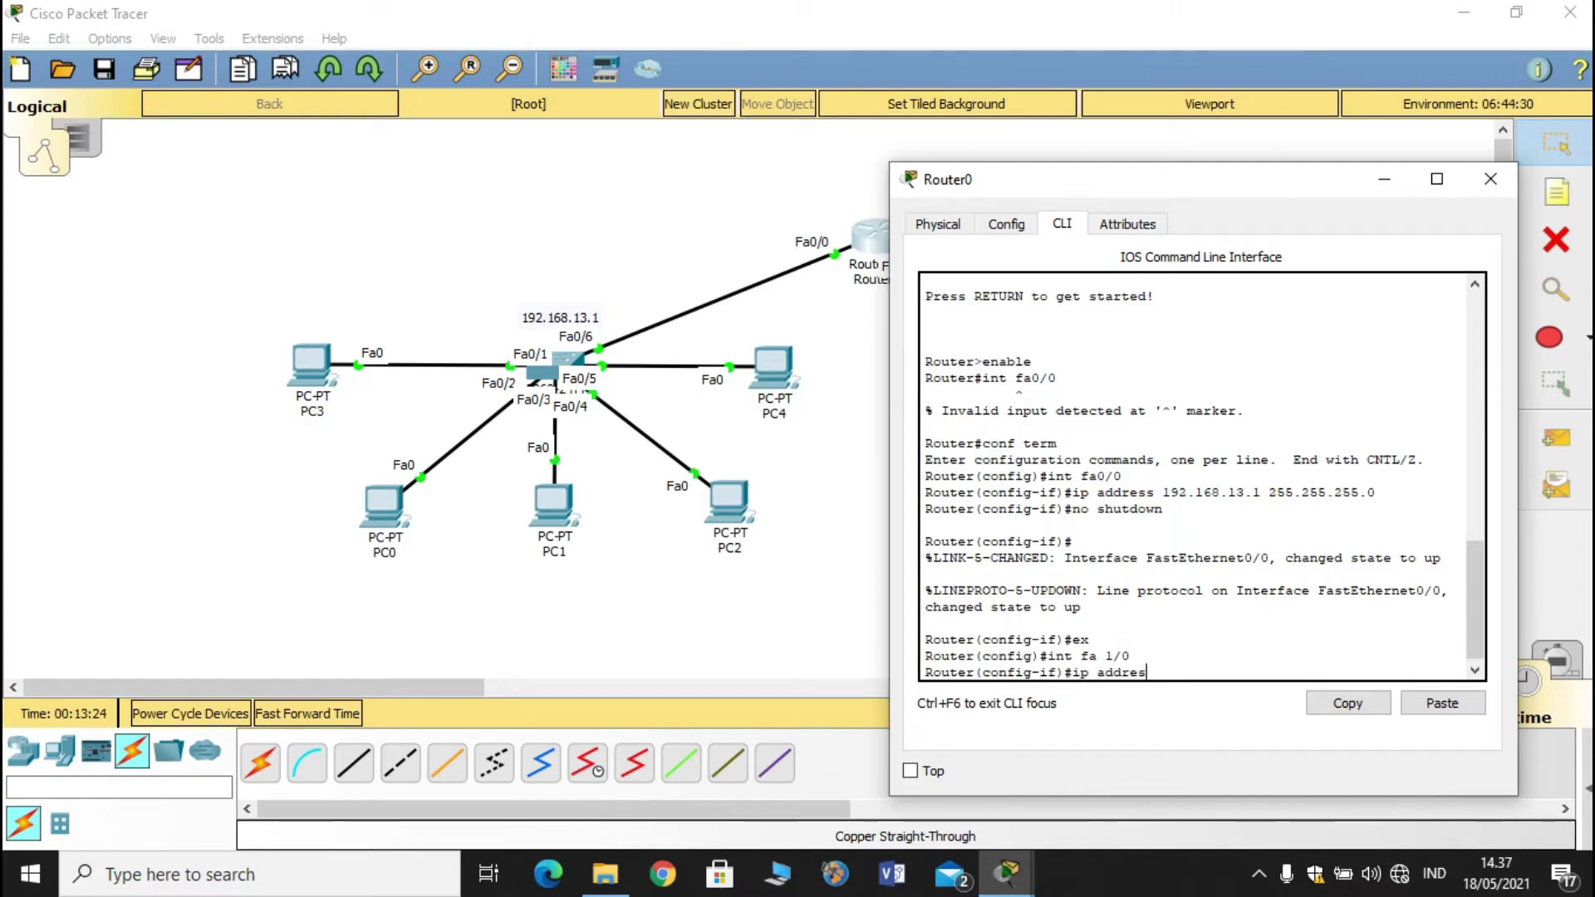
pyautogui.write('s 1')
pyautogui.moveTo(1138, 180); pyautogui.dragTo(697, 170)
pyautogui.write('92.168.25')
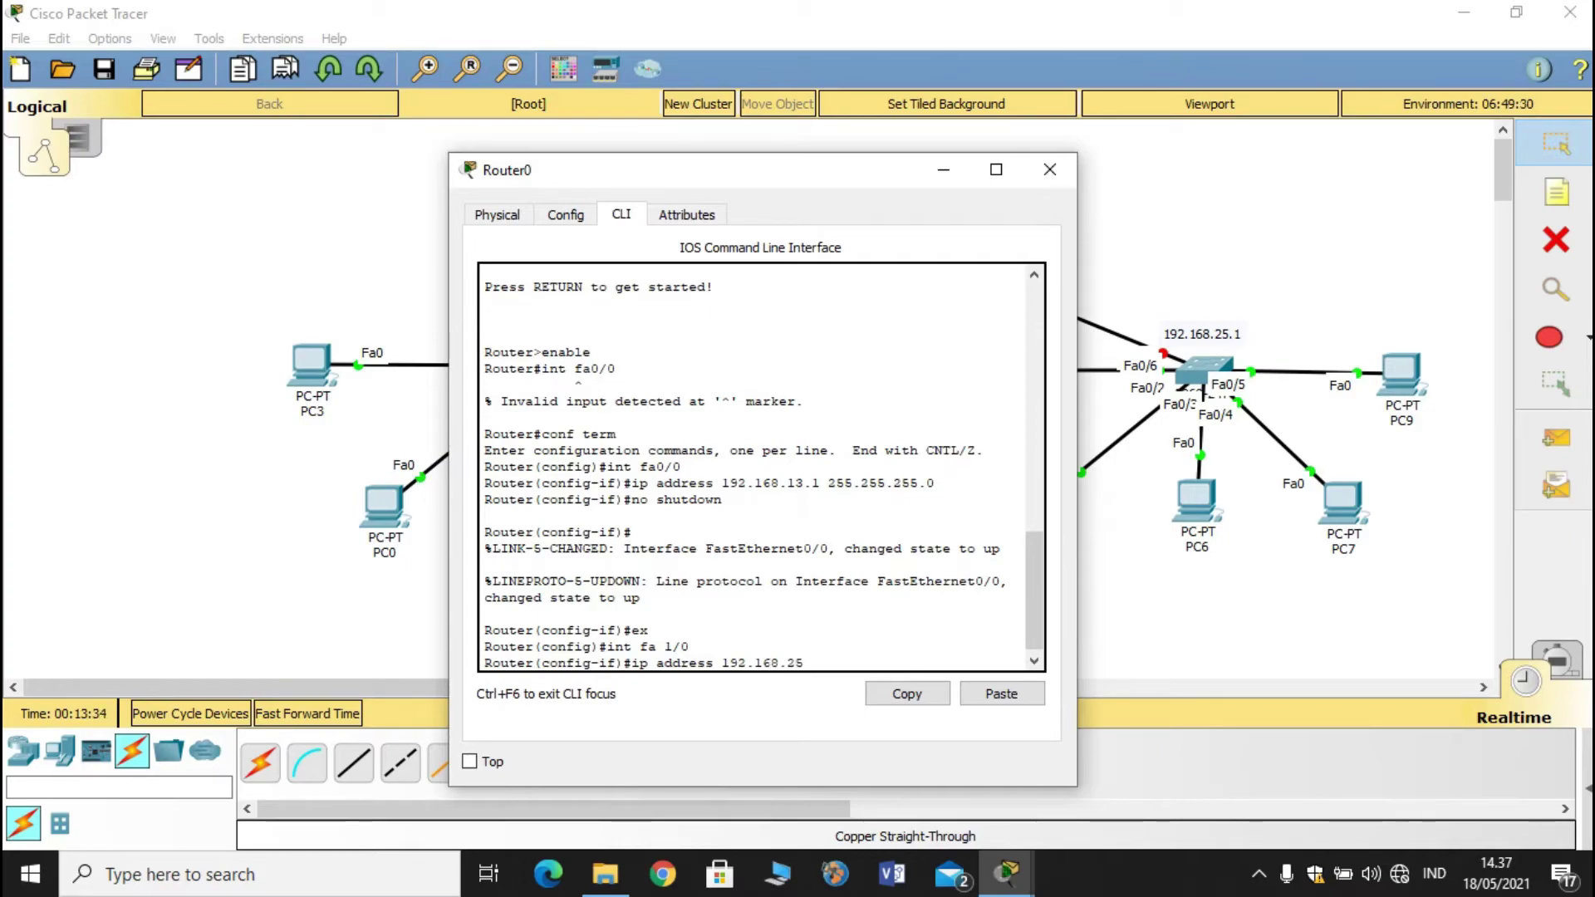
pyautogui.write('.1 2')
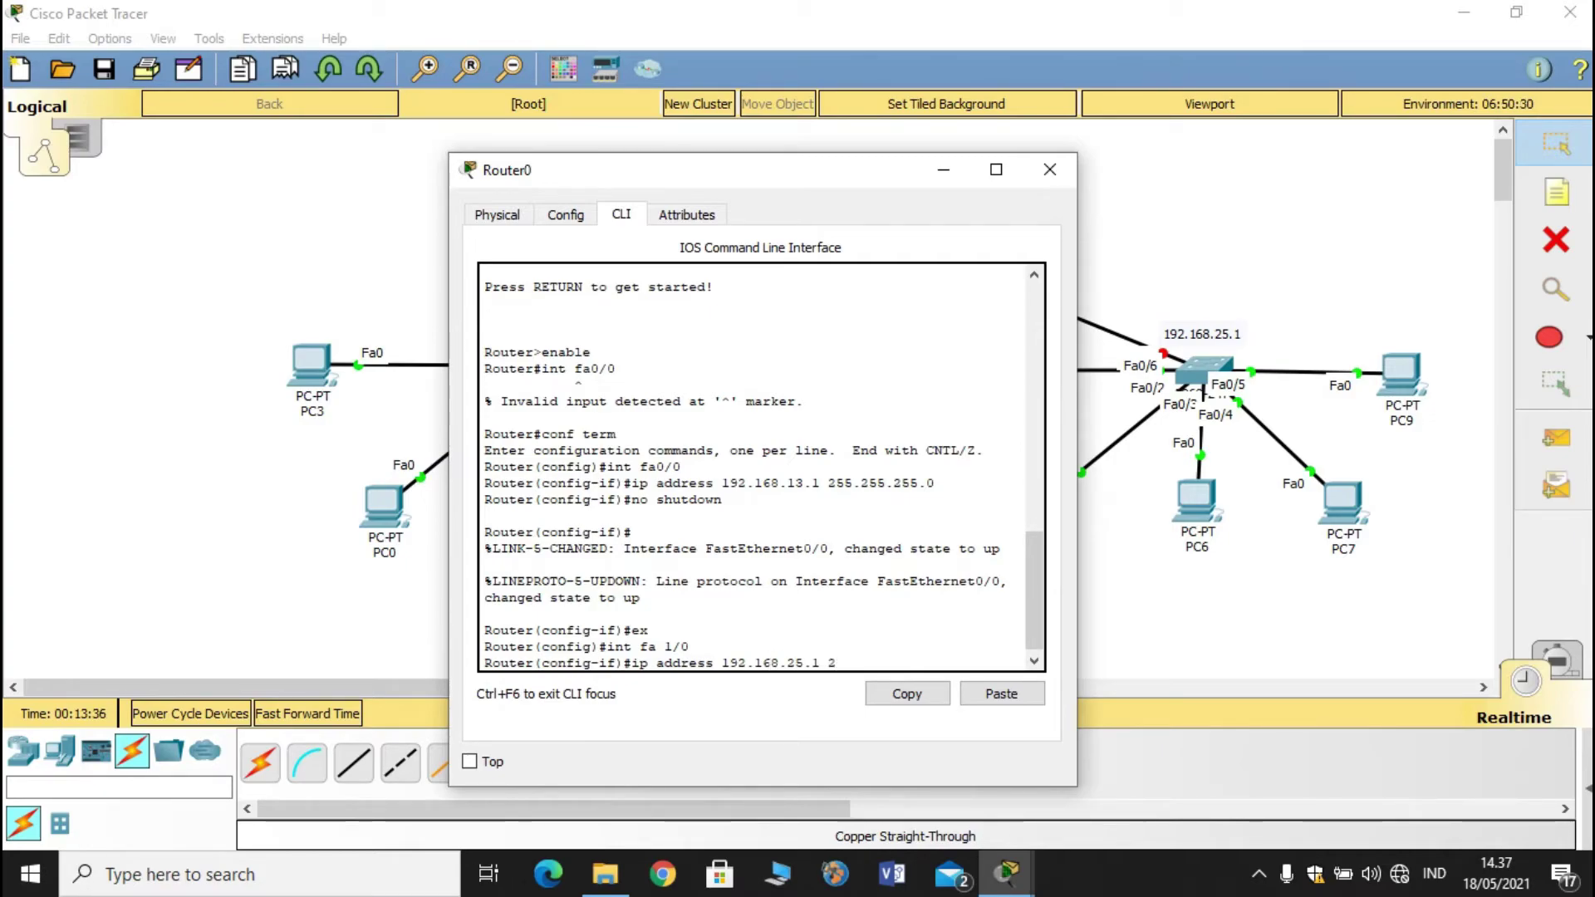
pyautogui.write('55.25')
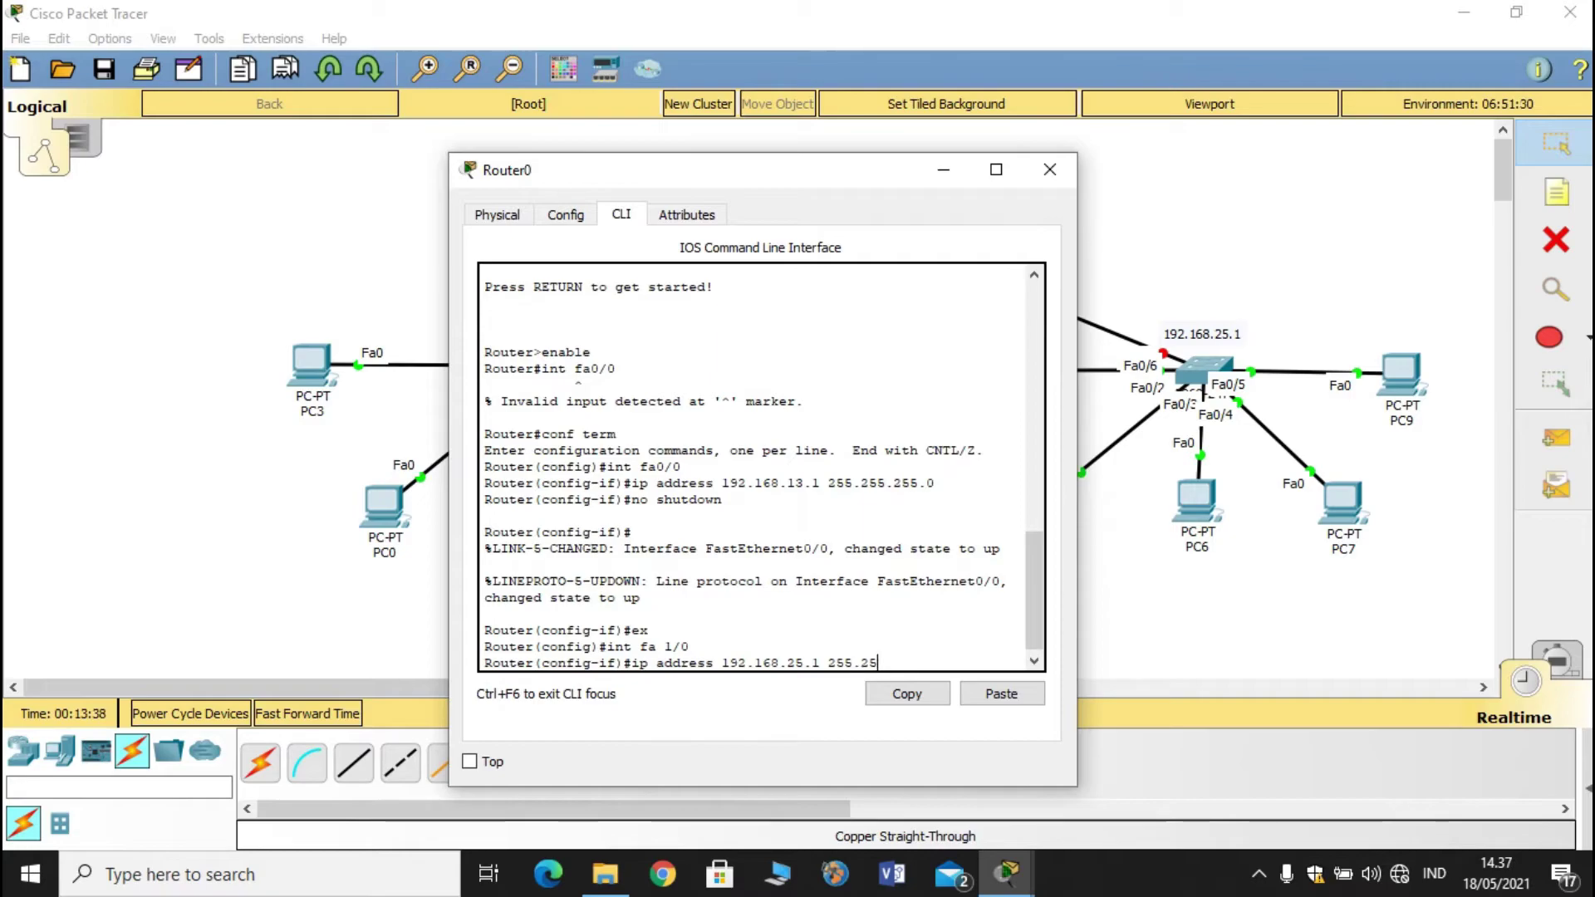
pyautogui.write('5.255.0')
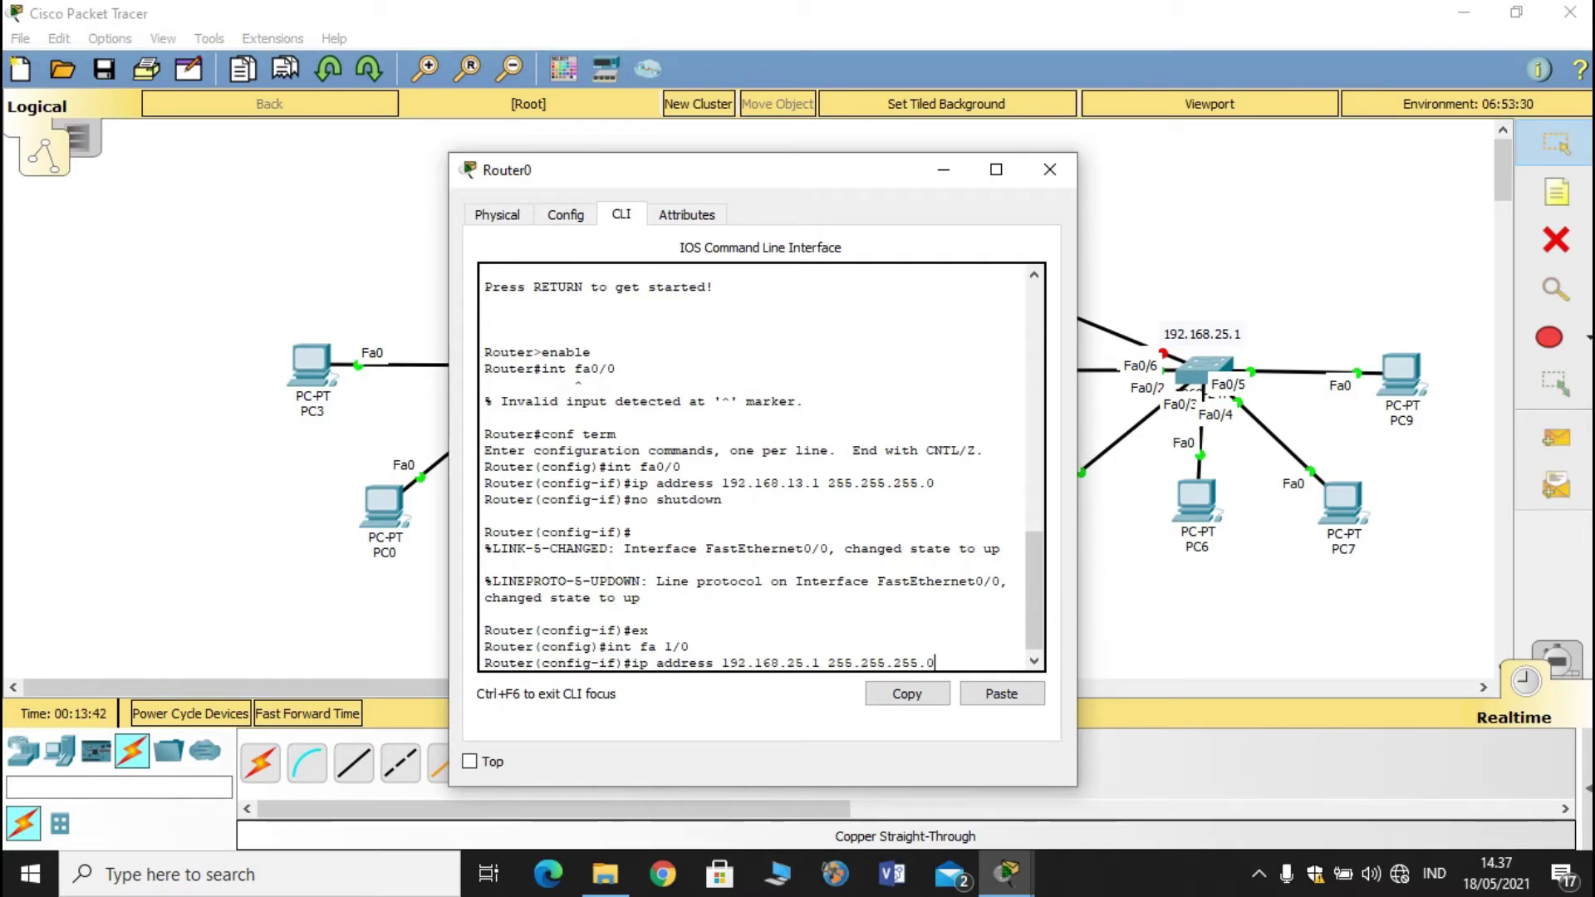
pyautogui.press('Return')
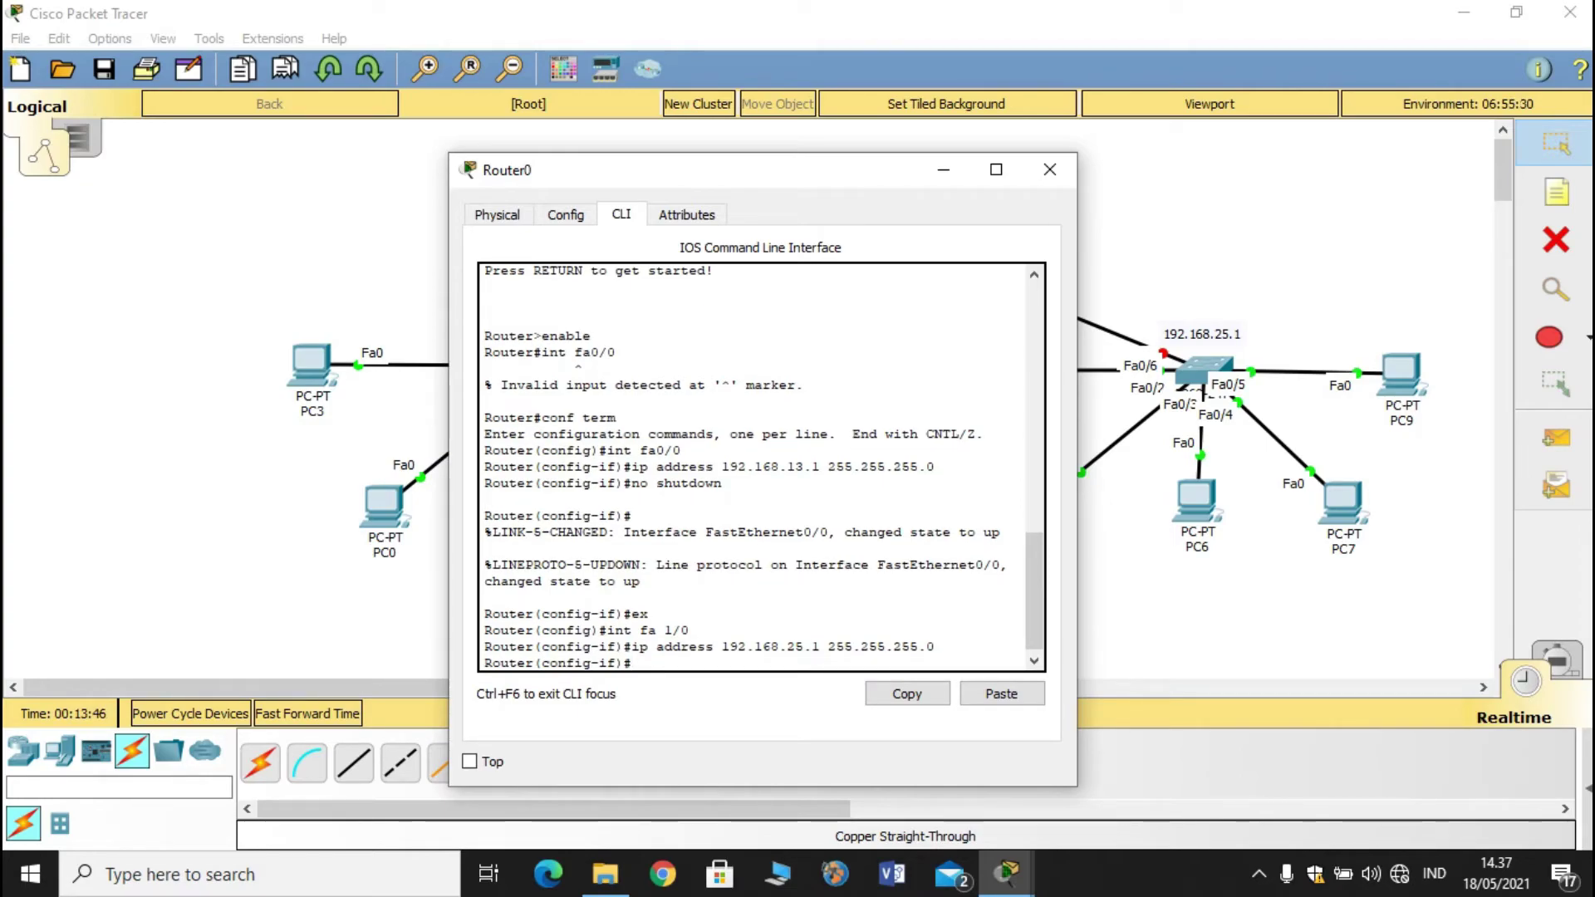
# - Enable Router0's fa 1/0 interface with no sh and close the router's window
pyautogui.write('no sh')
pyautogui.press('Return')
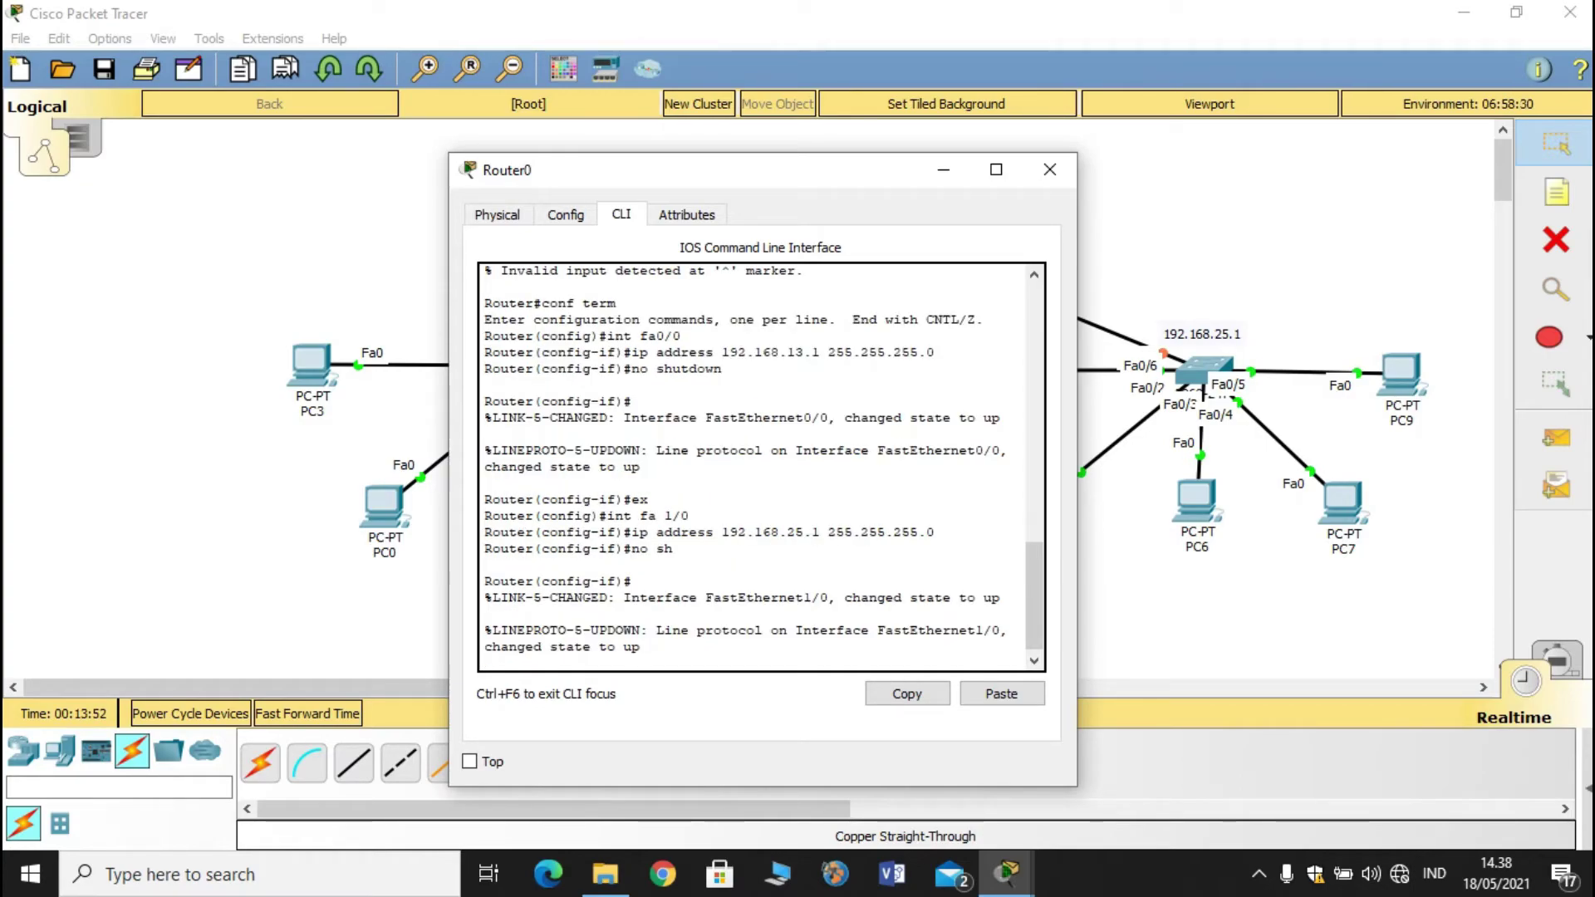
pyautogui.moveTo(748, 169); pyautogui.dragTo(761, 262)
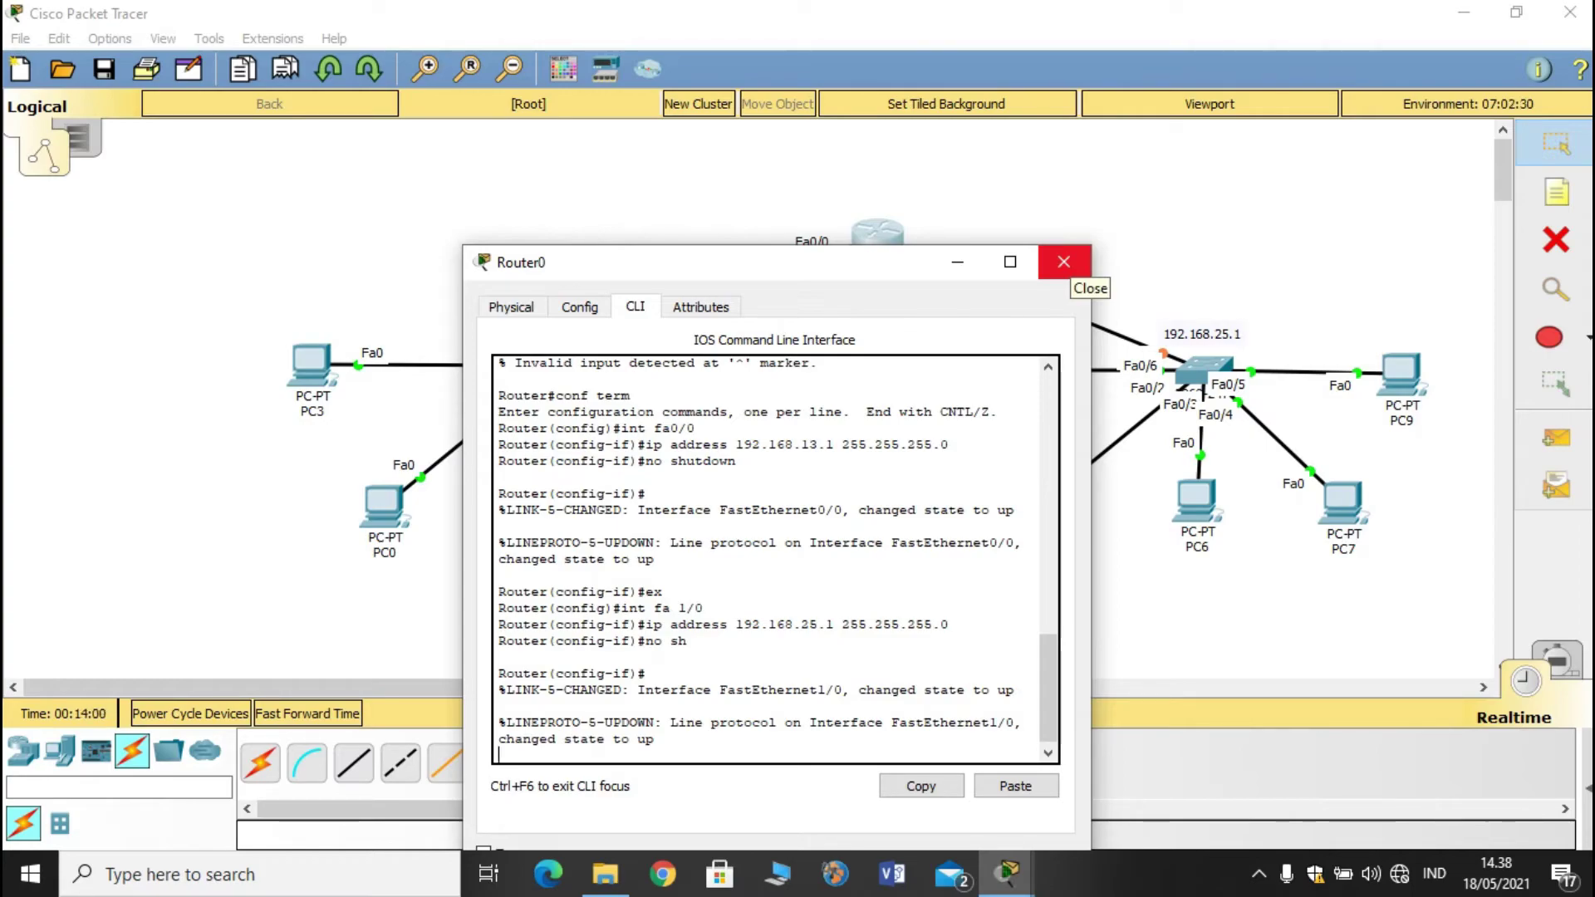
pyautogui.click(1063, 262)
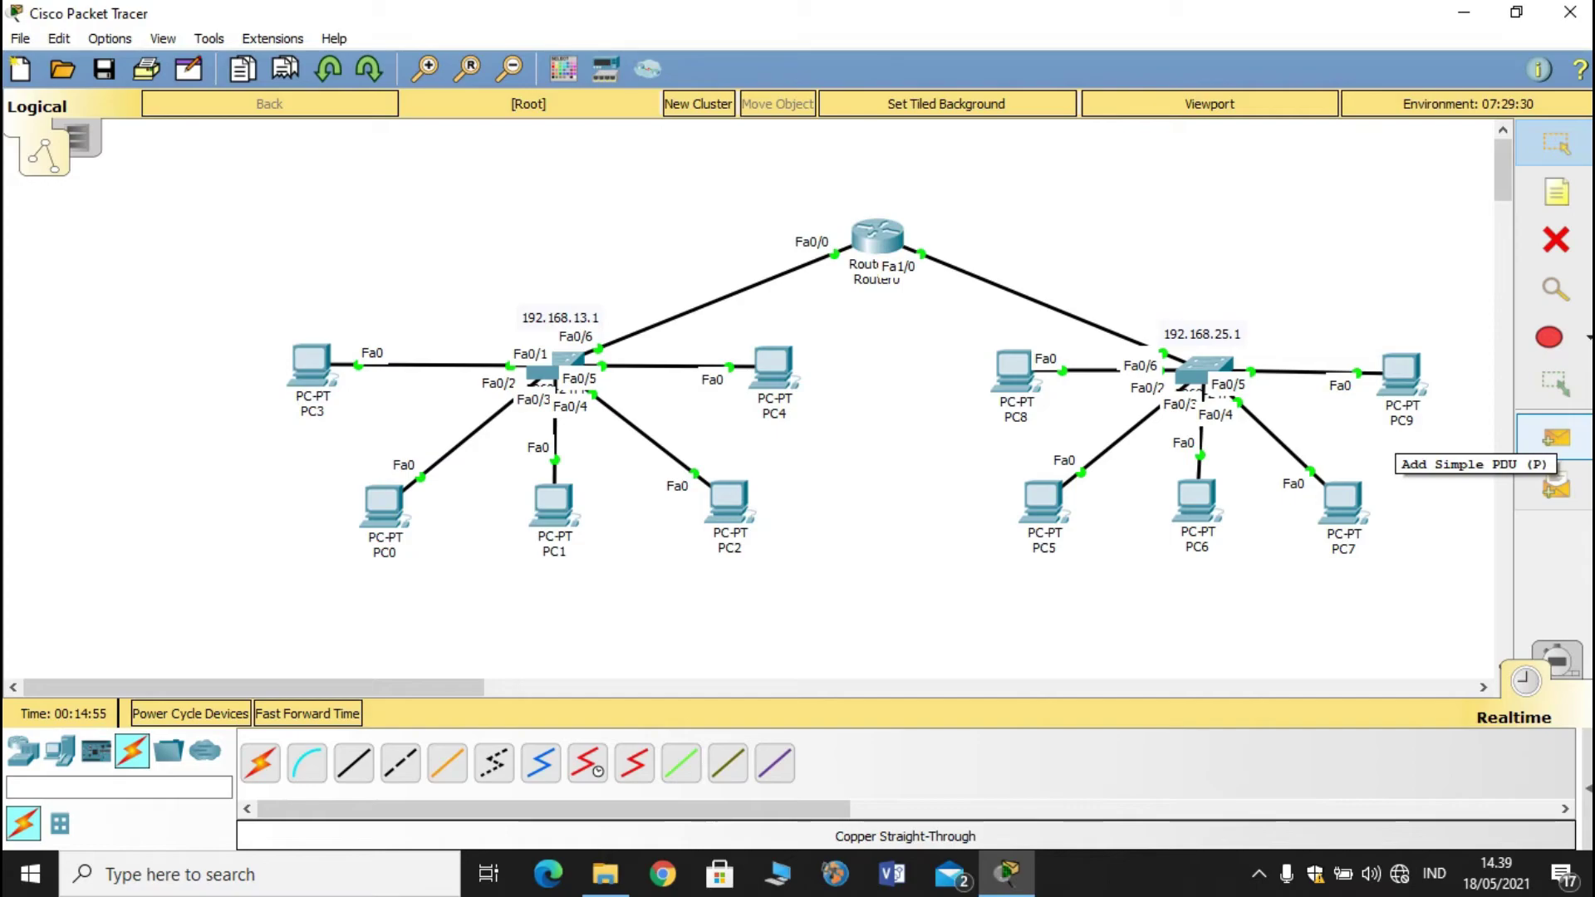
# - Show the PDU list and send a simple PDU from PC3 to PC0 to test the 192.168.13 network
pyautogui.click(1555, 439)
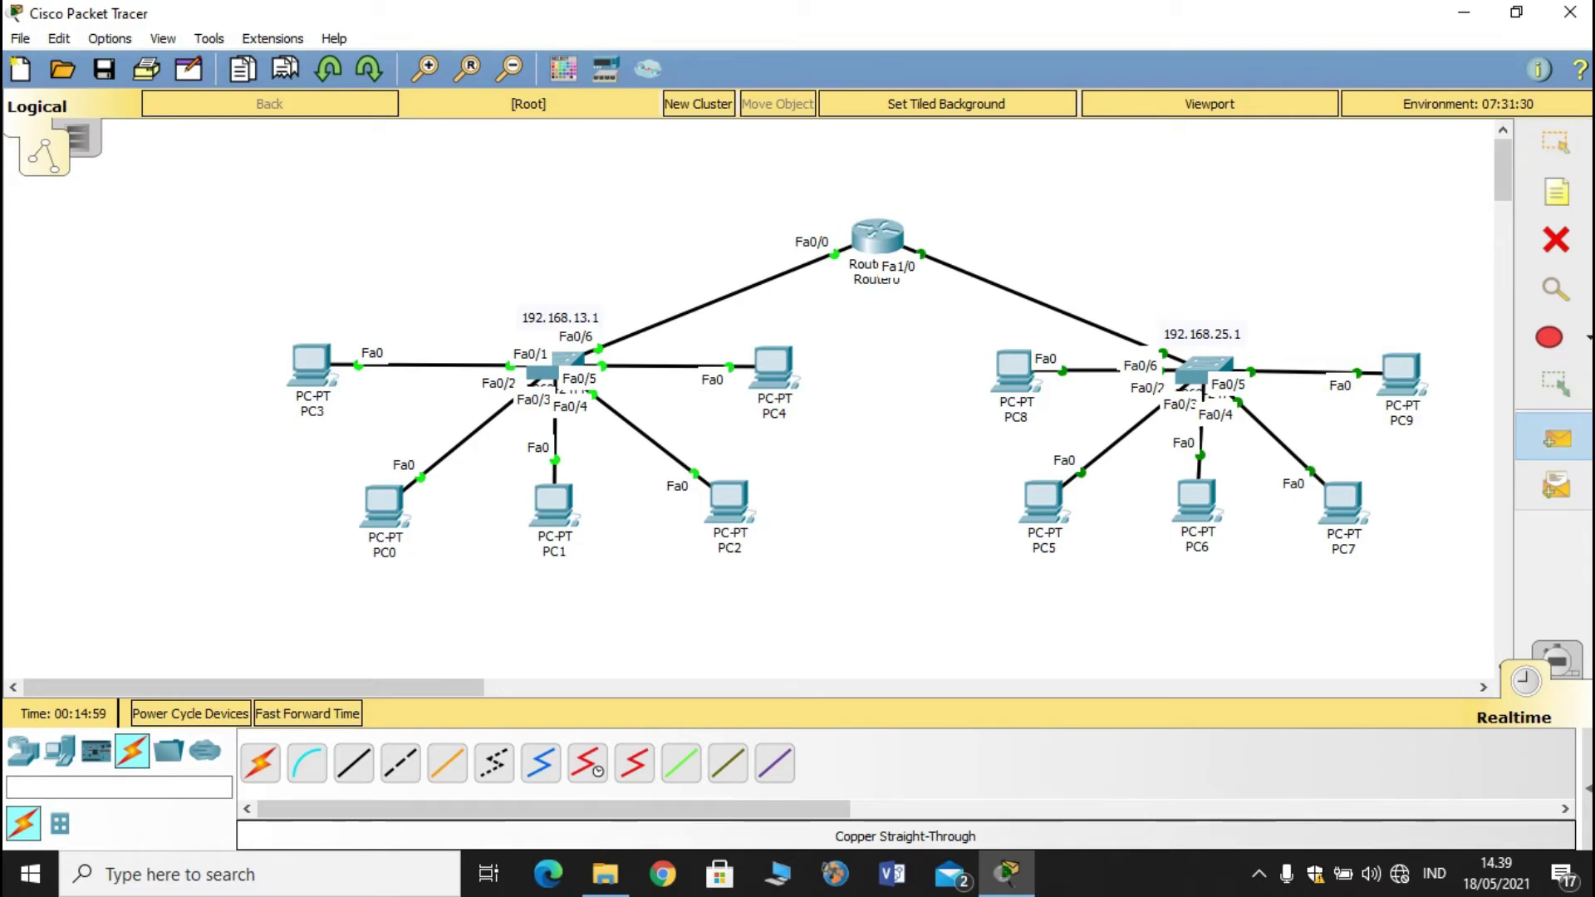
pyautogui.moveTo(317, 384)
pyautogui.click(1589, 789)
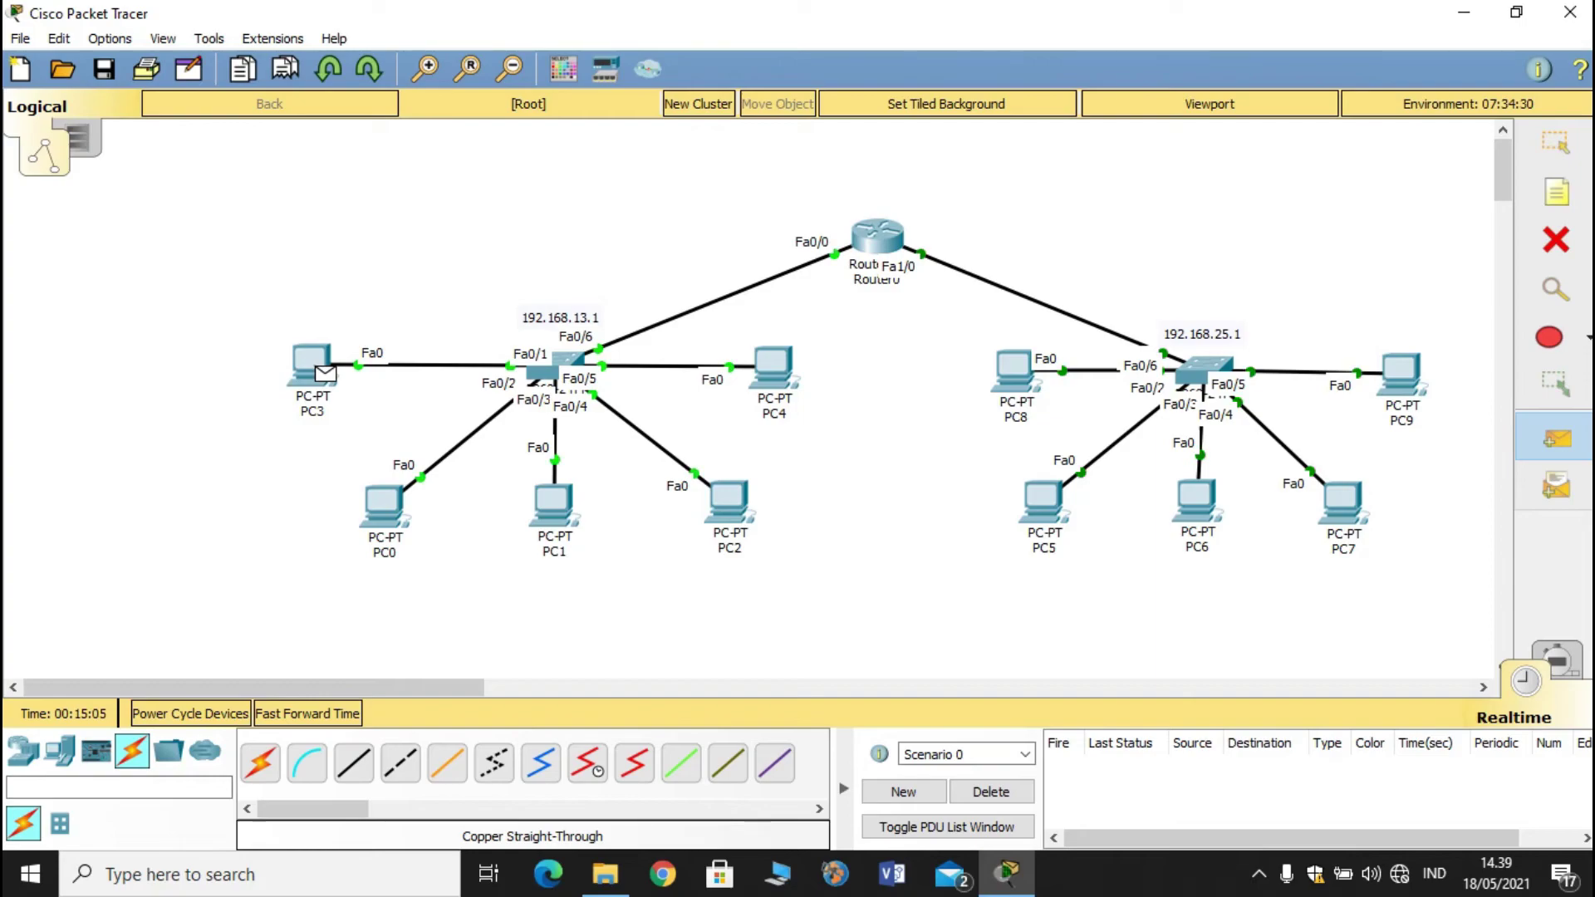
pyautogui.moveTo(388, 507)
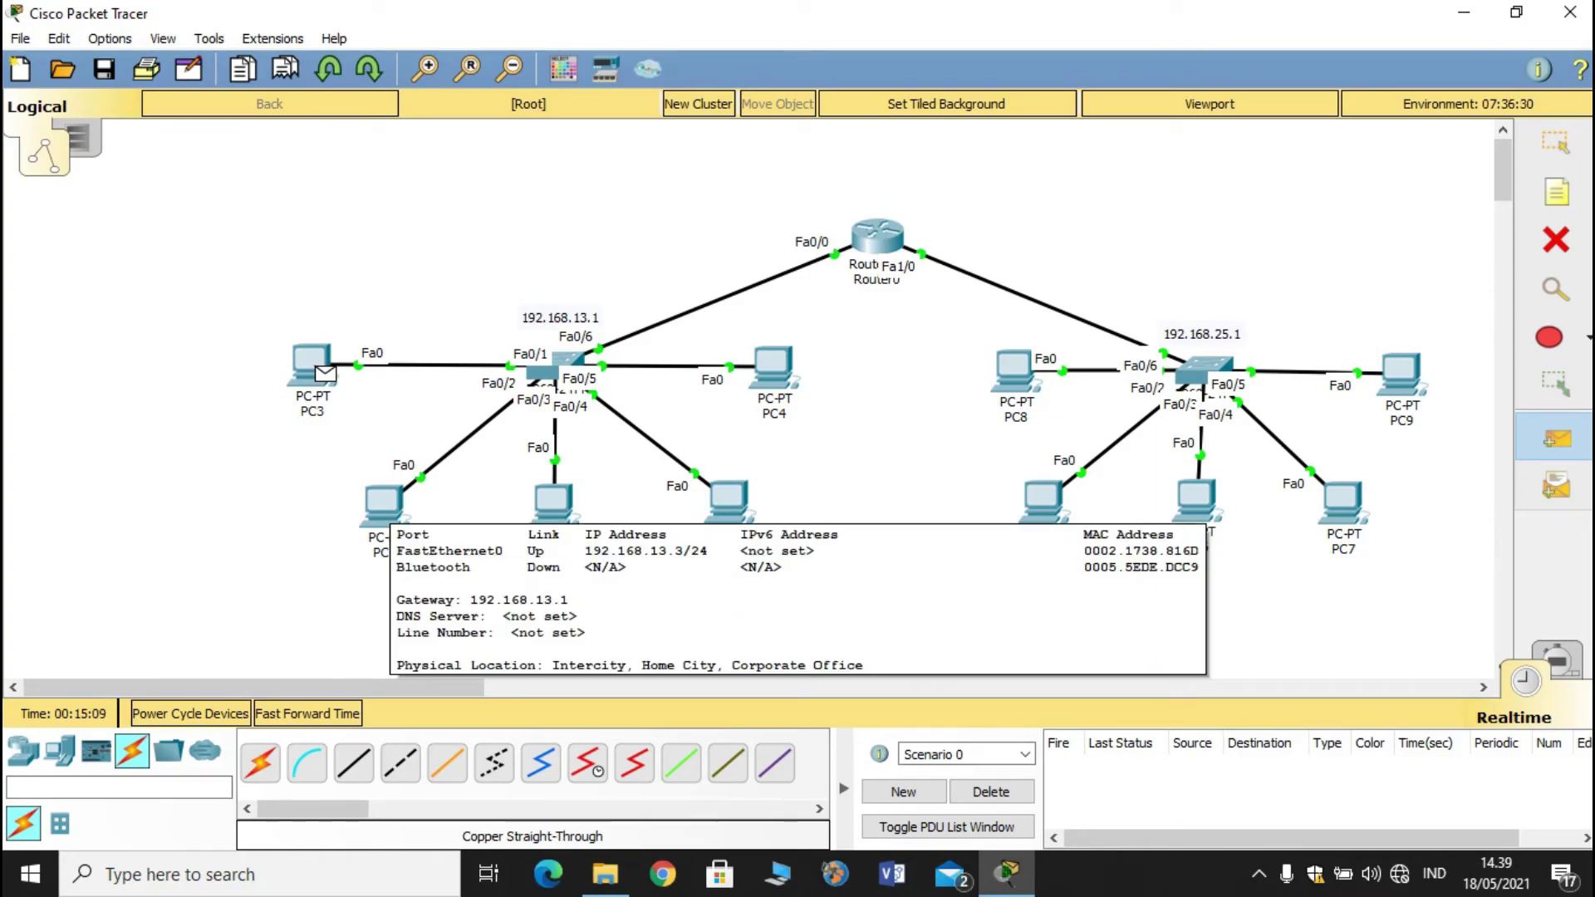
pyautogui.click(384, 504)
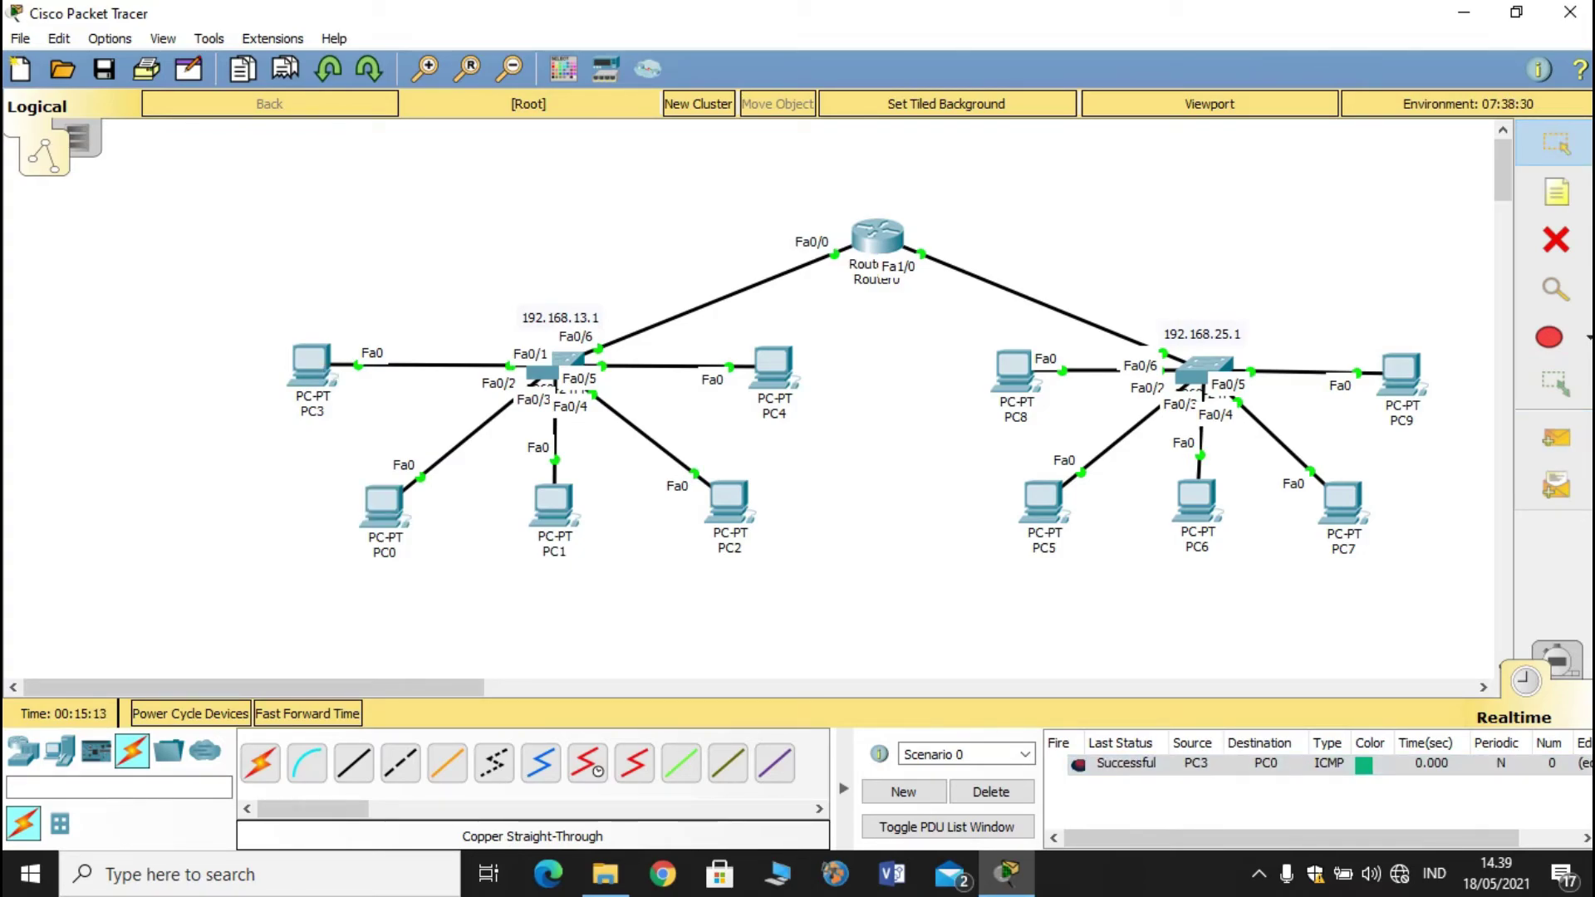
# - Send a simple PDU from PC4 to PC8 to test connectivity between the two networks
pyautogui.press('p')
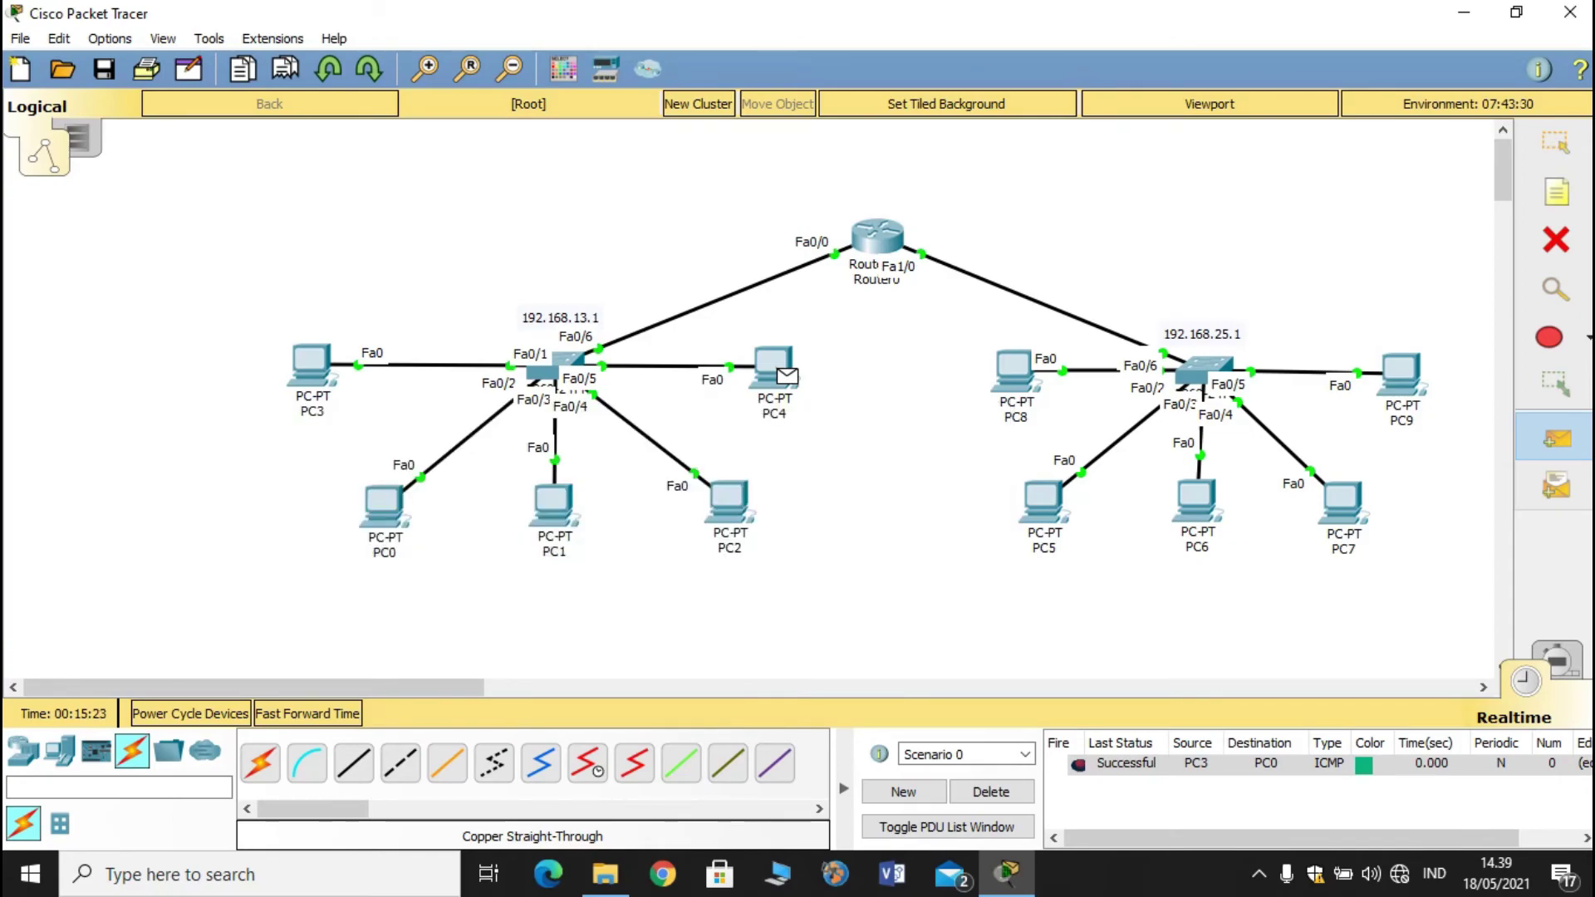
pyautogui.click(772, 365)
pyautogui.click(1013, 370)
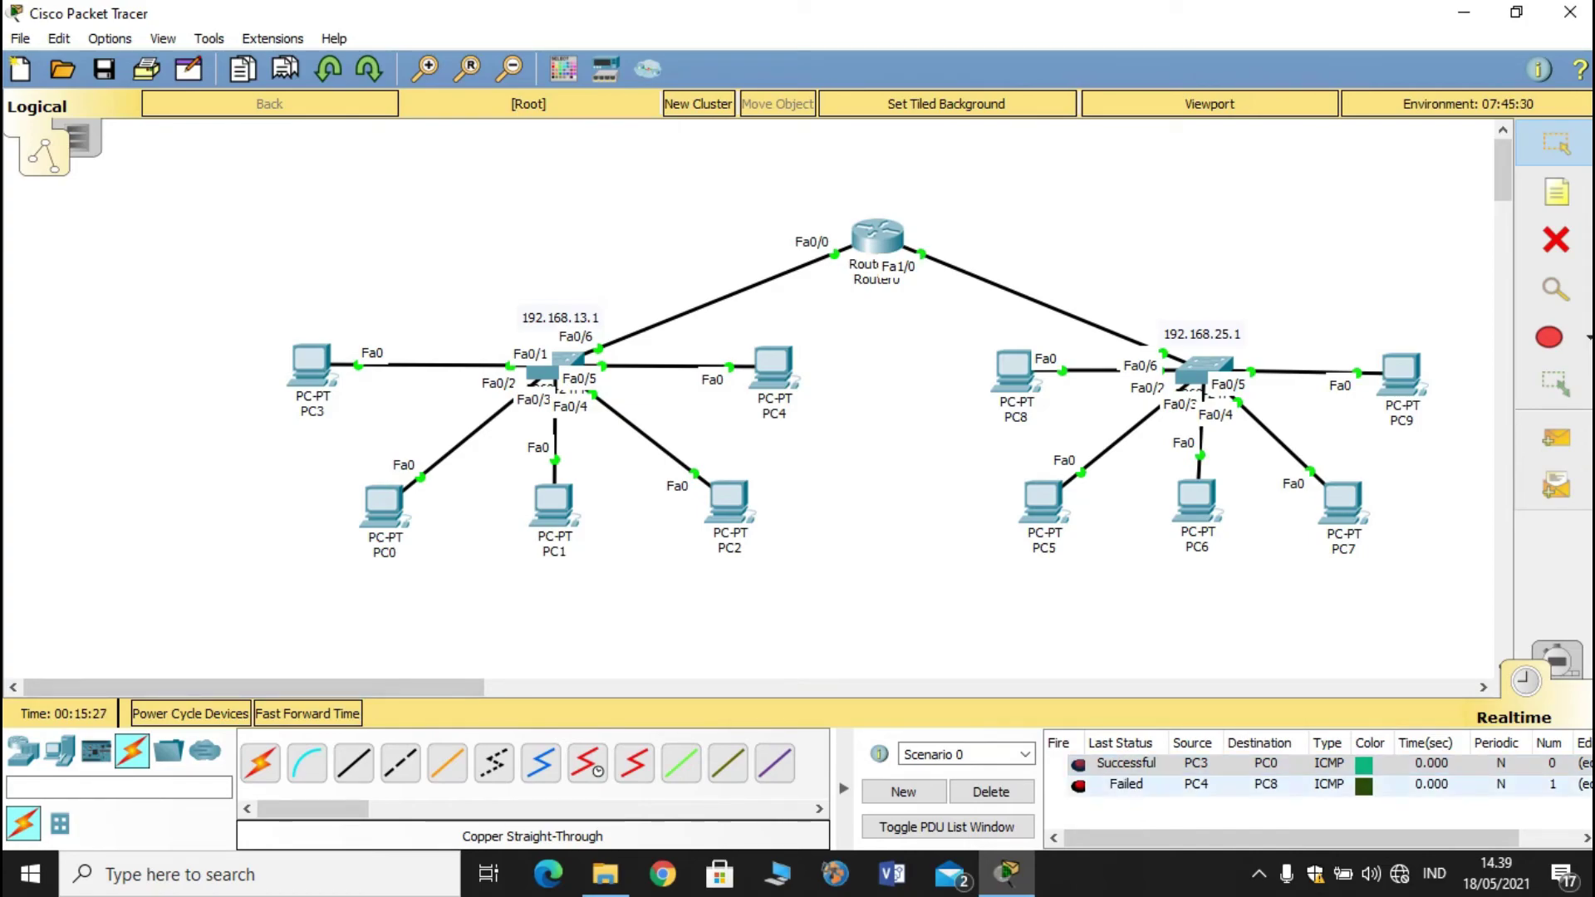
pyautogui.click(1127, 784)
# - Repeat the simple PDU test from PC4 to PC8 and check its entry in the PDU list
pyautogui.click(1556, 438)
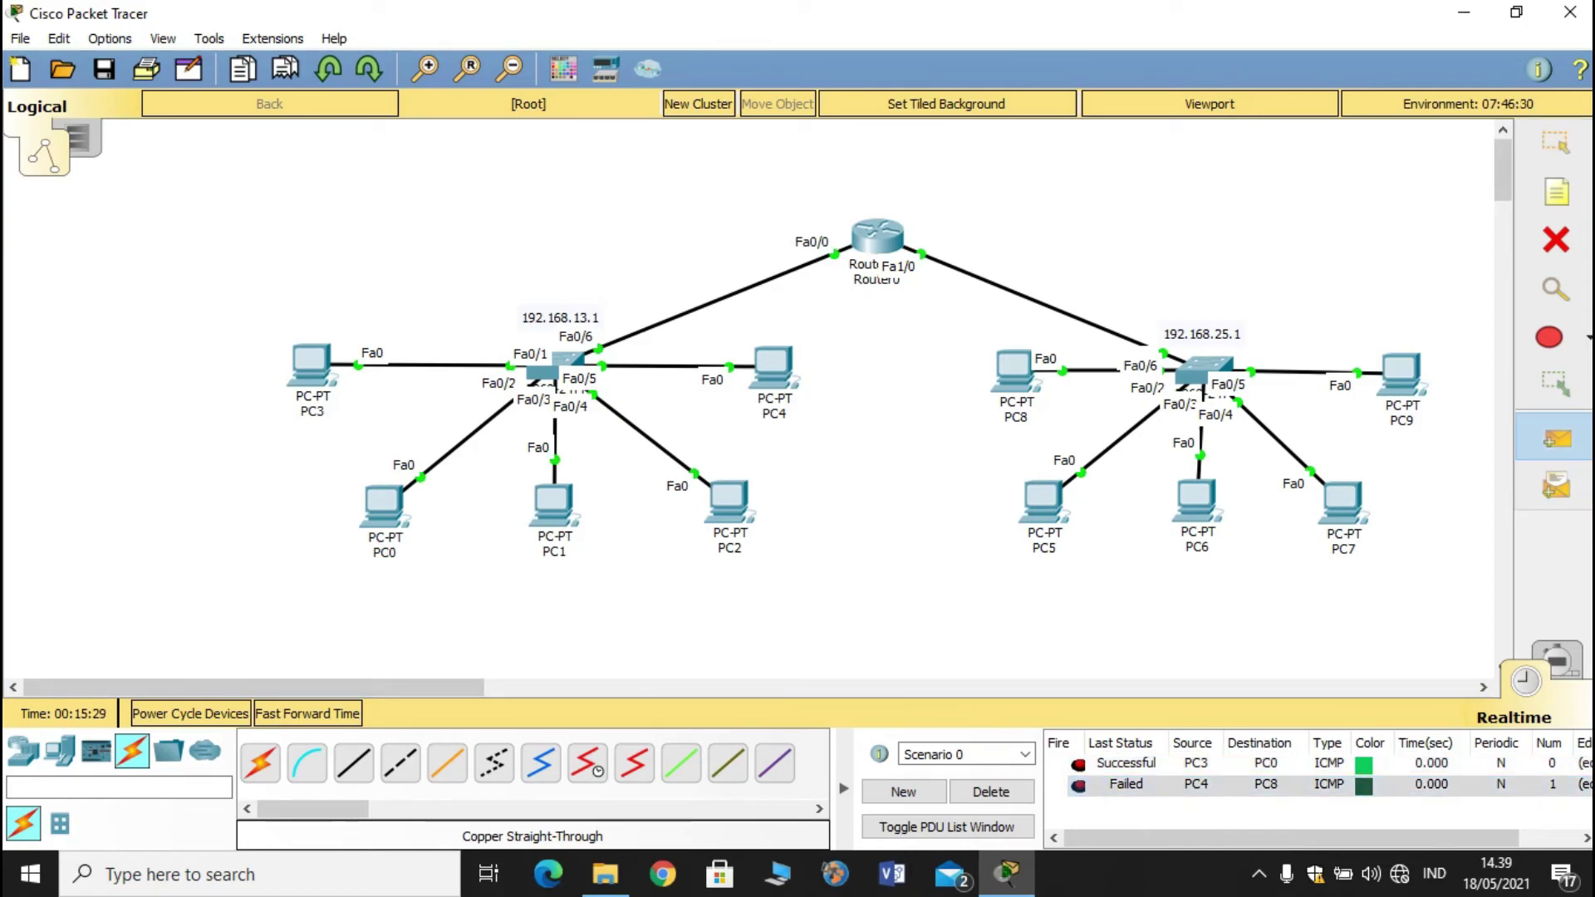
pyautogui.click(780, 371)
pyautogui.click(1013, 370)
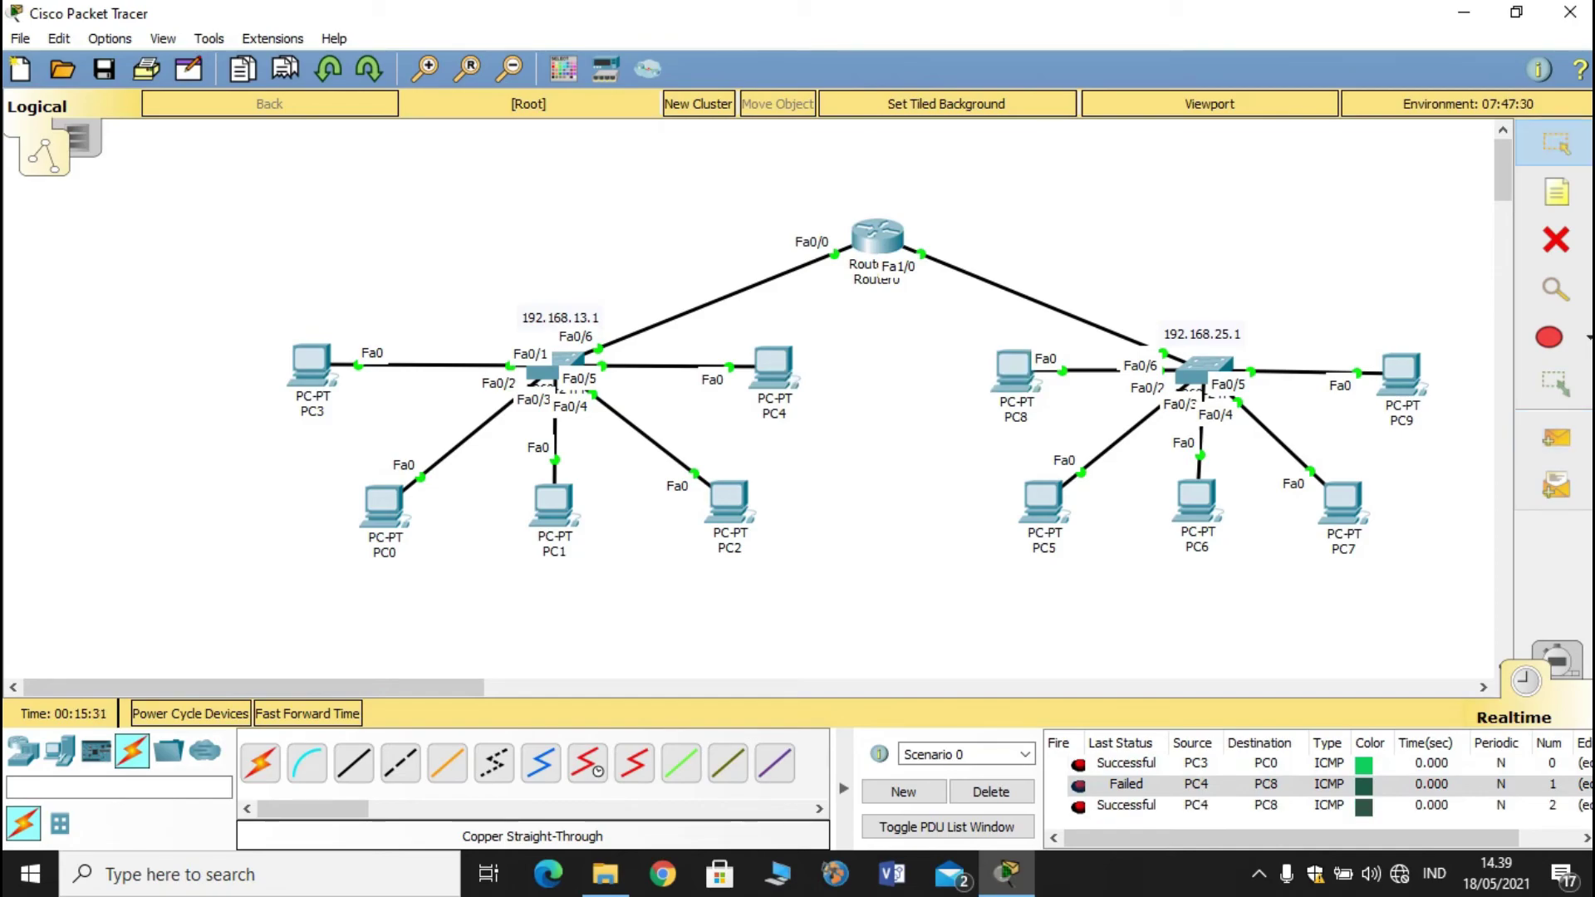
pyautogui.click(1126, 805)
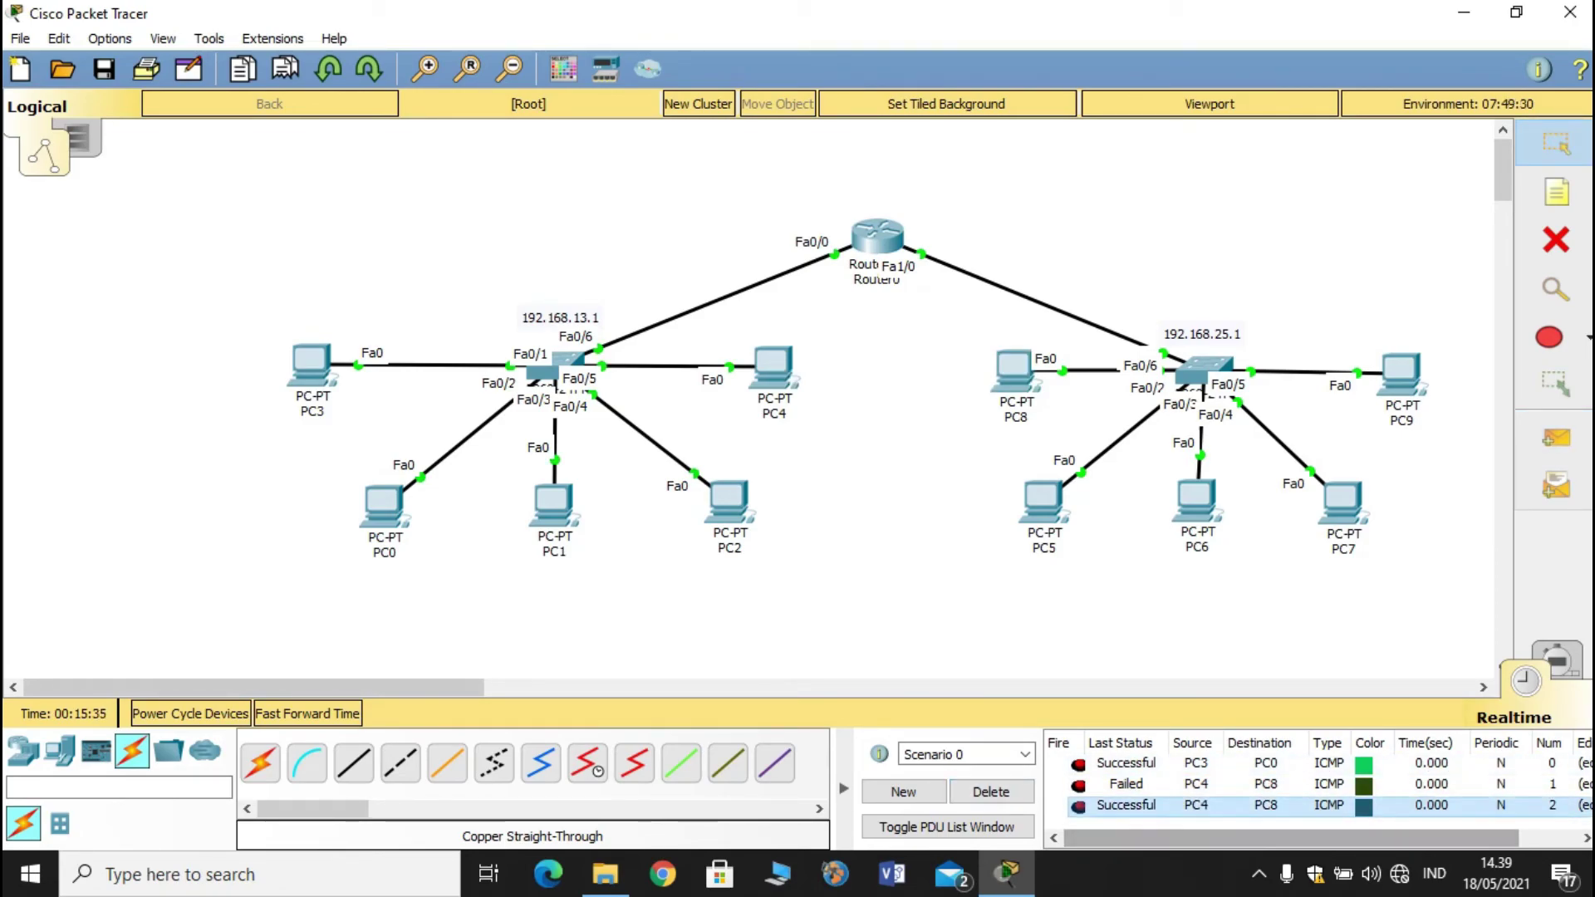
# - Delete the scenario's existing PDUs and send a fresh simple PDU from PC4 to PC8
pyautogui.click(991, 791)
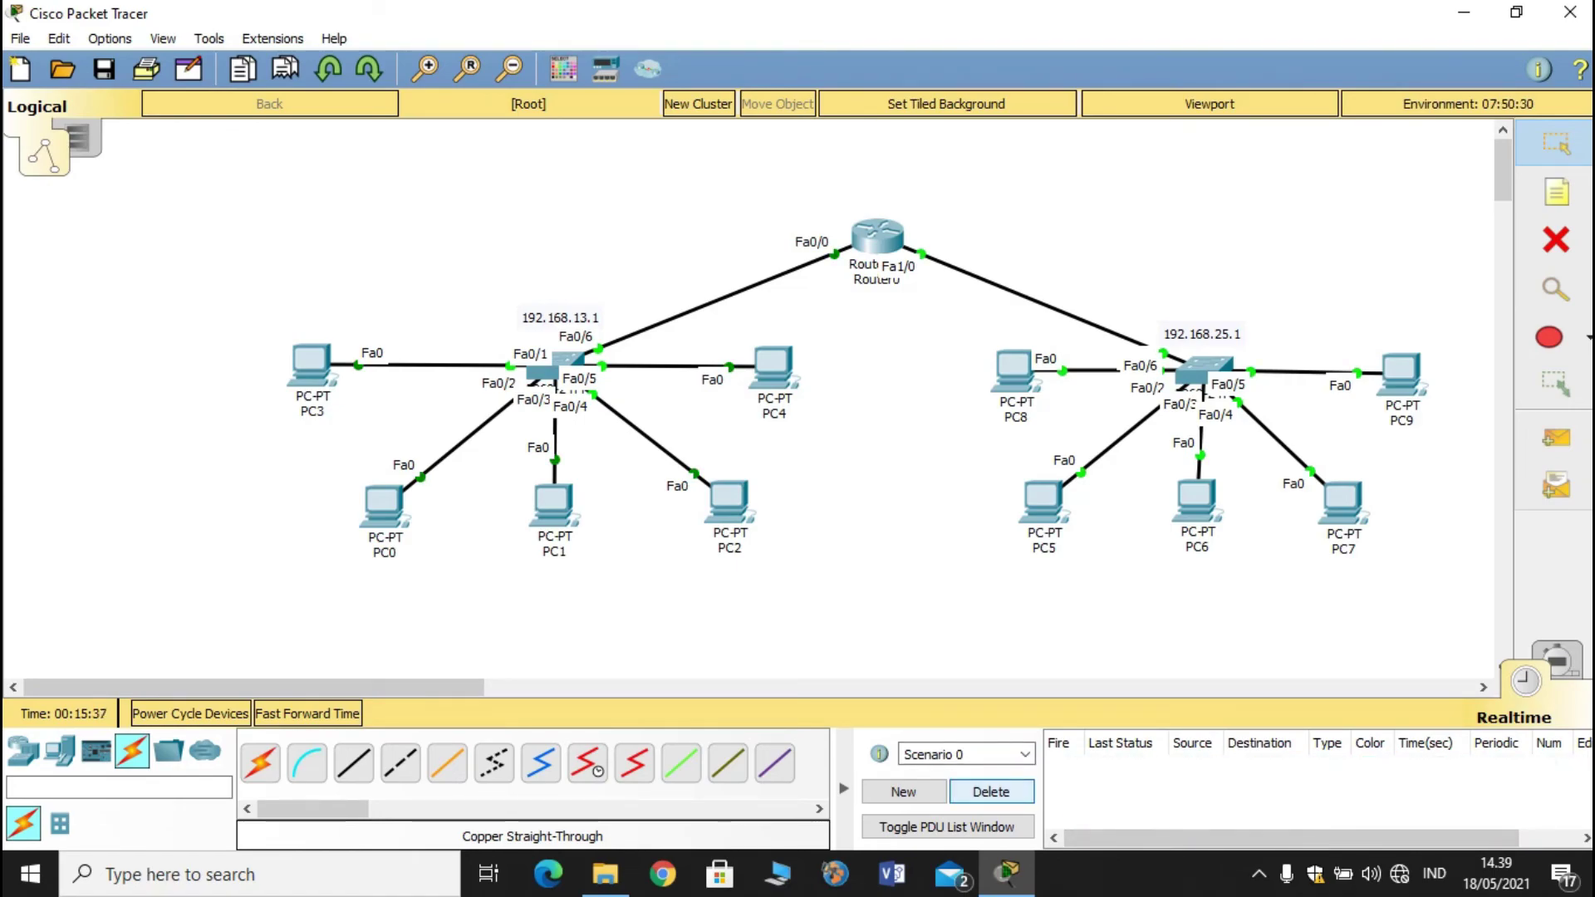
pyautogui.click(1556, 439)
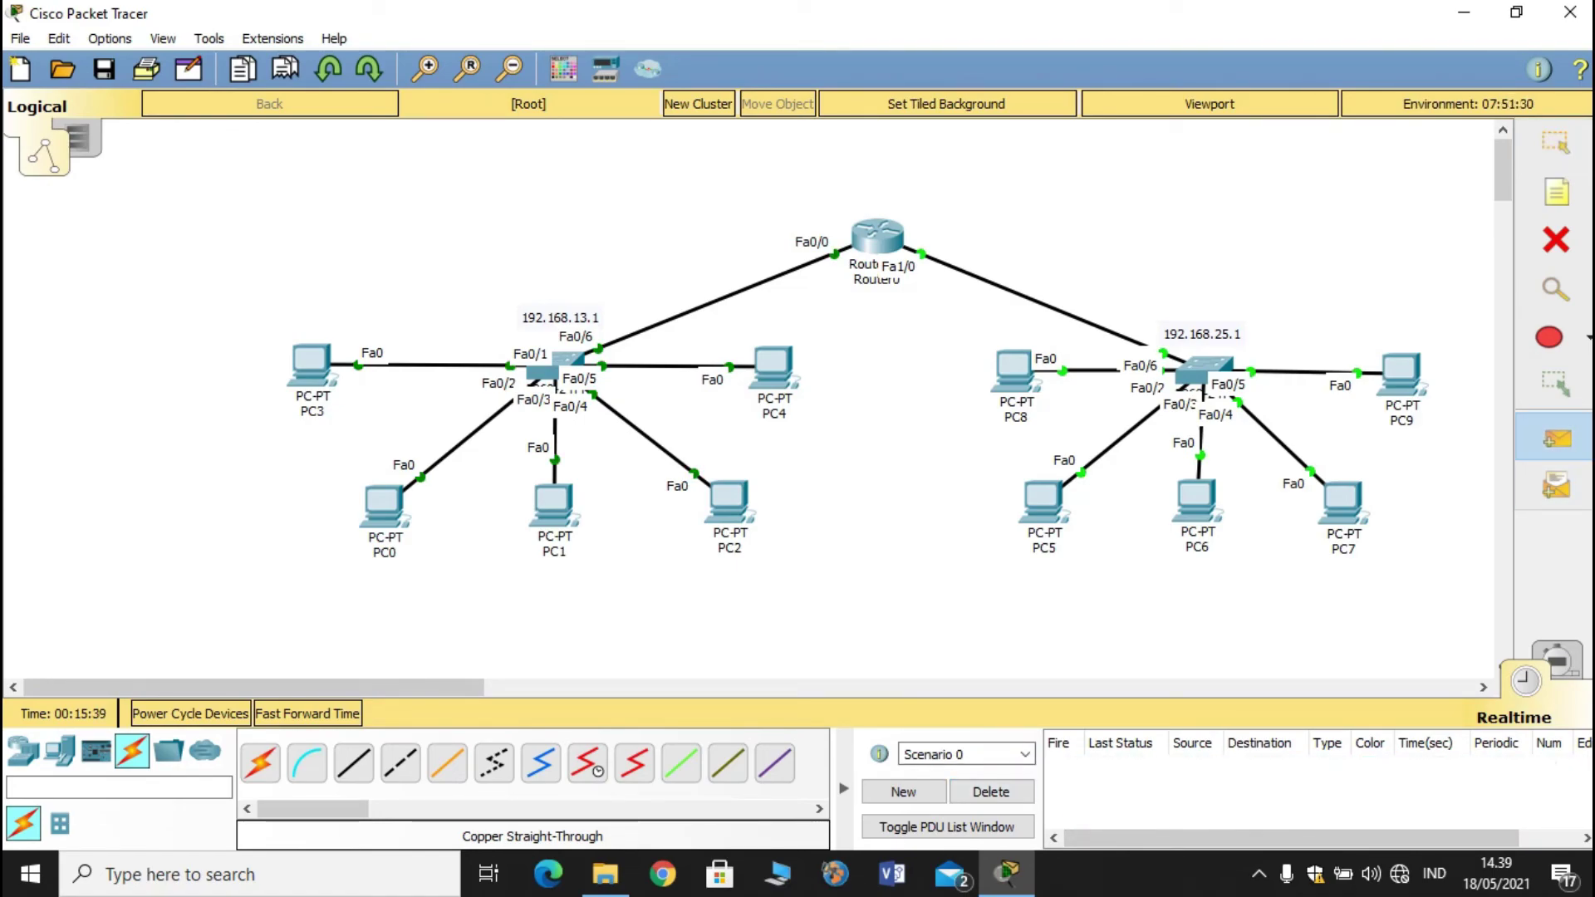
pyautogui.click(781, 369)
pyautogui.click(1013, 369)
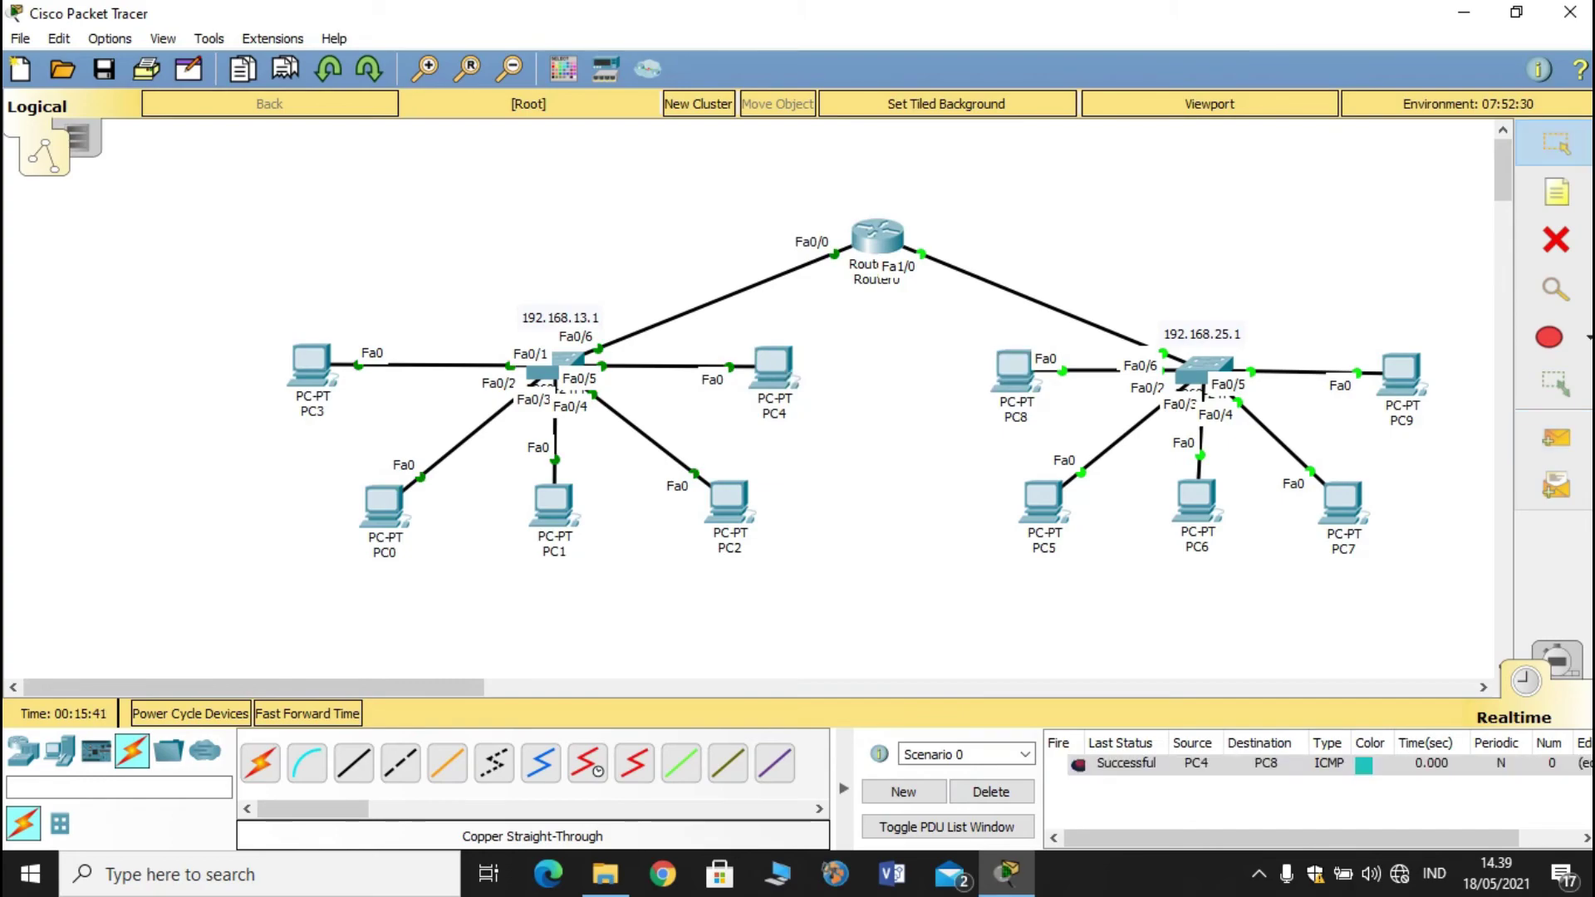
# - Test the reverse path with a simple PDU from PC8 to PC4 and clear the scenario's PDUs
pyautogui.click(1013, 369)
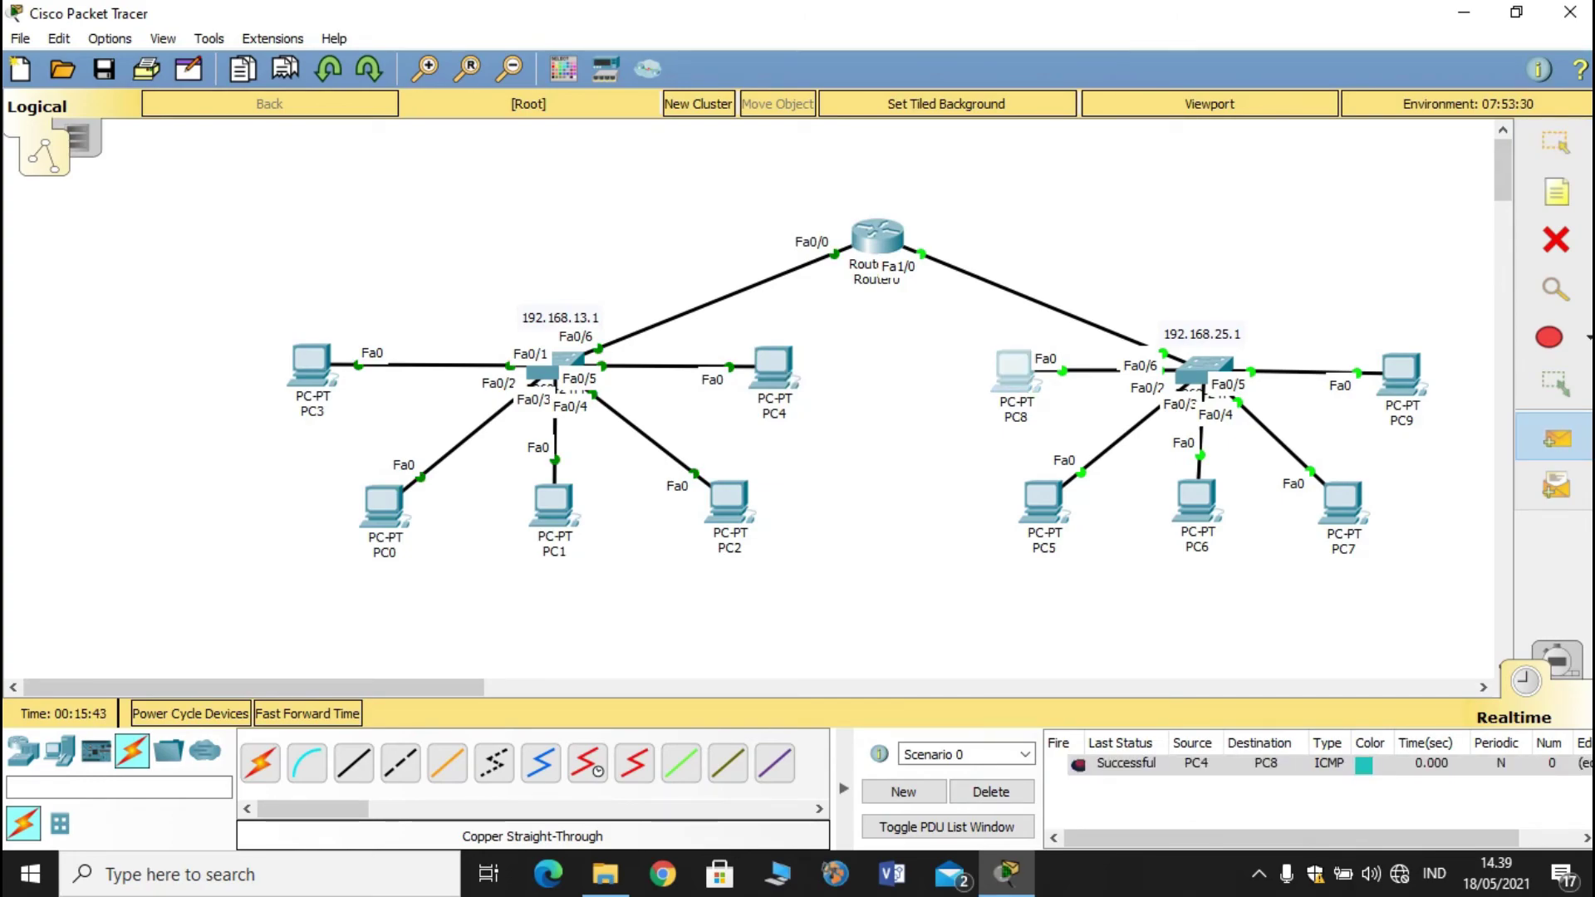
pyautogui.click(772, 366)
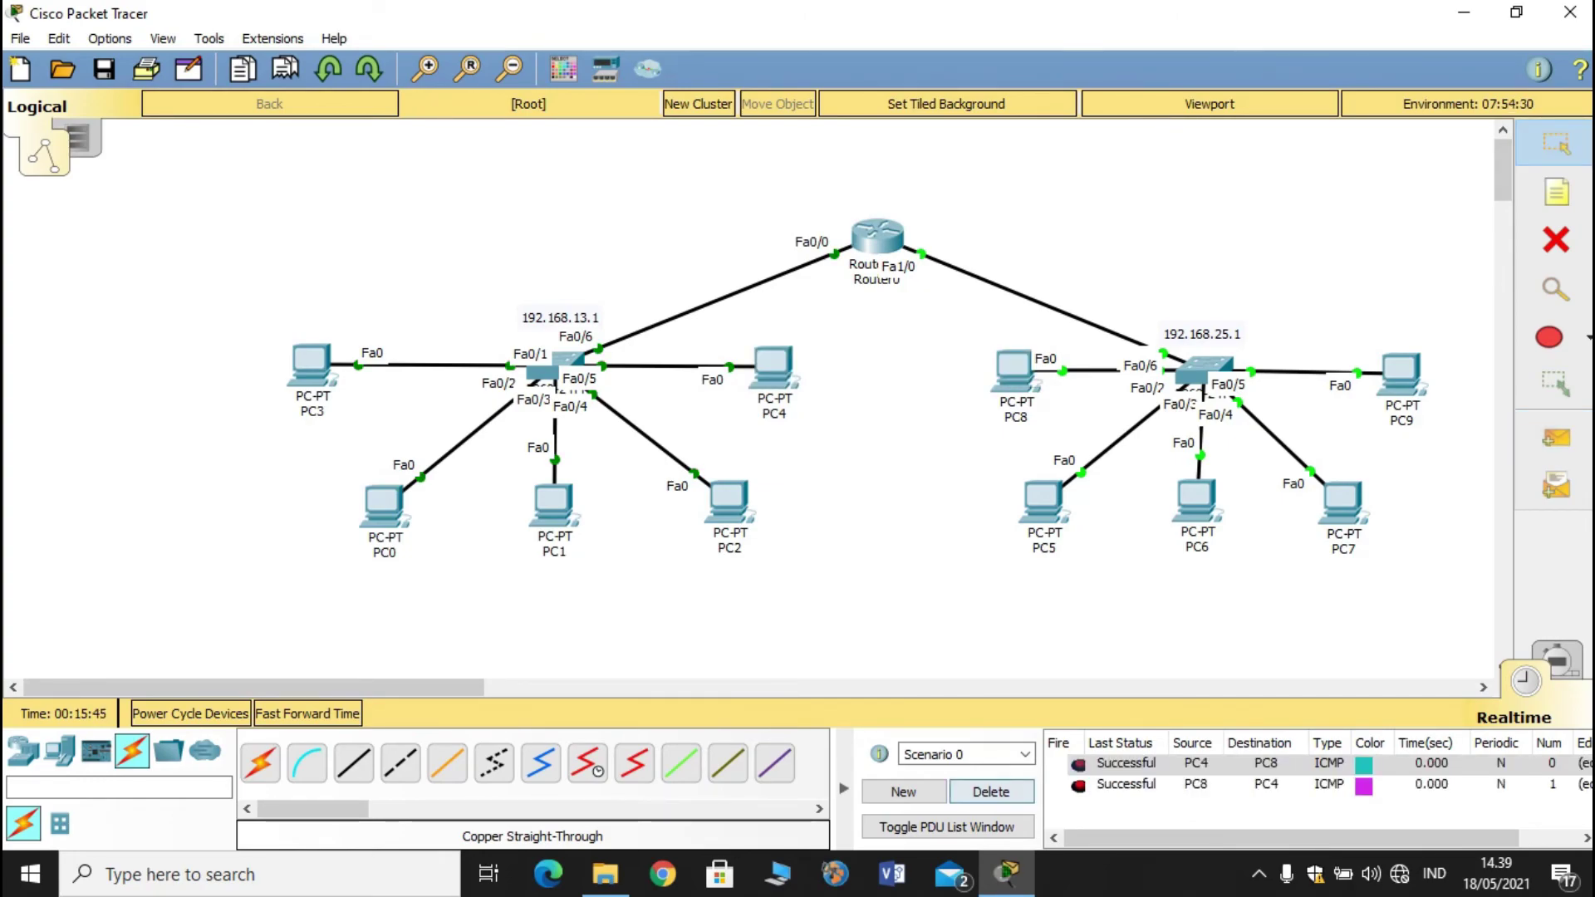
pyautogui.click(991, 791)
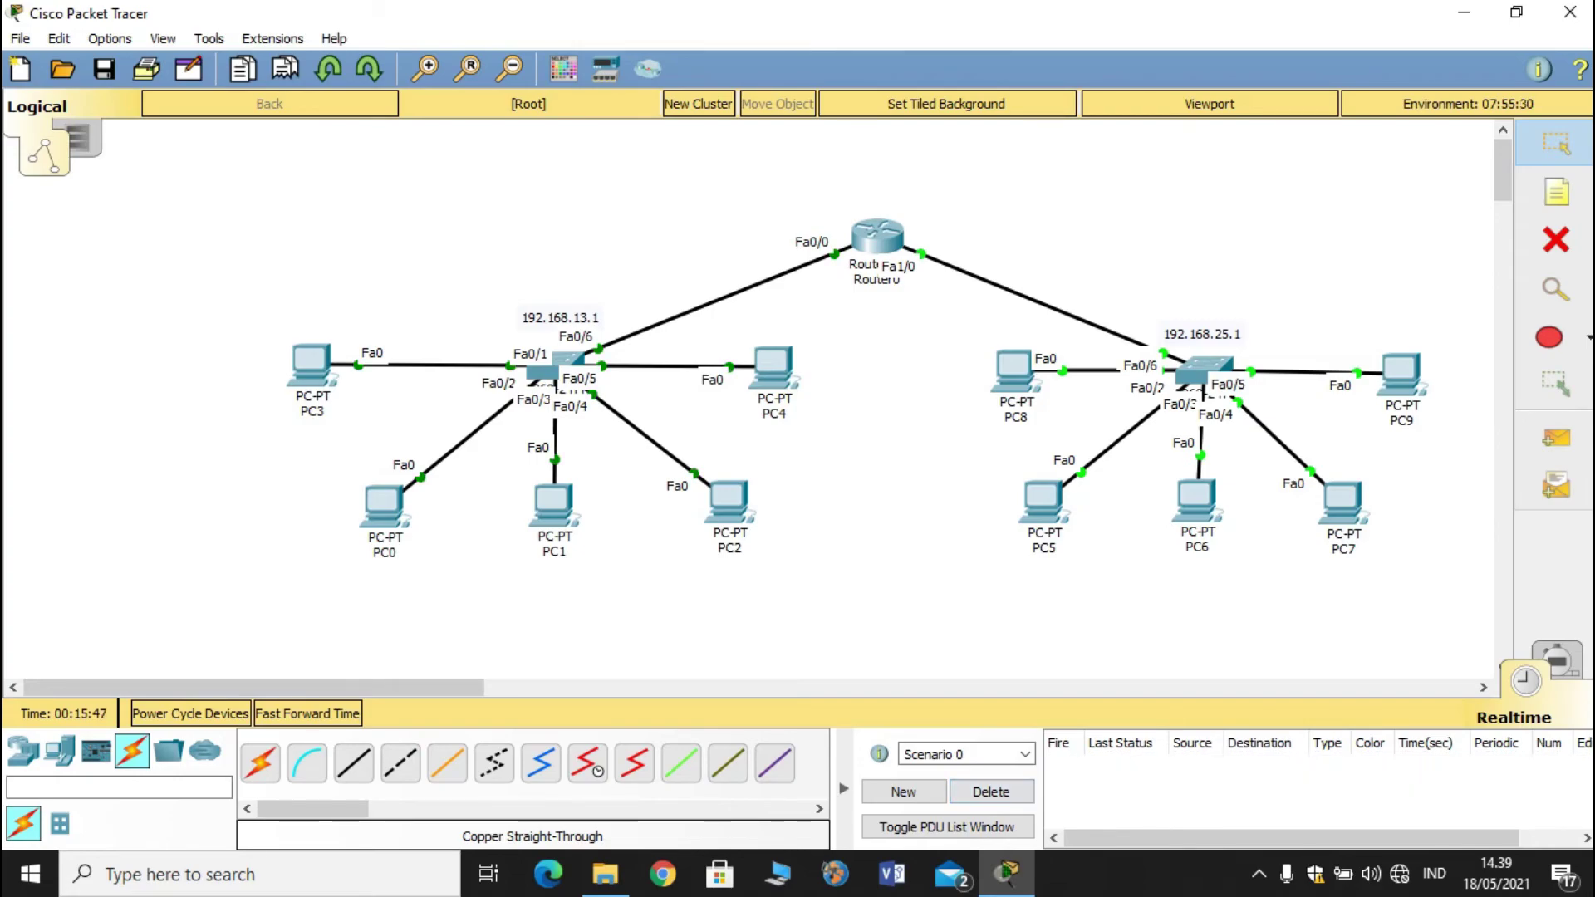
# - Ping 192.168.25.2 from PC4's Command Prompt to test the route and close PC4's window
pyautogui.click(772, 366)
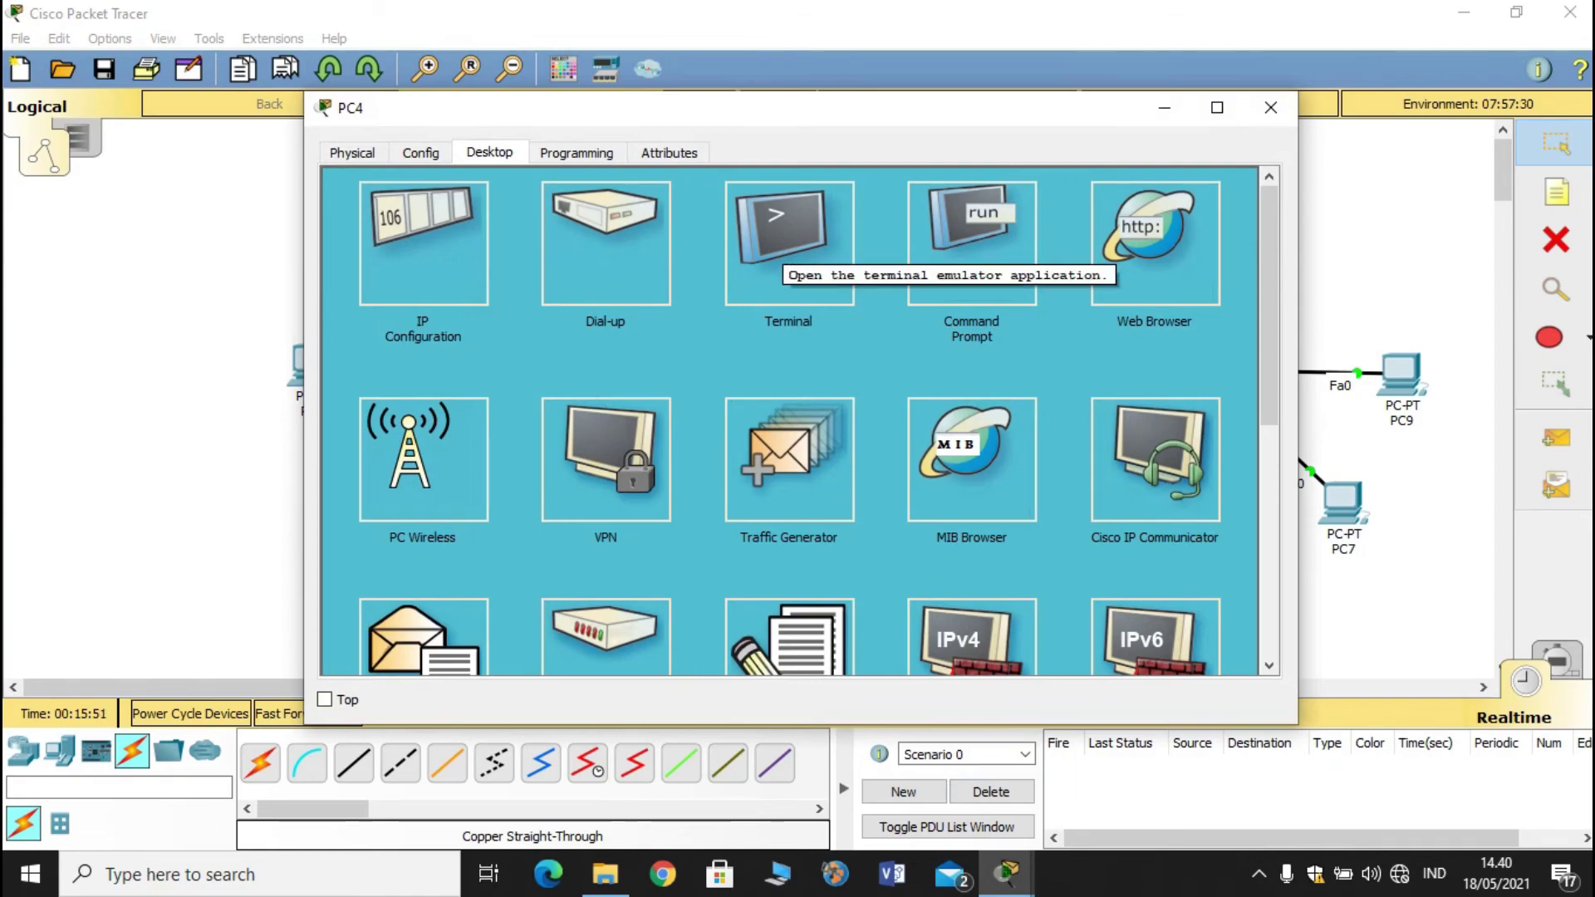
pyautogui.click(789, 249)
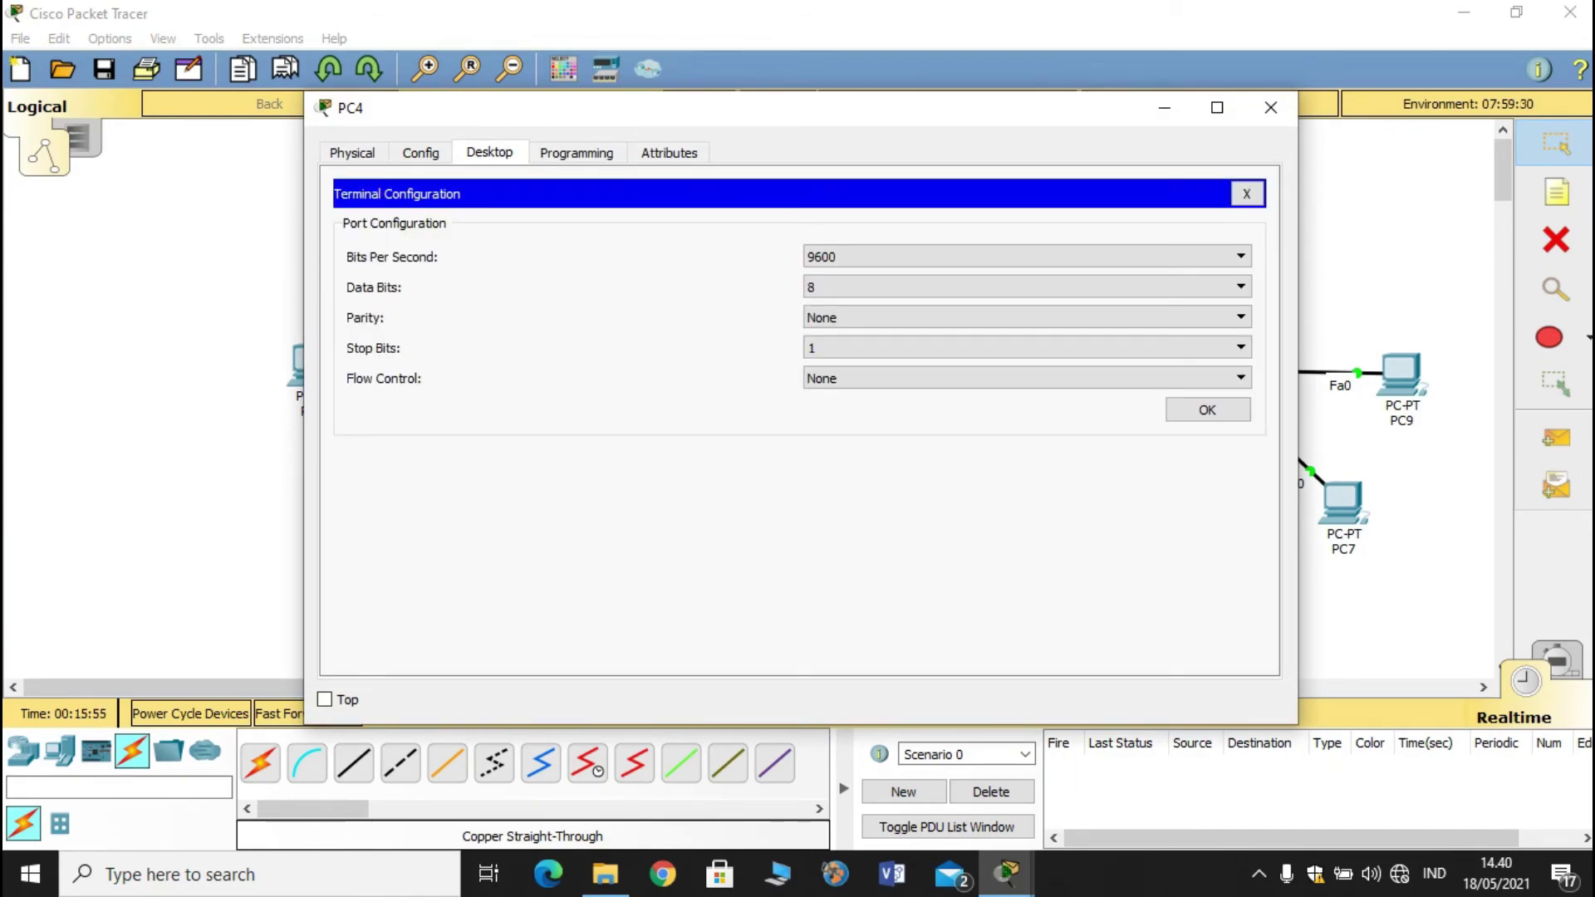
pyautogui.click(1246, 194)
pyautogui.click(964, 241)
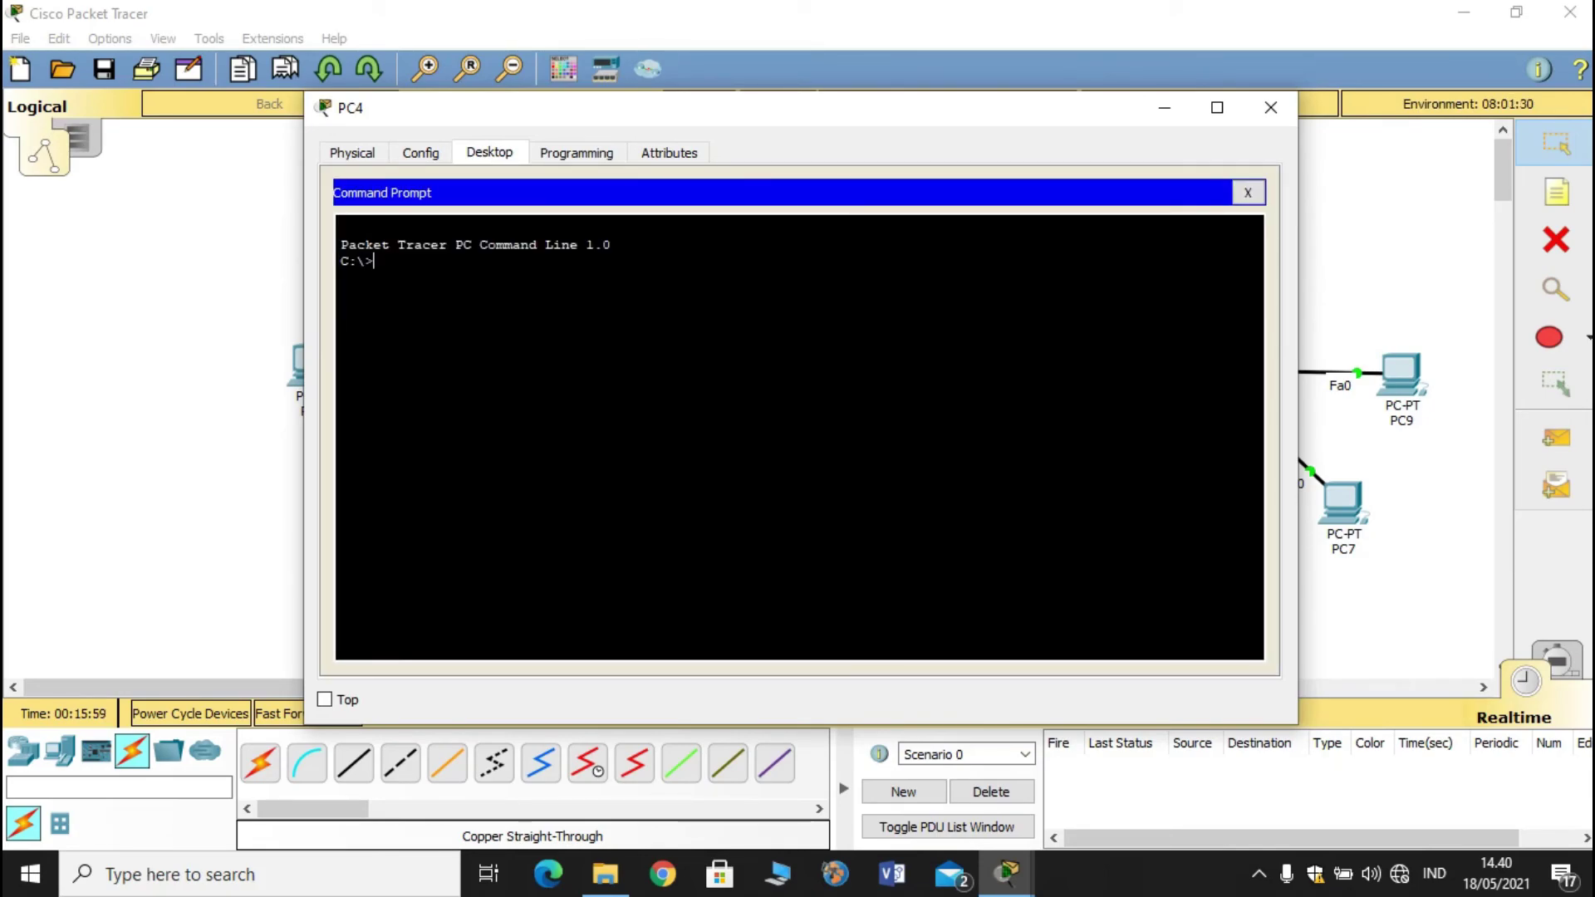
pyautogui.write('ping 192.168.25.2')
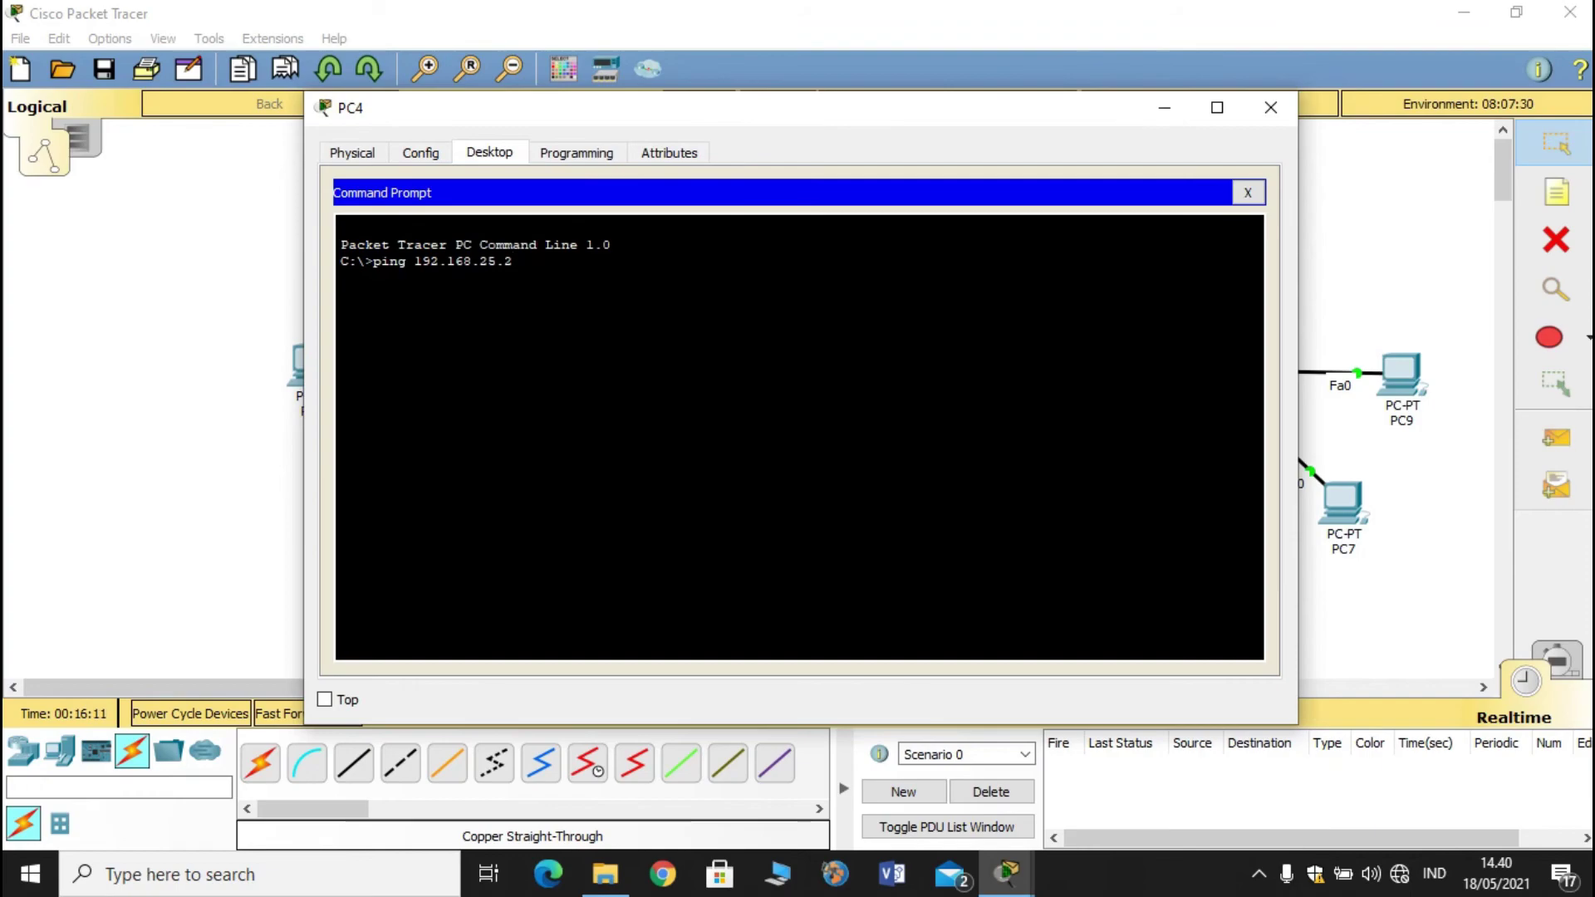
pyautogui.press('Return')
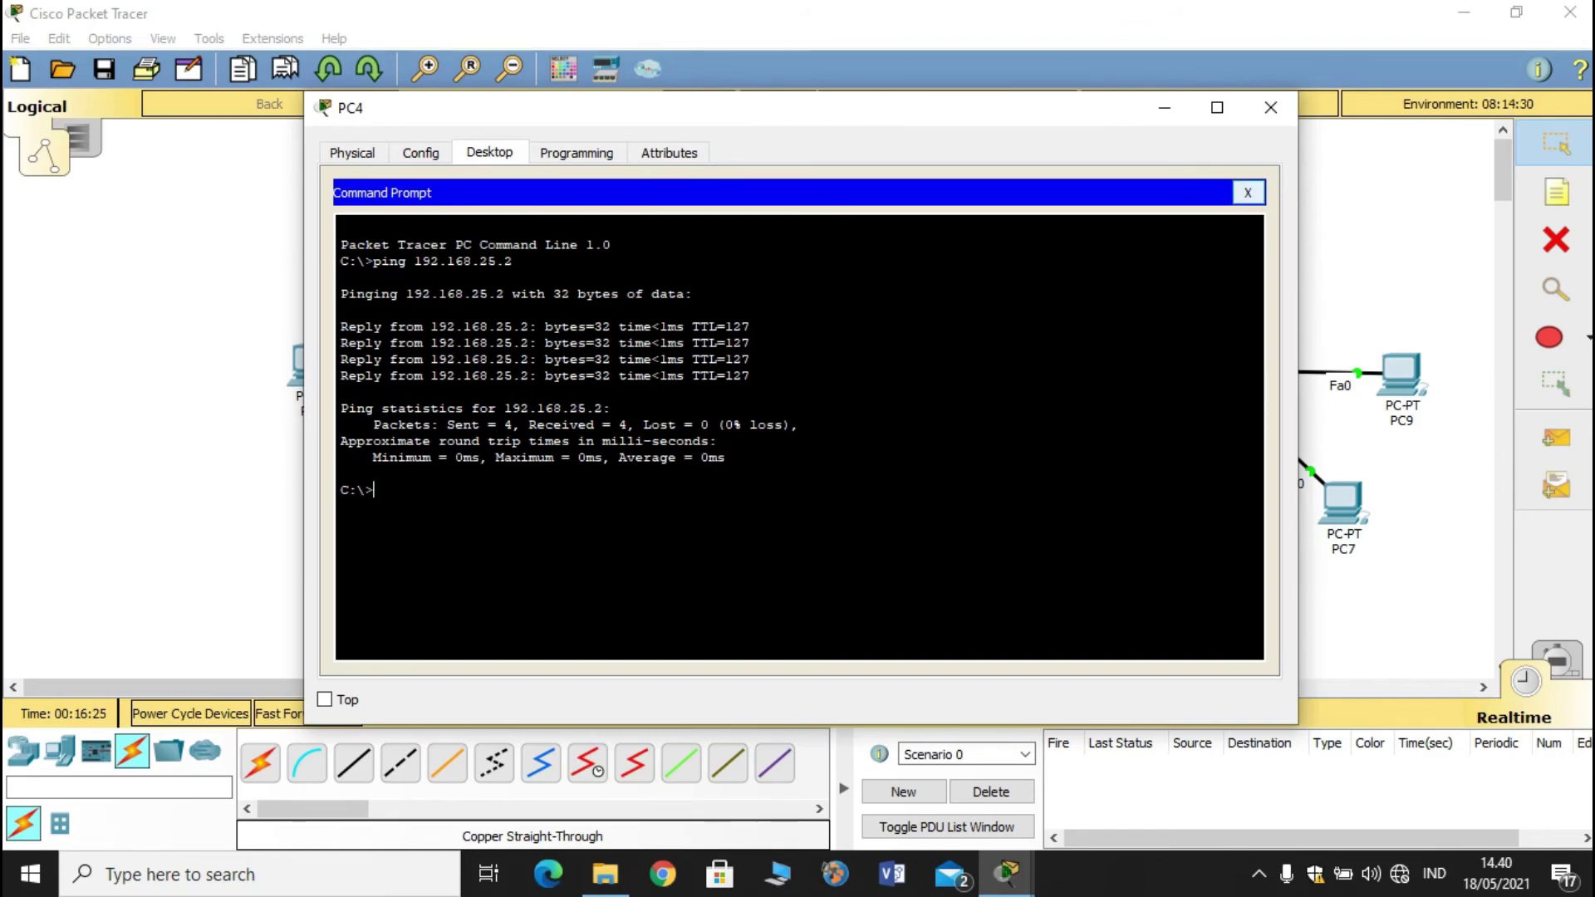
pyautogui.click(1271, 107)
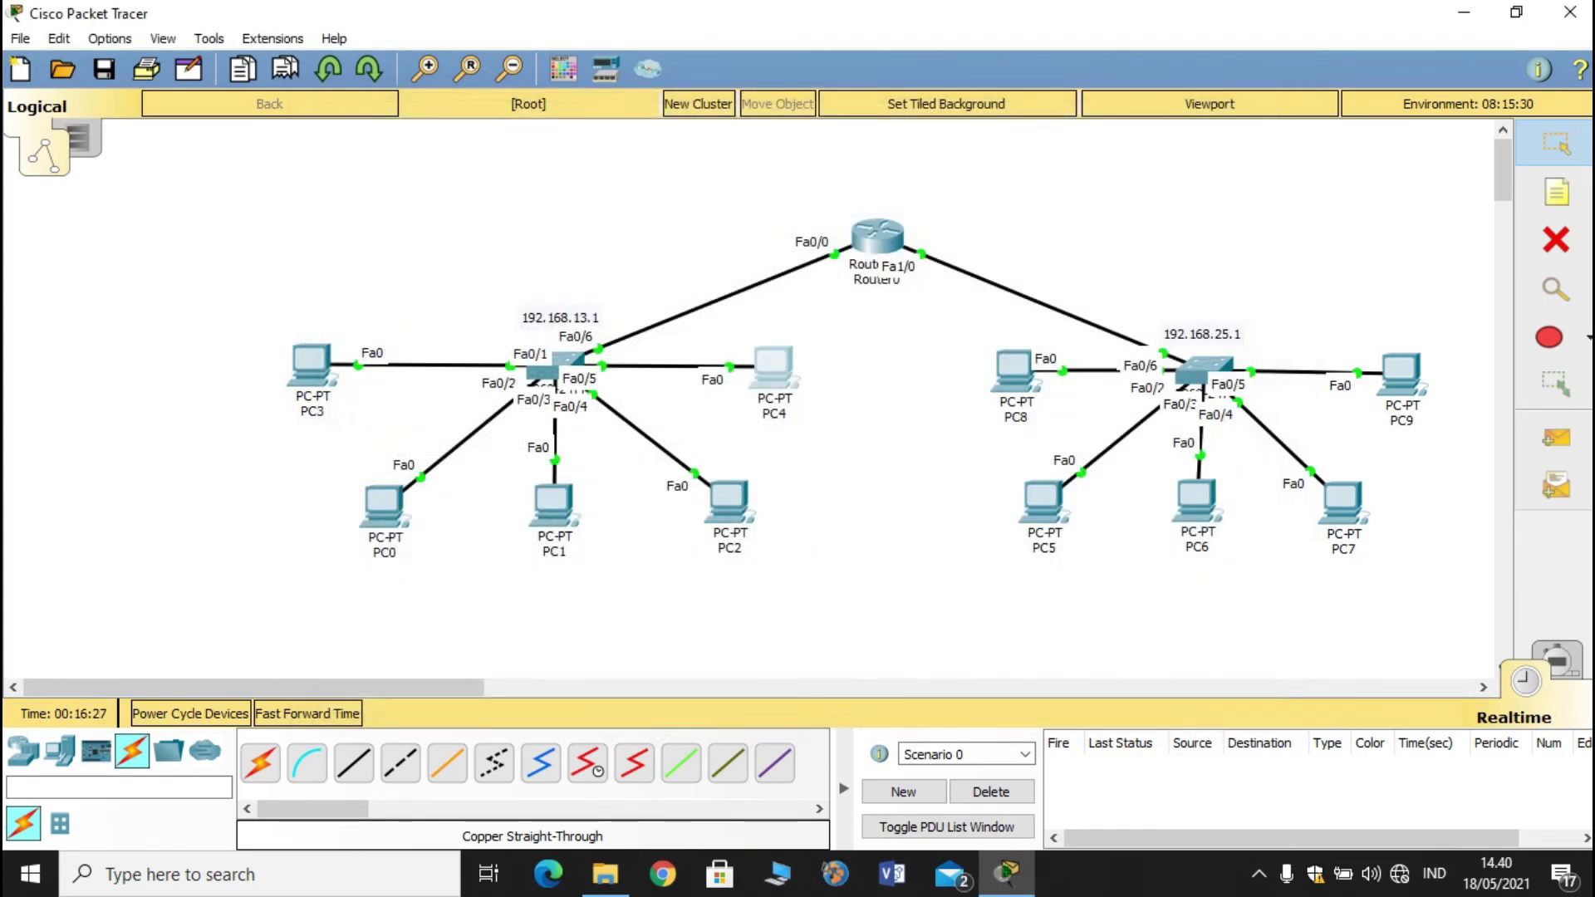